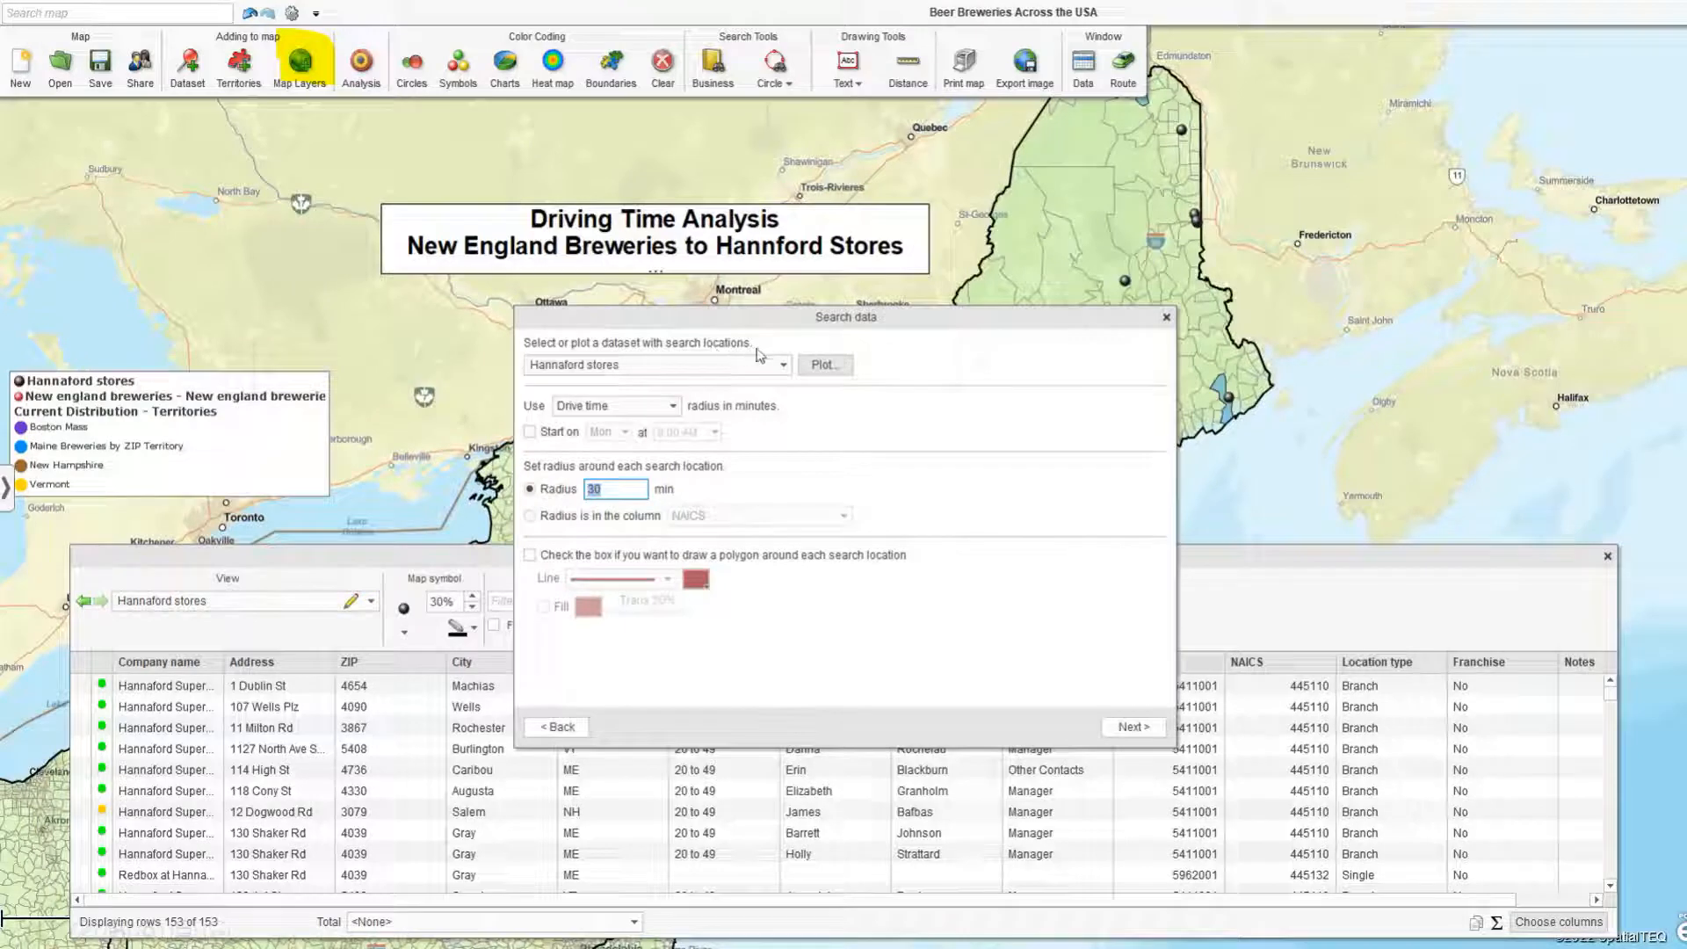
Advance the slide show past the Search data slide showing the 30-minute drive time radius around Hannaford stores.
{"action": "left_click", "coordinate": [822, 367]}
{"action": "left_click", "coordinate": [79, 380]}
{"action": "left_click", "coordinate": [1135, 729]}
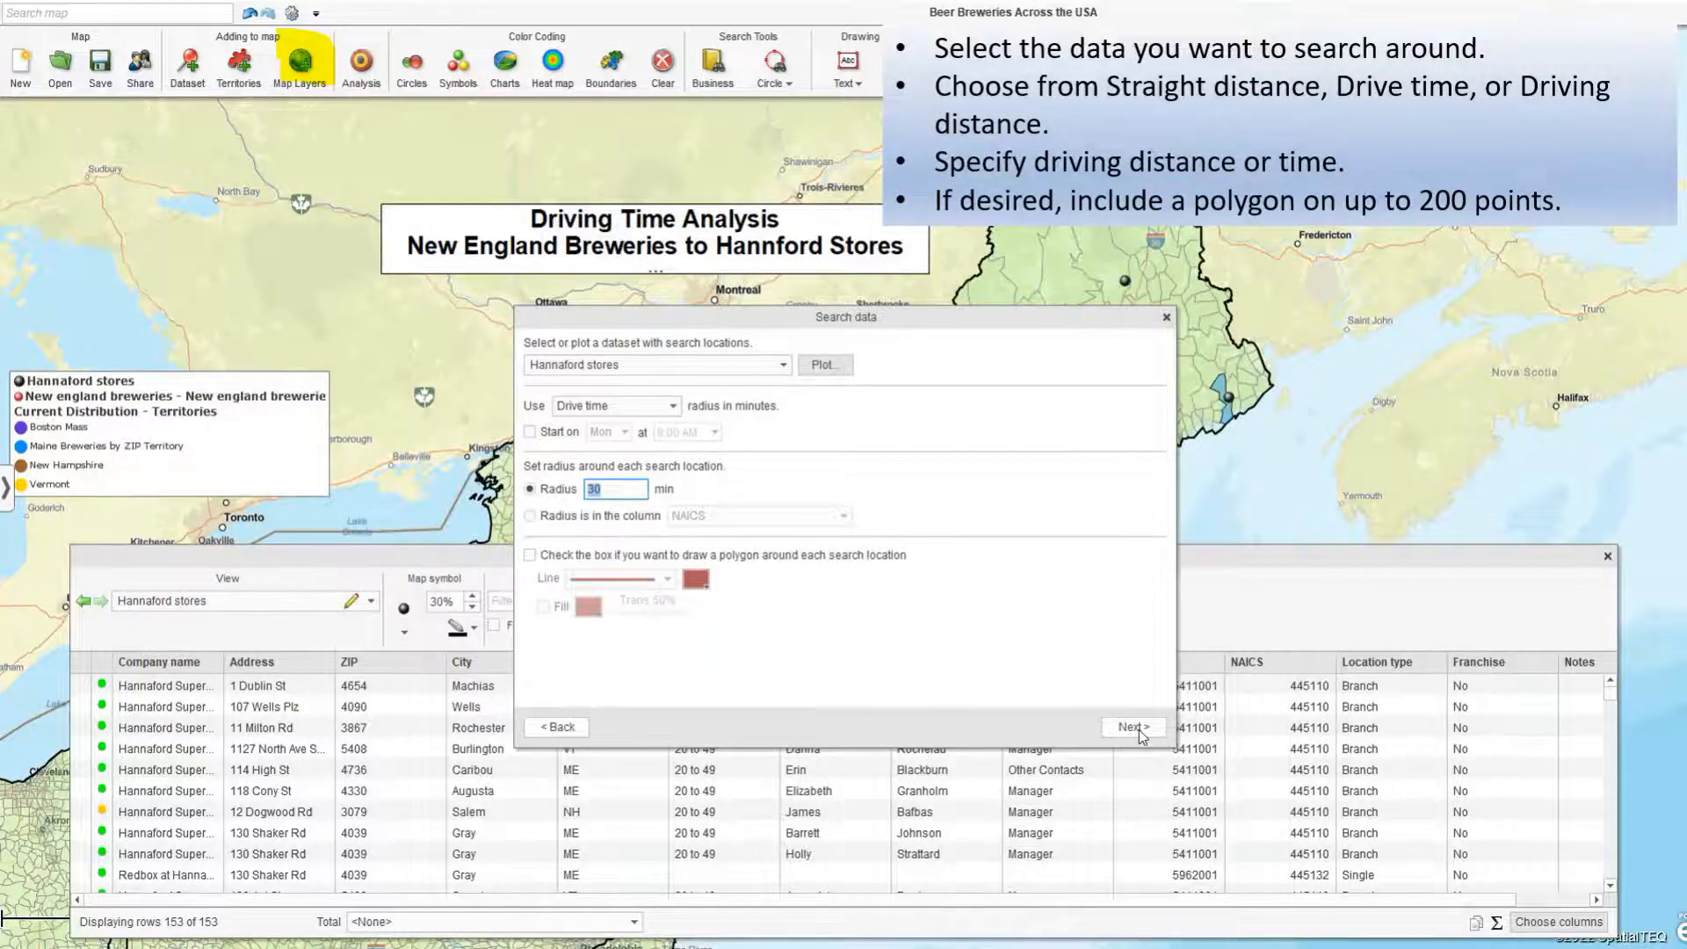
{"action": "left_click", "coordinate": [1133, 728]}
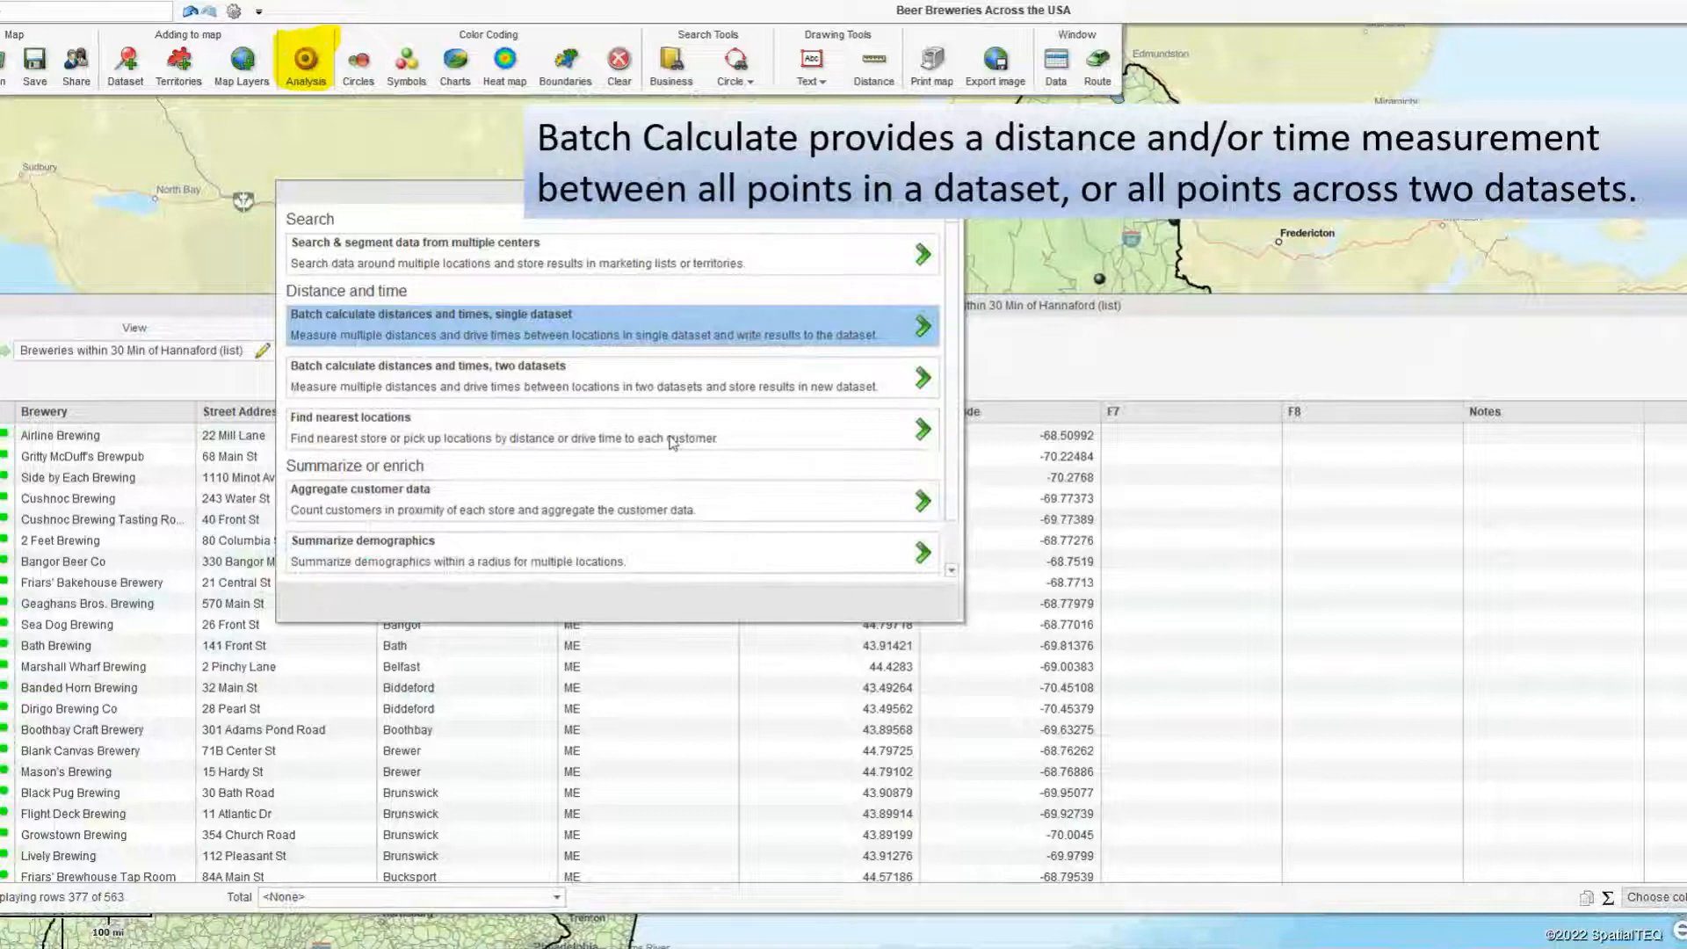
Move back through the slides to the one explaining Batch Calculate distance and time measurements.
{"action": "right_click", "coordinate": [1003, 255]}
{"action": "left_click", "coordinate": [1045, 294]}
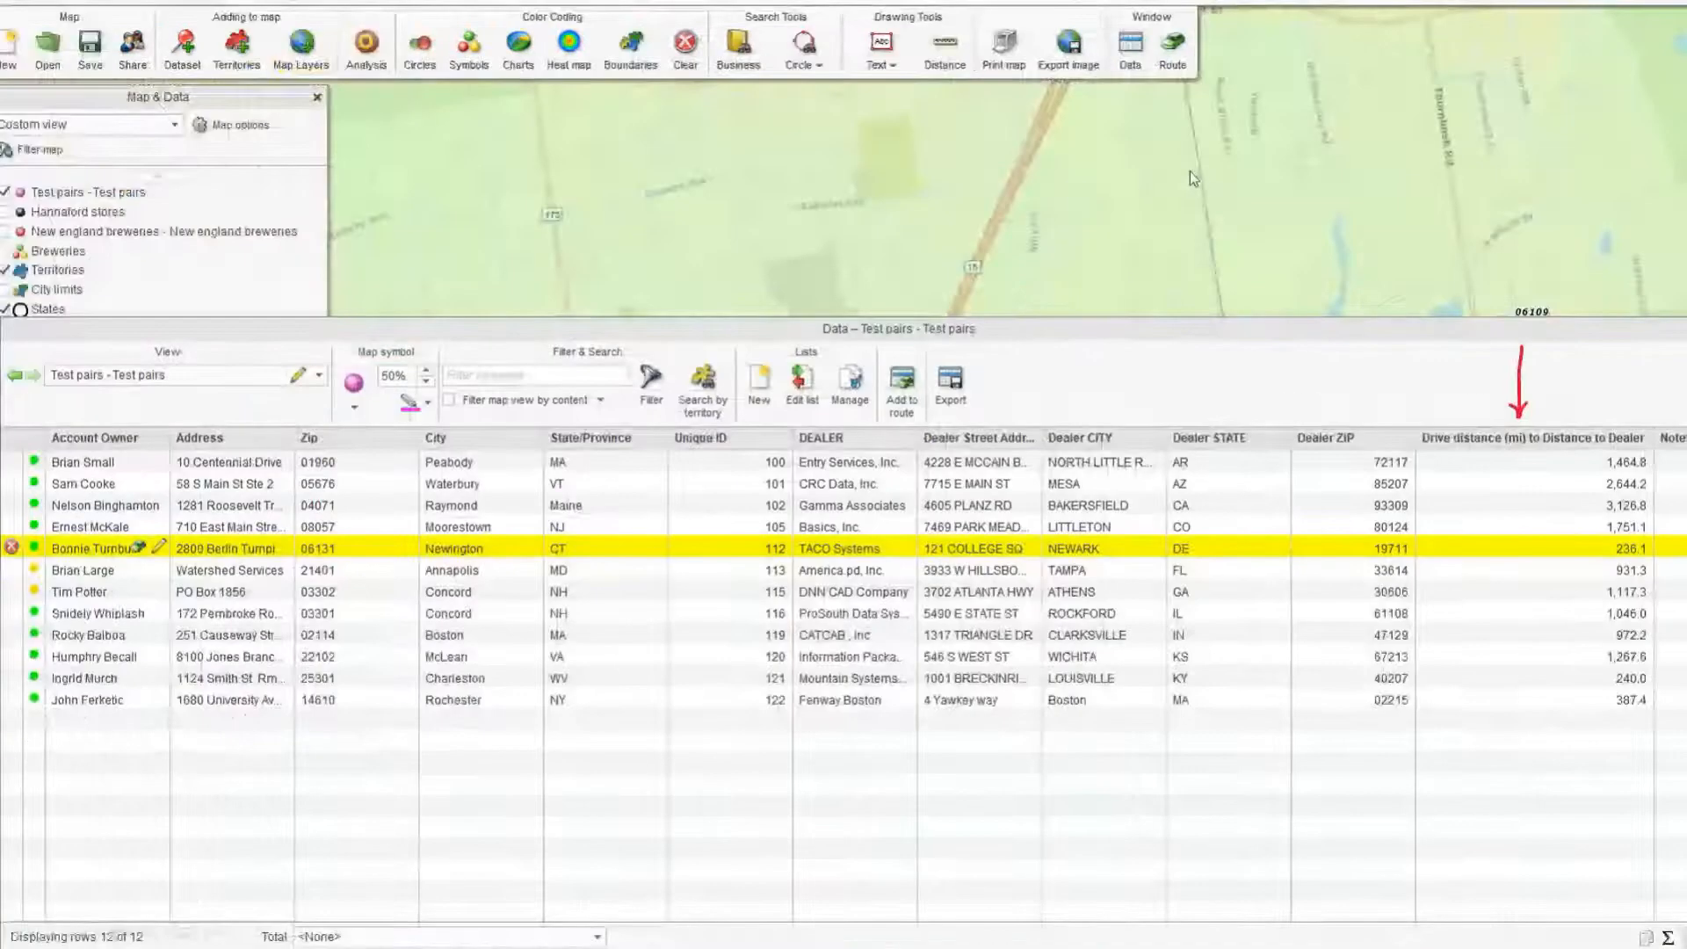
{"action": "right_click", "coordinate": [793, 149]}
{"action": "left_click", "coordinate": [845, 187]}
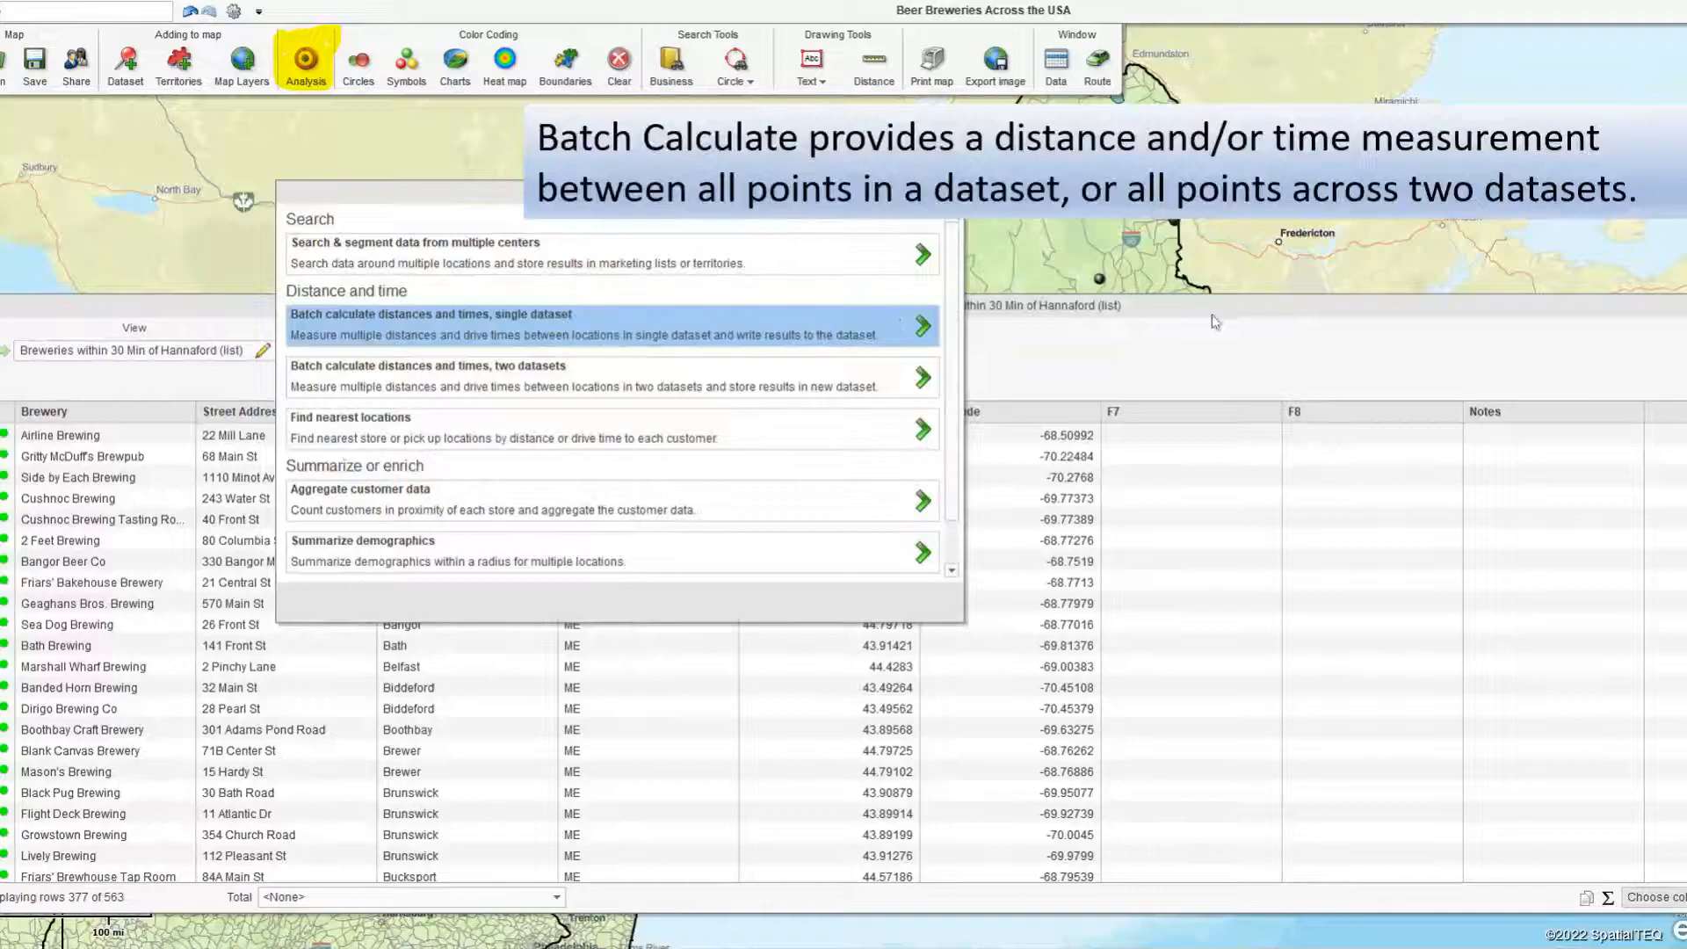
Leave the slide show, view the Test pairs workbook's origin and destination columns in Excel, and return to PowerPoint.
{"action": "key", "text": "Escape"}
{"action": "left_click", "coordinate": [883, 932]}
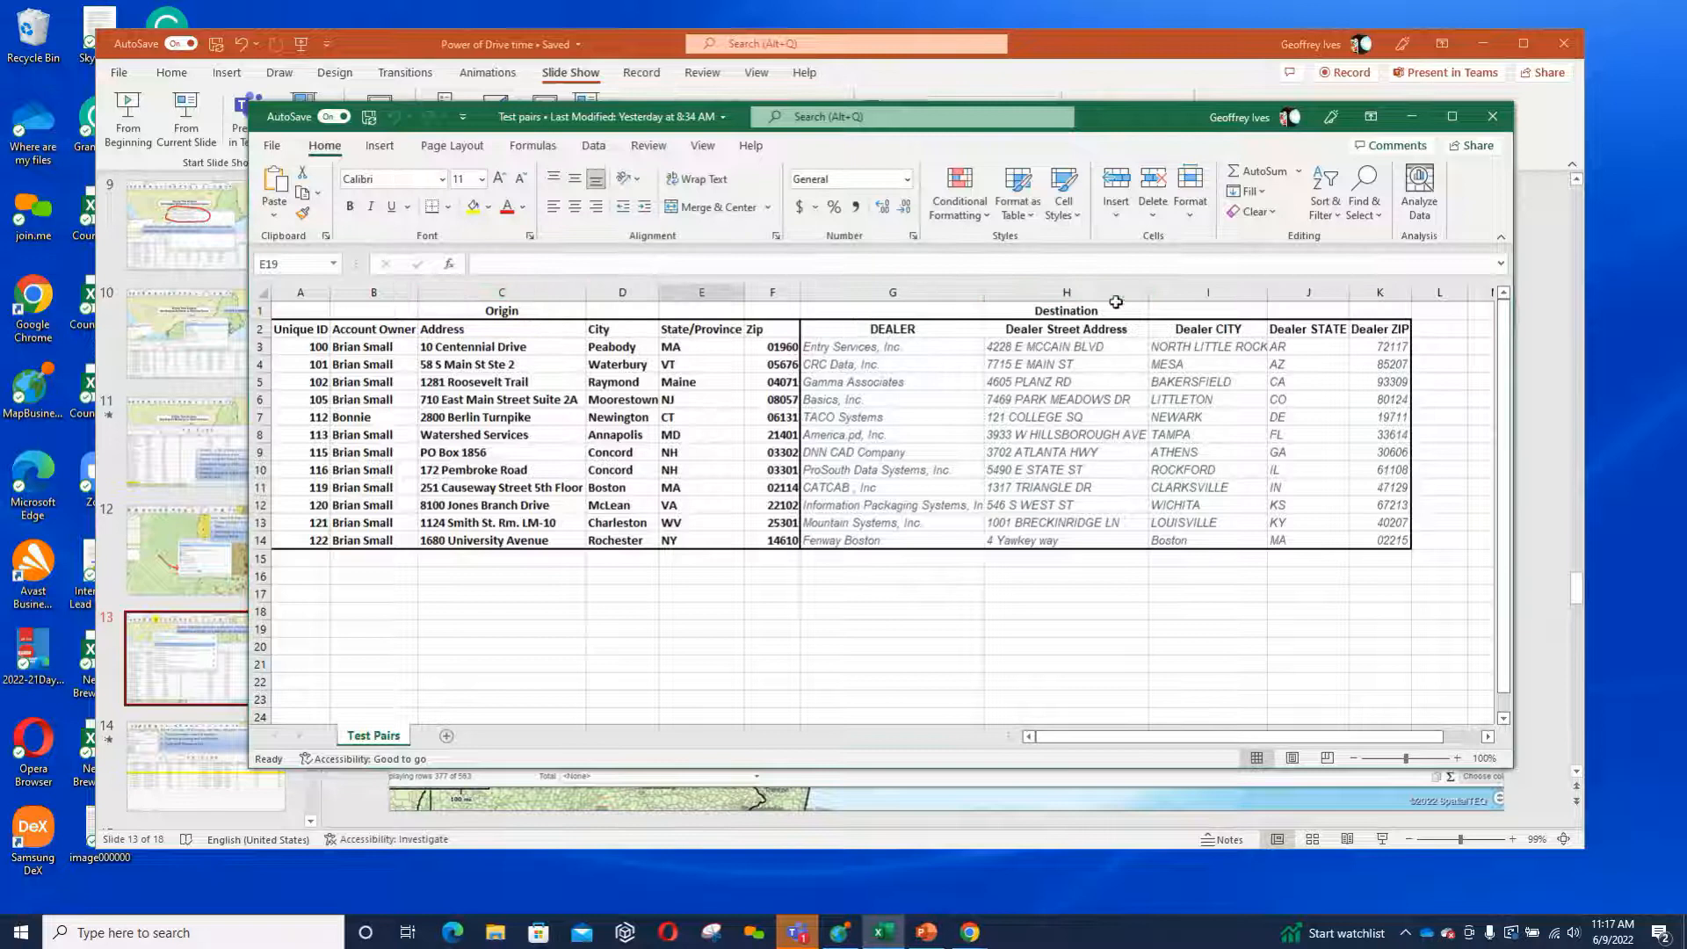
{"action": "left_click", "coordinate": [1039, 39]}
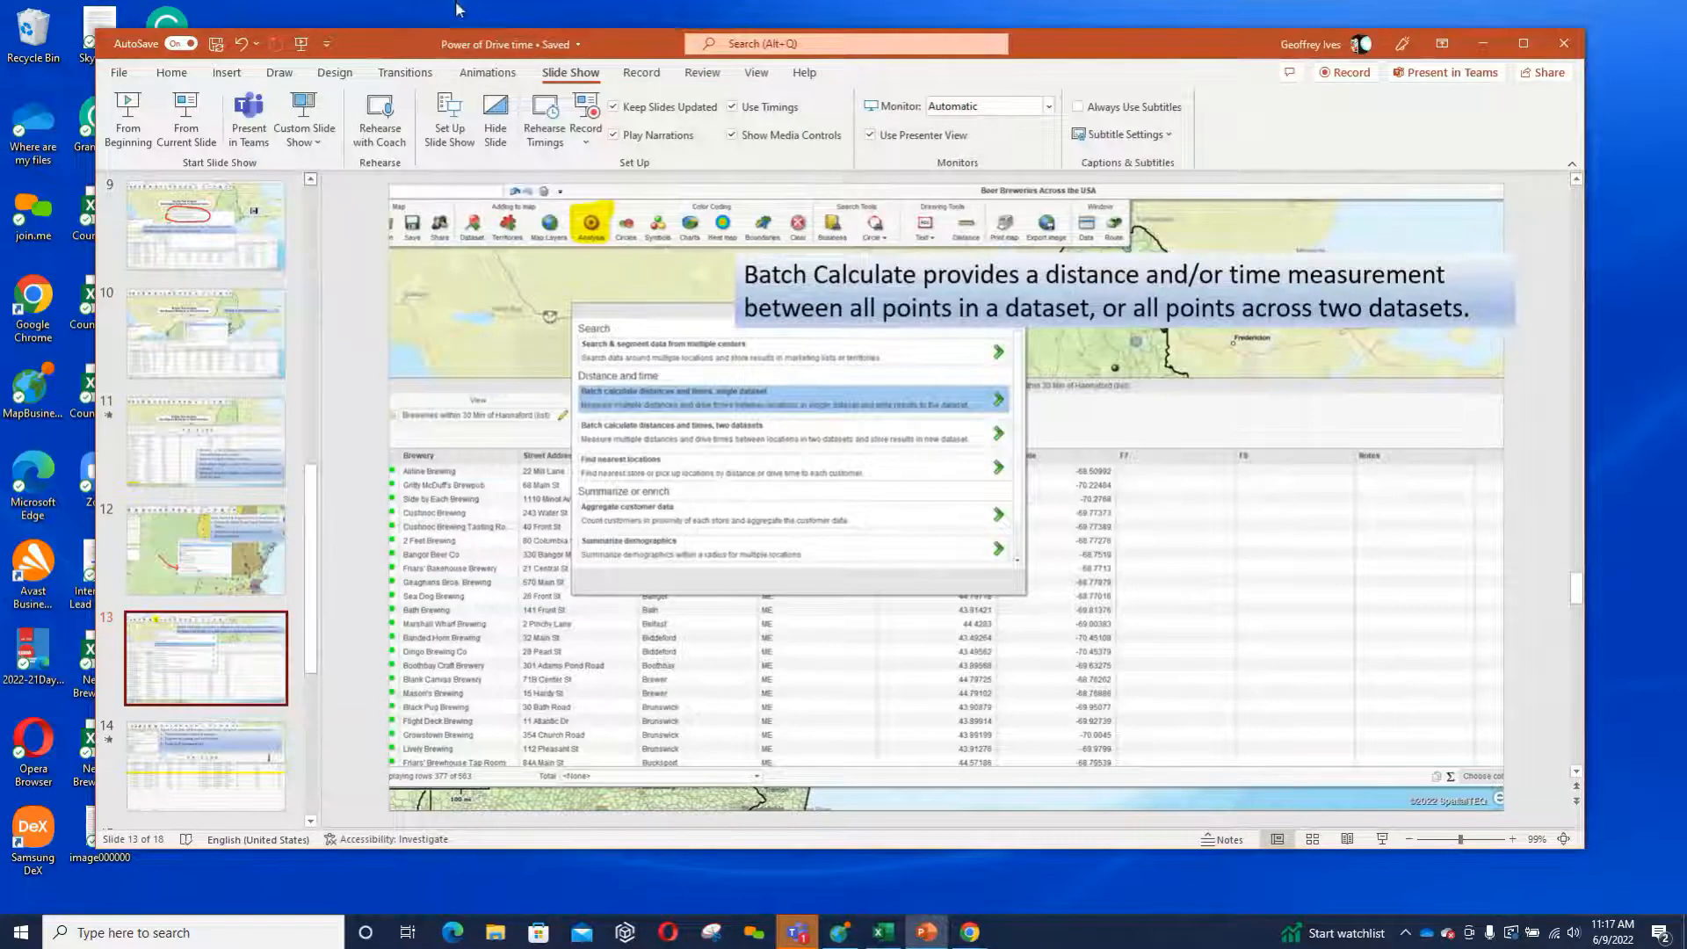
Restart the slide show from the current slide and switch the display from presenter view to the full-screen slide.
{"action": "left_click", "coordinate": [185, 123]}
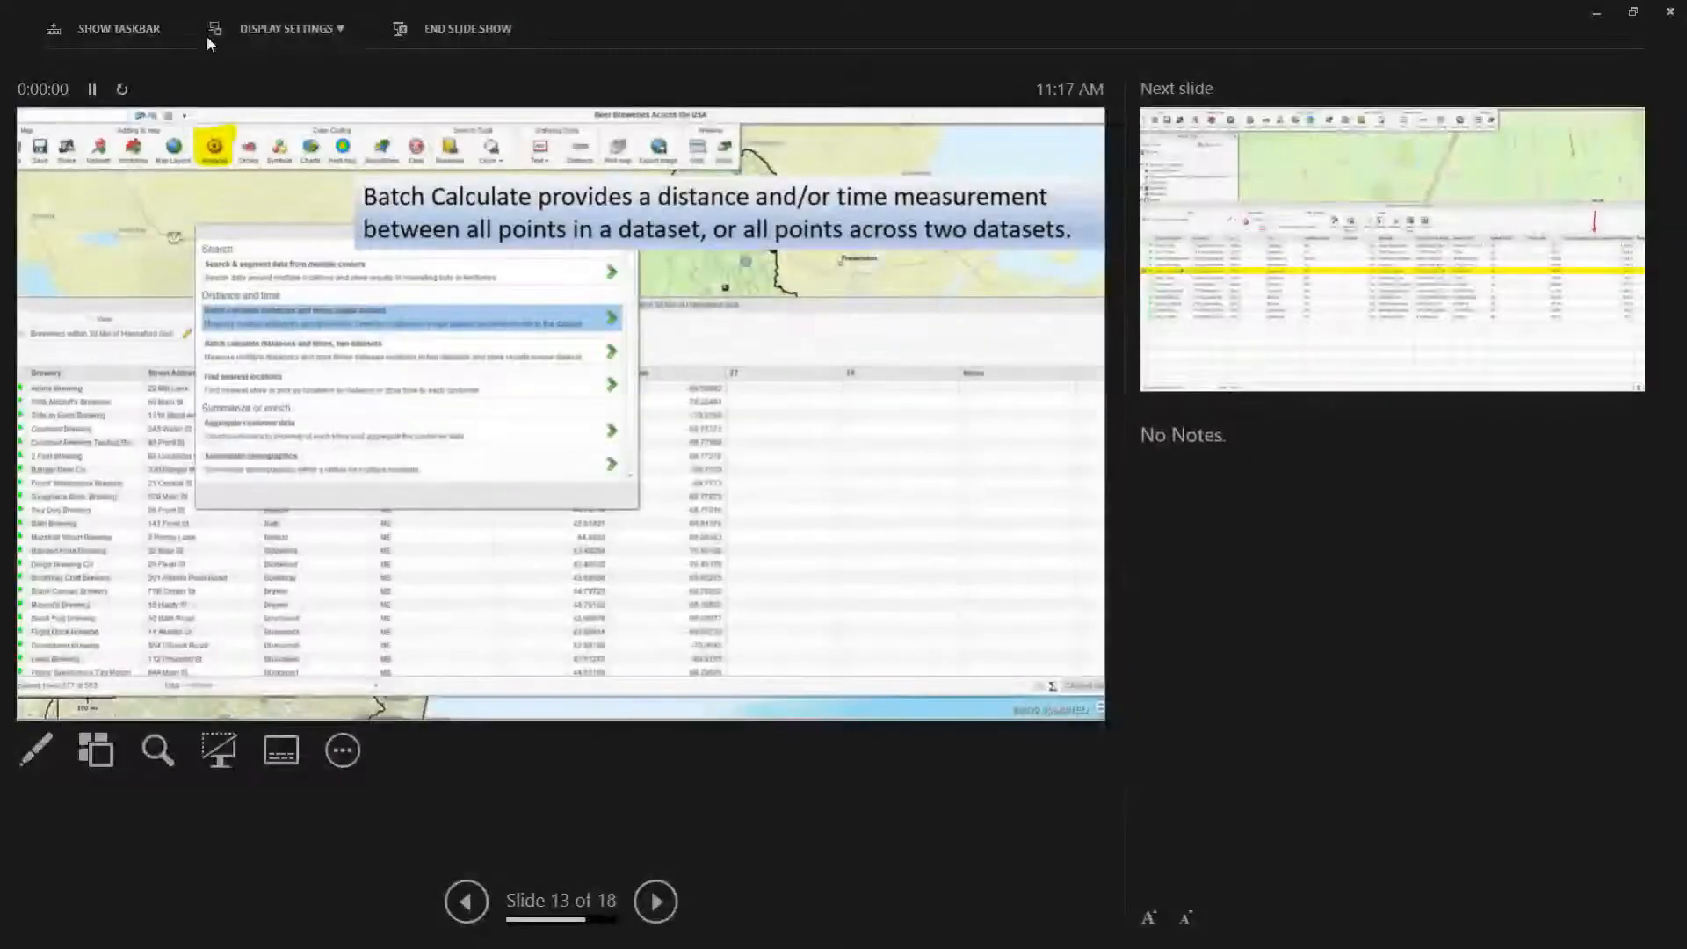
{"action": "left_click", "coordinate": [289, 28]}
{"action": "left_click", "coordinate": [352, 107]}
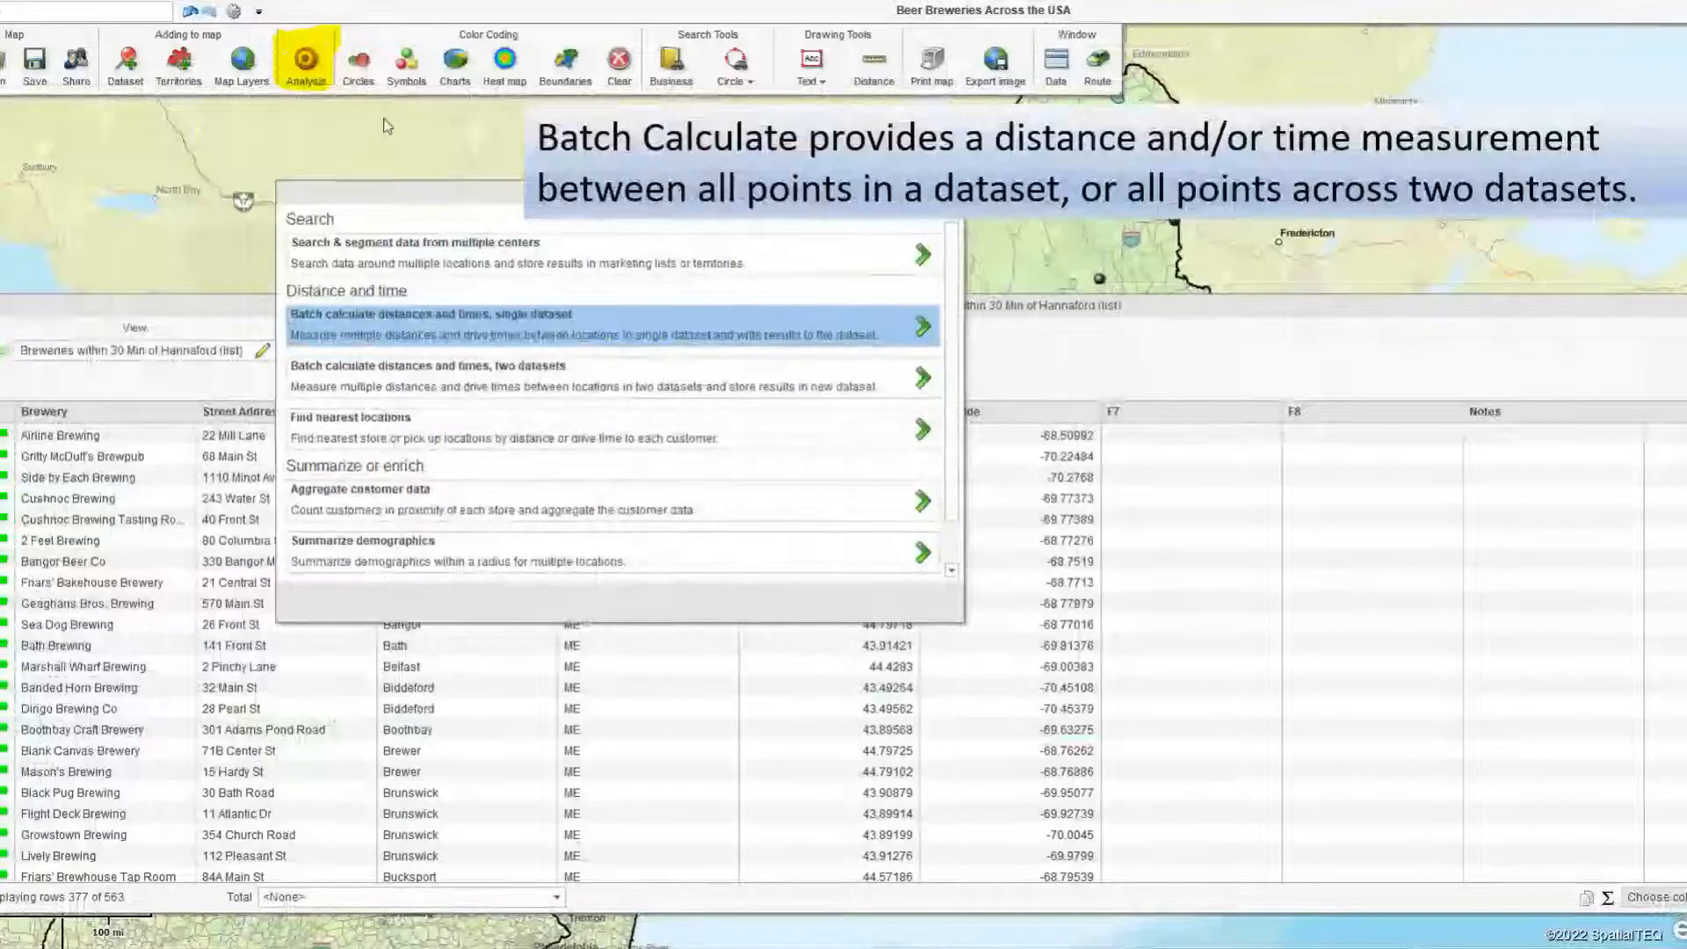
Page through the Batch Calculate slides, go back to the two-dataset slide, and end the slide show.
{"action": "left_click", "coordinate": [721, 325]}
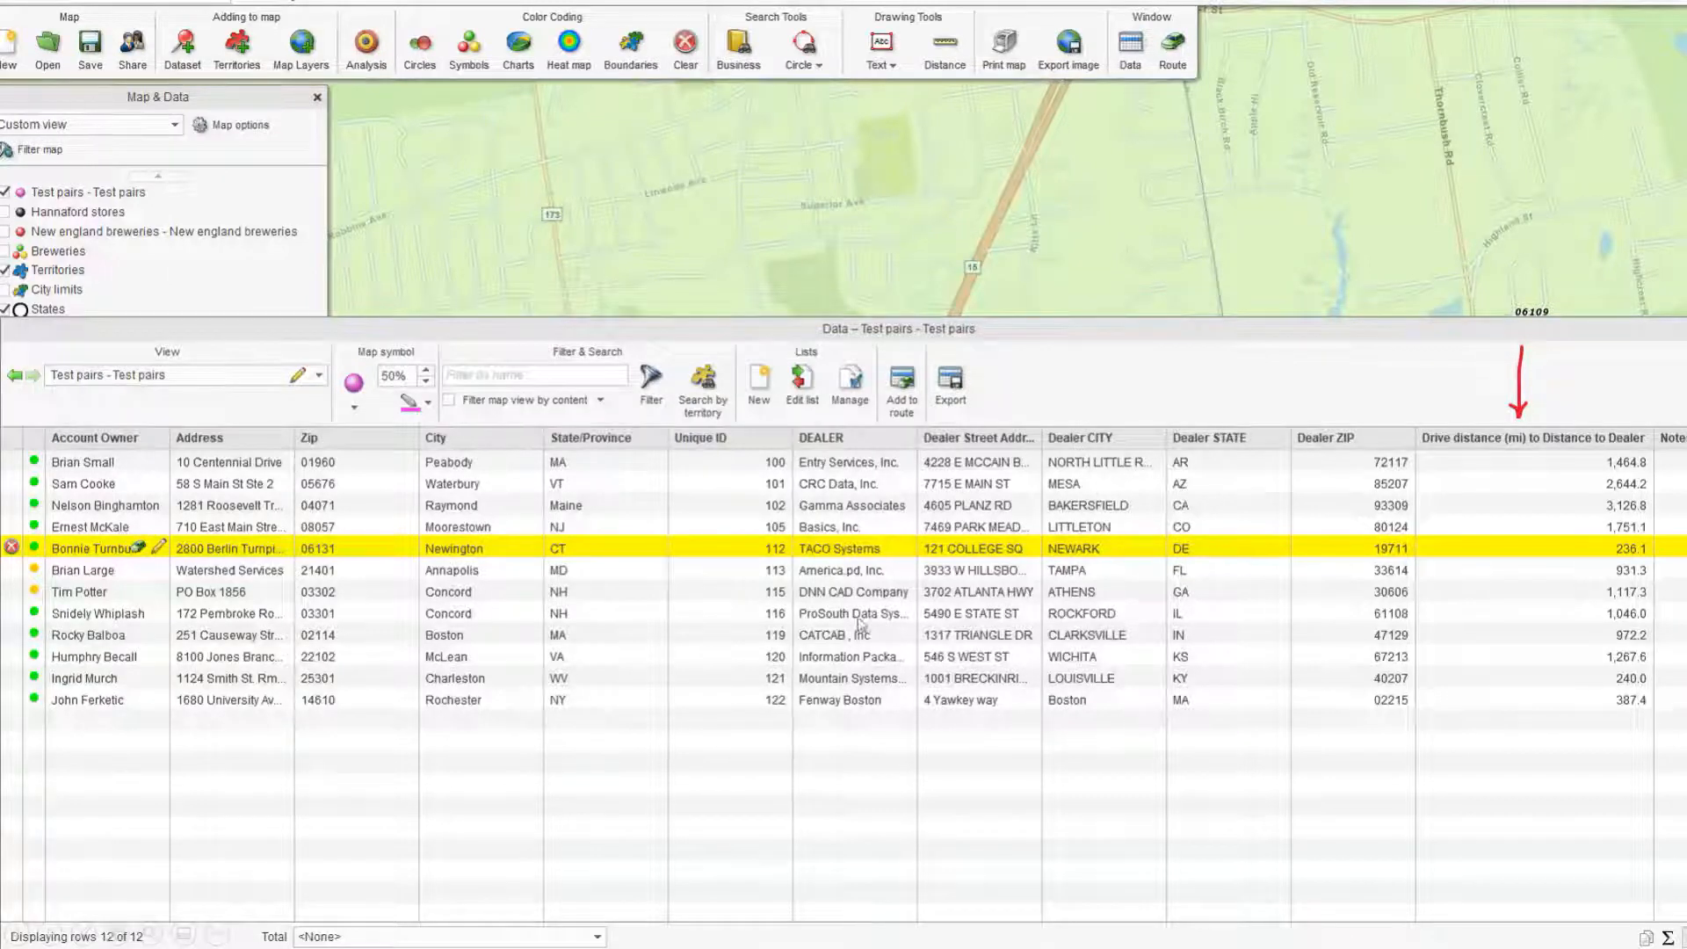
{"action": "left_click", "coordinate": [951, 203]}
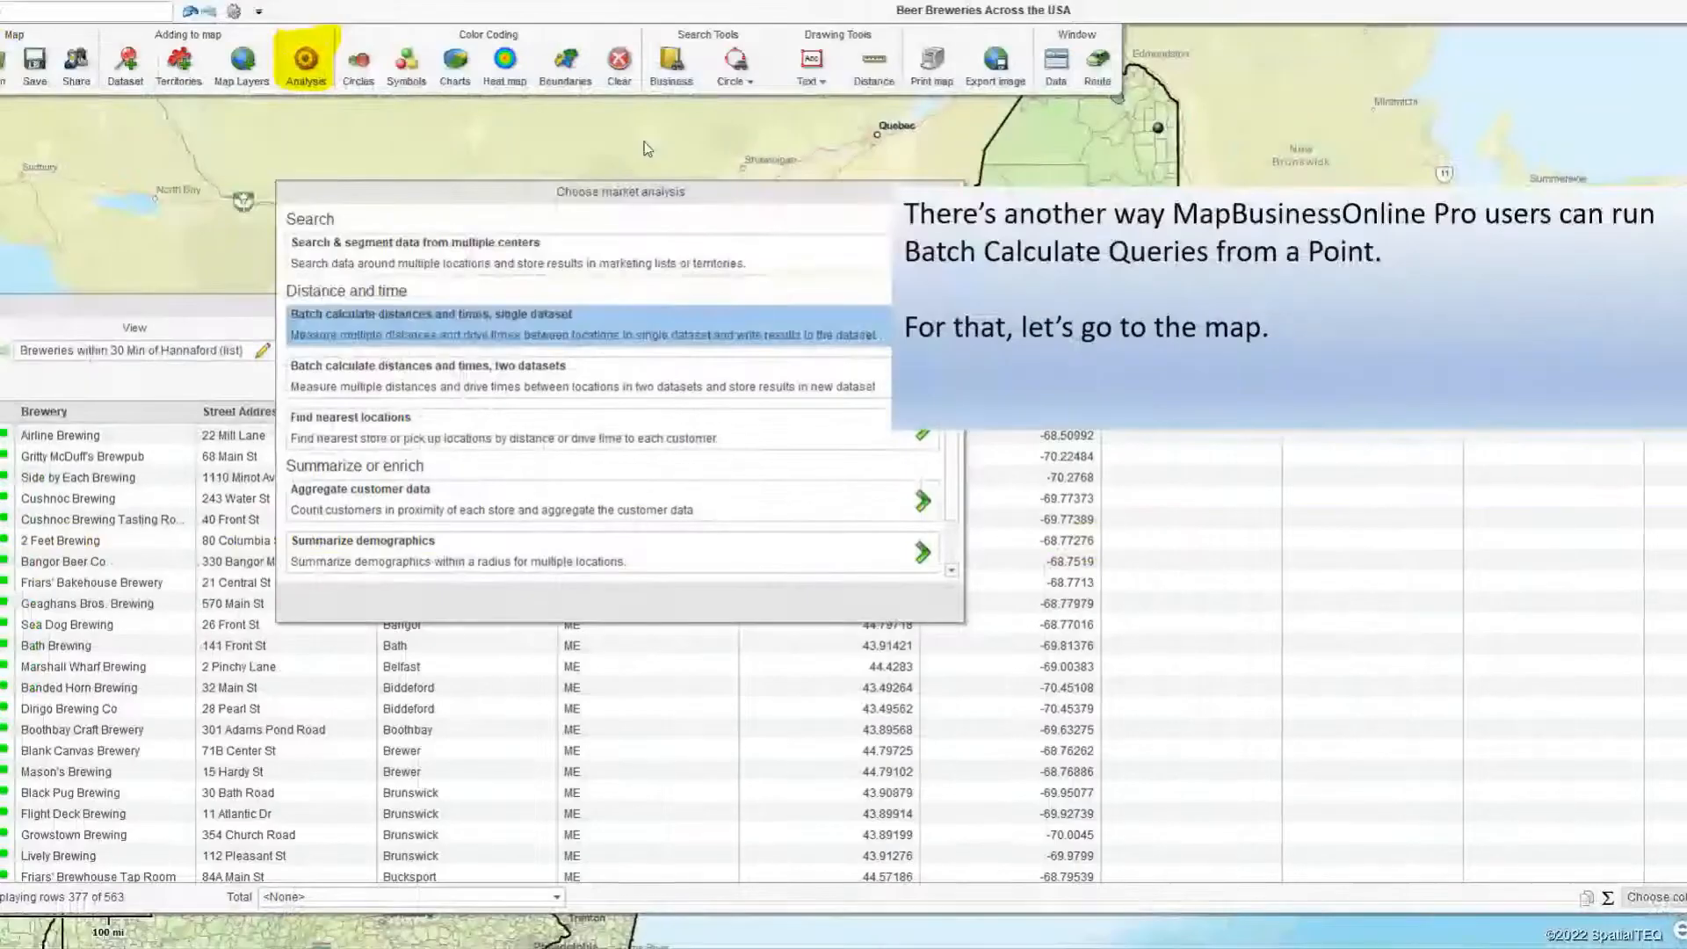
{"action": "right_click", "coordinate": [815, 117]}
{"action": "left_click", "coordinate": [845, 154]}
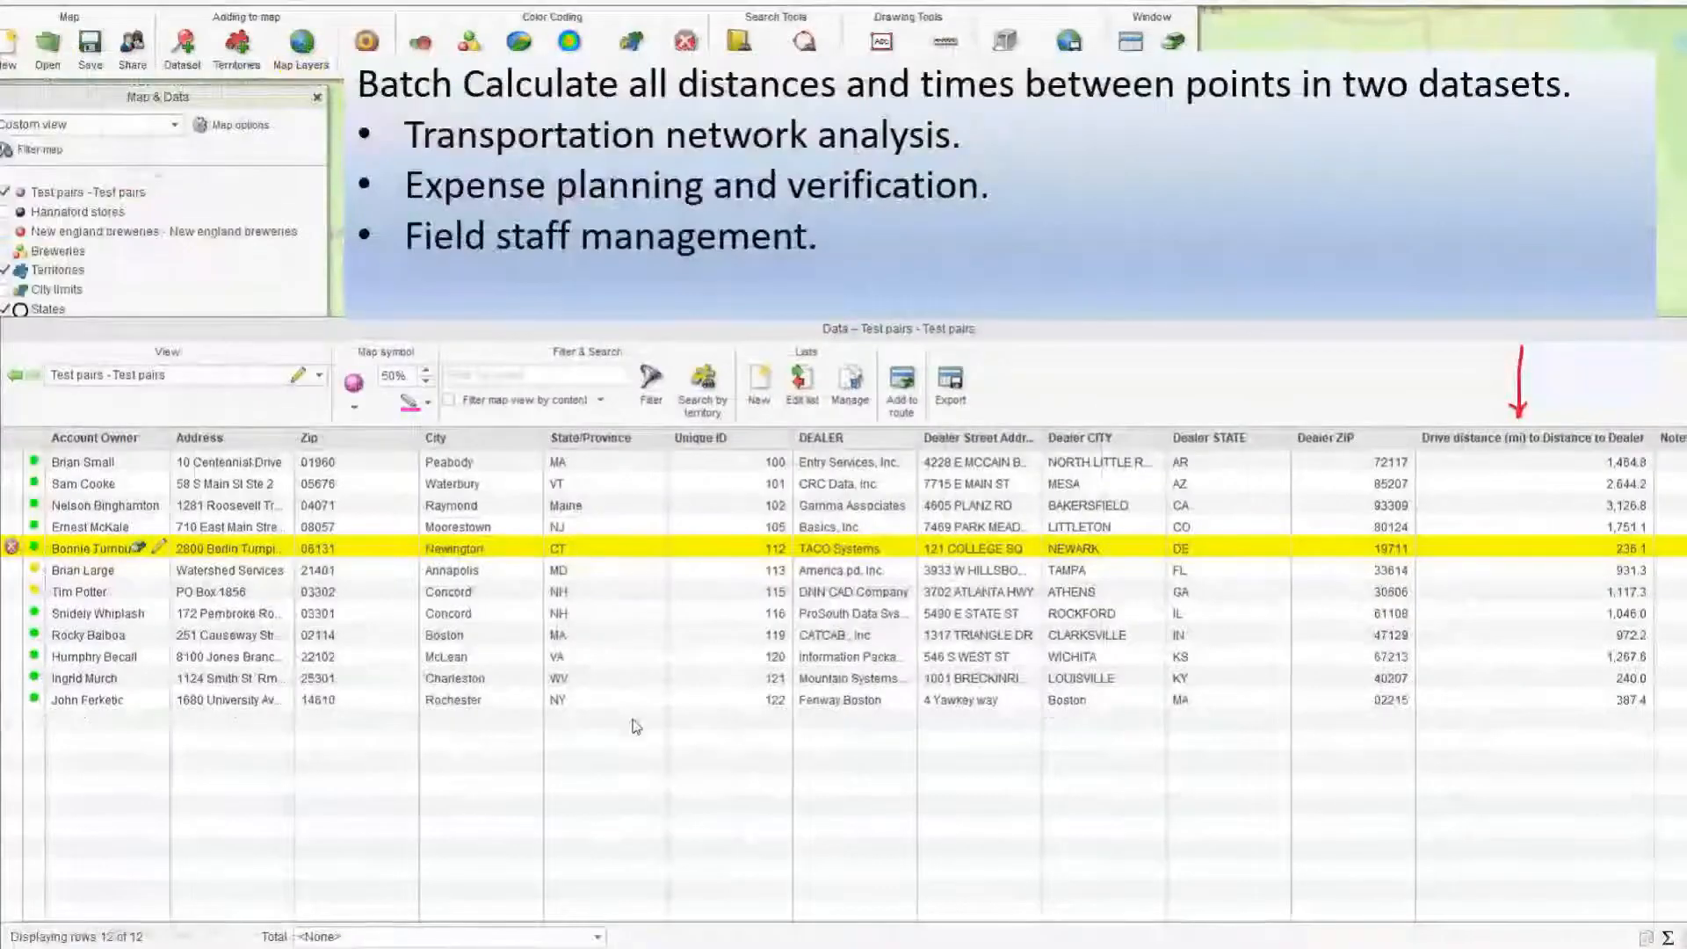
{"action": "key", "text": "Escape"}
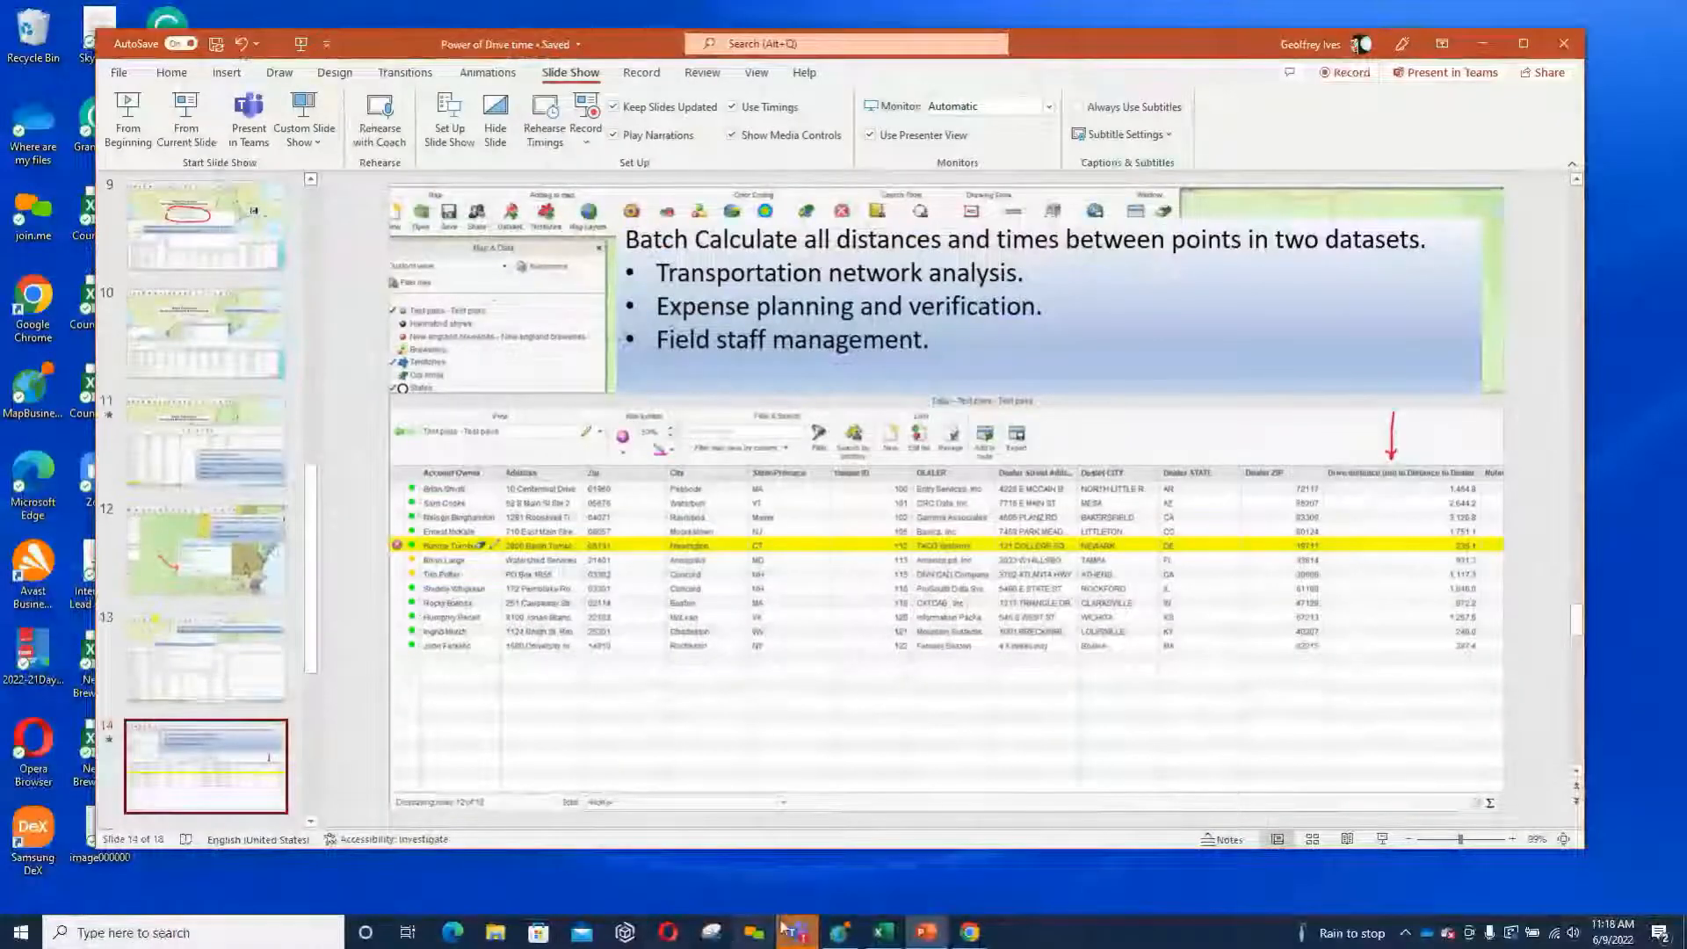
Switch to MapBusinessOnline and set up a single-dataset batch calculation that measures Drive distance & time.
{"action": "mouse_move", "coordinate": [839, 931]}
{"action": "left_click", "coordinate": [830, 839]}
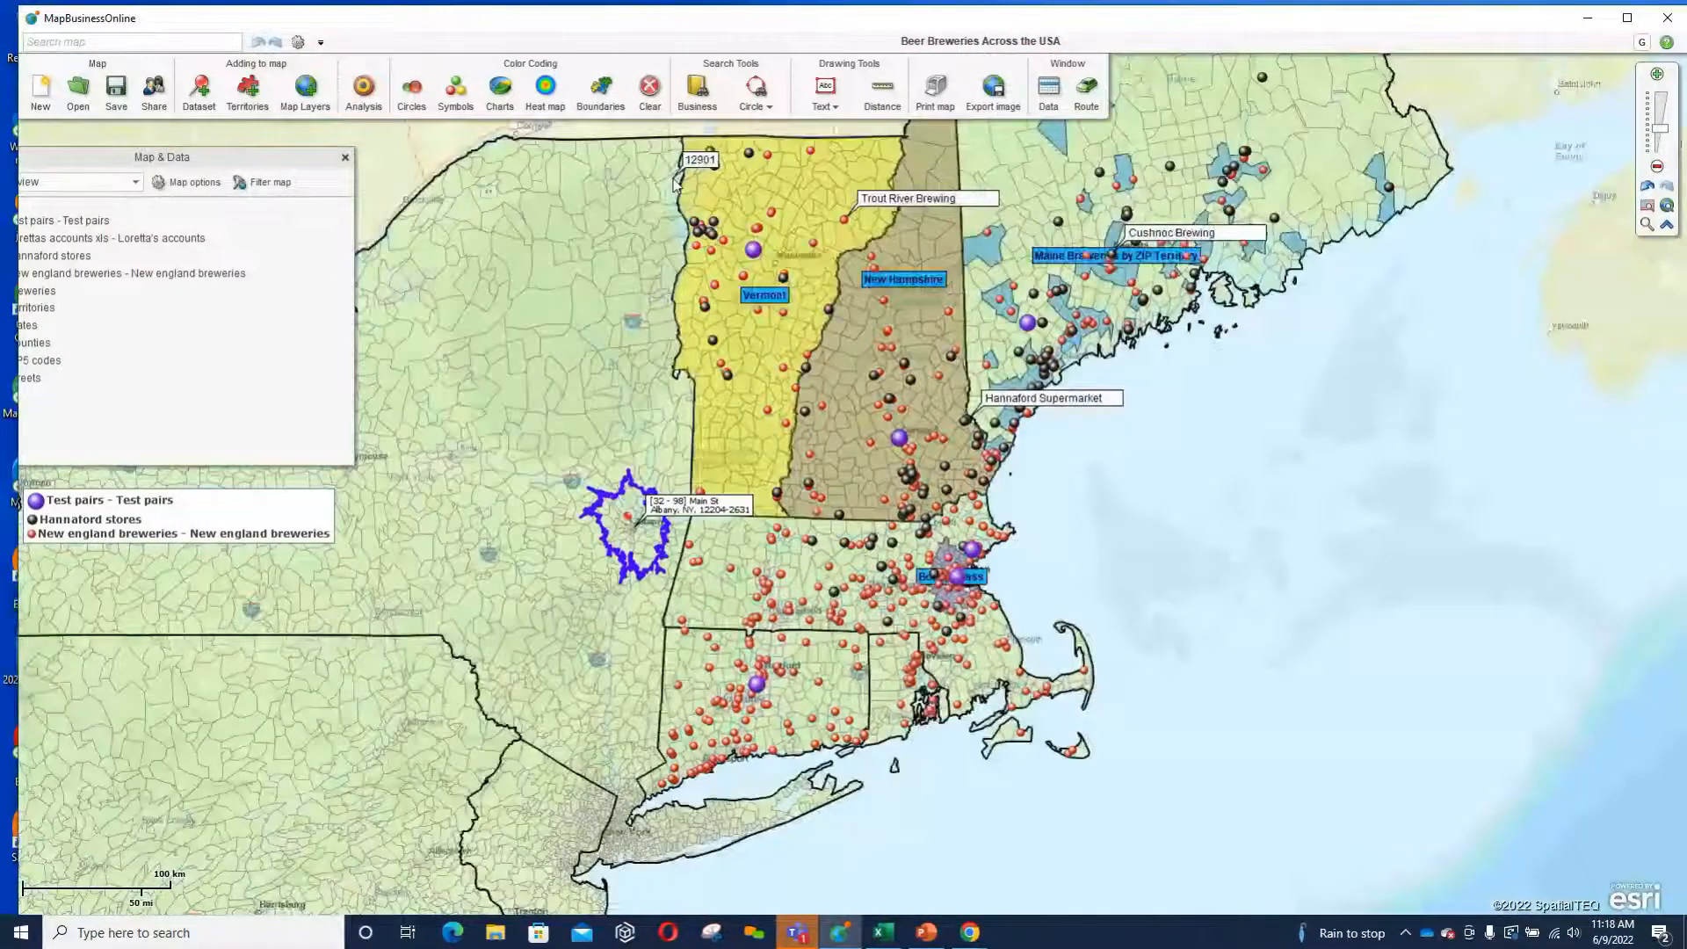
{"action": "left_click", "coordinate": [373, 102]}
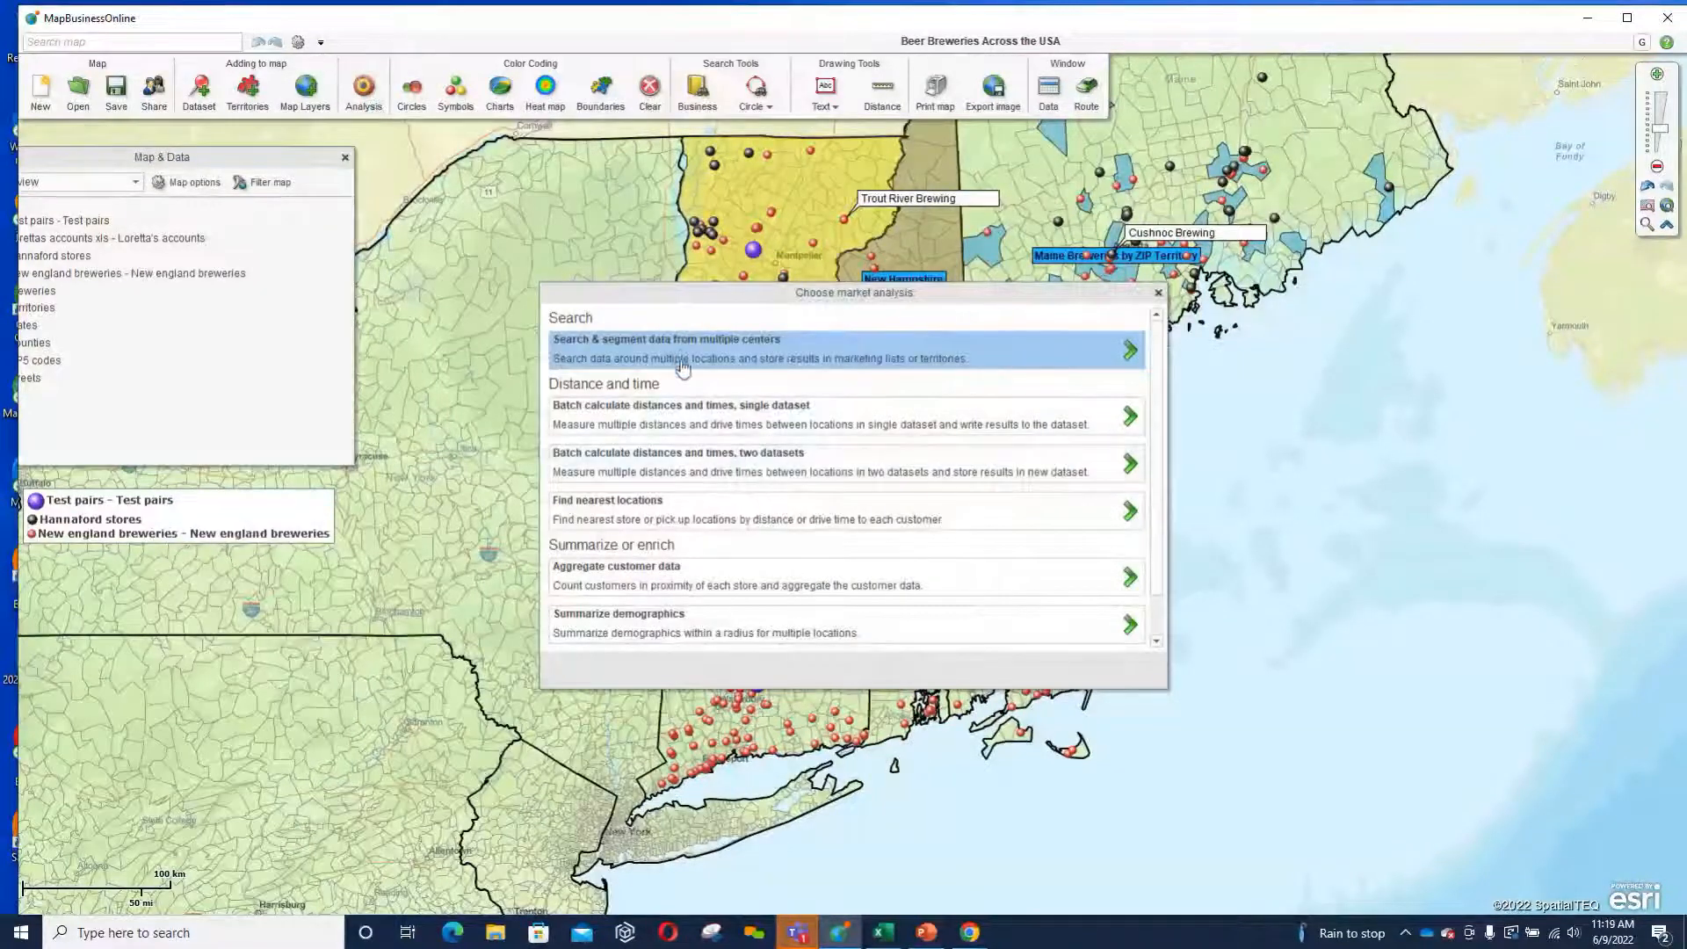
{"action": "left_click", "coordinate": [710, 424]}
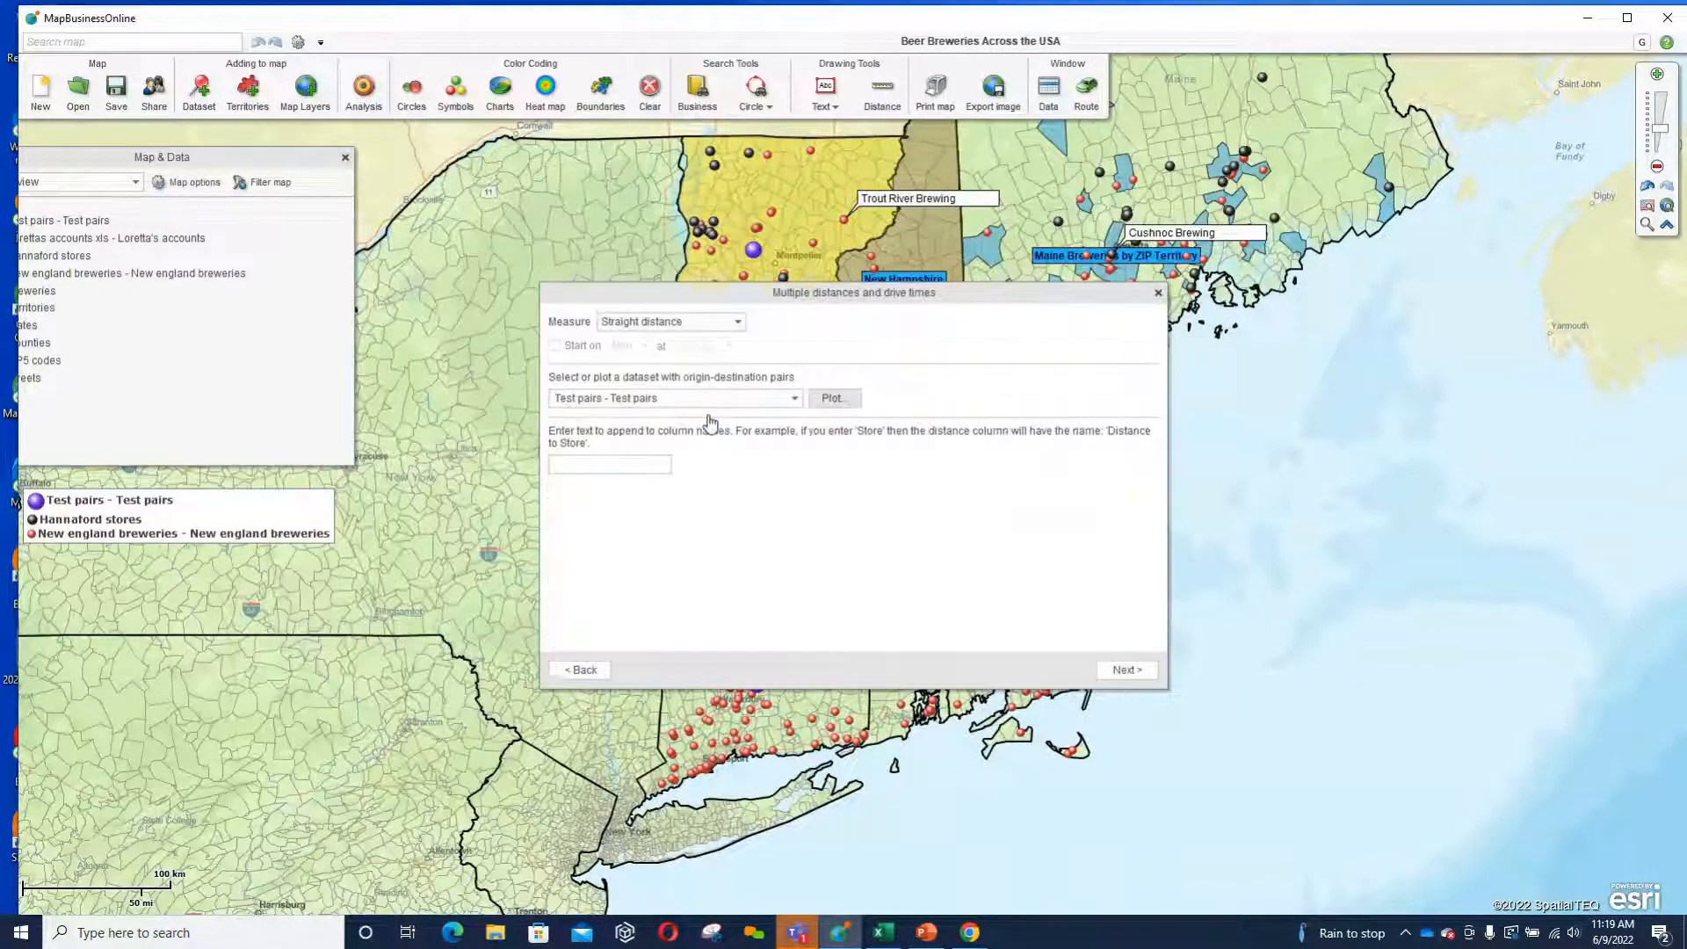
{"action": "left_click", "coordinate": [739, 322]}
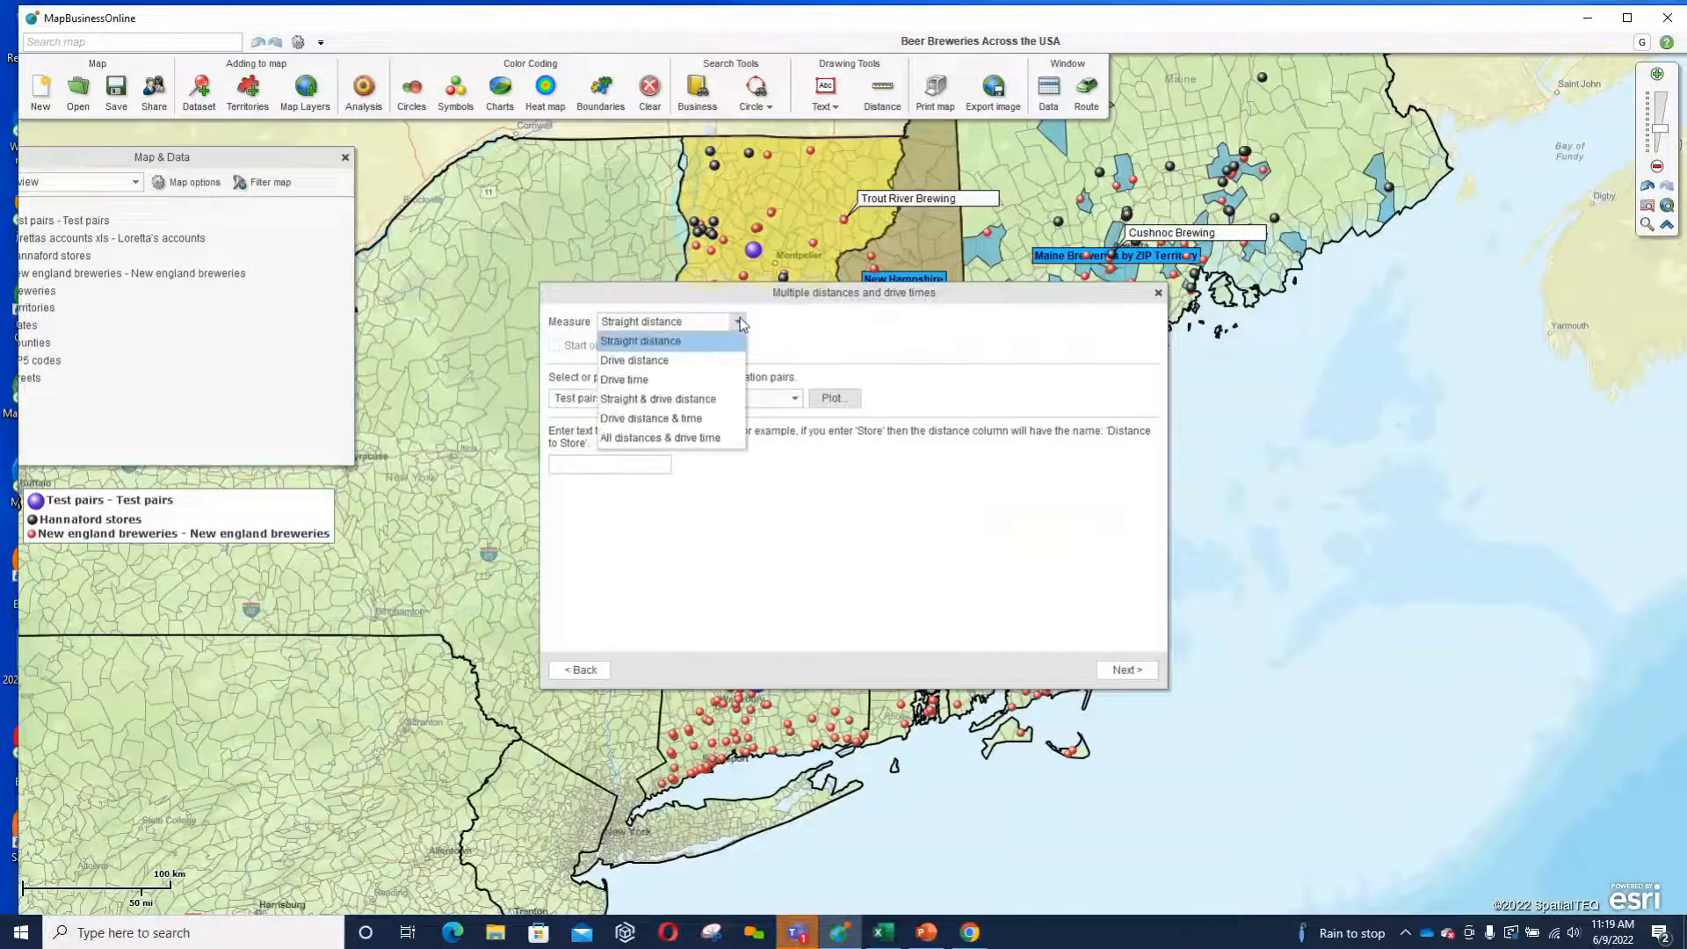
{"action": "left_click", "coordinate": [671, 419]}
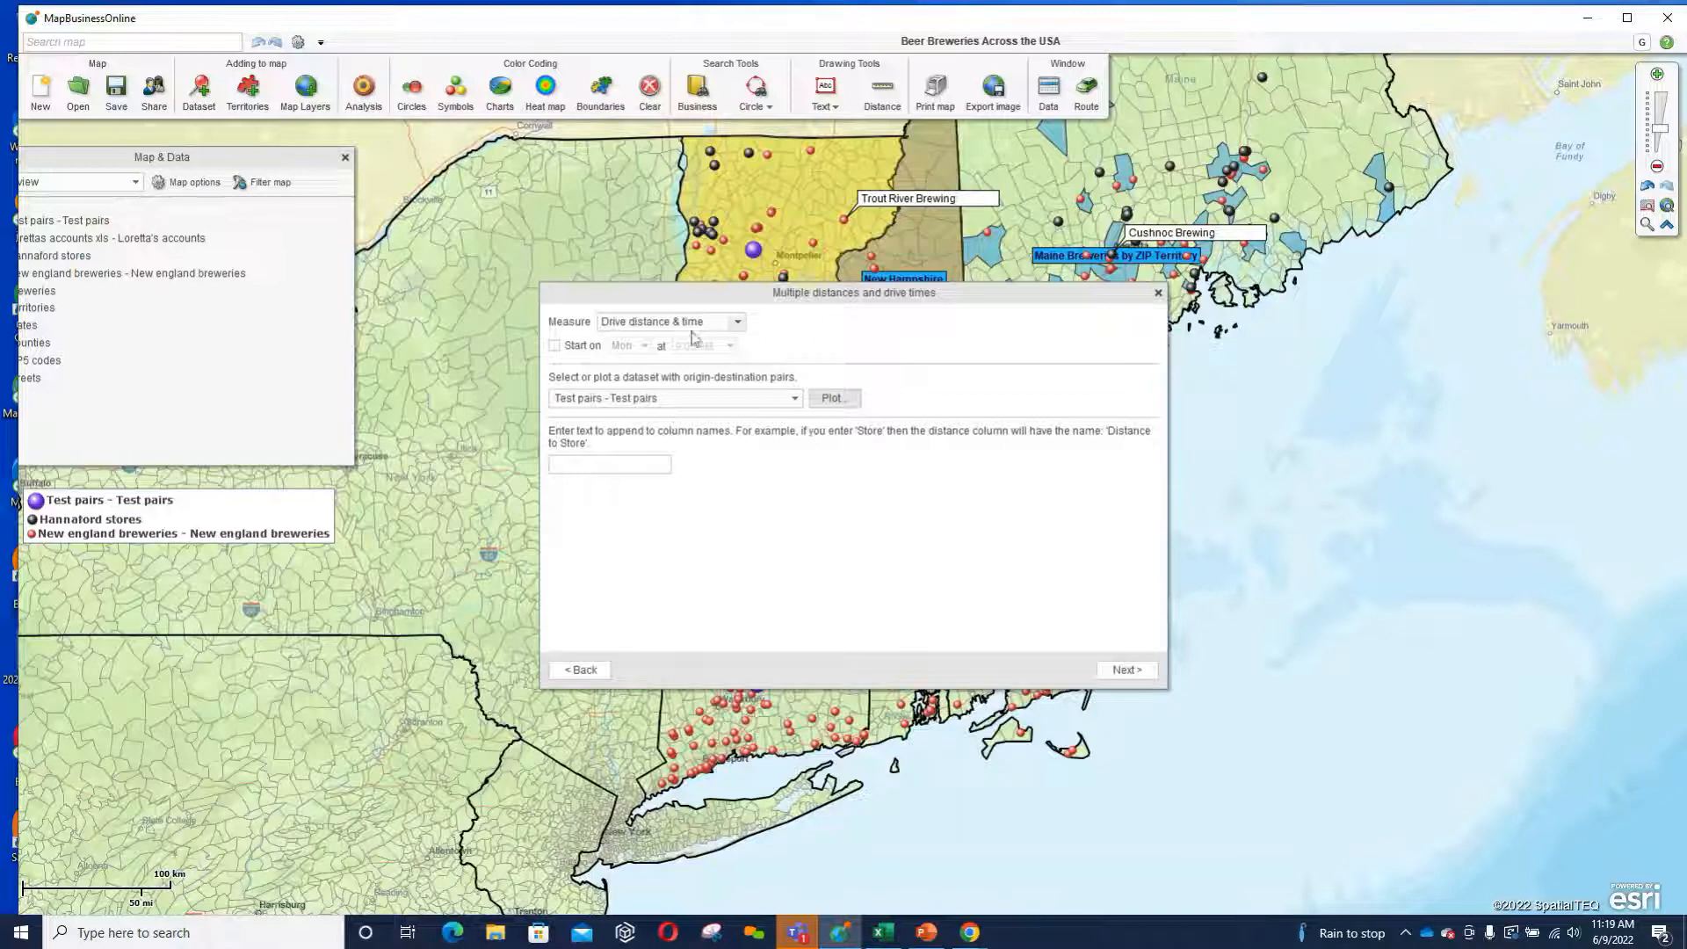
Keep Test pairs as the origin-destination dataset and set the column name suffix to "Batch" followed by the presenter's surname.
{"action": "left_click", "coordinate": [678, 400]}
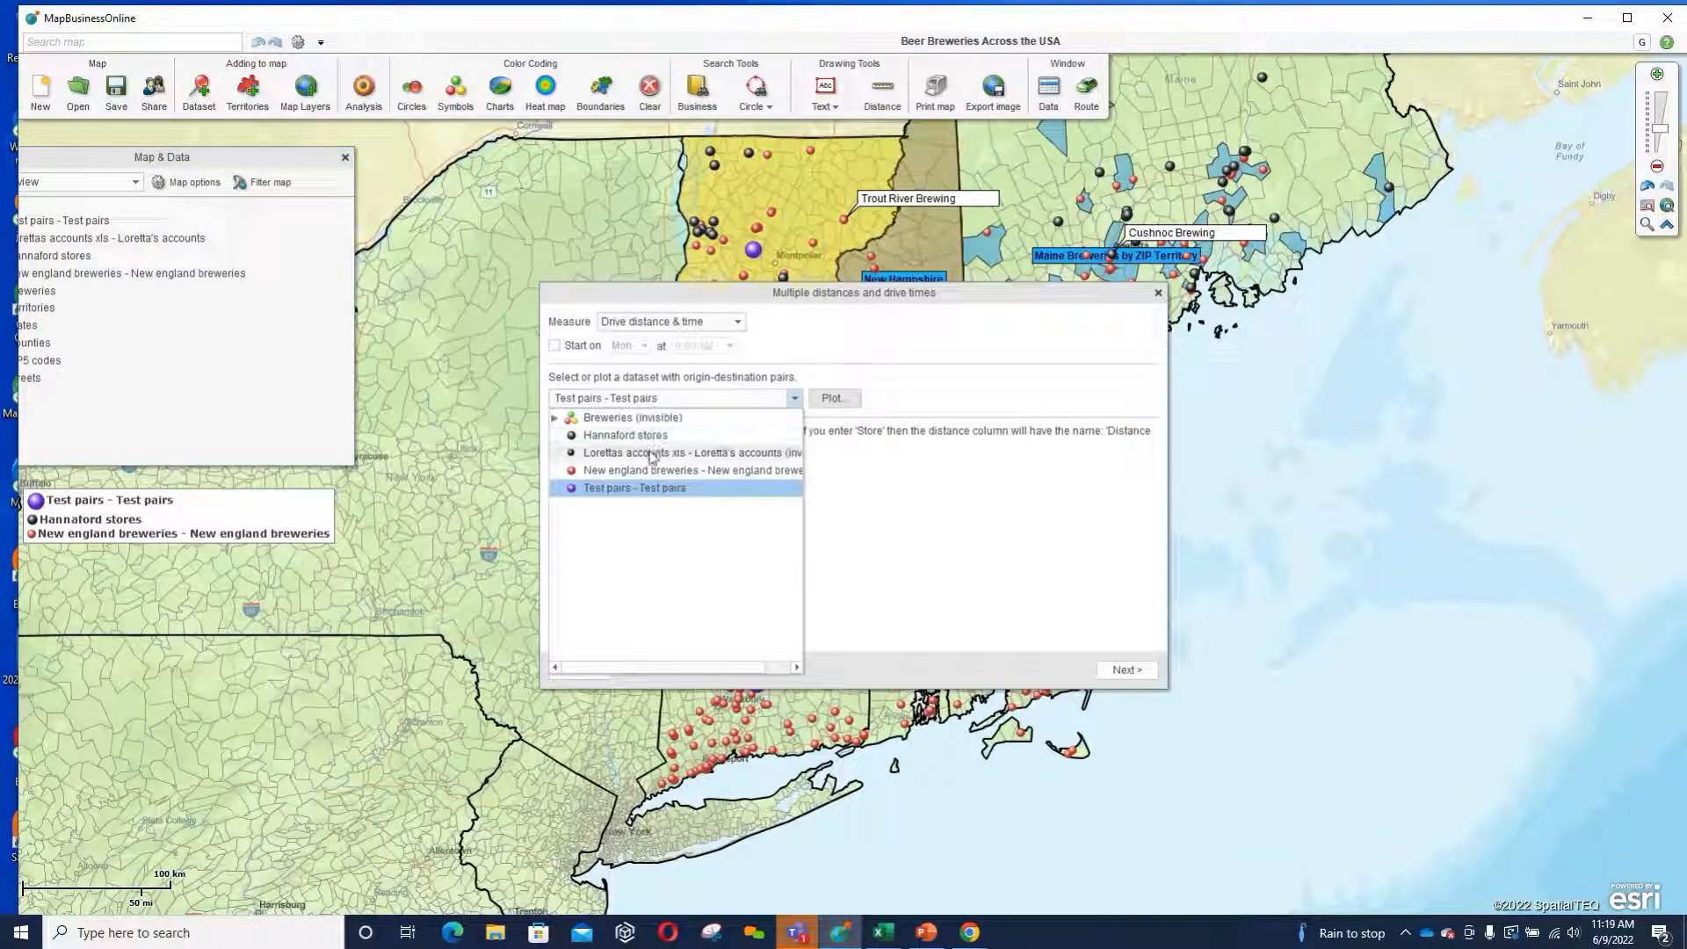
{"action": "left_click", "coordinate": [684, 398]}
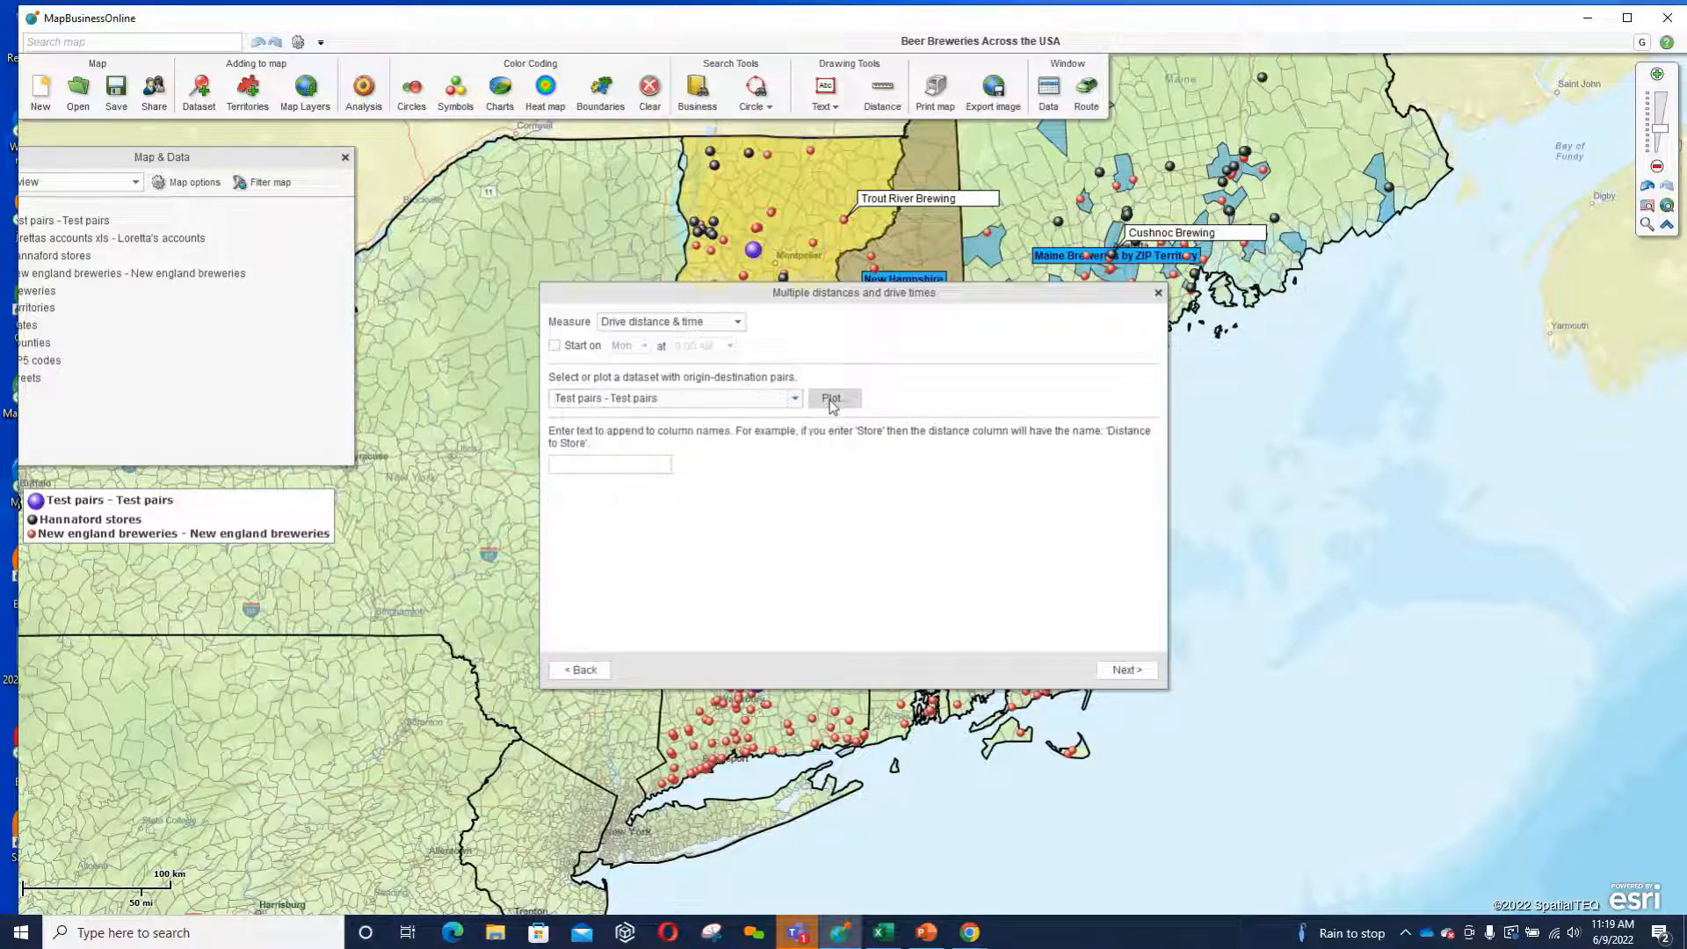
{"action": "left_click", "coordinate": [602, 461]}
{"action": "type", "text": "Batch Ives"}
Accept the suggested dealer address columns as the destination and run the drive distance and time calculation.
{"action": "left_click", "coordinate": [1130, 673]}
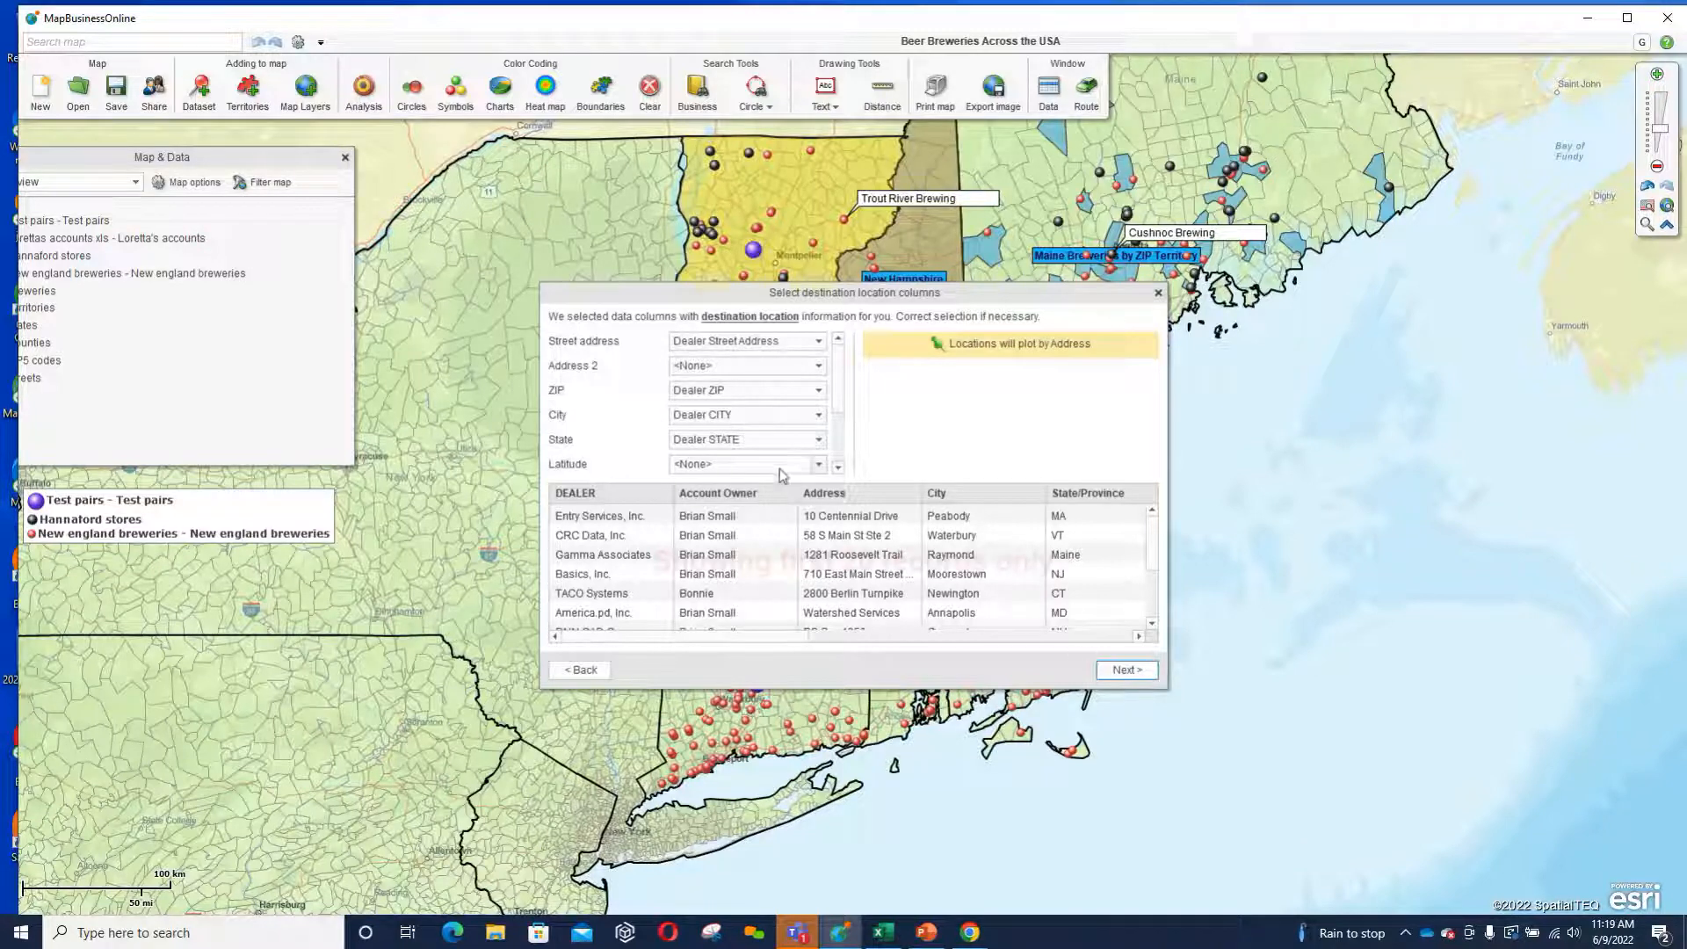
{"action": "left_click", "coordinate": [1114, 670]}
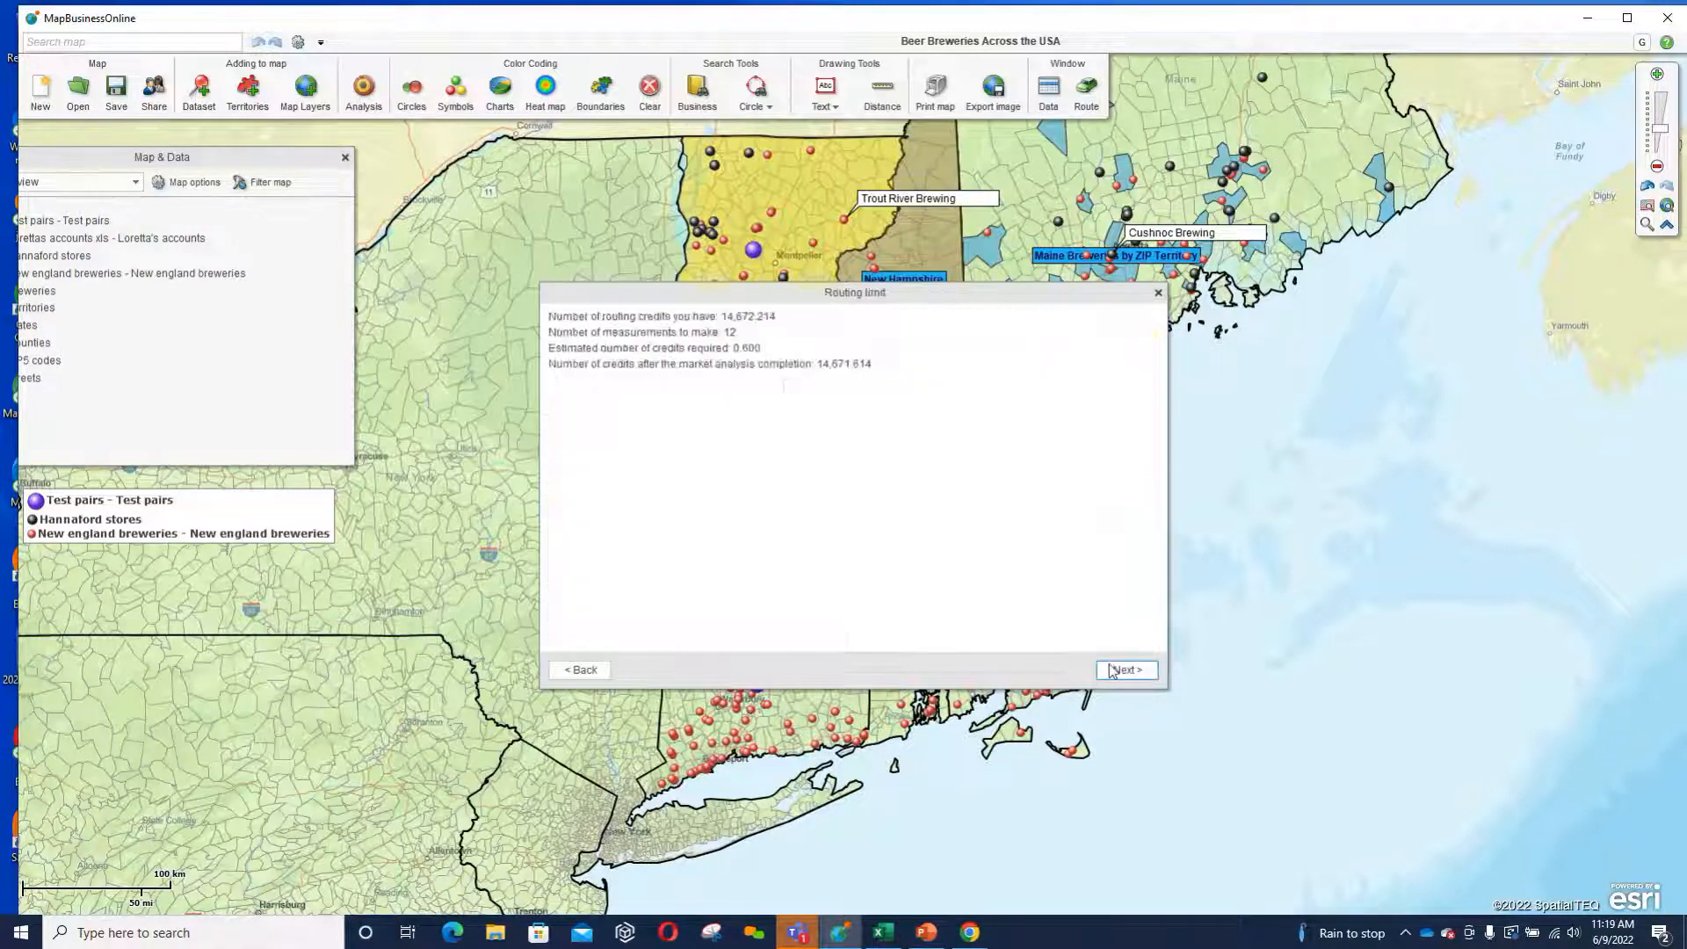
{"action": "left_click", "coordinate": [1111, 671]}
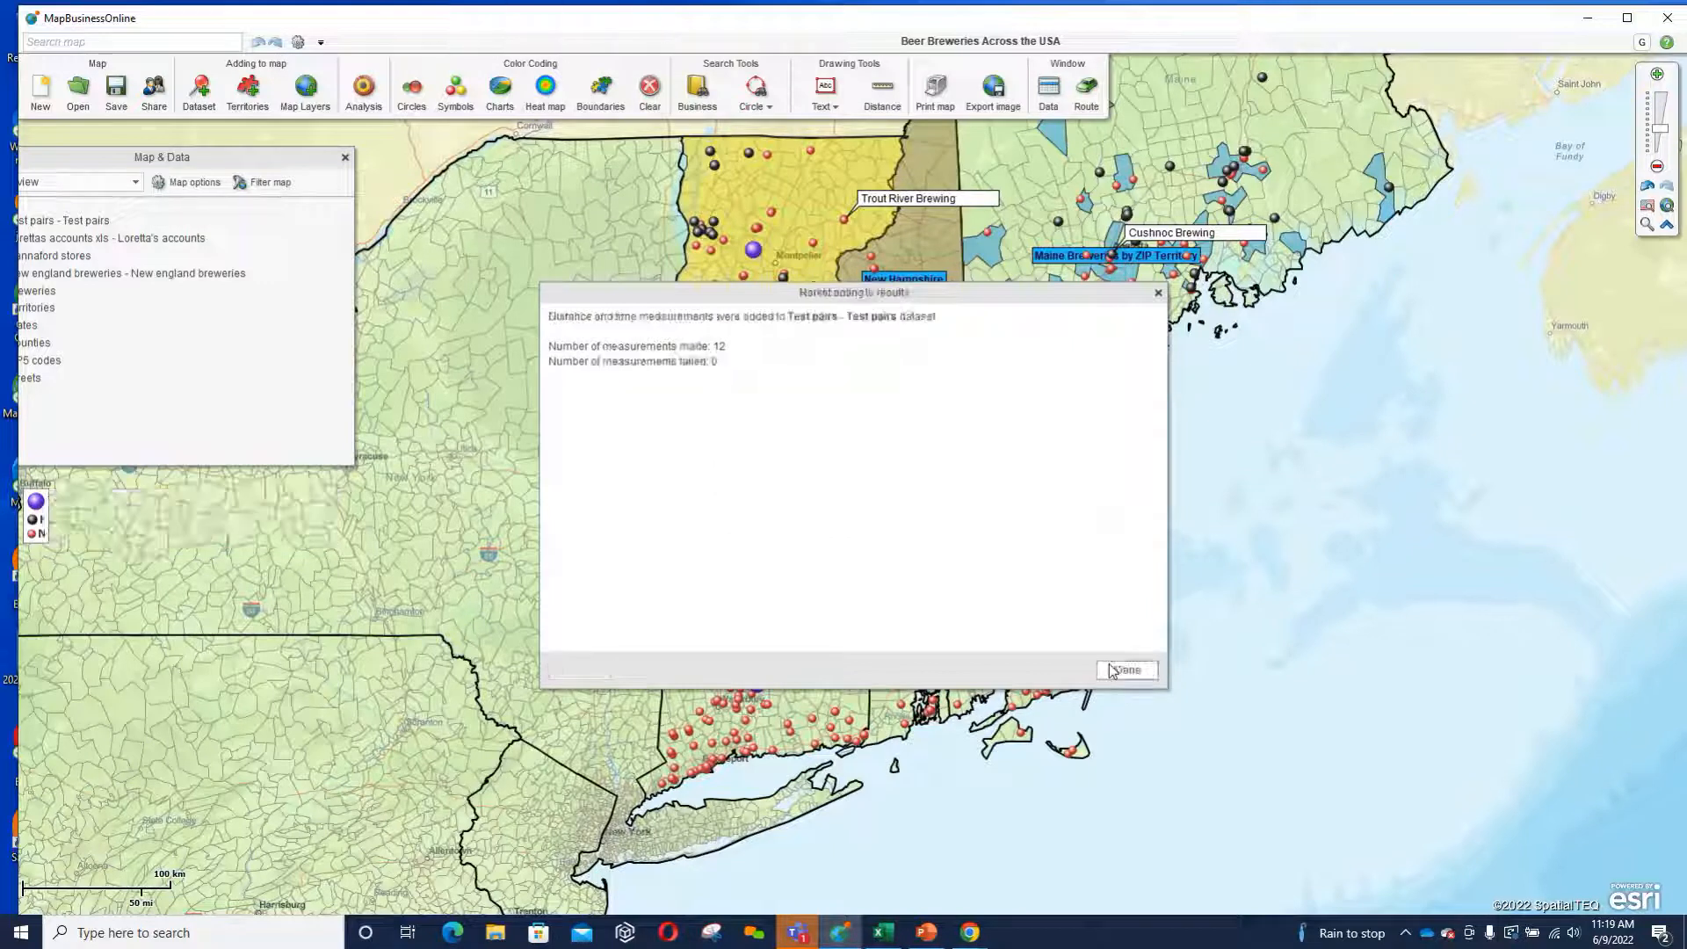
Close the analysis results, review the drive distance and drive time columns in the Test pairs data, and close the data window.
{"action": "left_click", "coordinate": [1113, 670]}
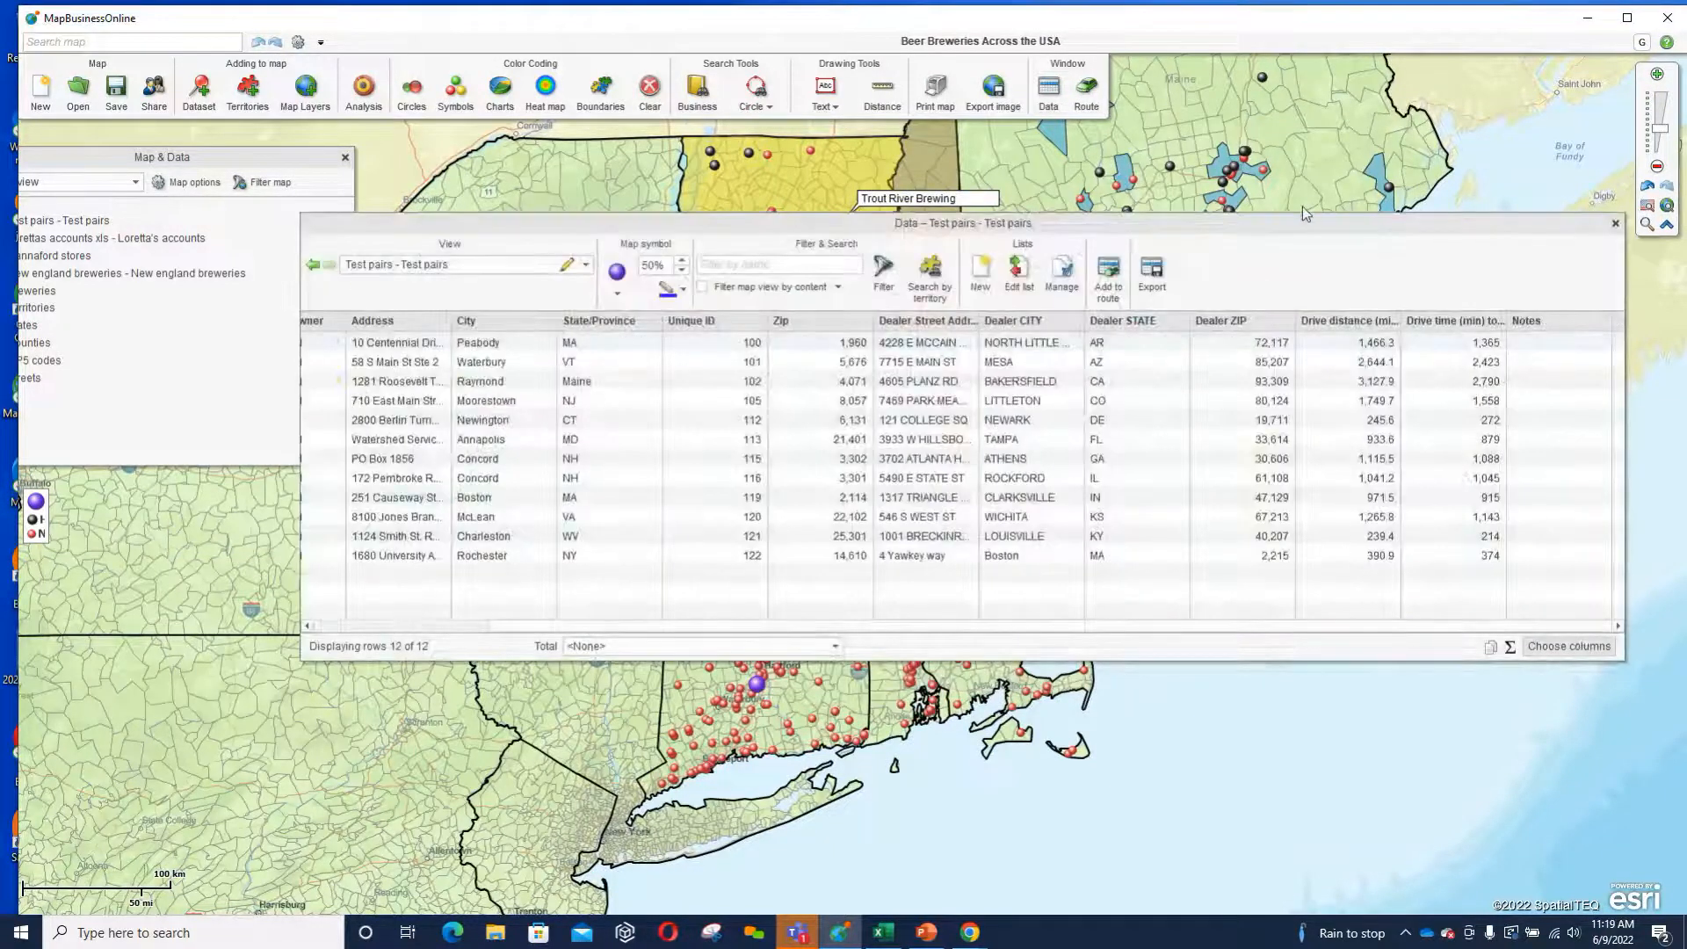
{"action": "left_click_drag", "start_coordinate": [1298, 227], "coordinate": [1176, 243]}
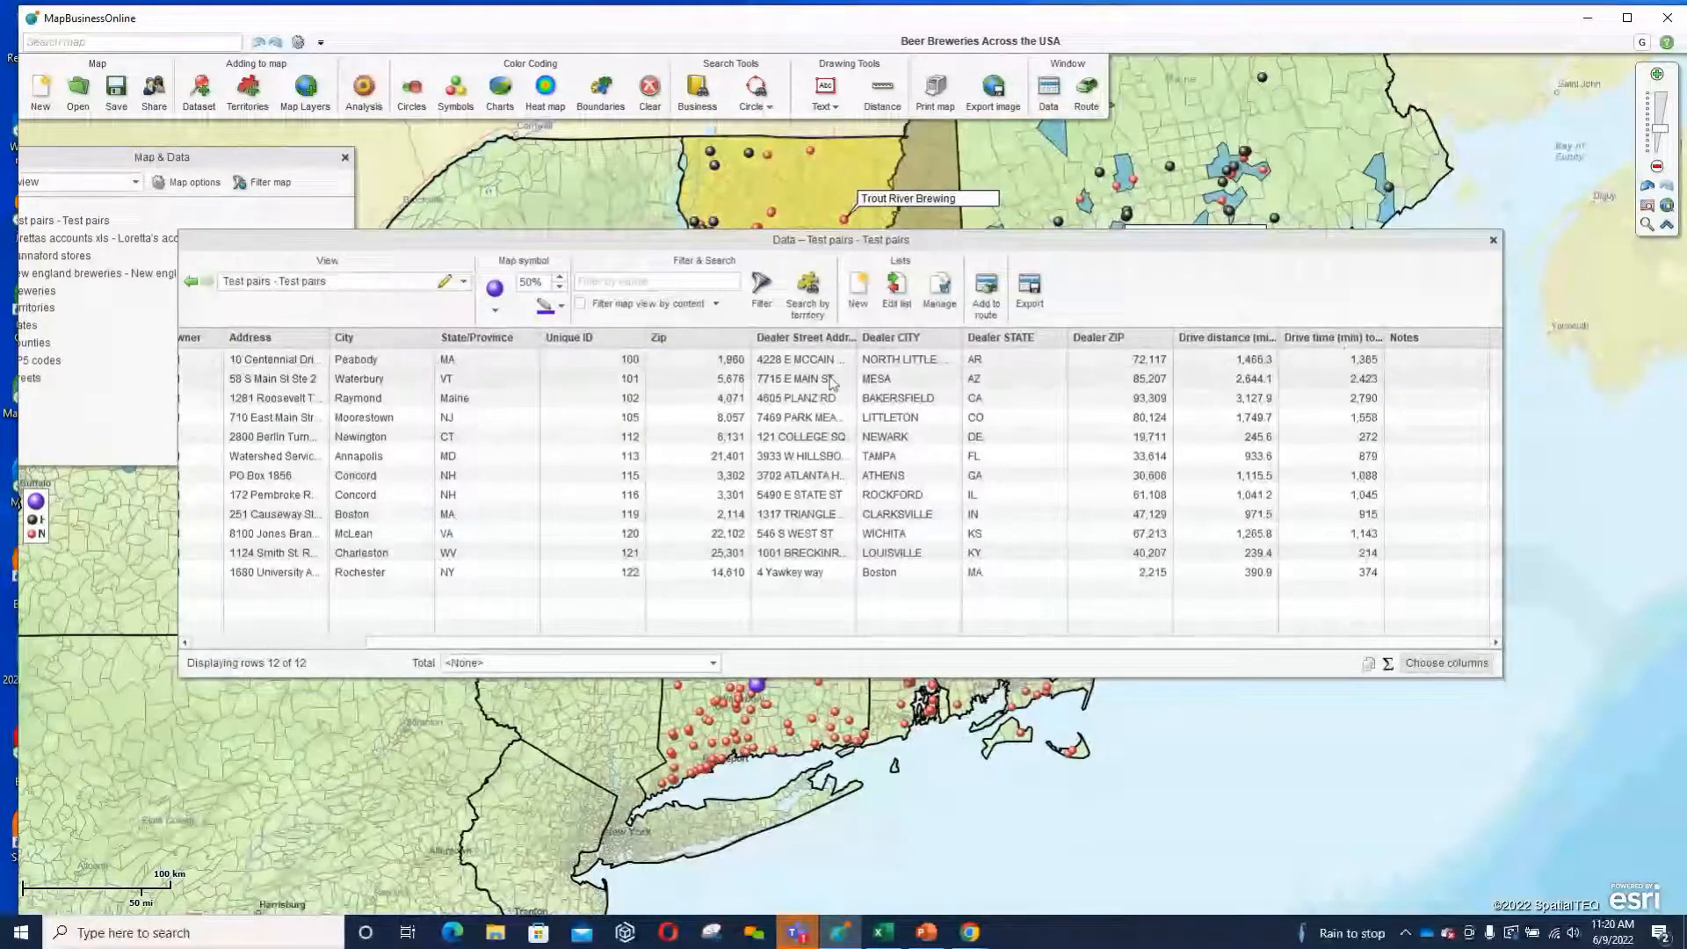
{"action": "left_click", "coordinate": [1496, 242]}
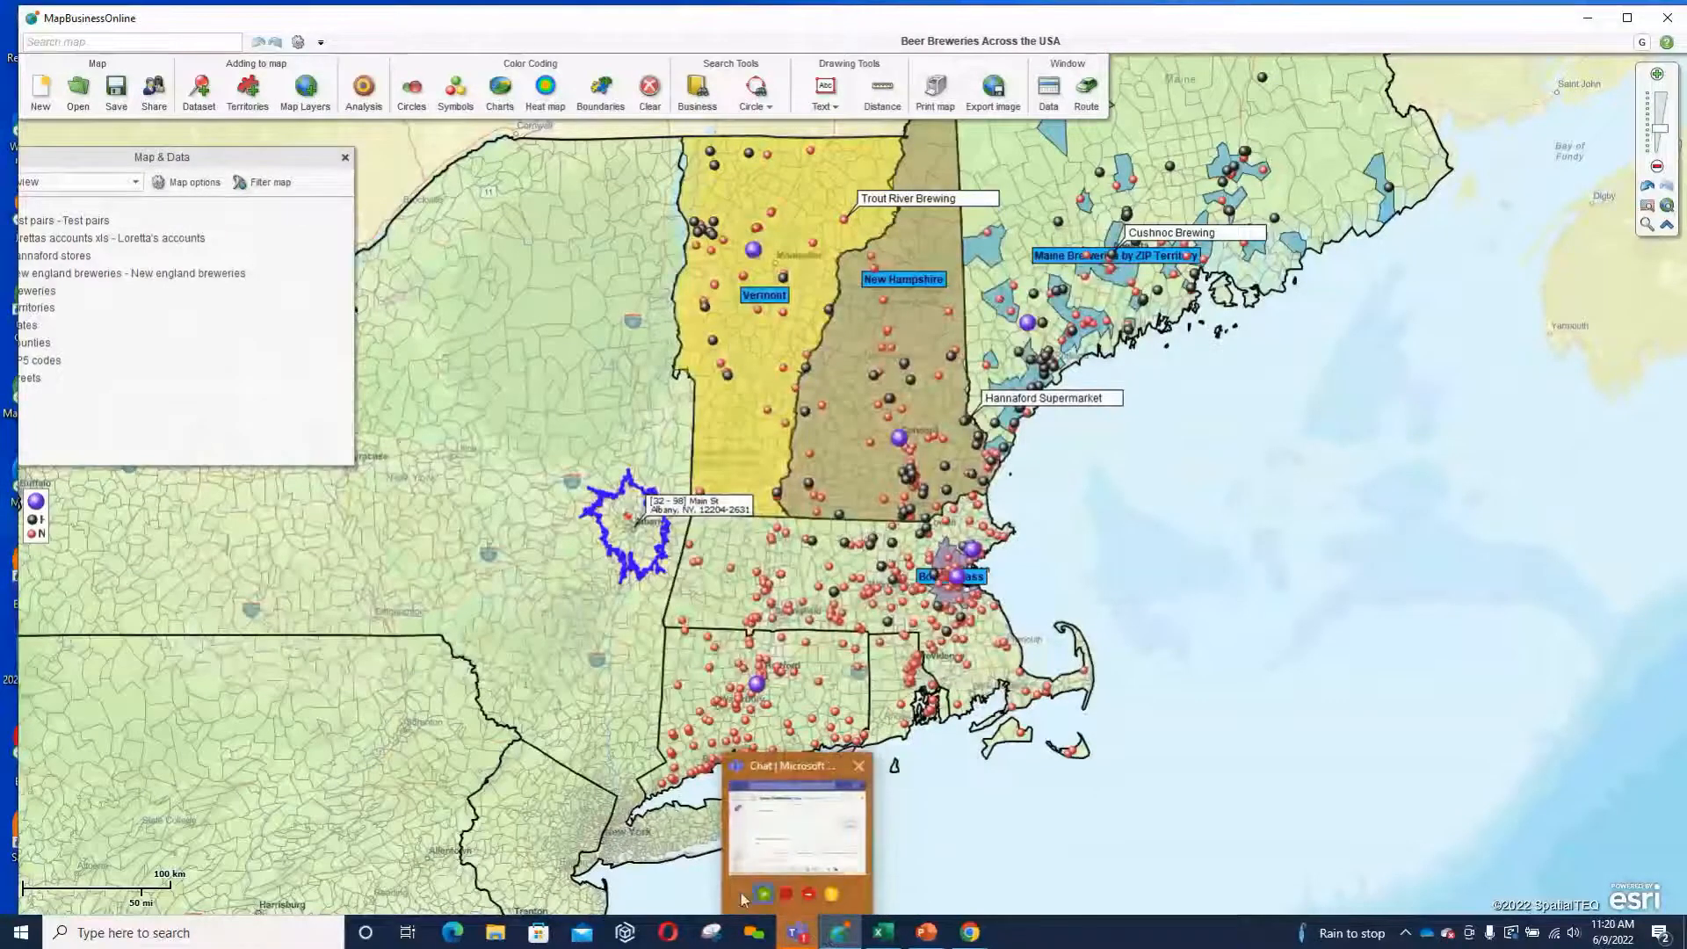
Switch to PowerPoint and display slide 15 about running Batch Calculate queries from a point.
{"action": "left_click", "coordinate": [924, 935]}
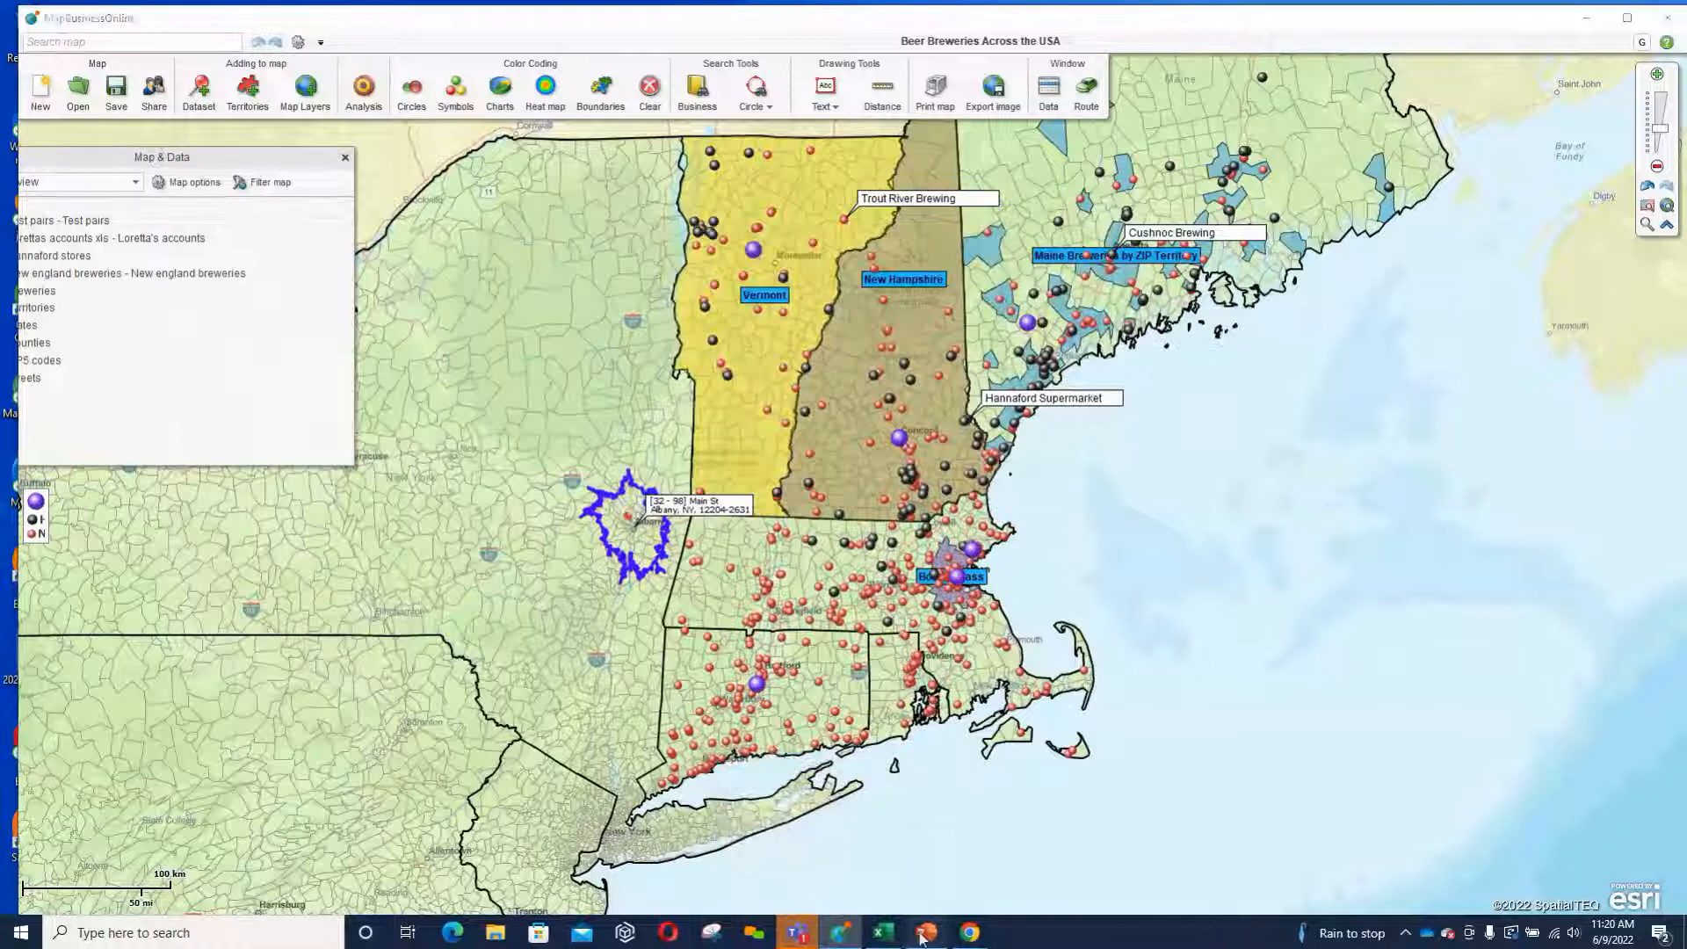
{"action": "left_click", "coordinate": [966, 344]}
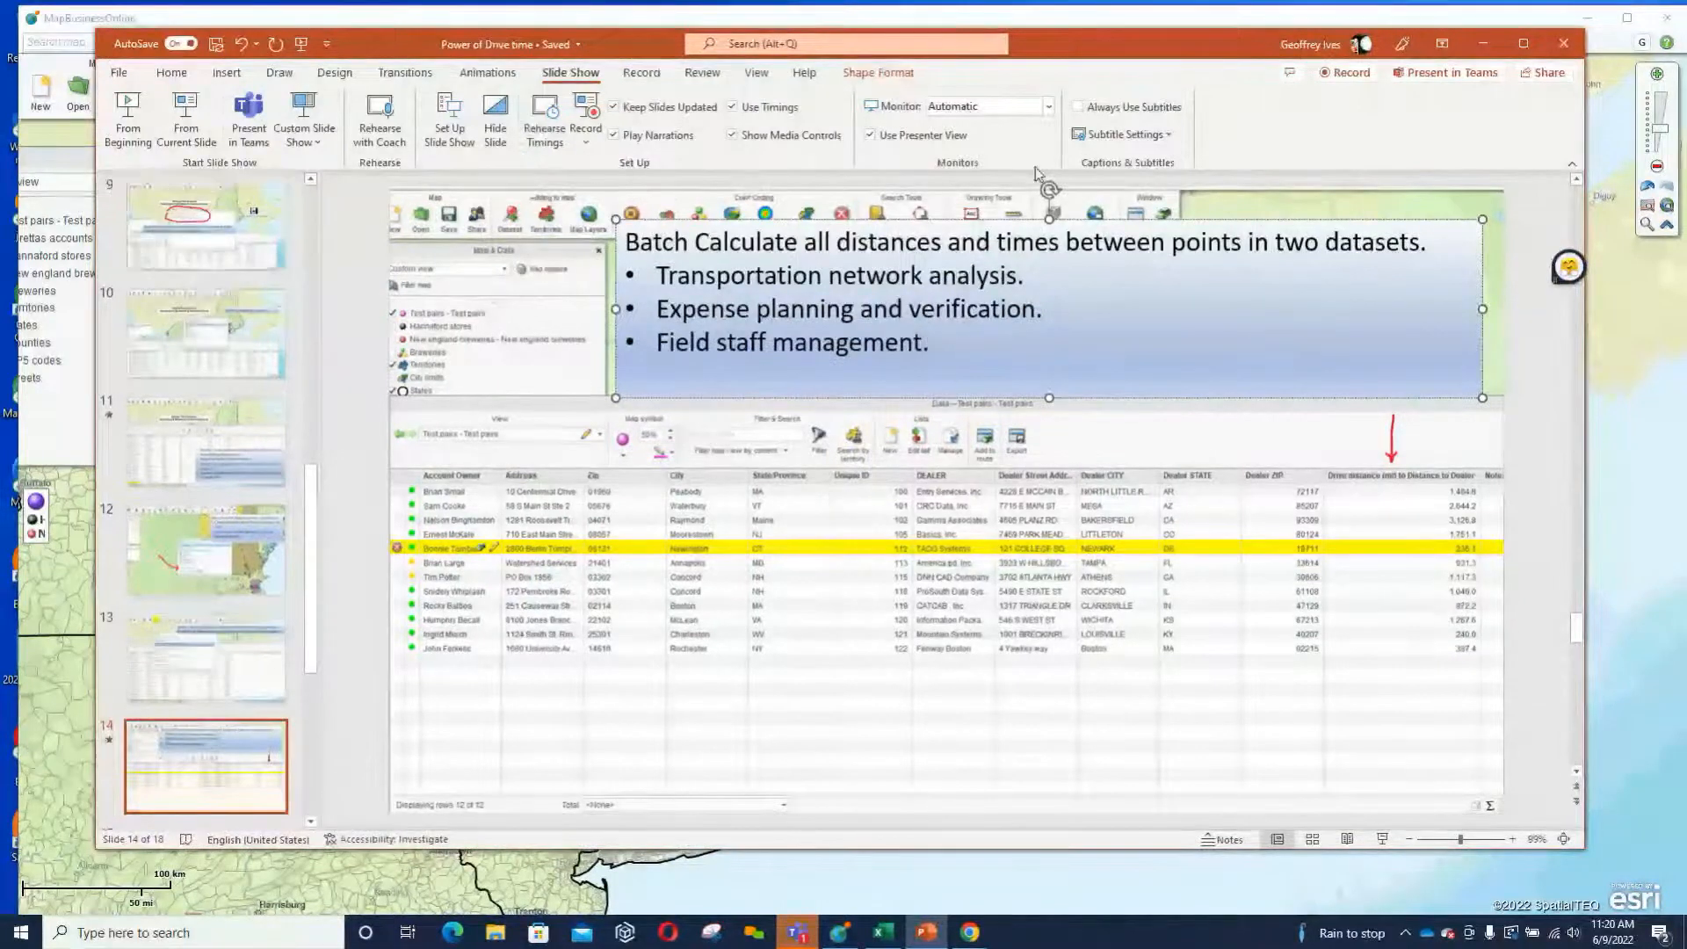
{"action": "left_click", "coordinate": [310, 822]}
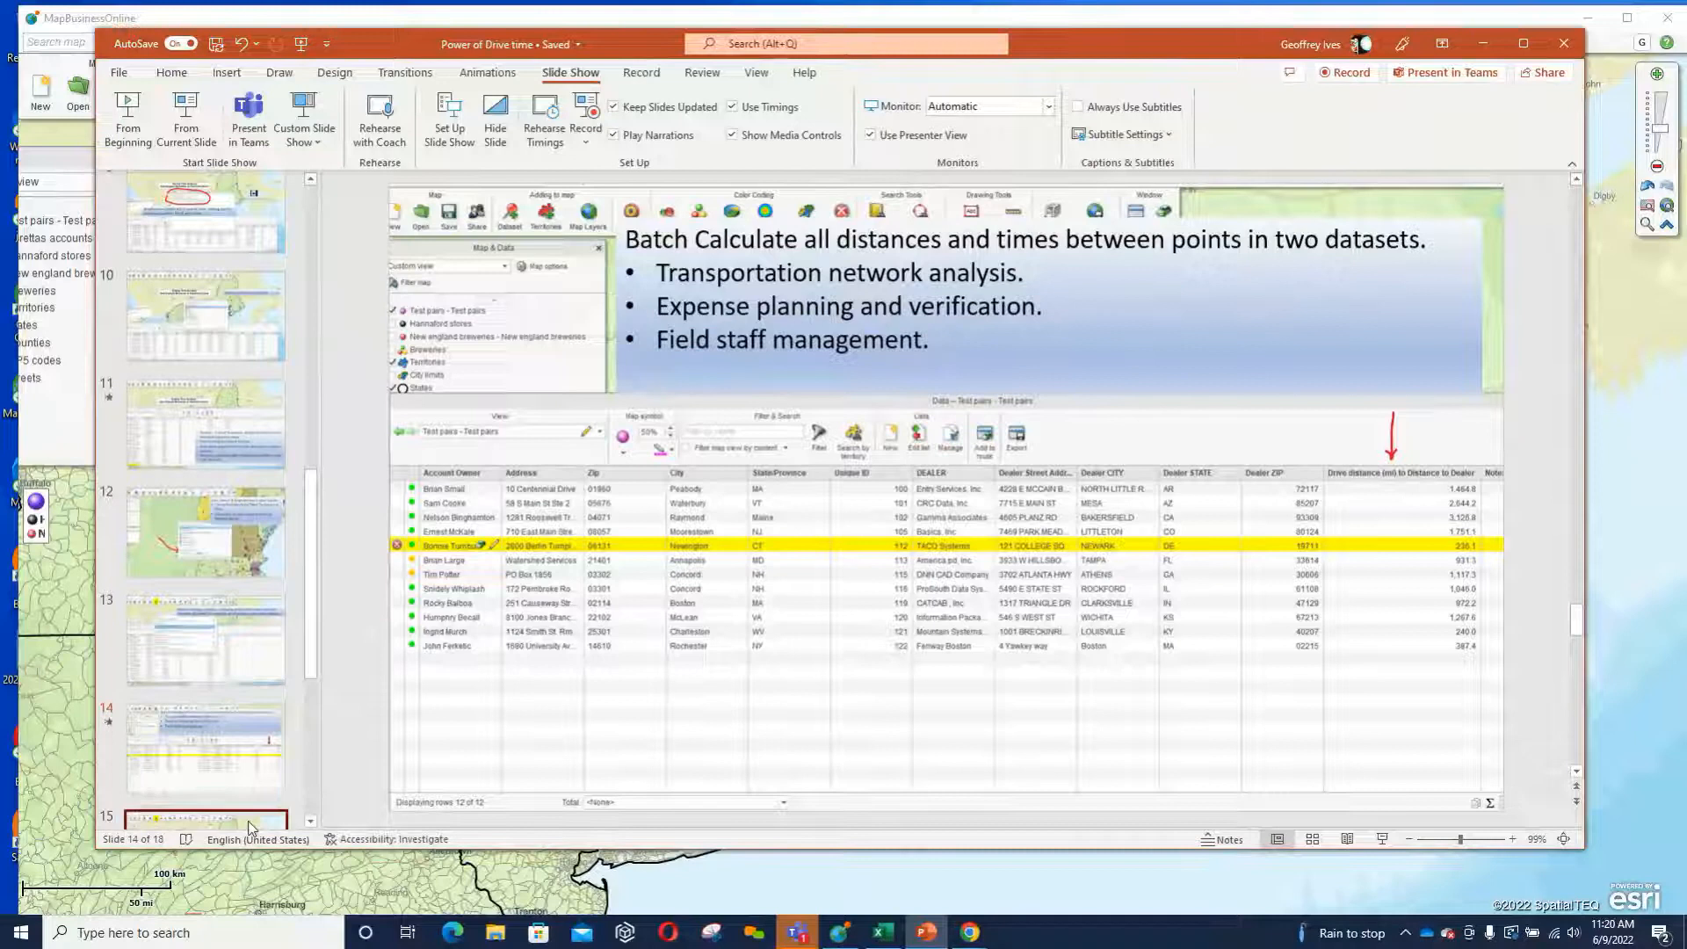
{"action": "left_click", "coordinate": [250, 823]}
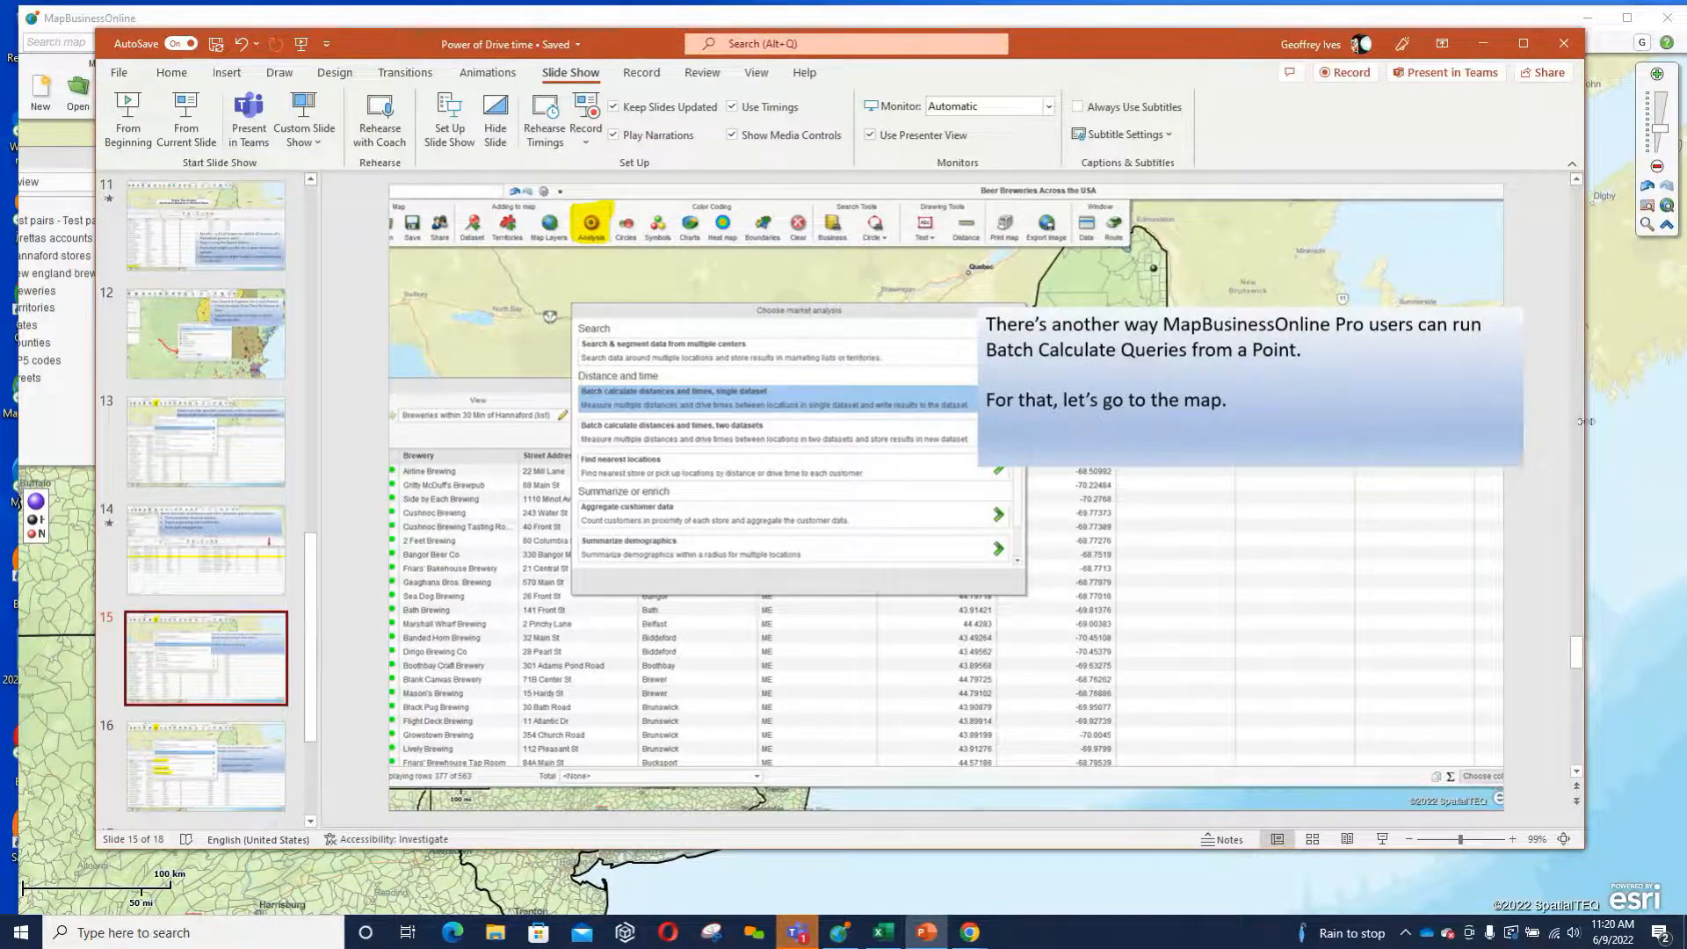
Switch to MapBusinessOnline and open the batch distances and times calculation for the Albany address point on the map.
{"action": "left_click", "coordinate": [1641, 456]}
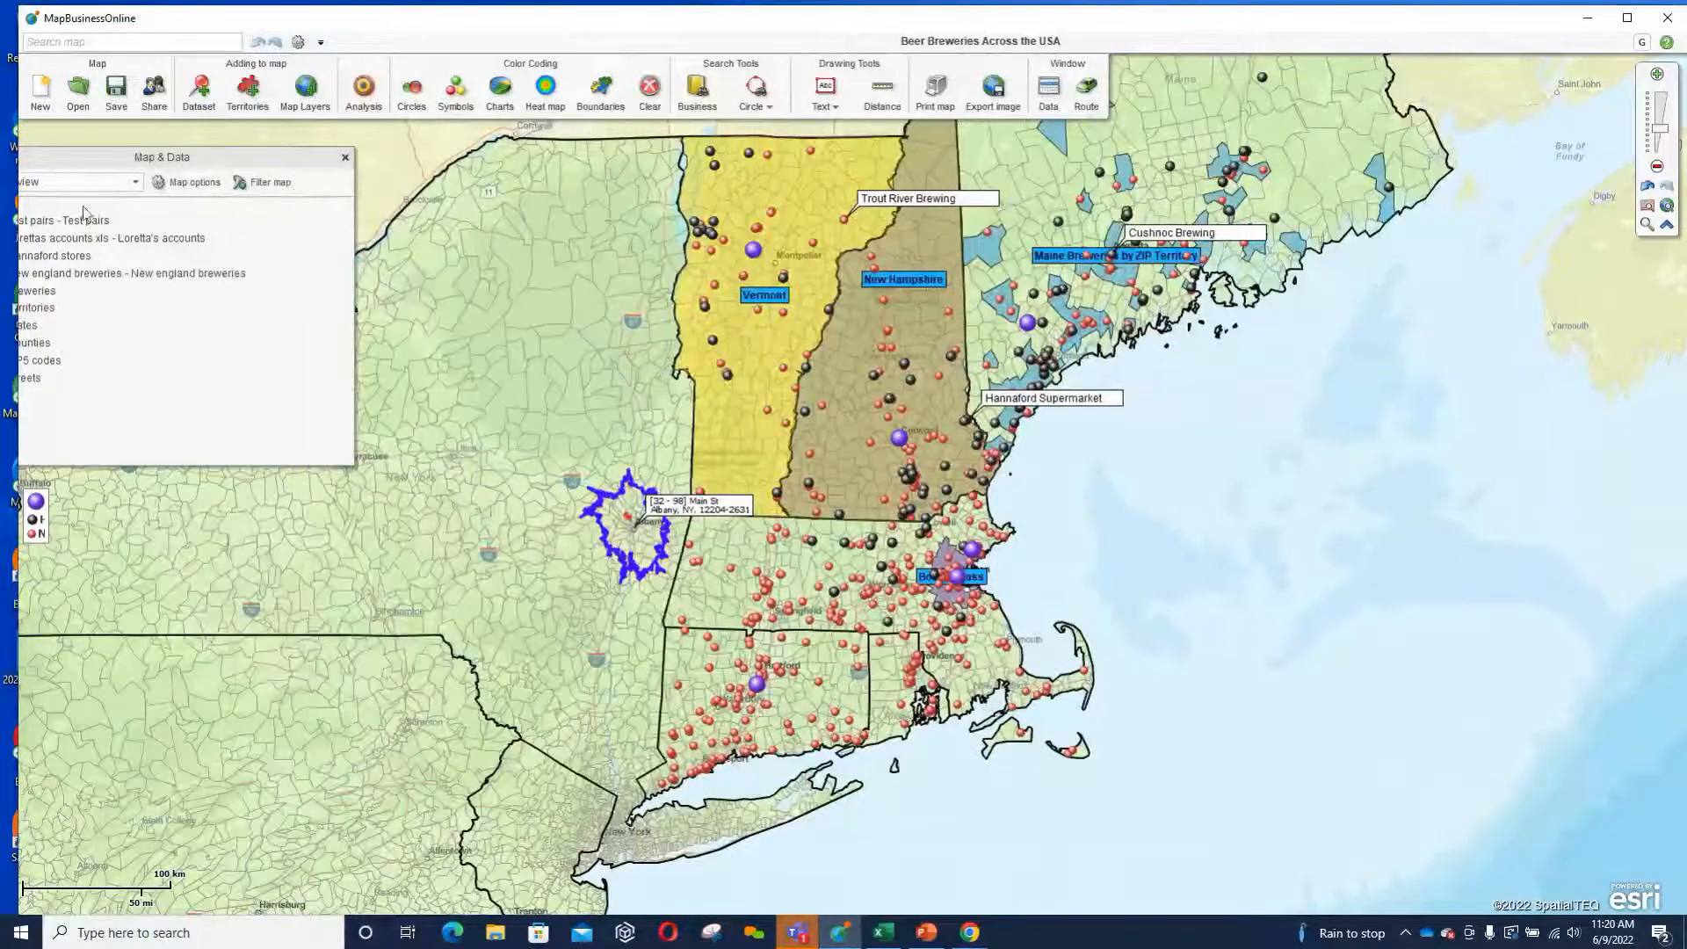
{"action": "left_click_drag", "start_coordinate": [91, 159], "coordinate": [149, 154]}
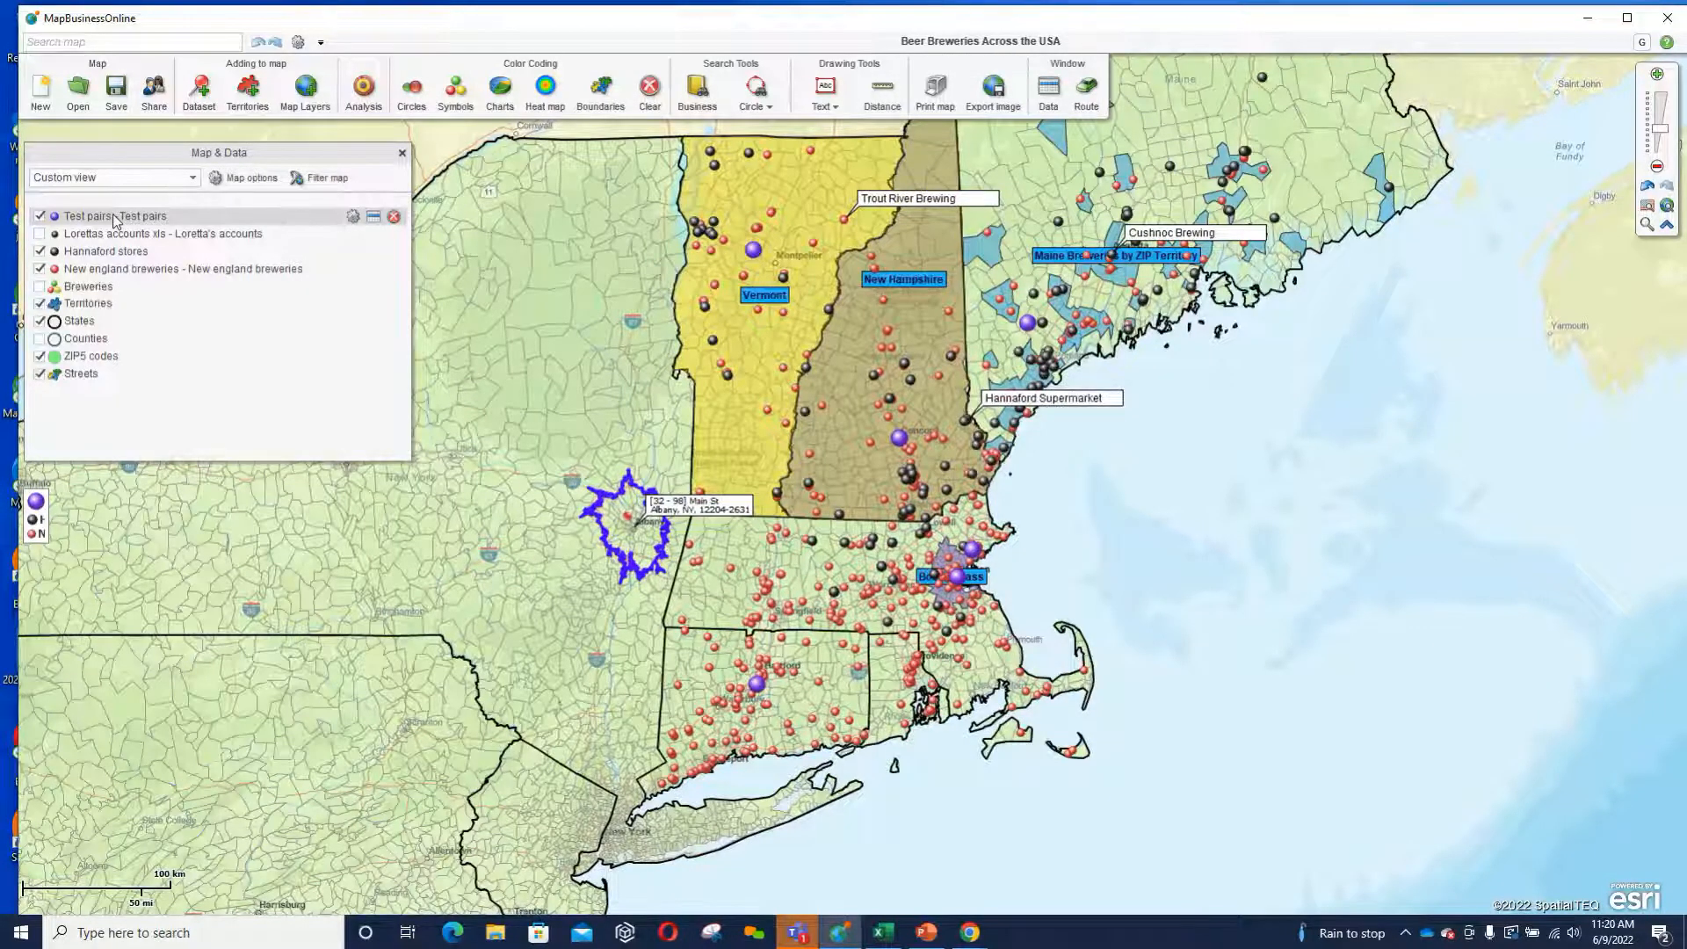
{"action": "left_click", "coordinate": [629, 520]}
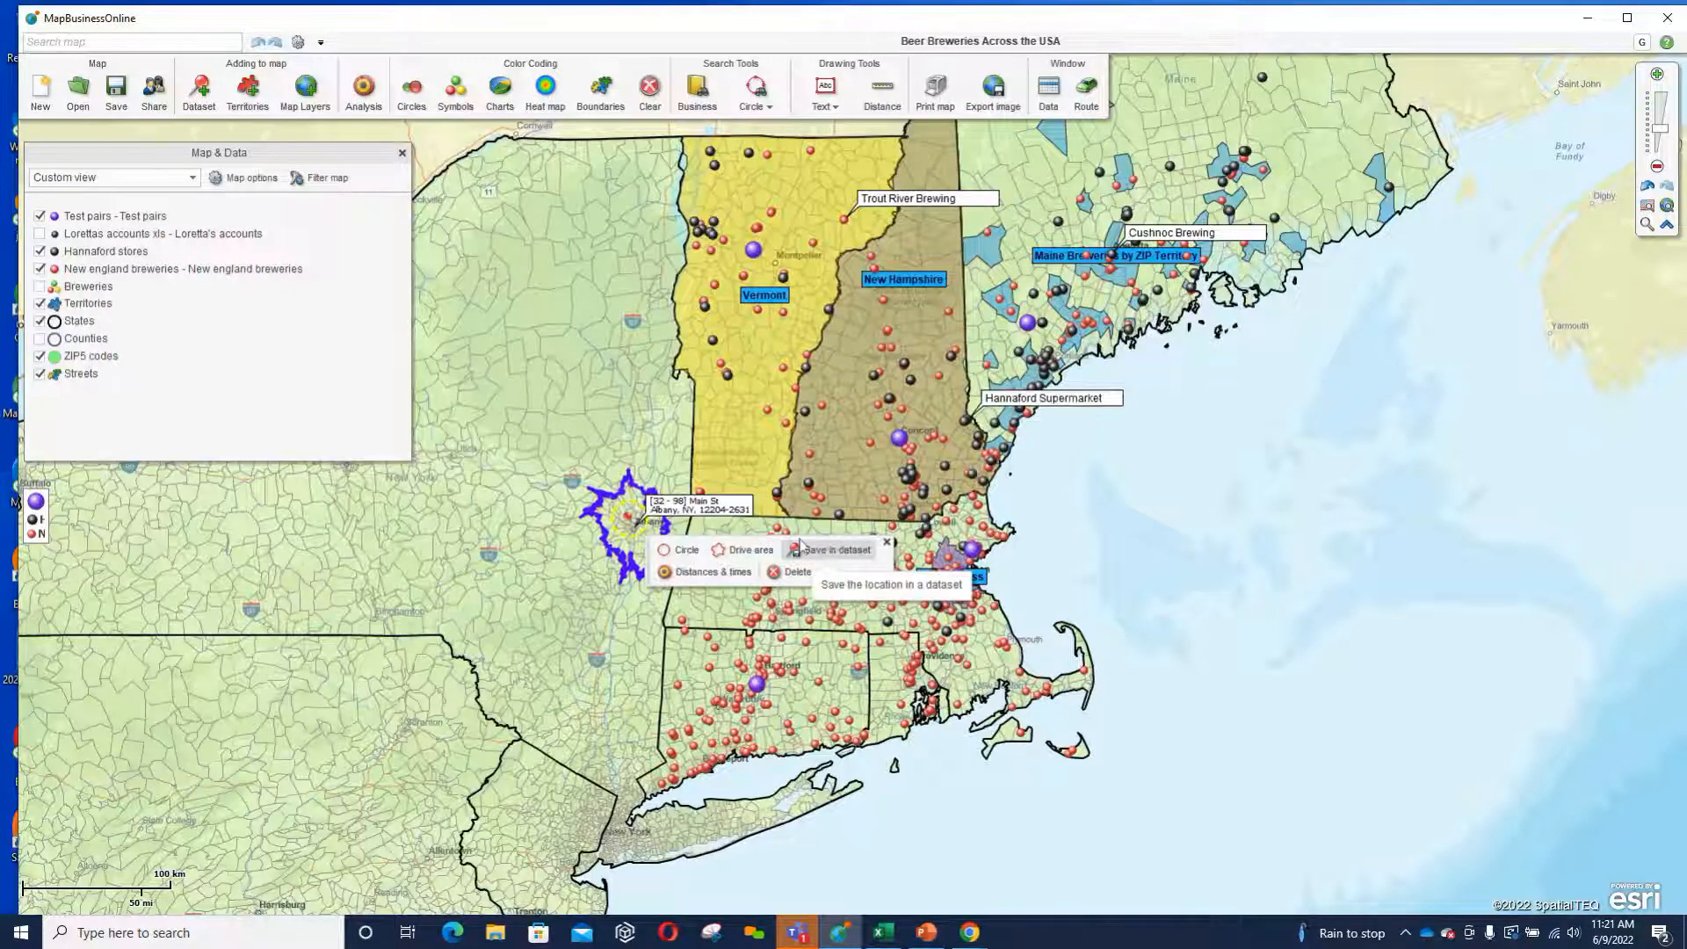
{"action": "left_click", "coordinate": [694, 573]}
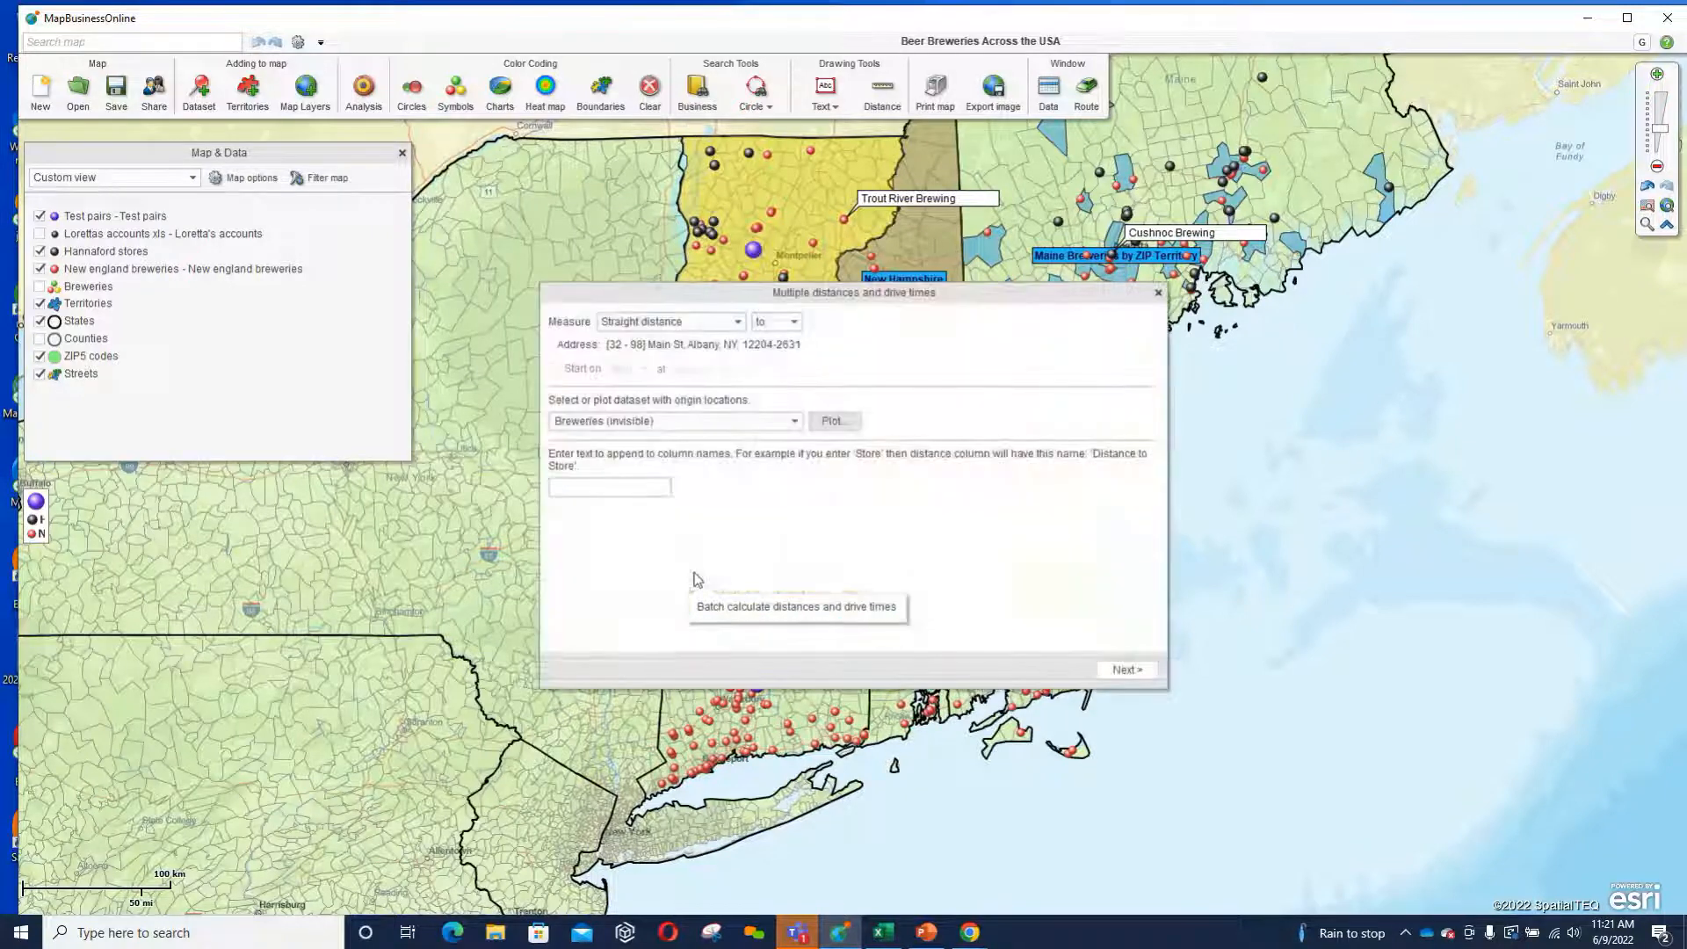
Measure drive distance and time to the Albany point, with Test pairs as the dataset of origin locations.
{"action": "left_click", "coordinate": [738, 322]}
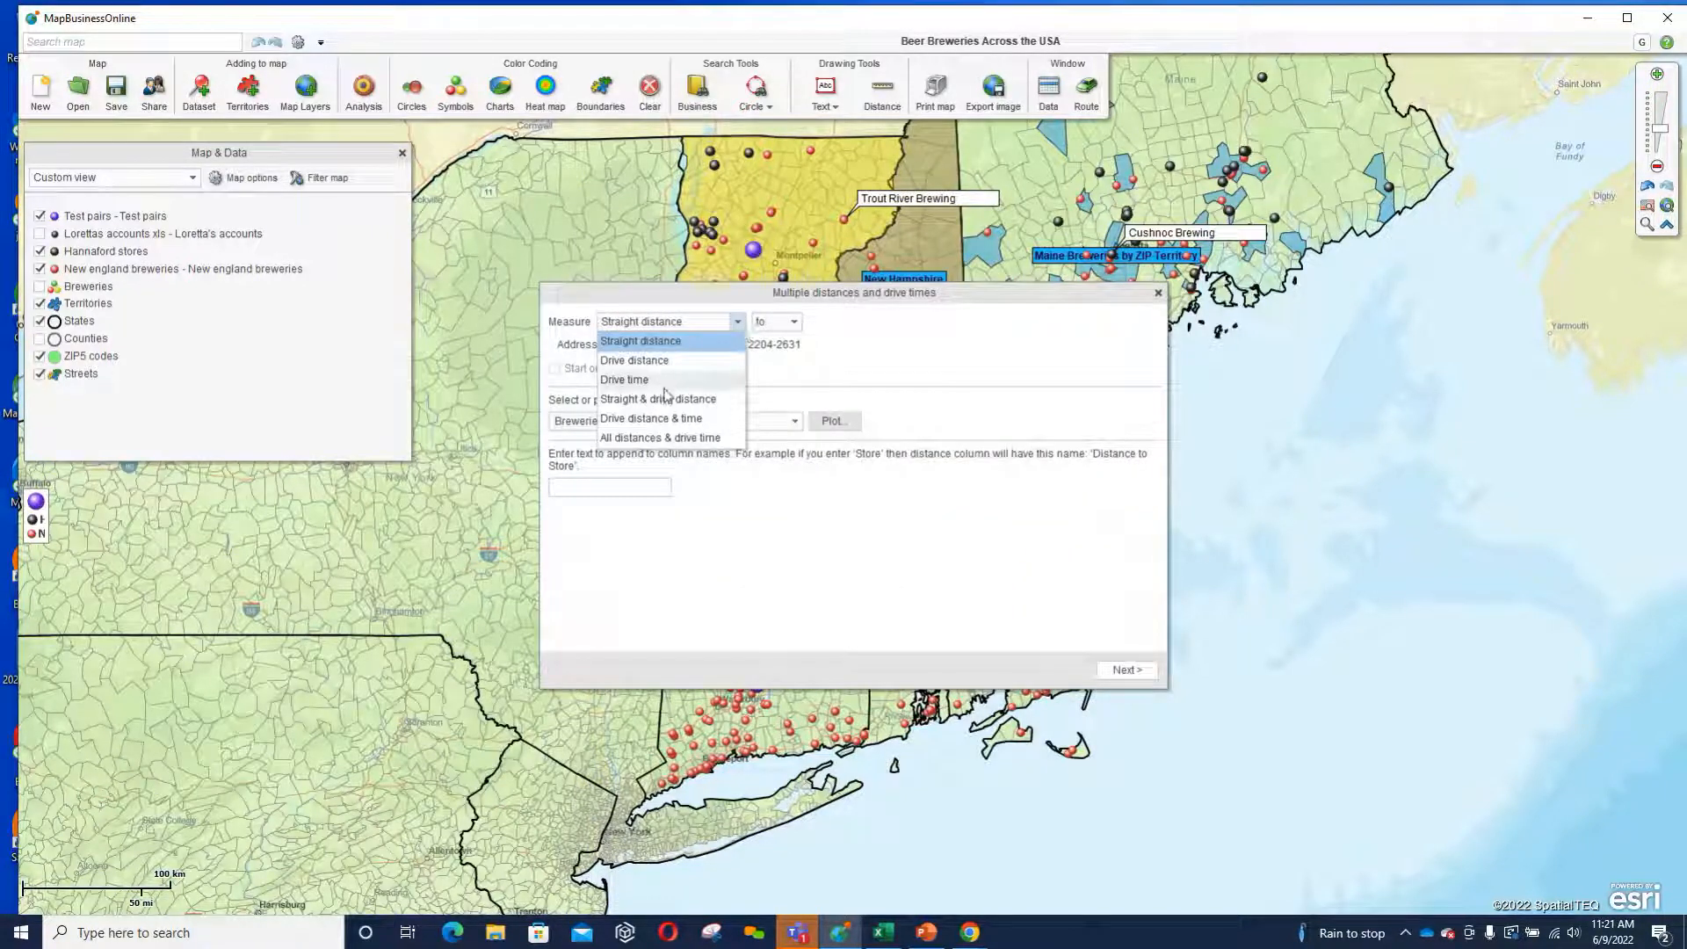
{"action": "left_click", "coordinate": [673, 420]}
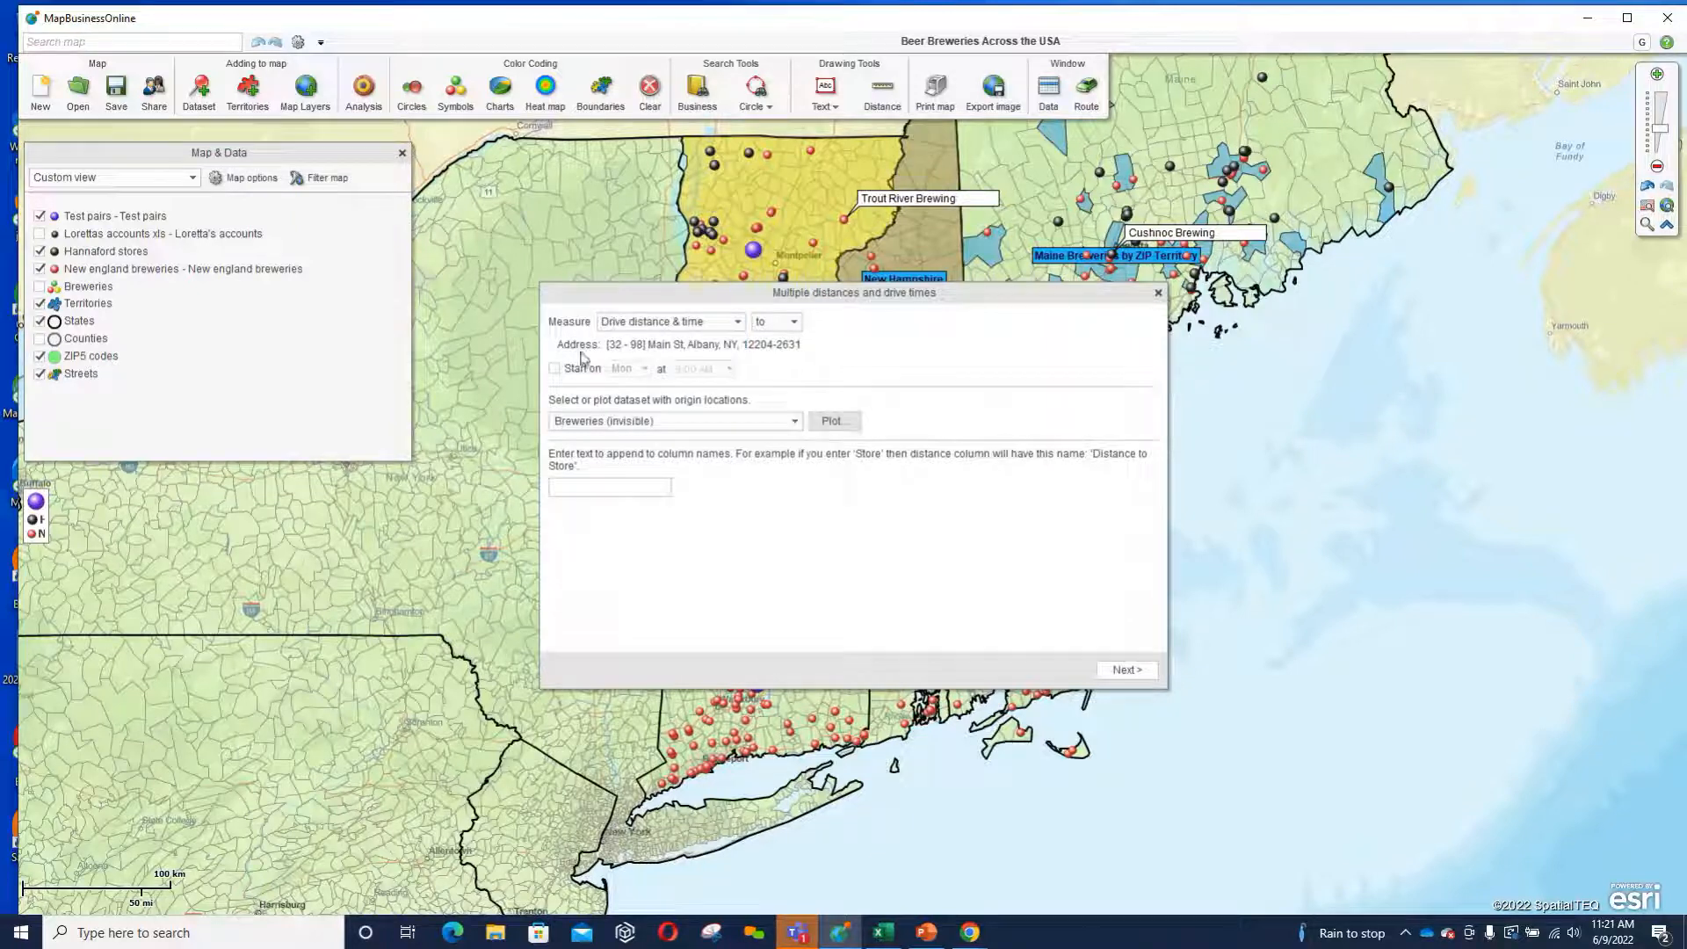
{"action": "left_click", "coordinate": [794, 423]}
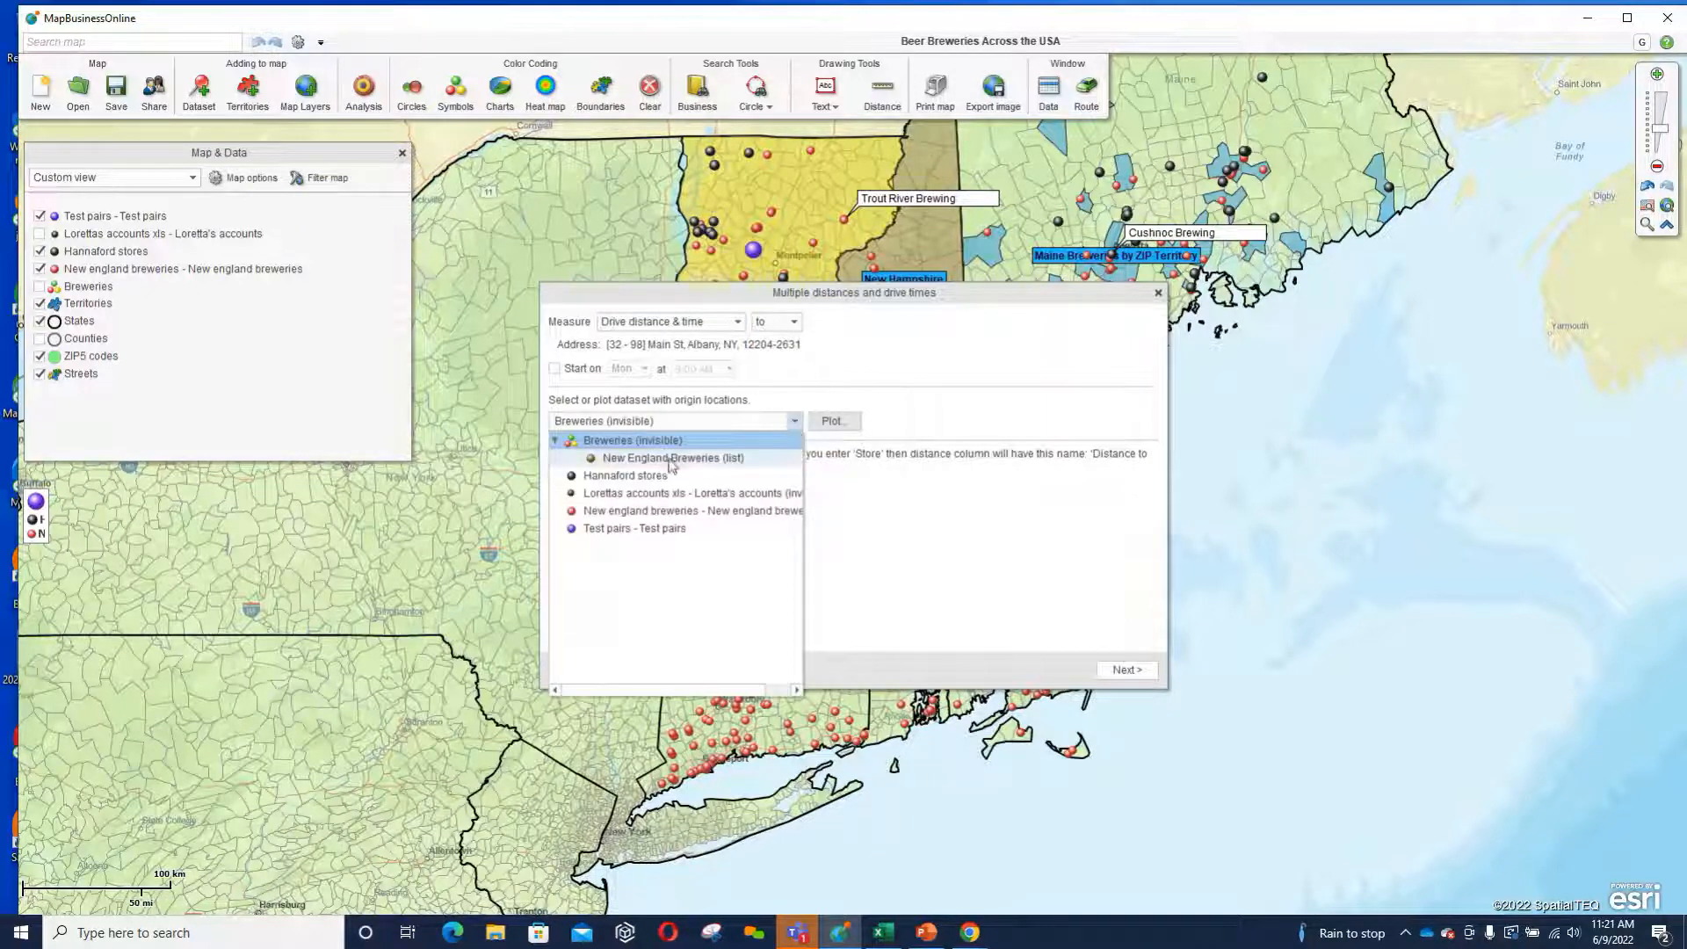
{"action": "left_click", "coordinate": [625, 528]}
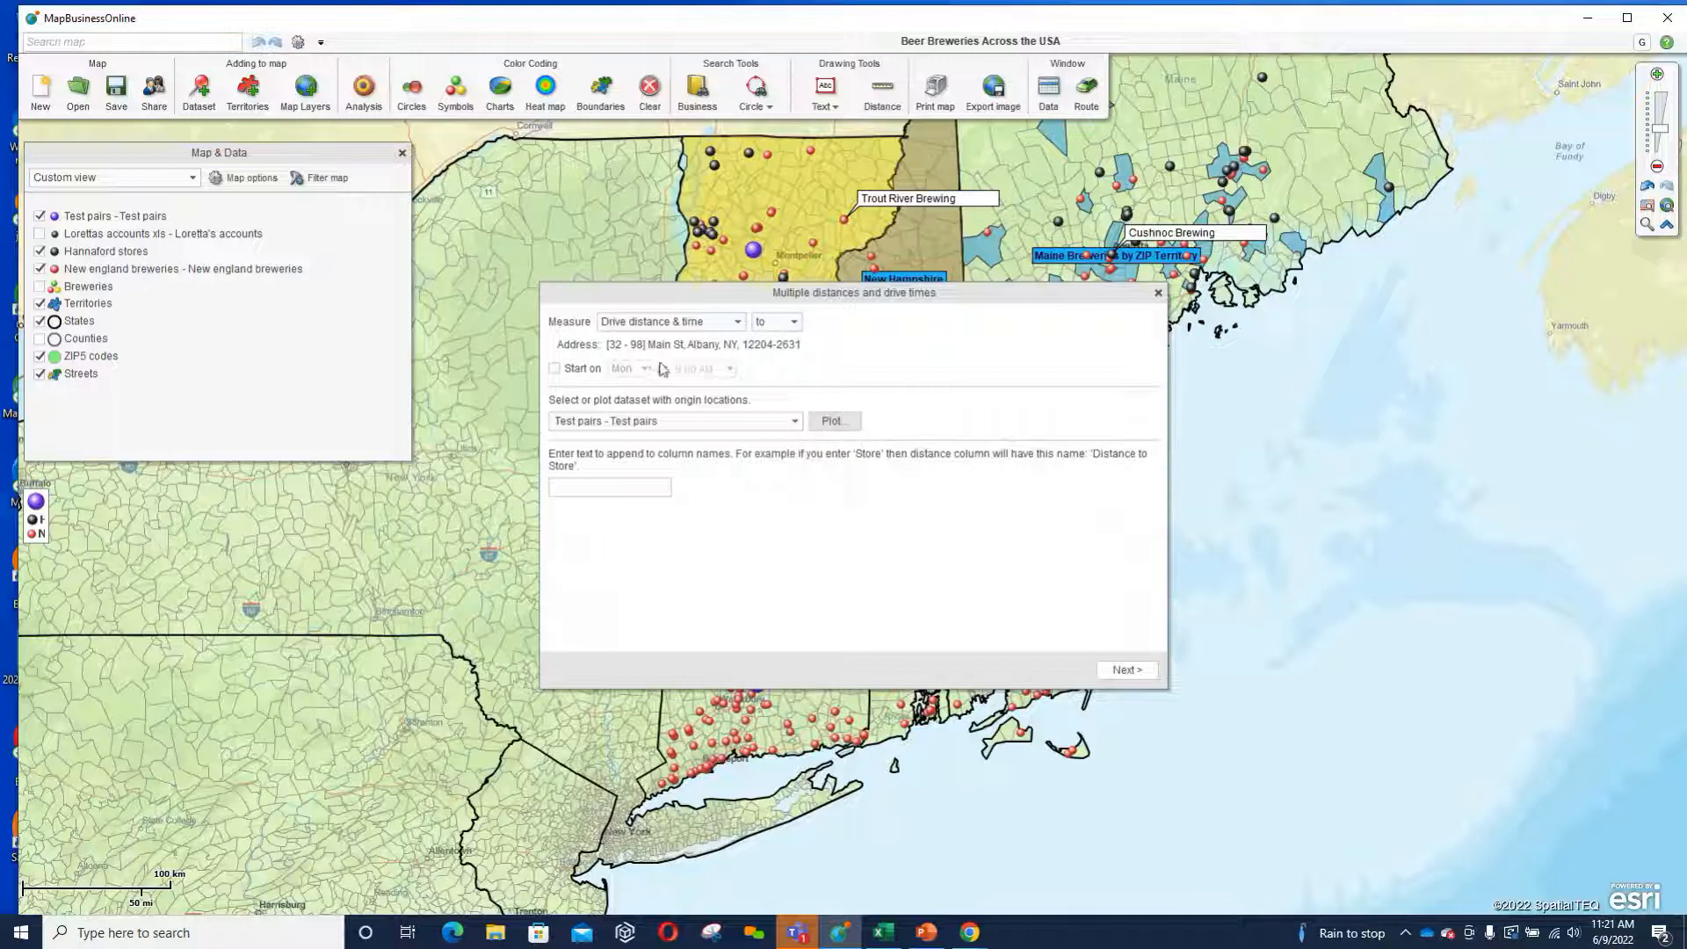
Append the presenter's first name to the column names, run the calculation, and finish to show the Test pairs data.
{"action": "left_click", "coordinate": [571, 488]}
{"action": "type", "text": "Geoff"}
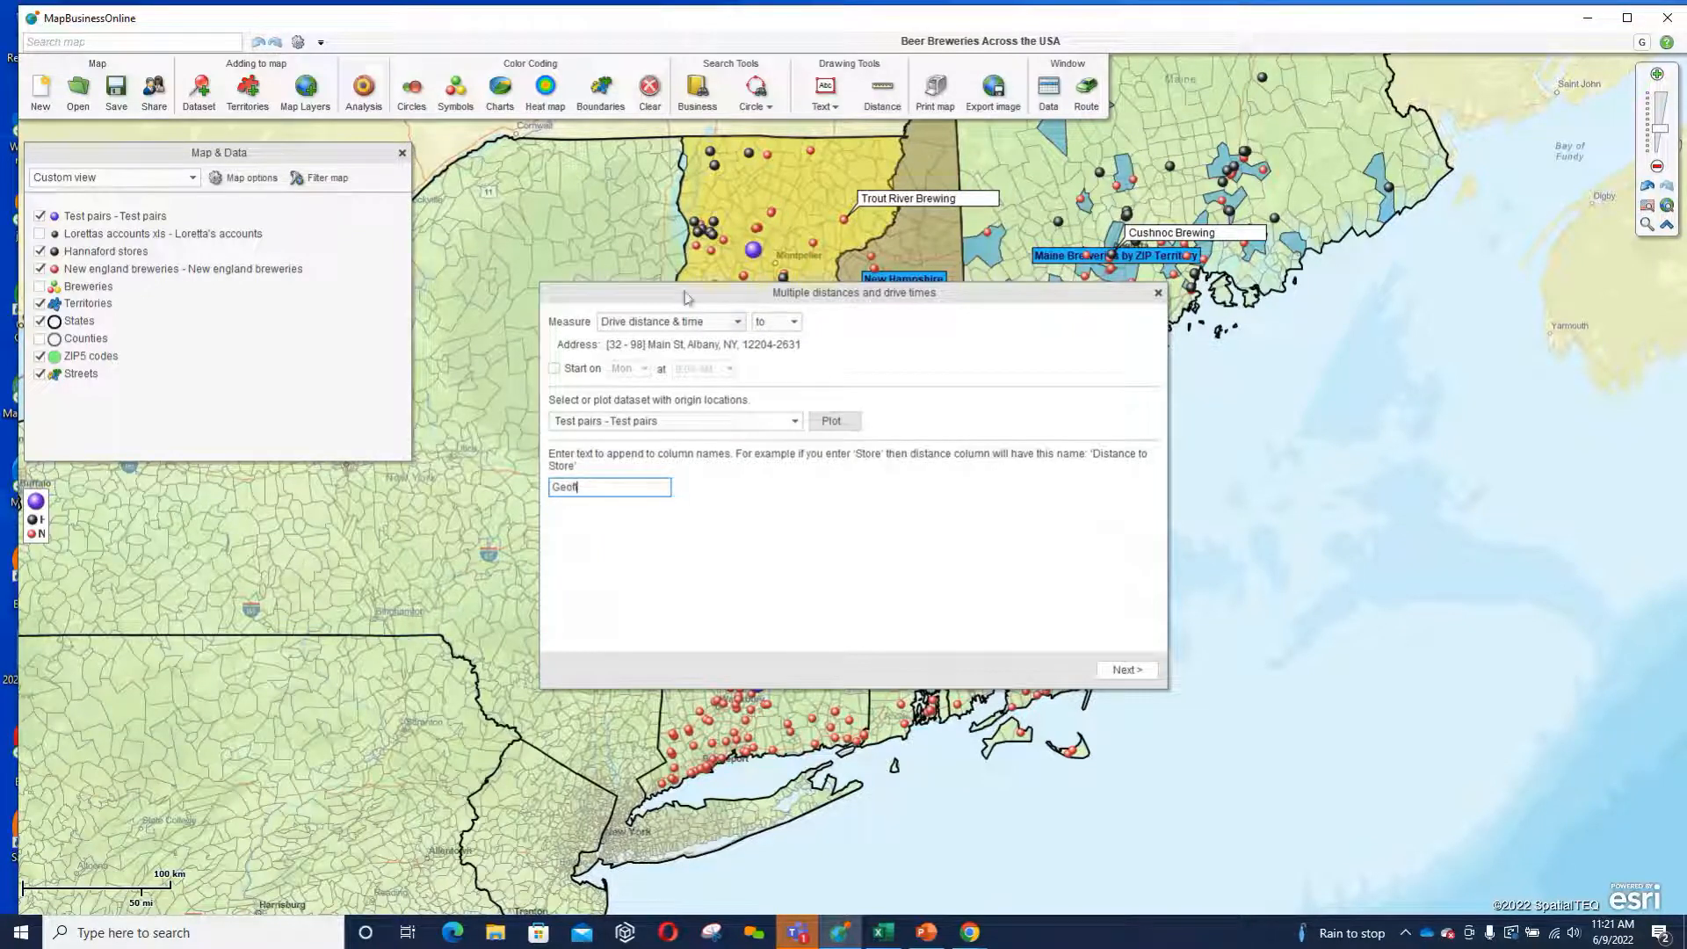
{"action": "left_click_drag", "start_coordinate": [991, 303], "coordinate": [1170, 385]}
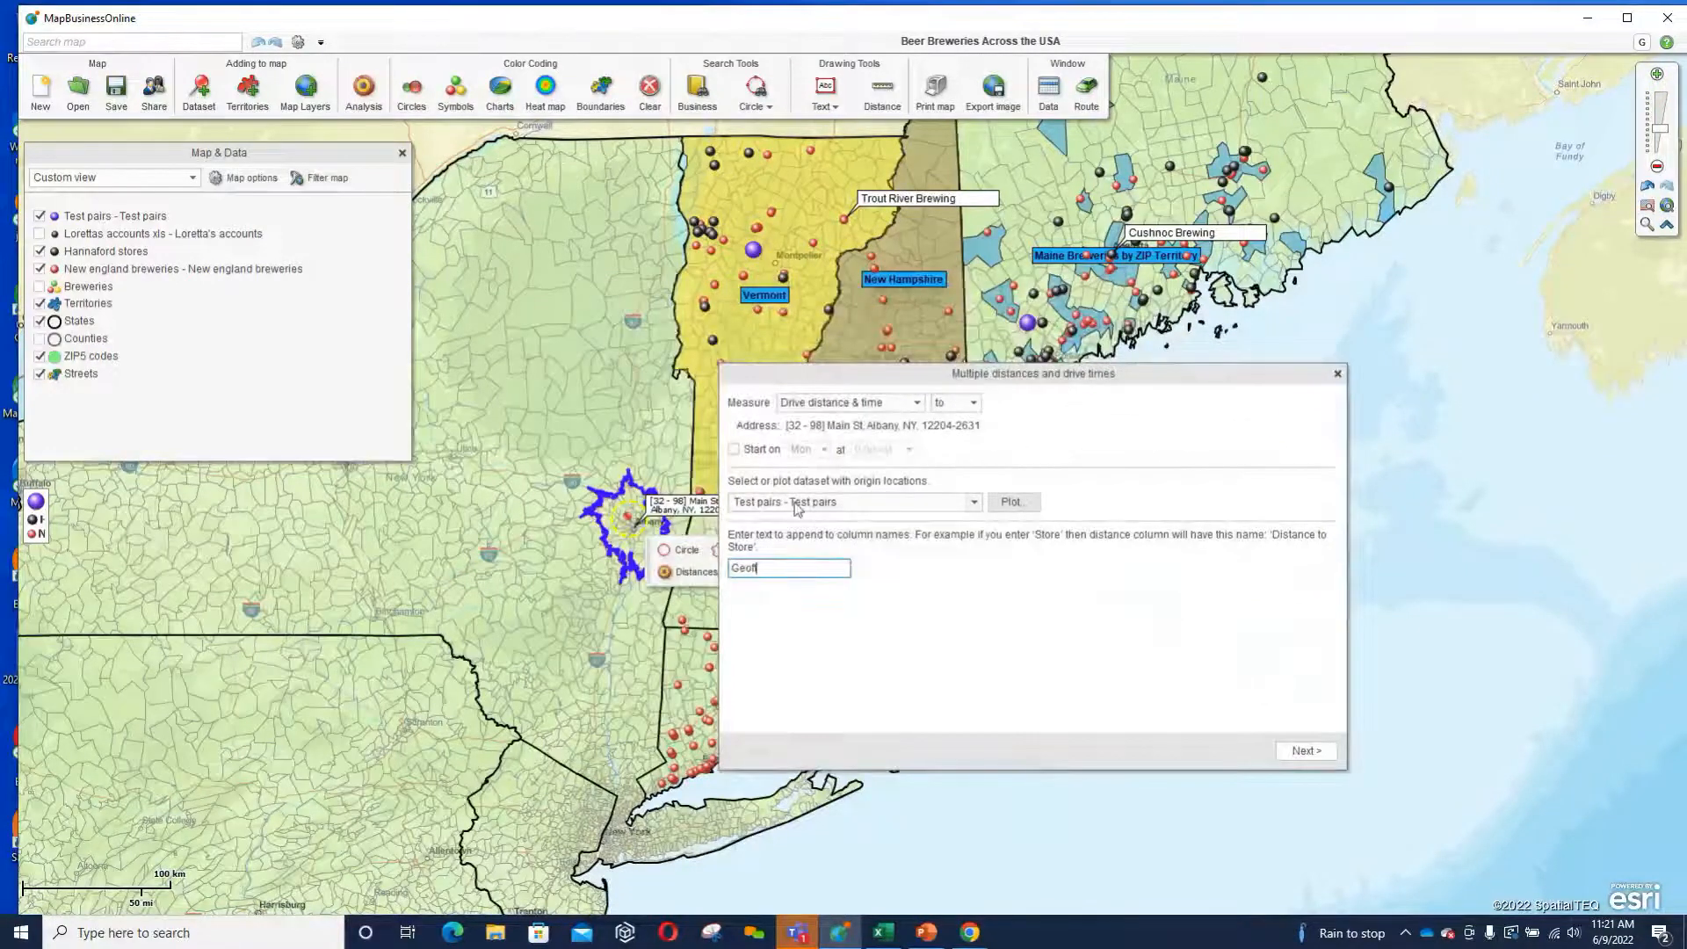
{"action": "left_click", "coordinate": [1303, 753]}
{"action": "left_click", "coordinate": [1303, 753]}
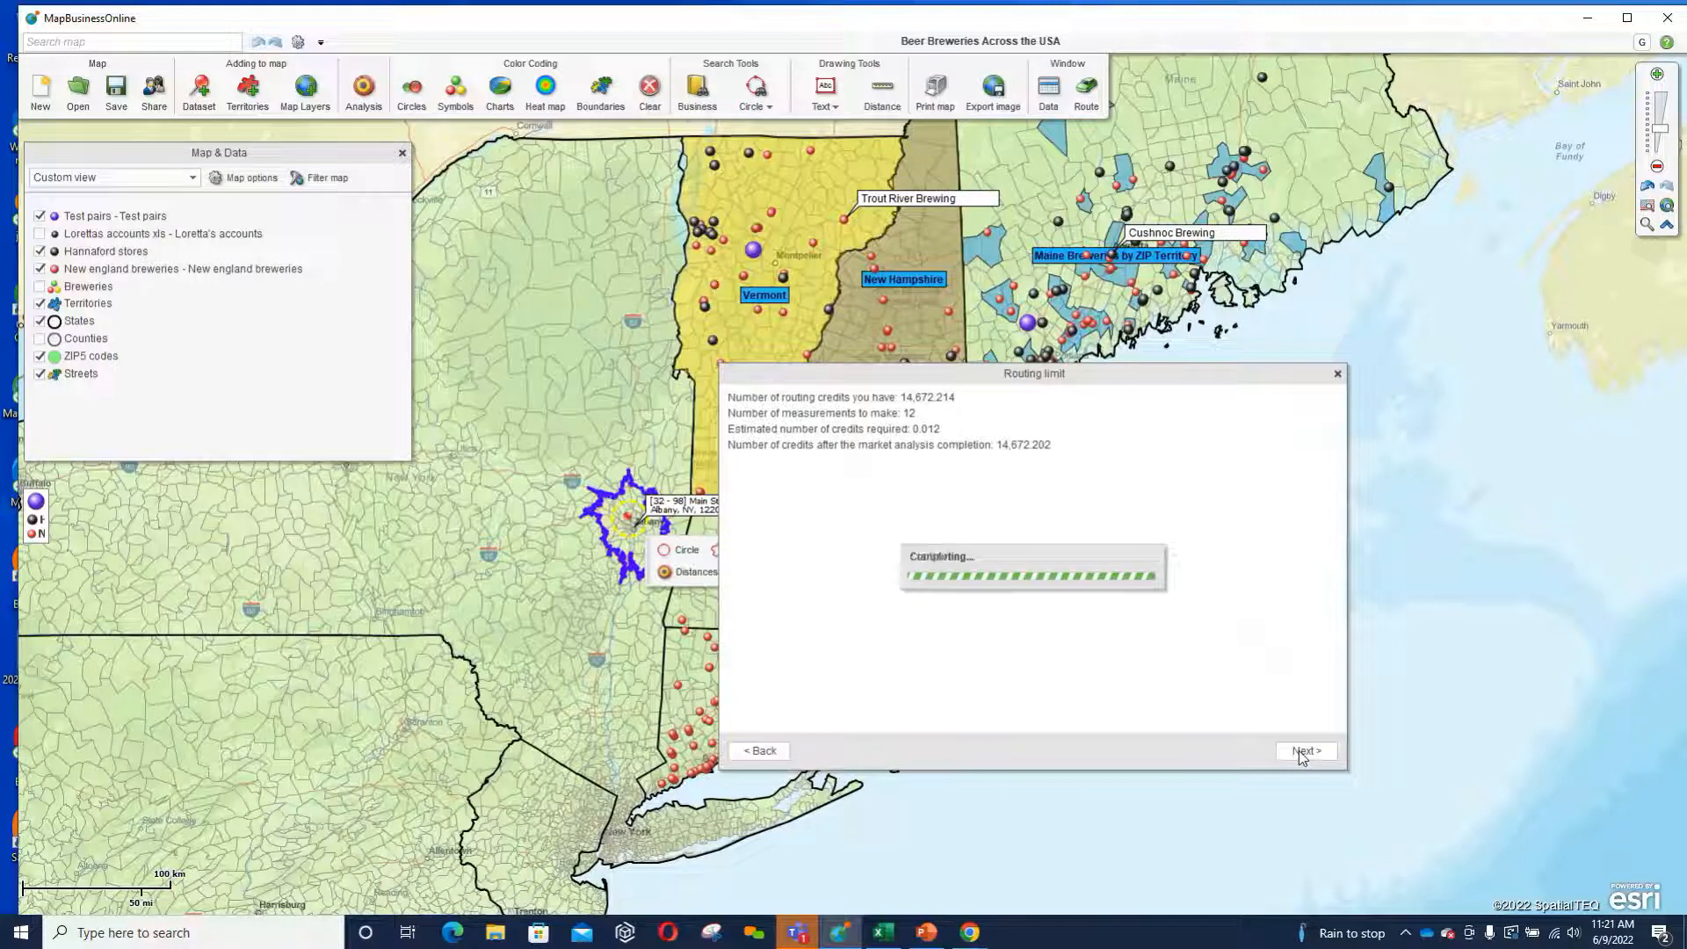
{"action": "left_click", "coordinate": [1304, 751]}
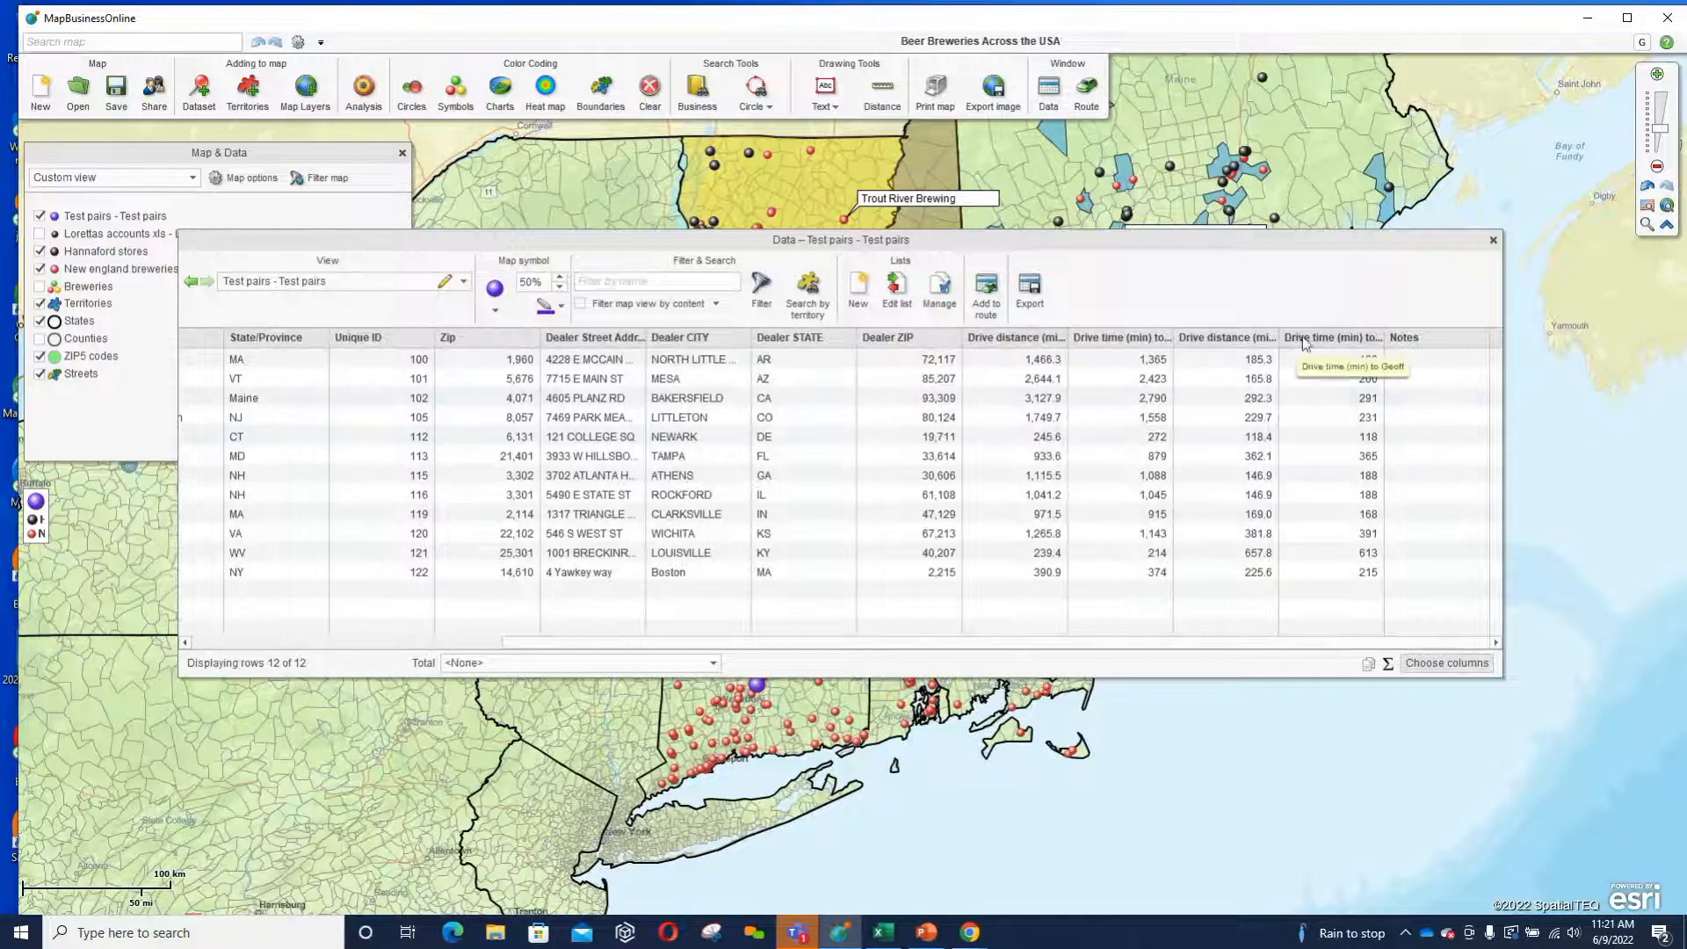
Widen the new drive distance and drive time columns to show their full headings, and close the Test pairs data window.
{"action": "left_click_drag", "start_coordinate": [1384, 338], "coordinate": [1426, 337]}
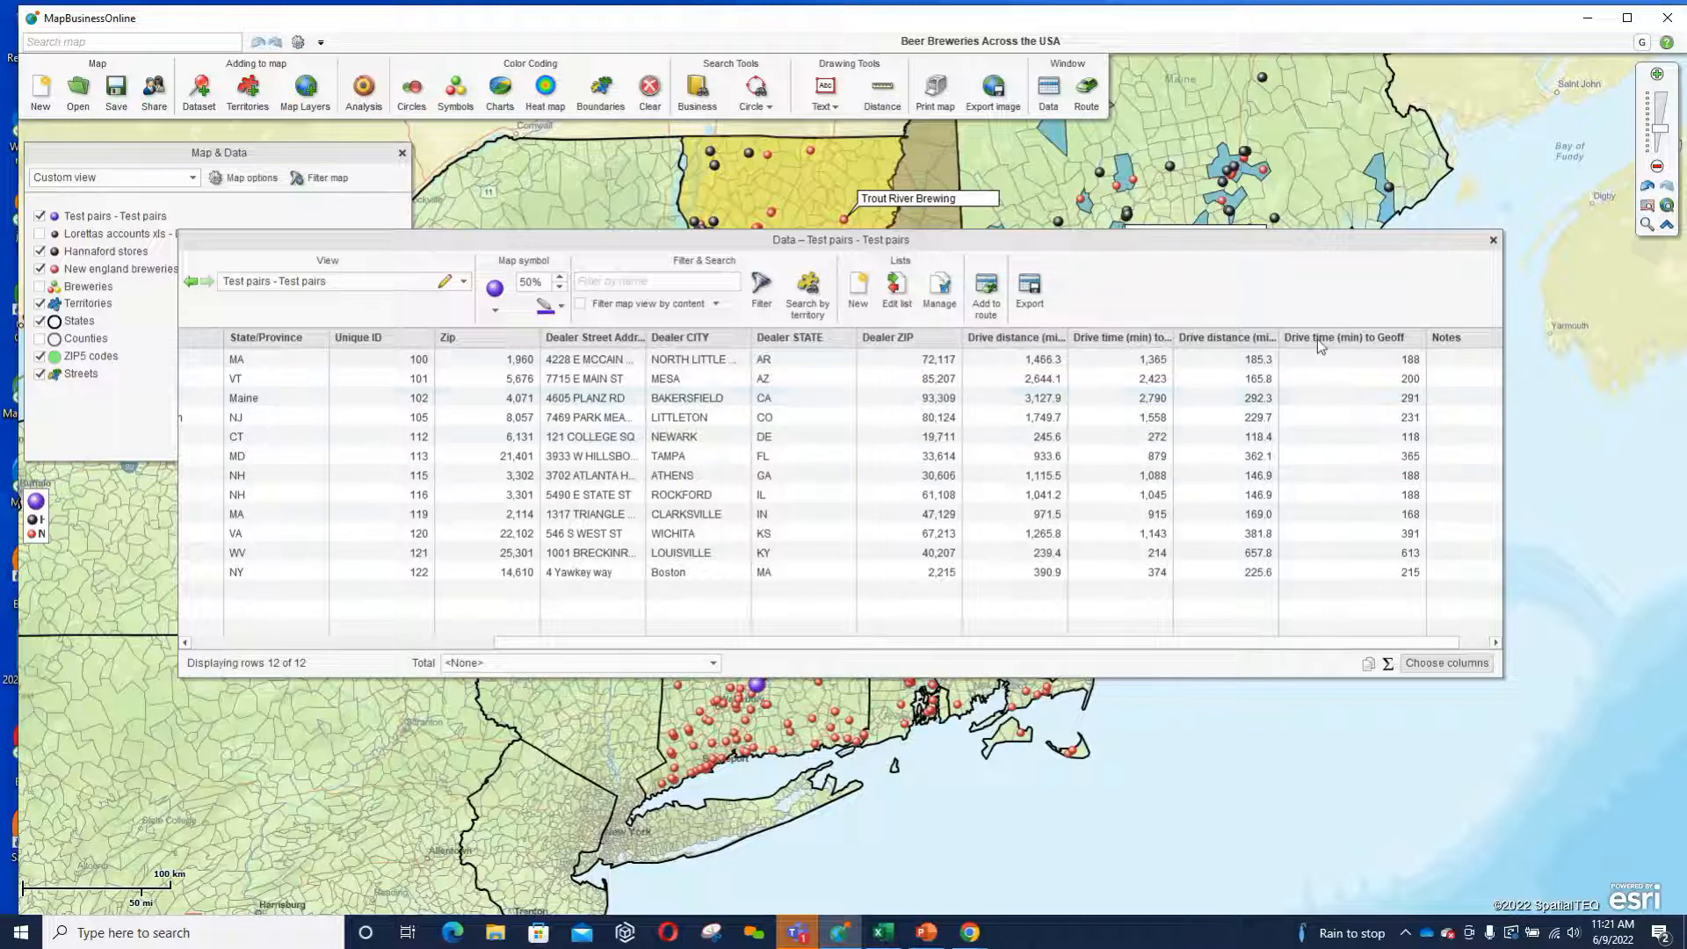
{"action": "left_click_drag", "start_coordinate": [1281, 335], "coordinate": [1336, 334]}
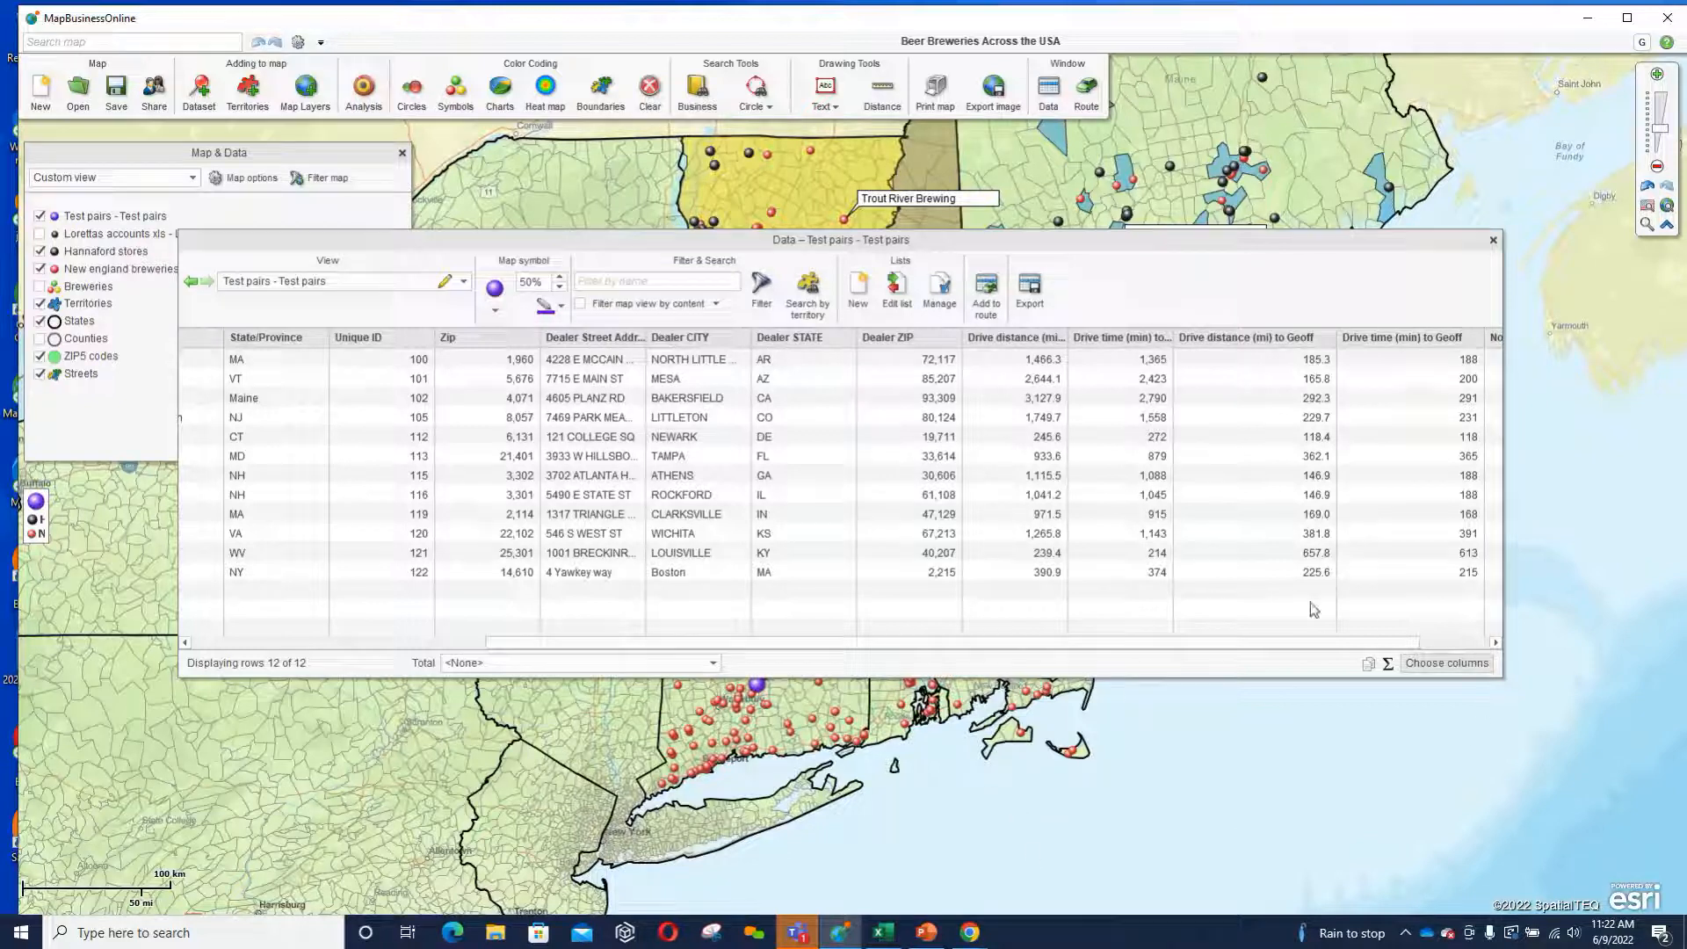
{"action": "left_click", "coordinate": [1493, 240]}
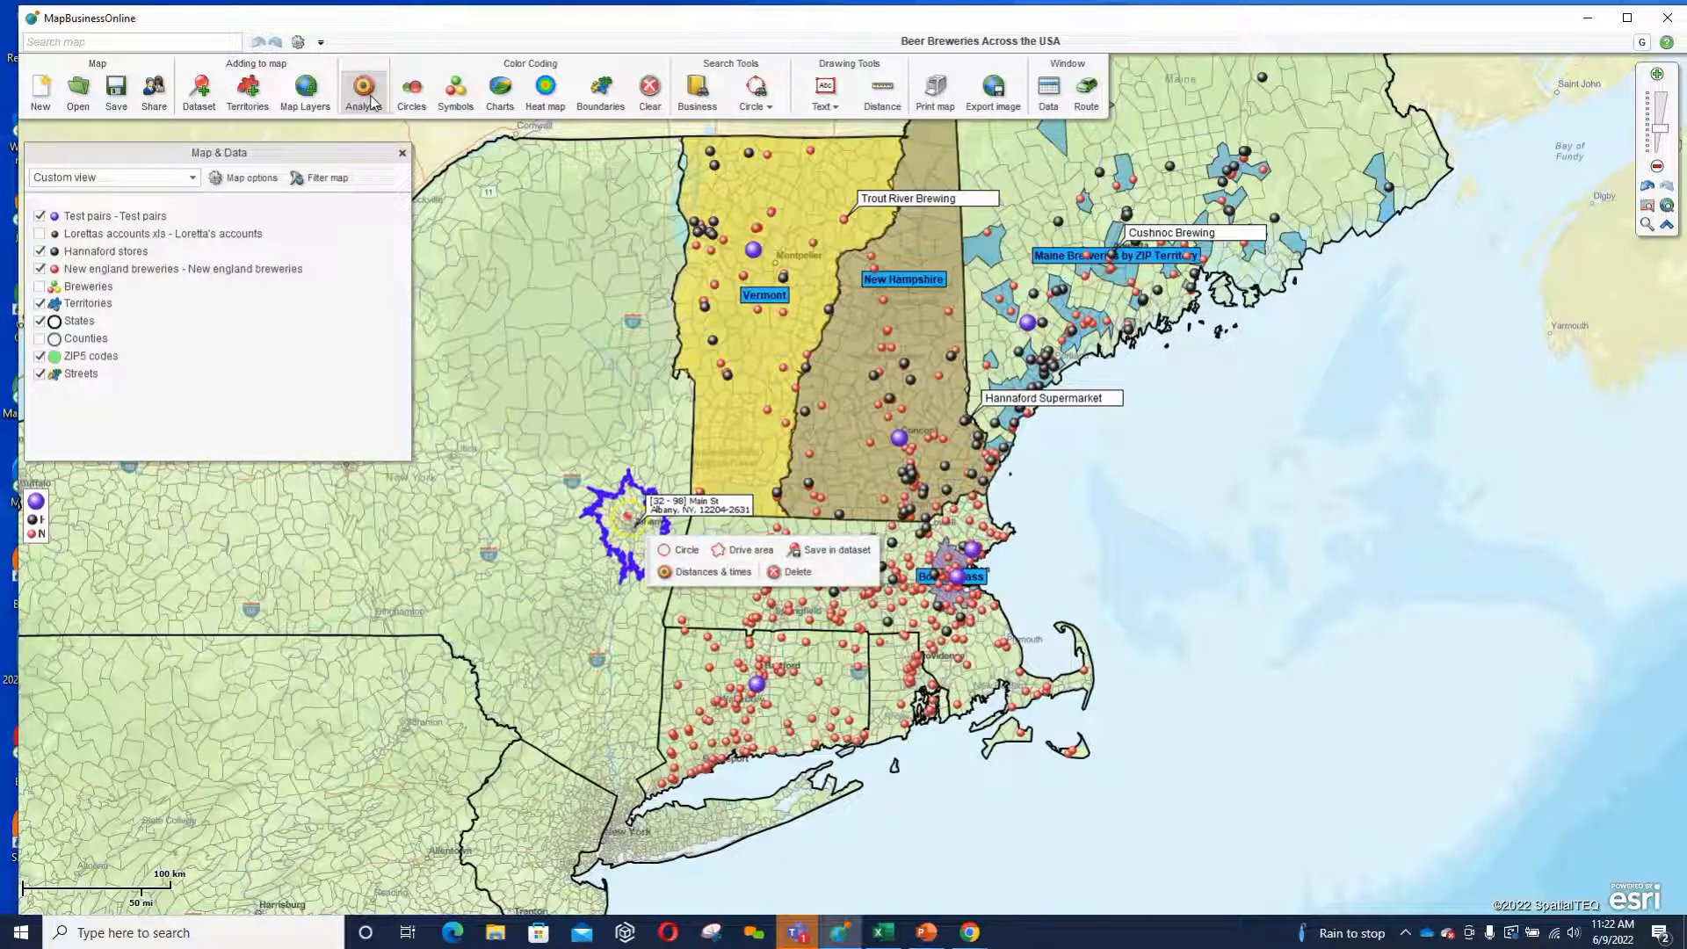
Start a Find nearest locations market analysis and set its measure to drive distance.
{"action": "left_click", "coordinate": [372, 101]}
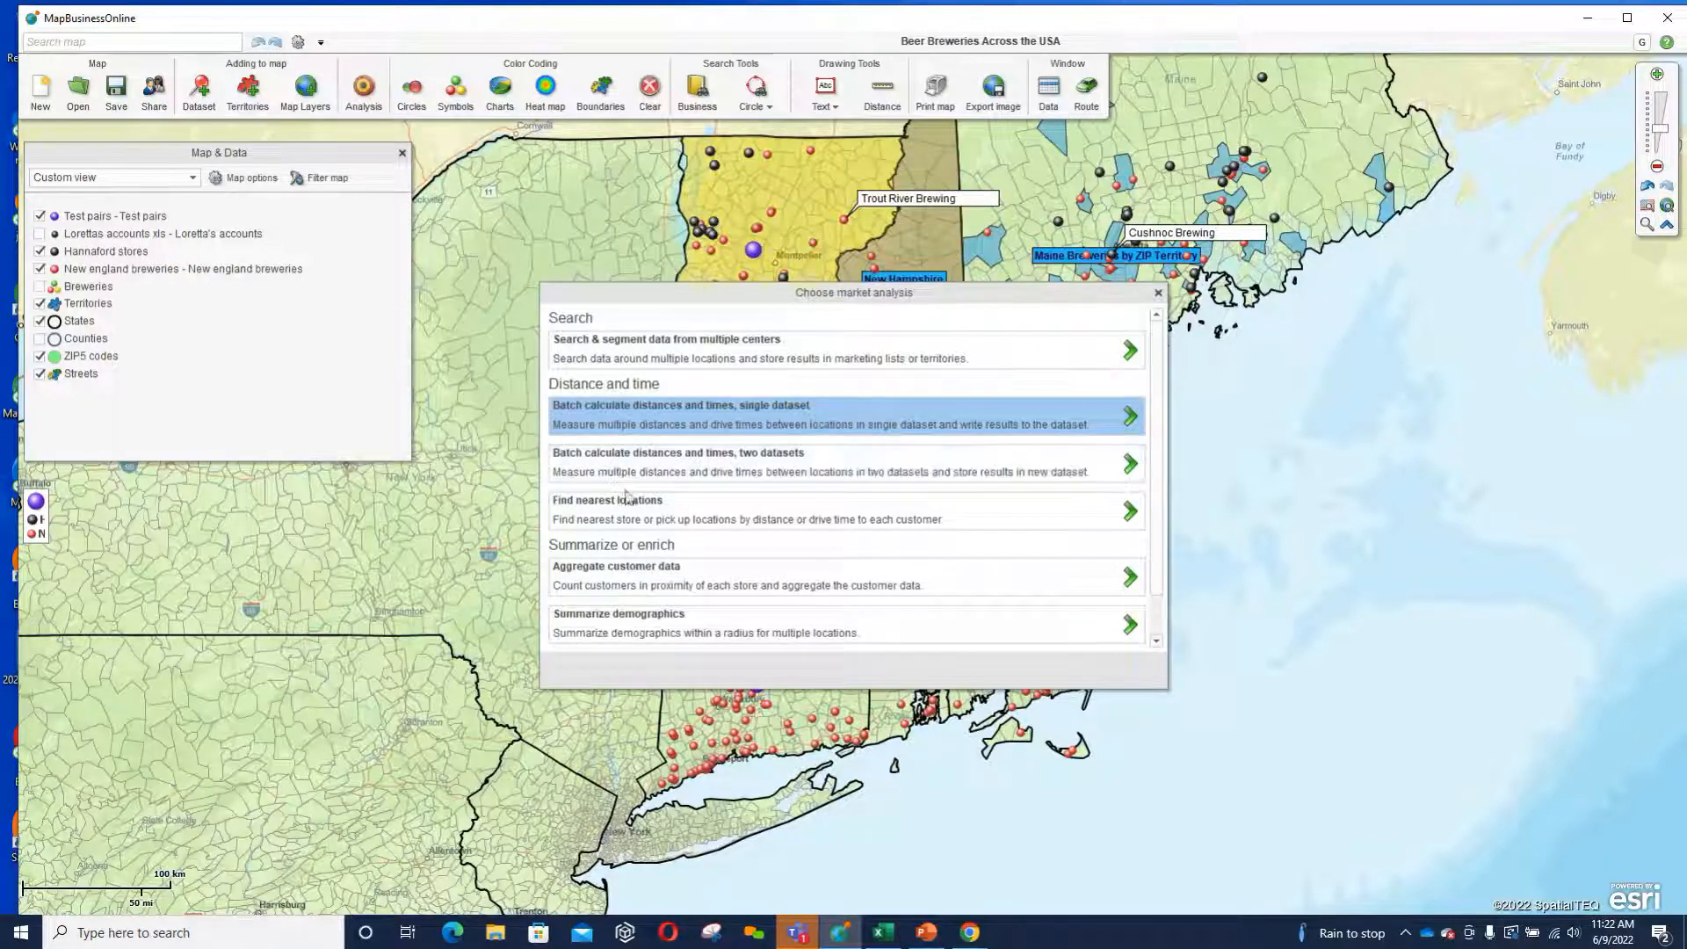
{"action": "left_click", "coordinate": [629, 514]}
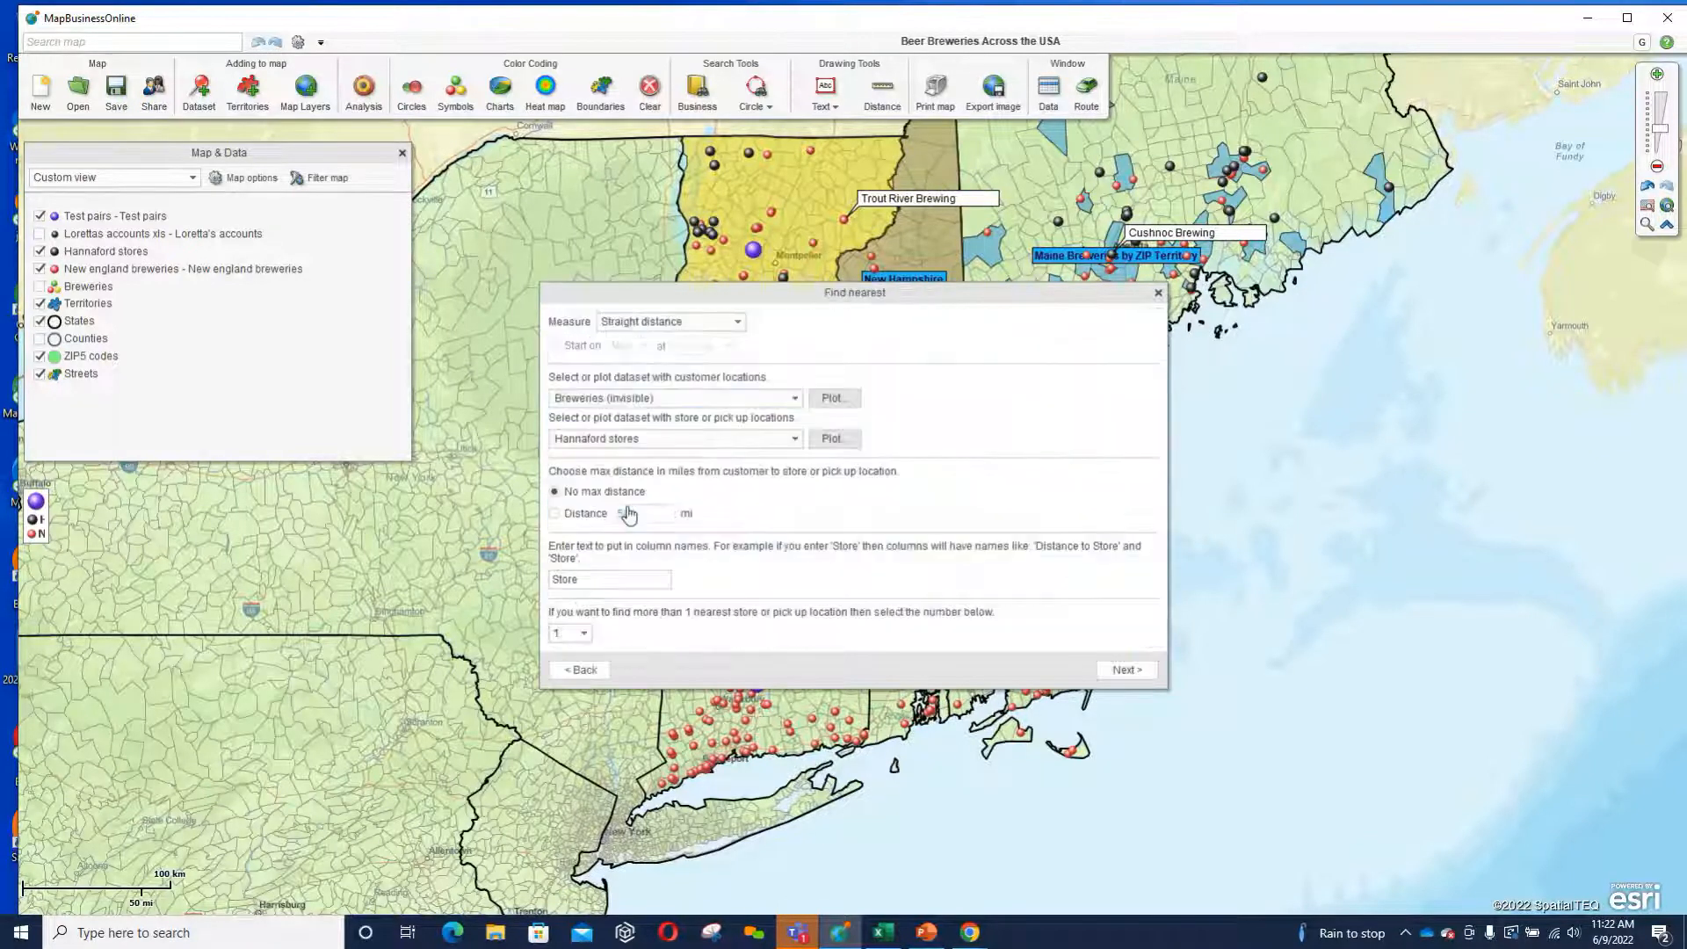
{"action": "left_click", "coordinate": [739, 322]}
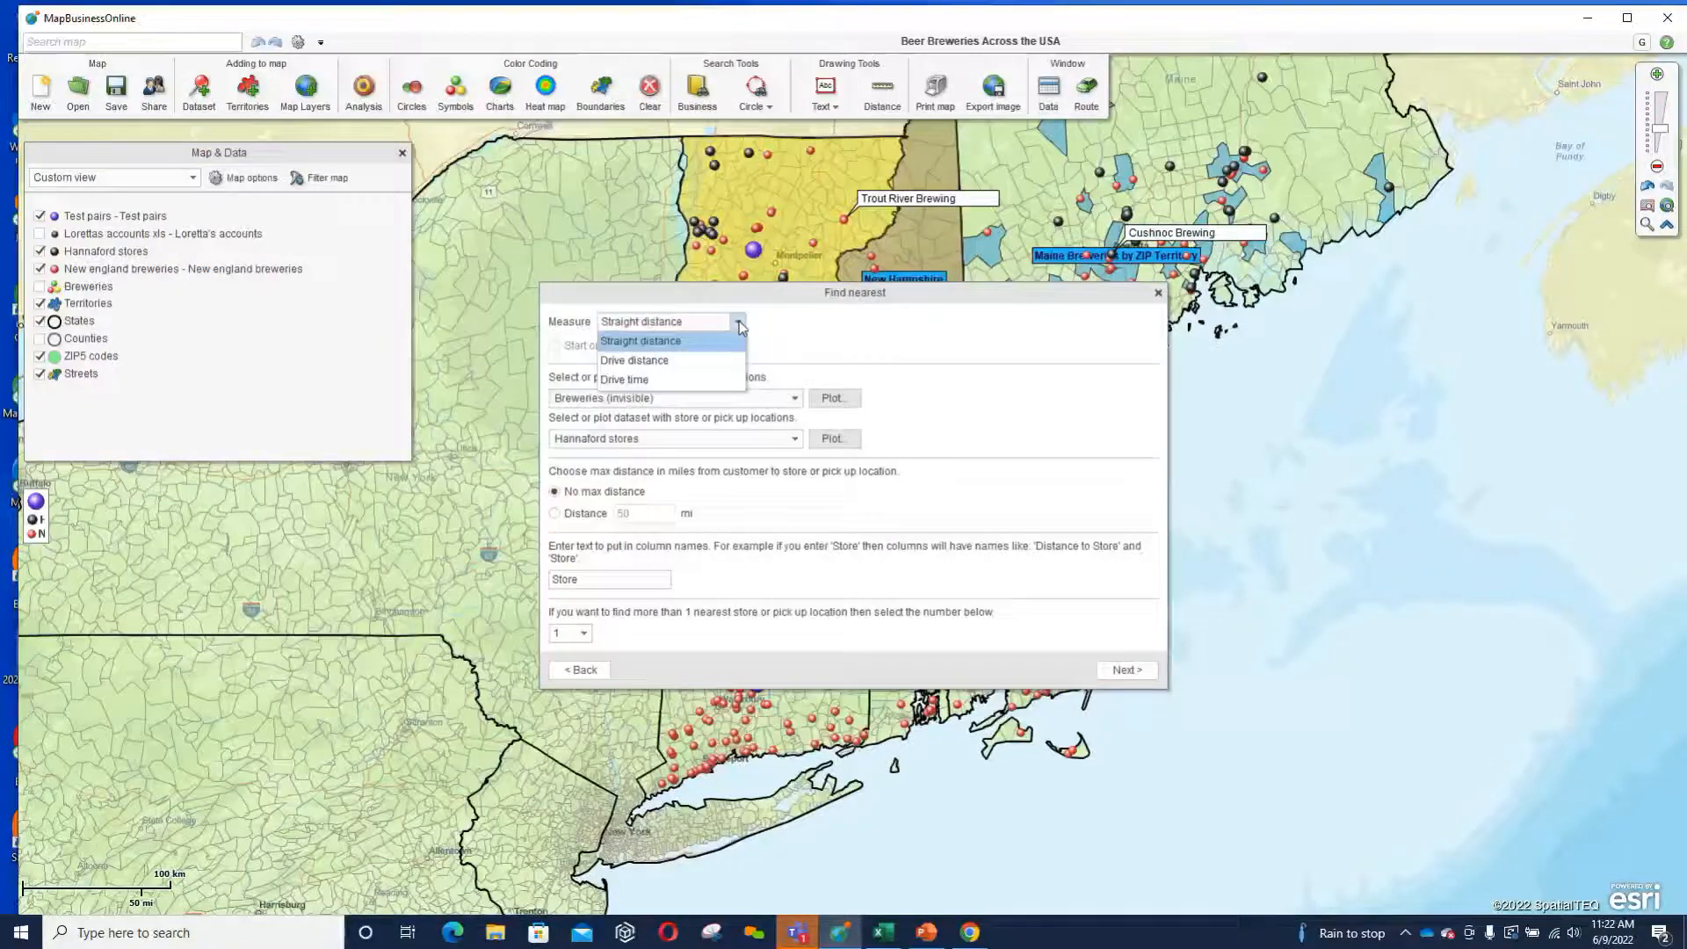
{"action": "left_click", "coordinate": [635, 361]}
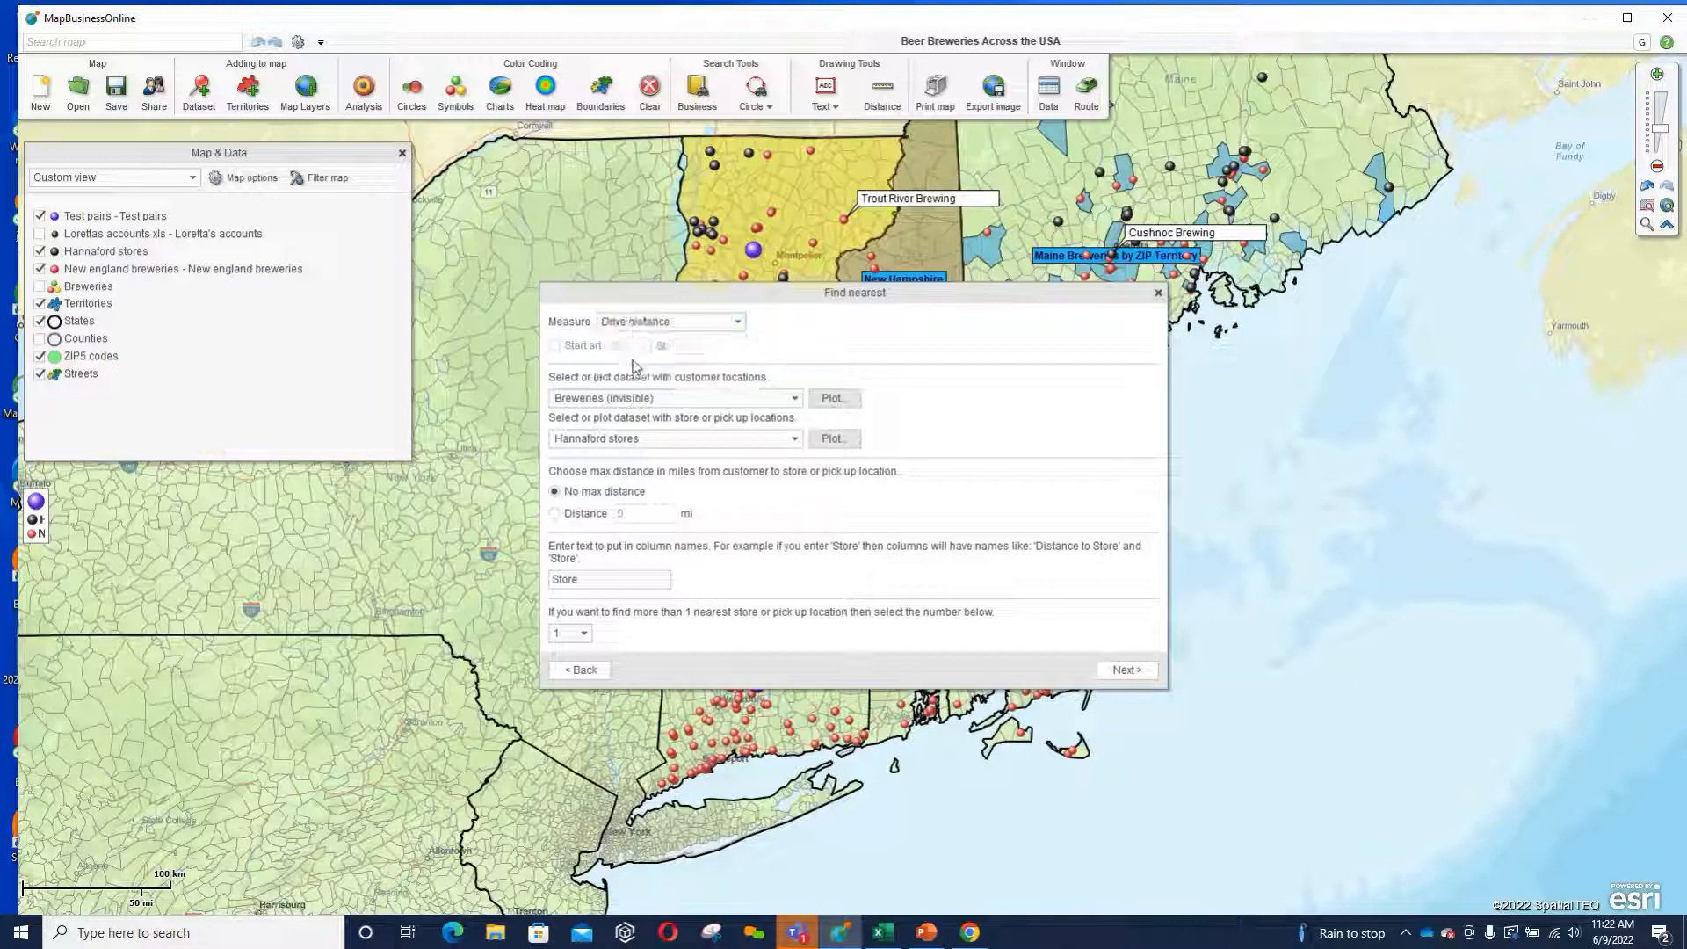
{"action": "left_click", "coordinate": [738, 324]}
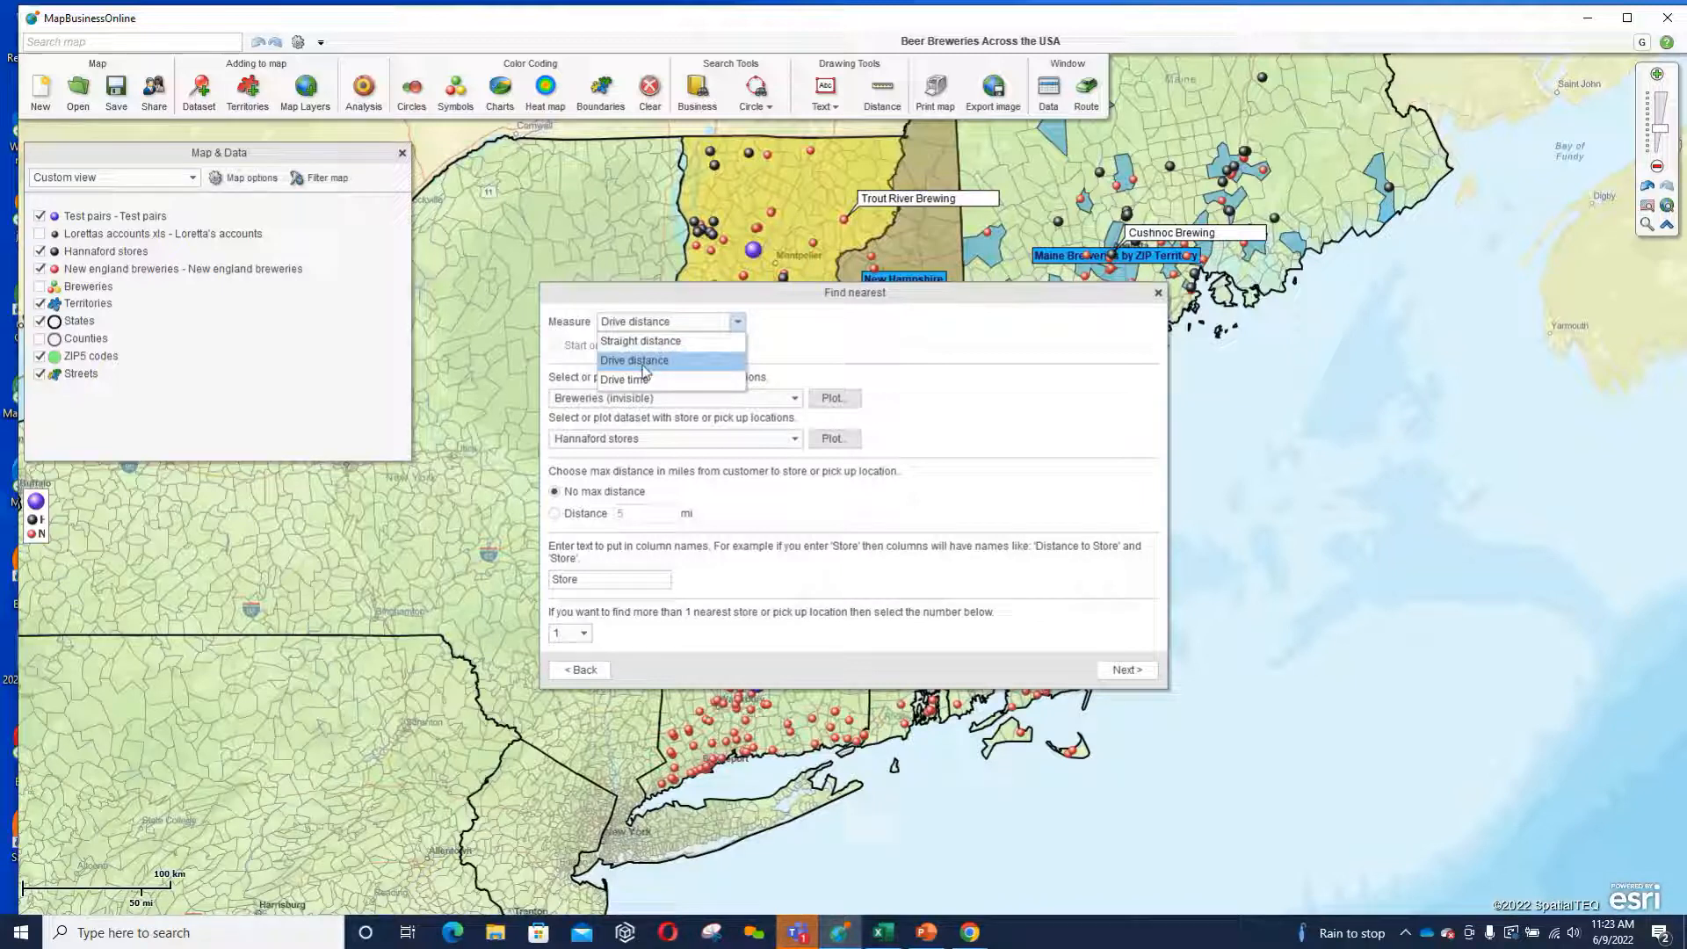
{"action": "left_click", "coordinate": [850, 325]}
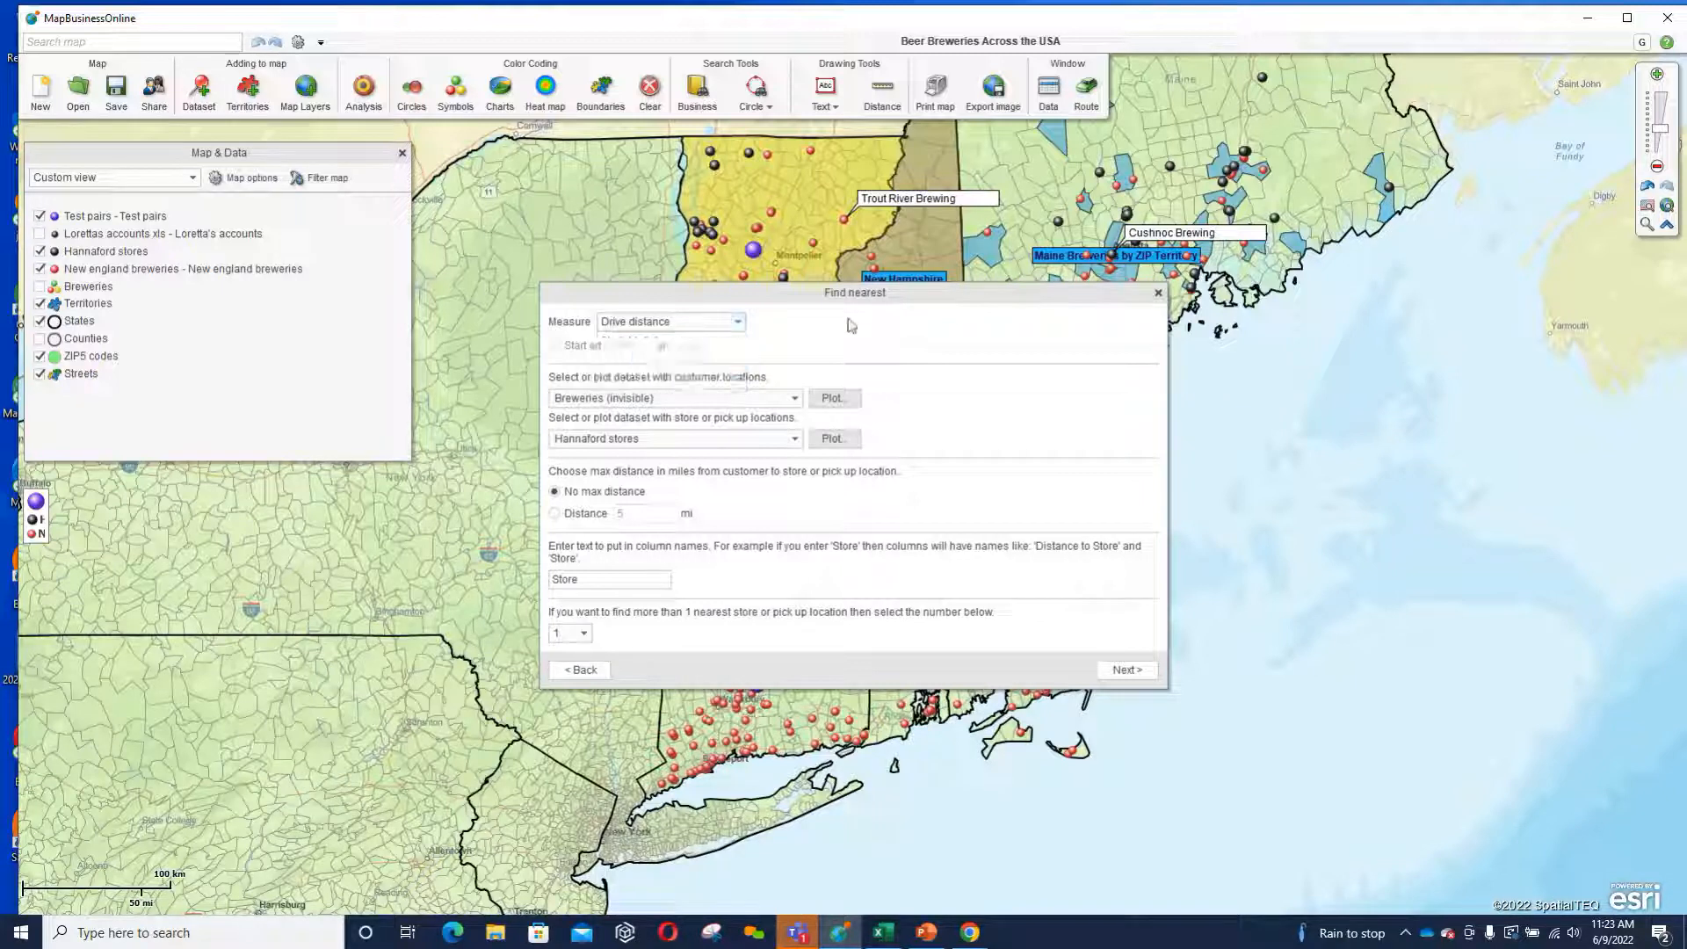
Choose the New England Breweries list as the customer dataset and keep Hannaford stores as the store locations.
{"action": "left_click", "coordinate": [794, 398]}
{"action": "left_click", "coordinate": [726, 443]}
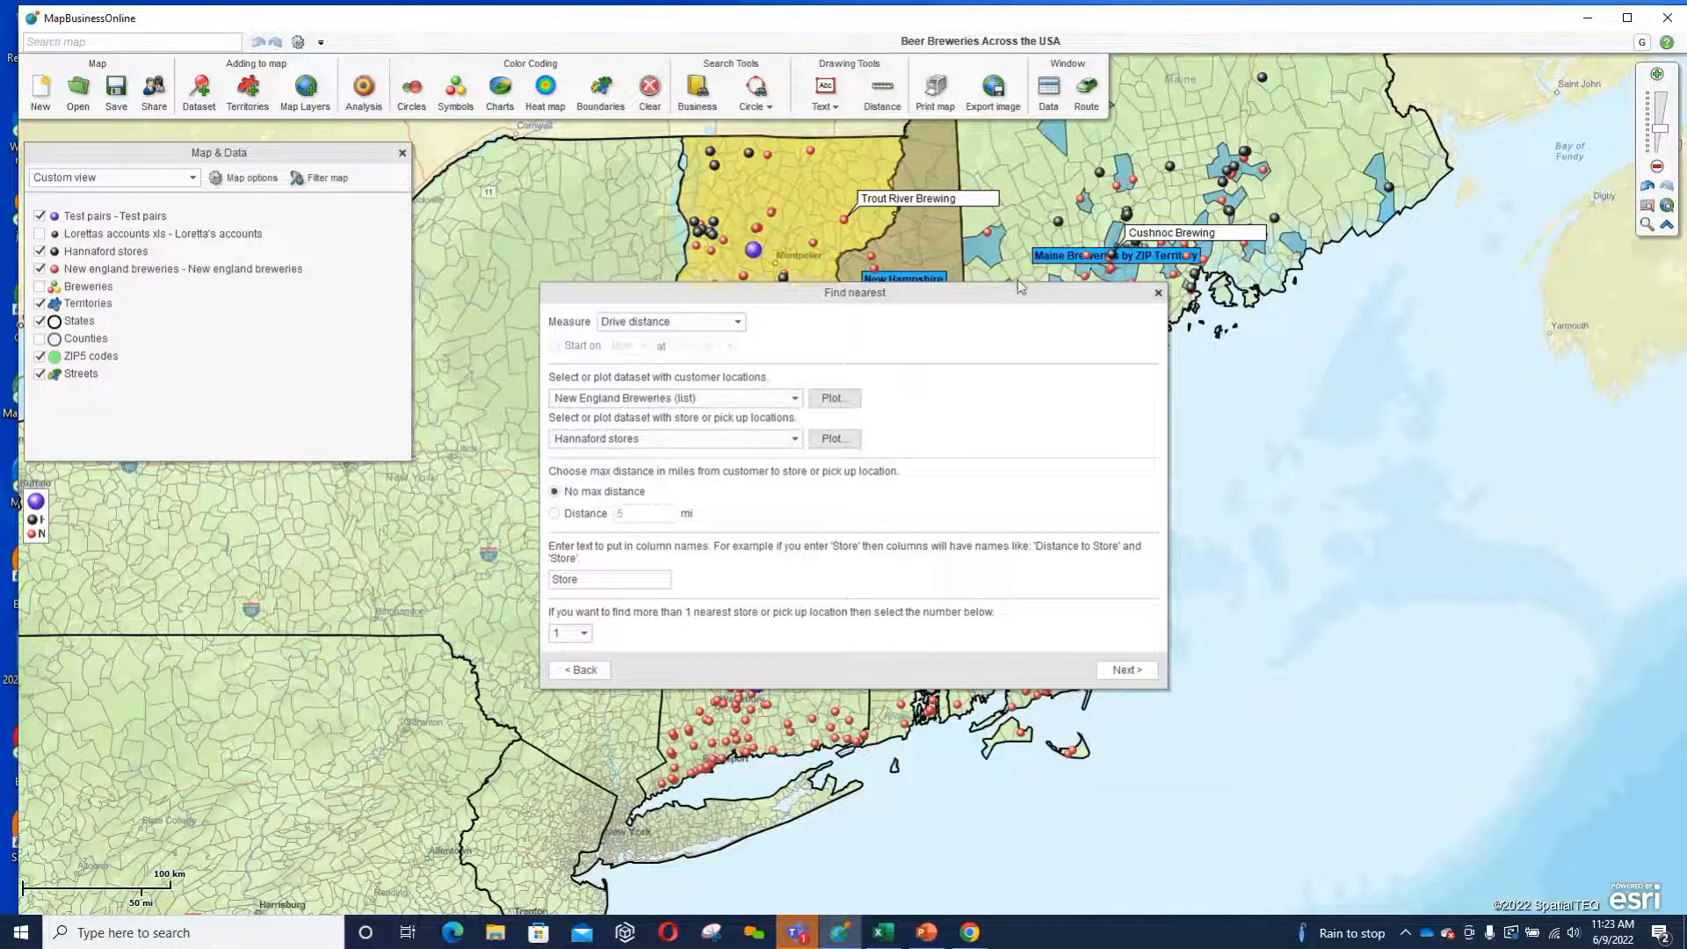
{"action": "left_click_drag", "start_coordinate": [1017, 292], "coordinate": [961, 299]}
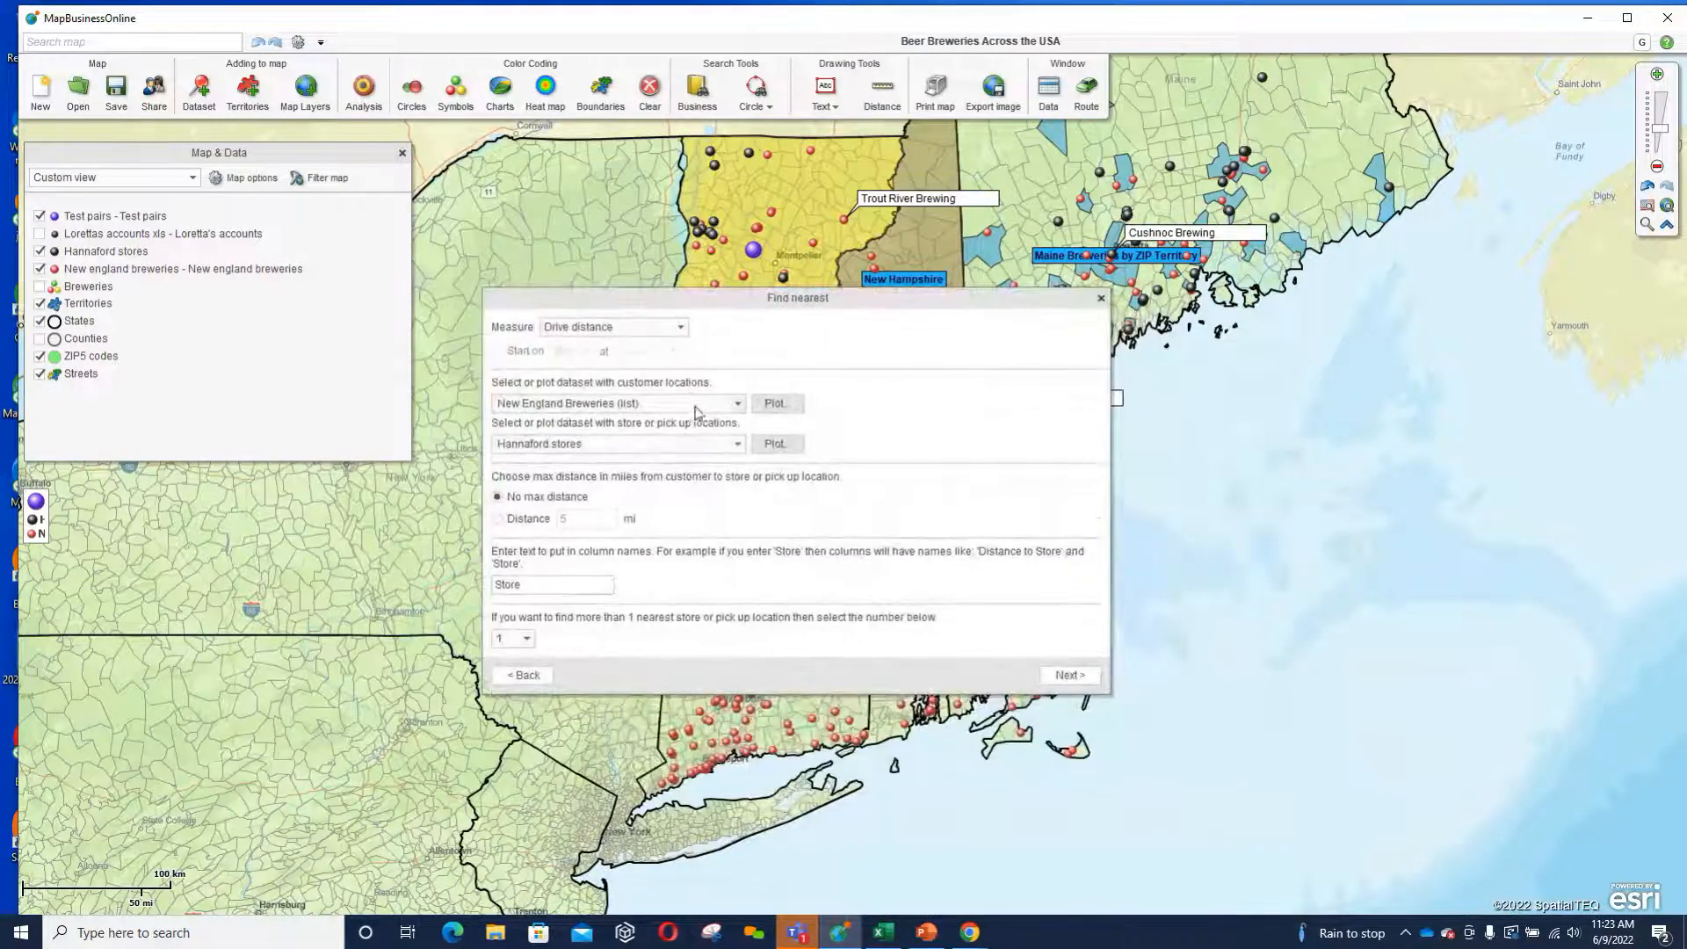
{"action": "left_click", "coordinate": [737, 444]}
{"action": "left_click", "coordinate": [738, 444]}
Enter a maximum limit of 15 and change the measure to drive time, making the limit 15 minutes.
{"action": "left_click", "coordinate": [498, 520]}
{"action": "right_click", "coordinate": [579, 518]}
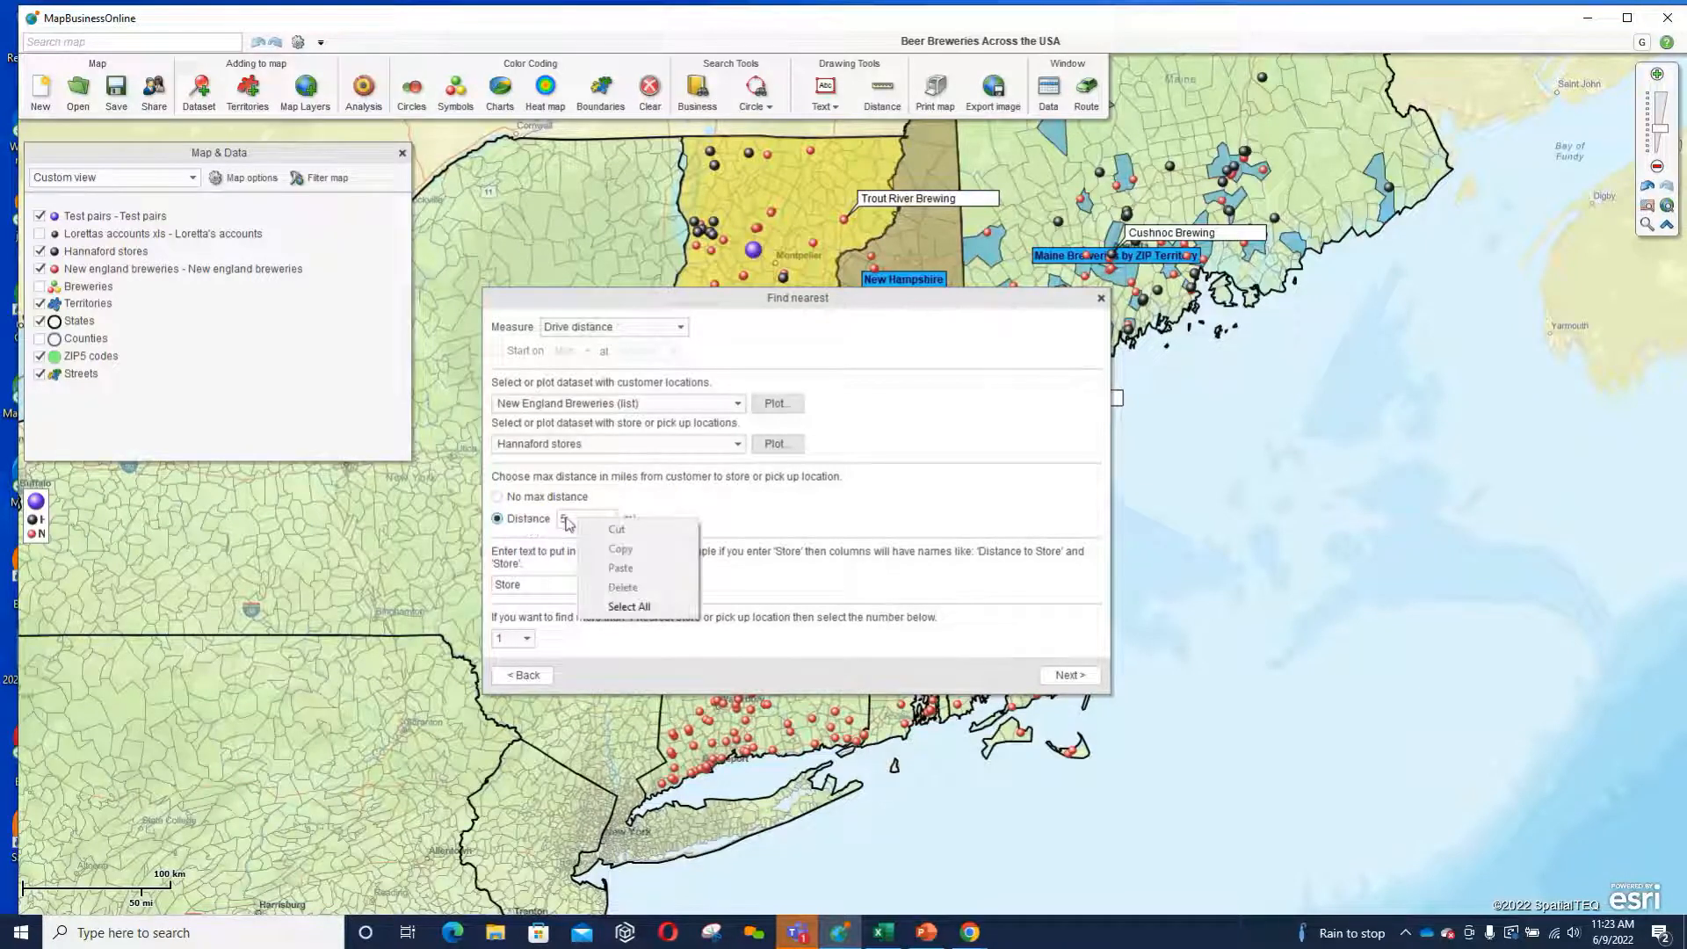
{"action": "left_click", "coordinate": [566, 519]}
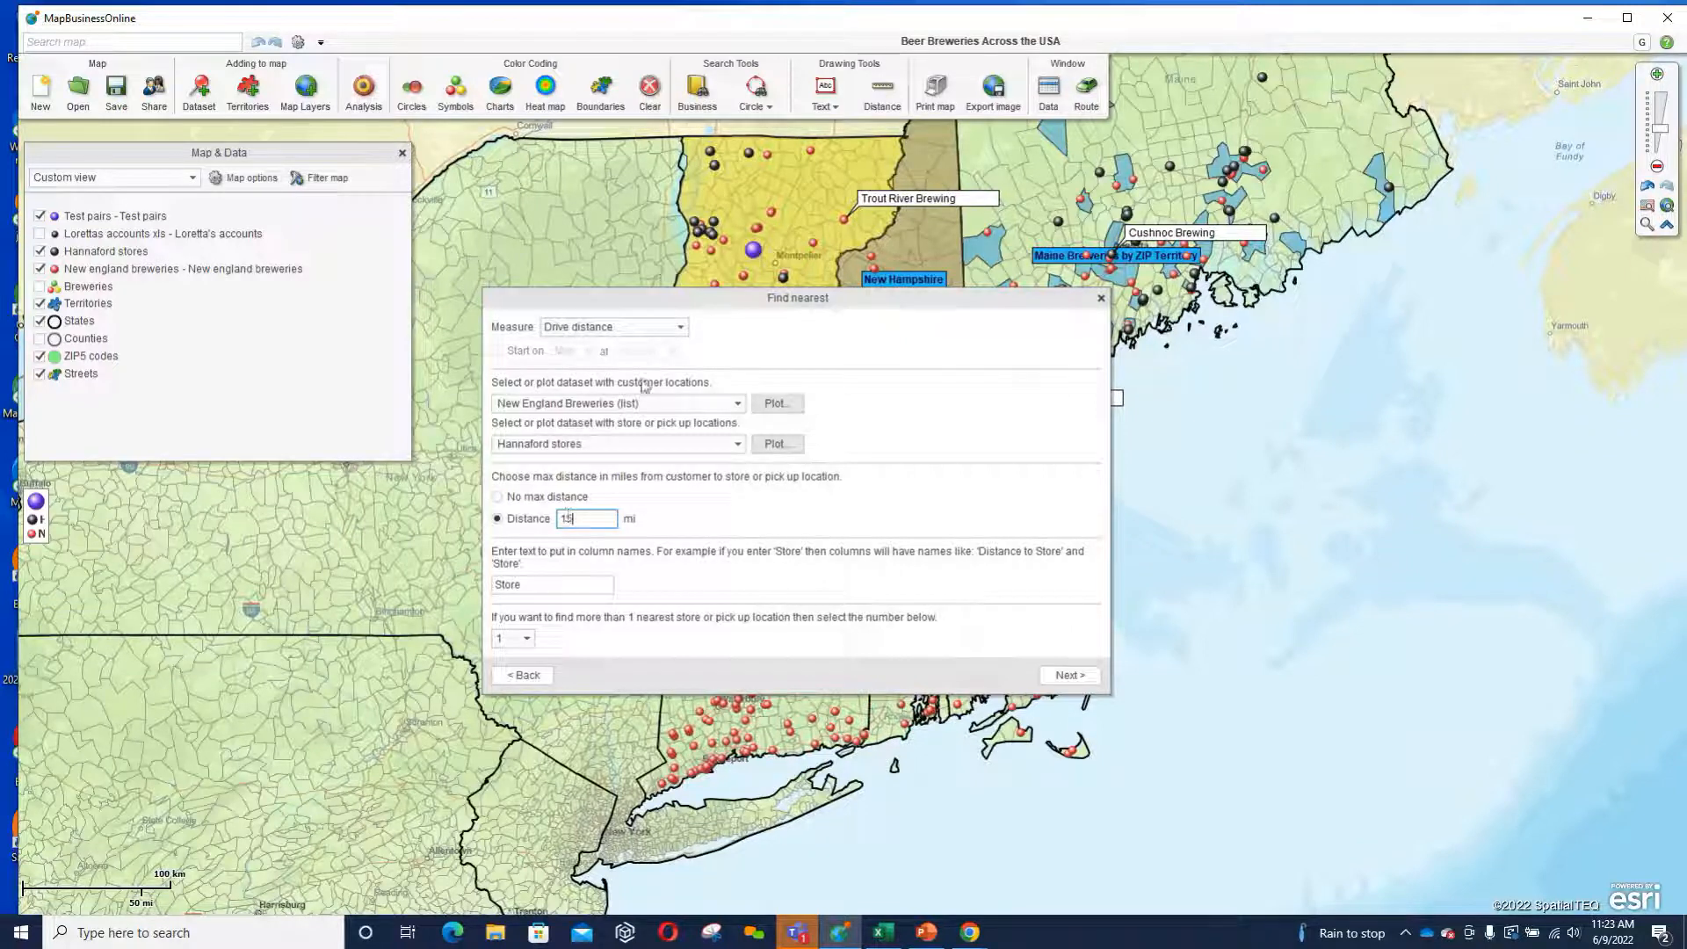
{"action": "left_click", "coordinate": [682, 327]}
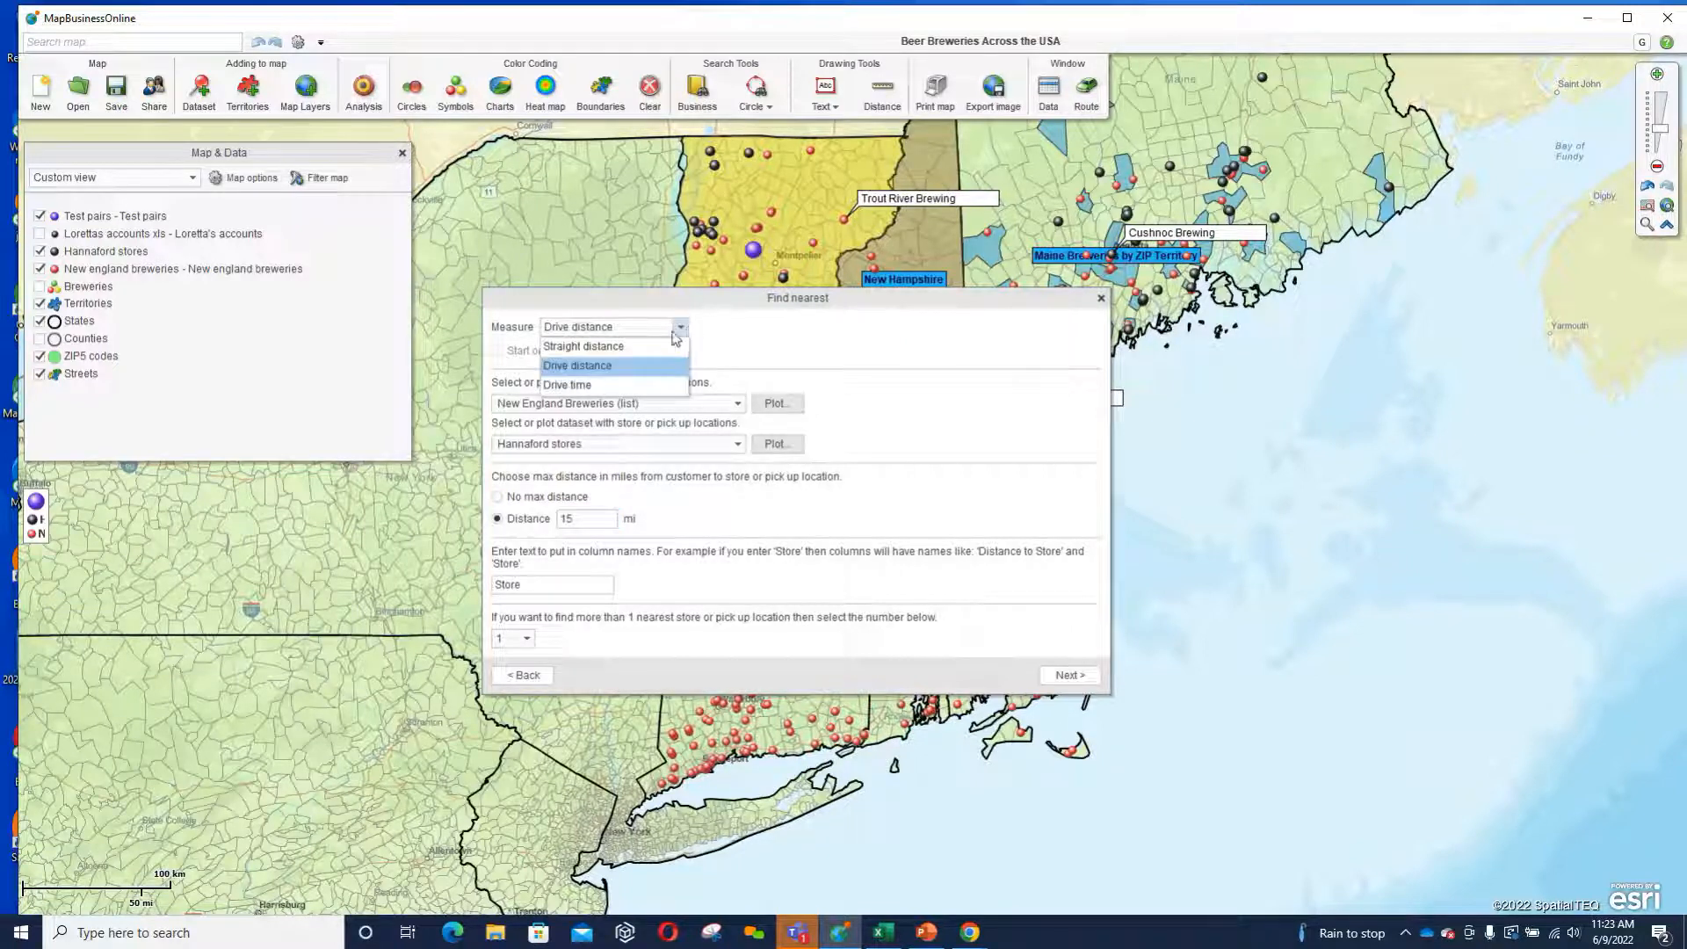
{"action": "left_click", "coordinate": [604, 387]}
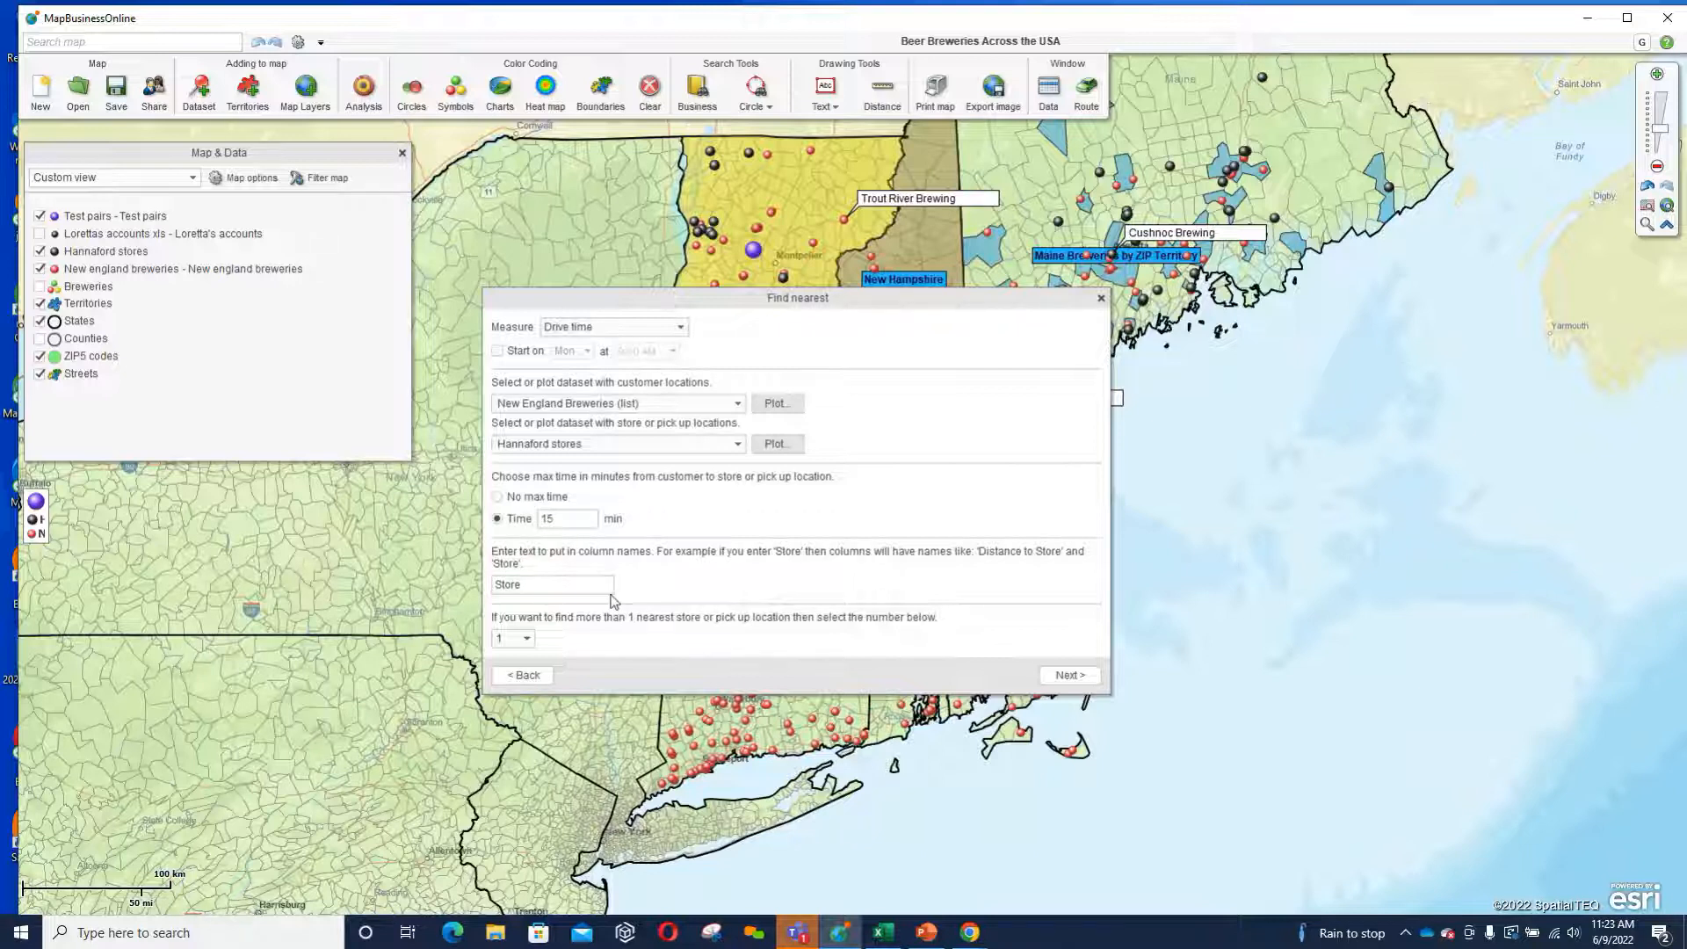
{"action": "left_click_drag", "start_coordinate": [850, 298], "coordinate": [1064, 408]}
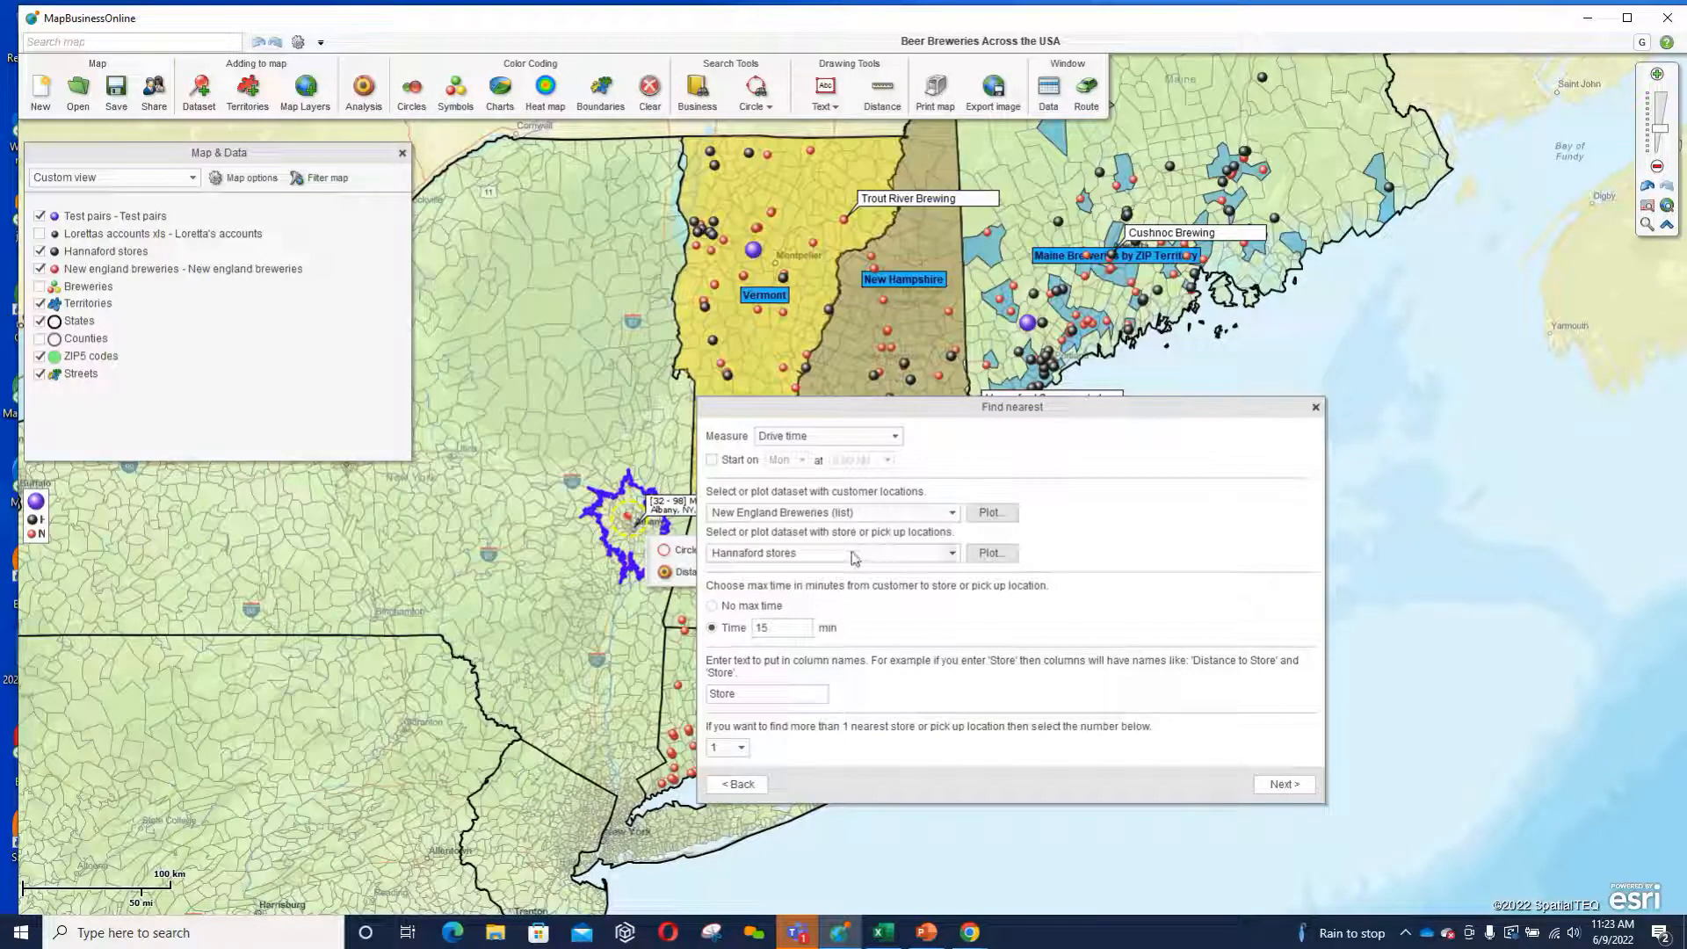
Set the number of nearest stores to find for each brewery to 2.
{"action": "left_click", "coordinate": [743, 748]}
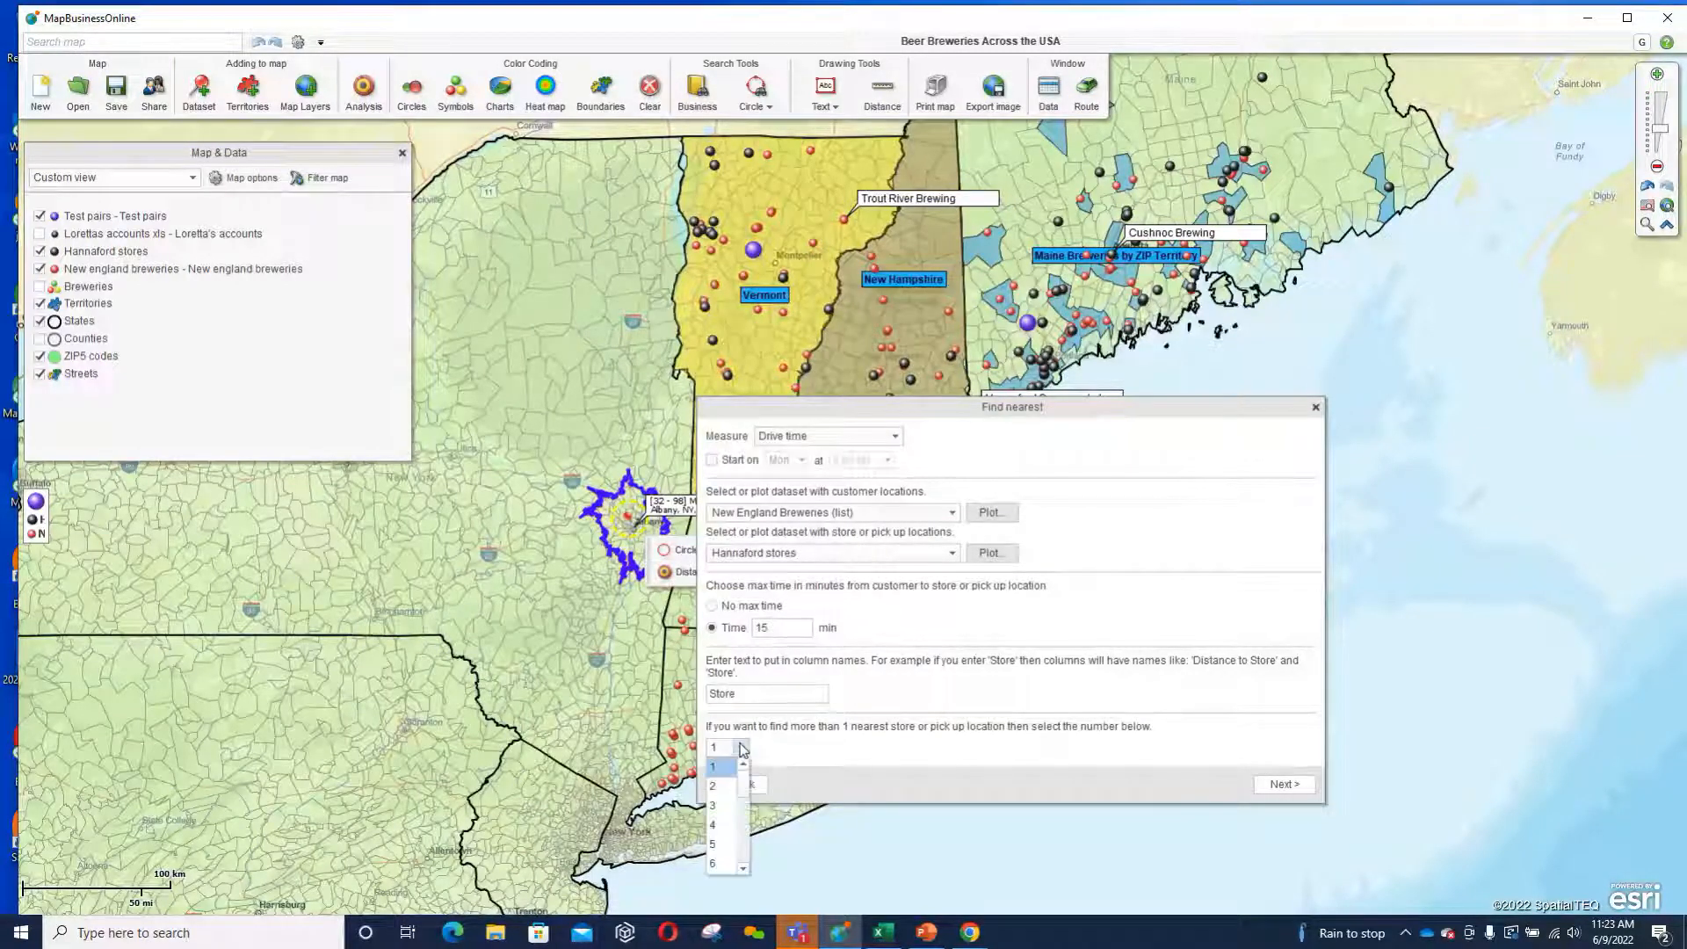
{"action": "left_click_drag", "start_coordinate": [743, 777], "coordinate": [746, 863]}
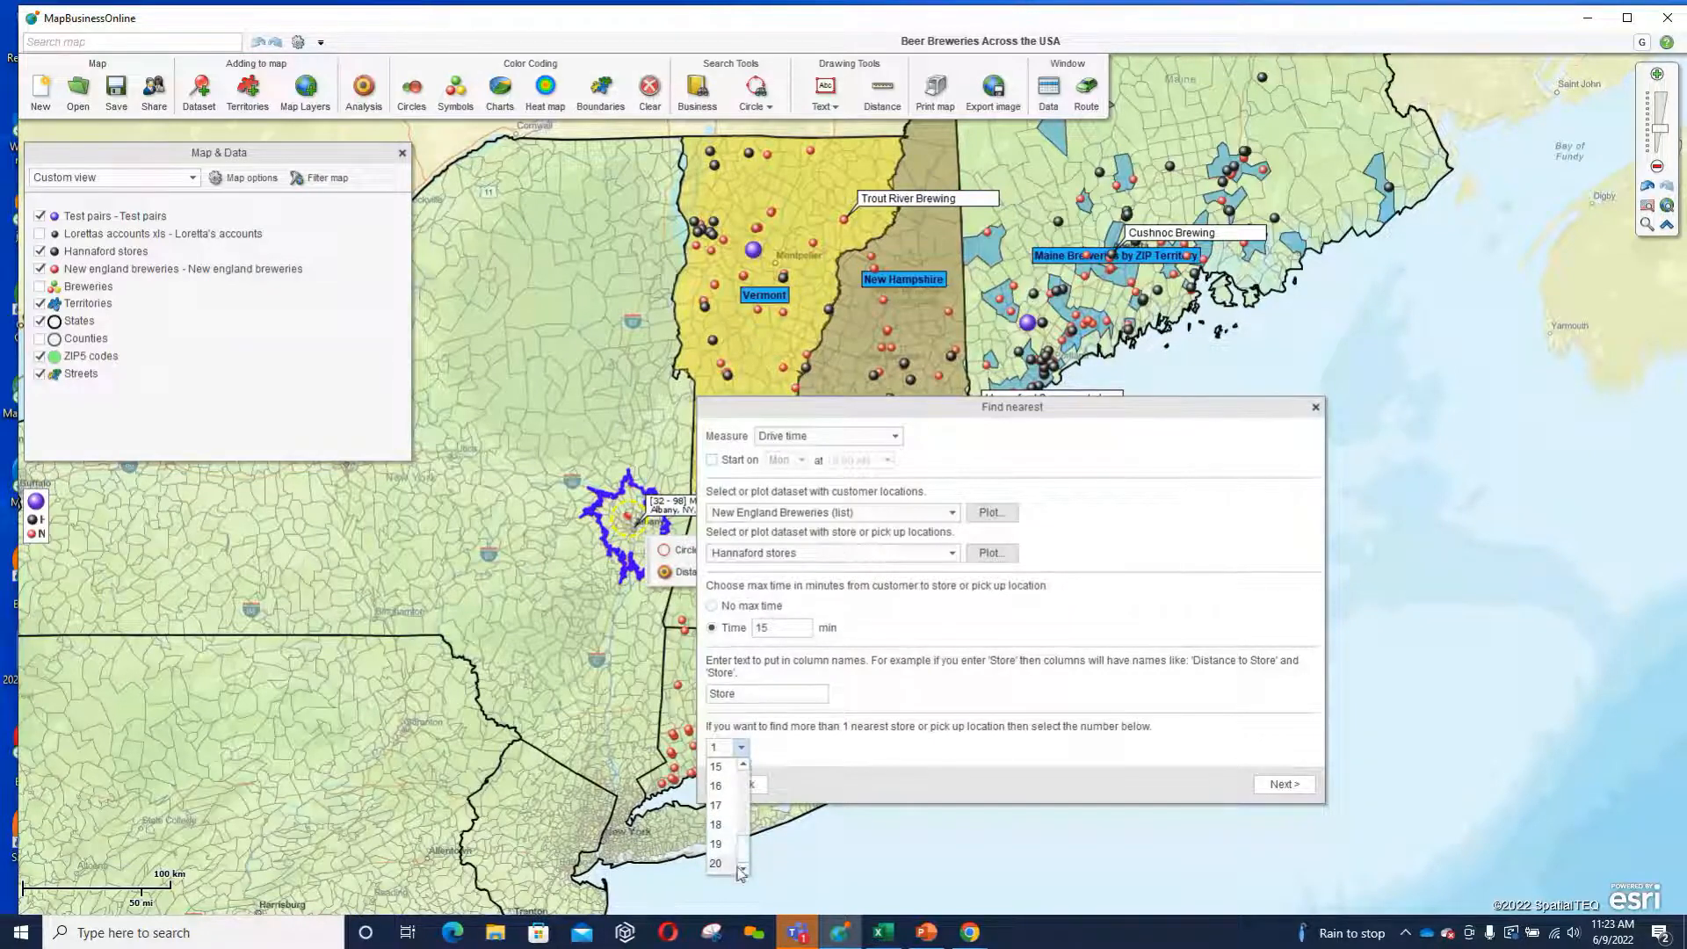
{"action": "left_click_drag", "start_coordinate": [739, 862], "coordinate": [743, 765]}
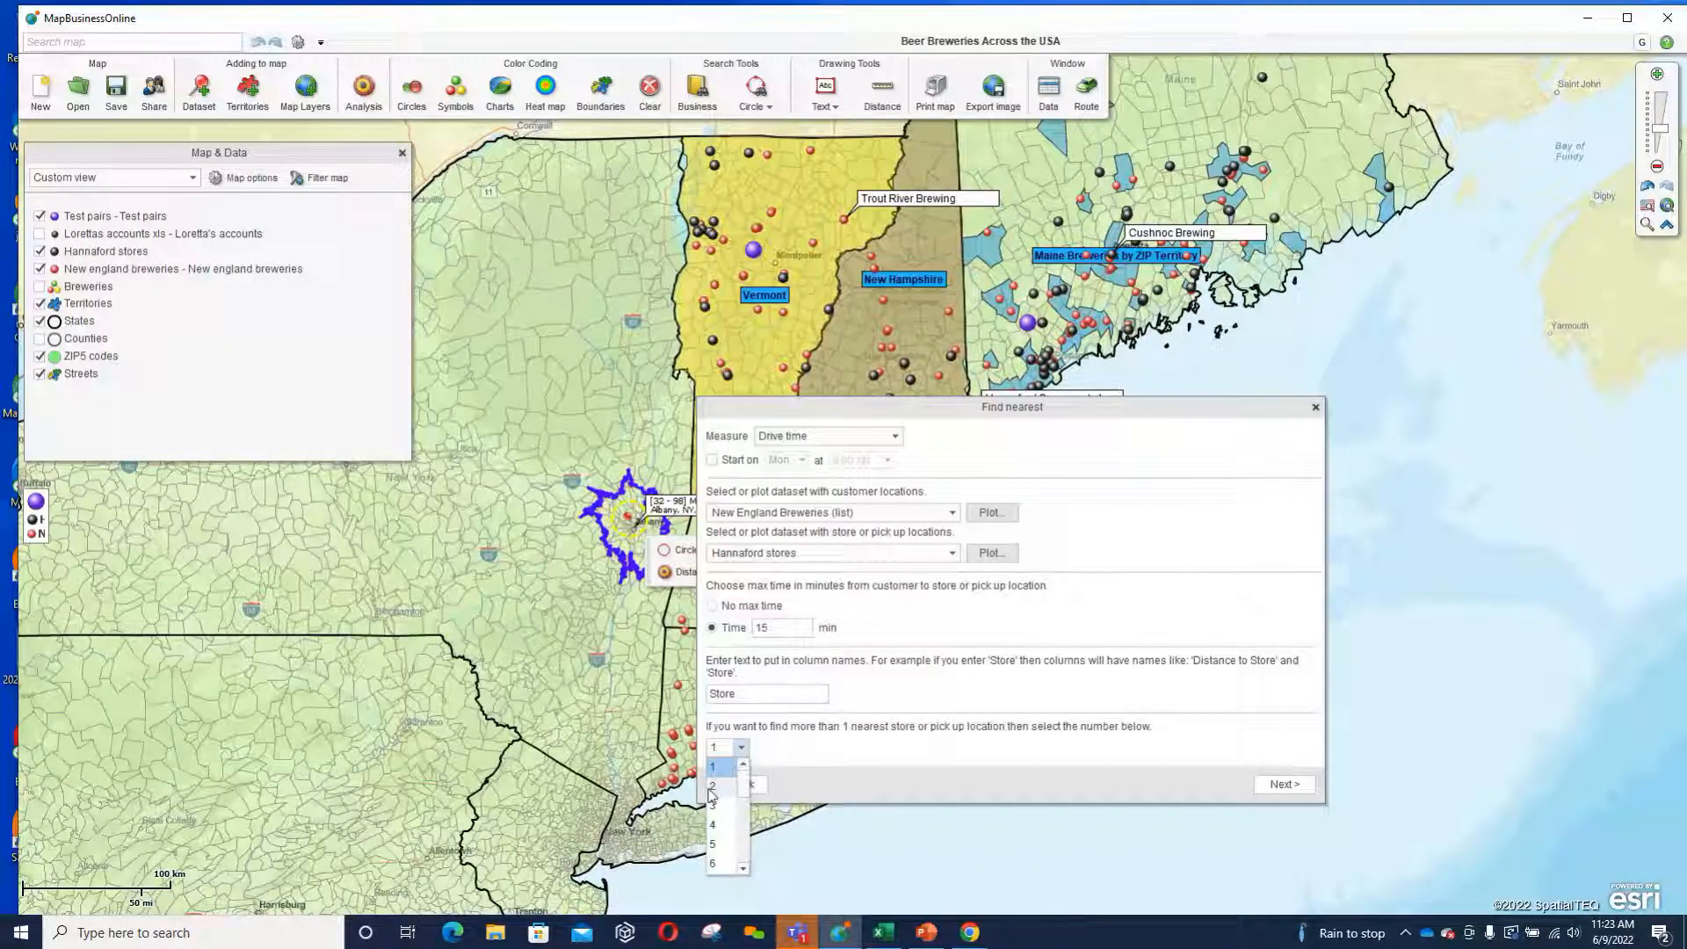
{"action": "left_click", "coordinate": [715, 787]}
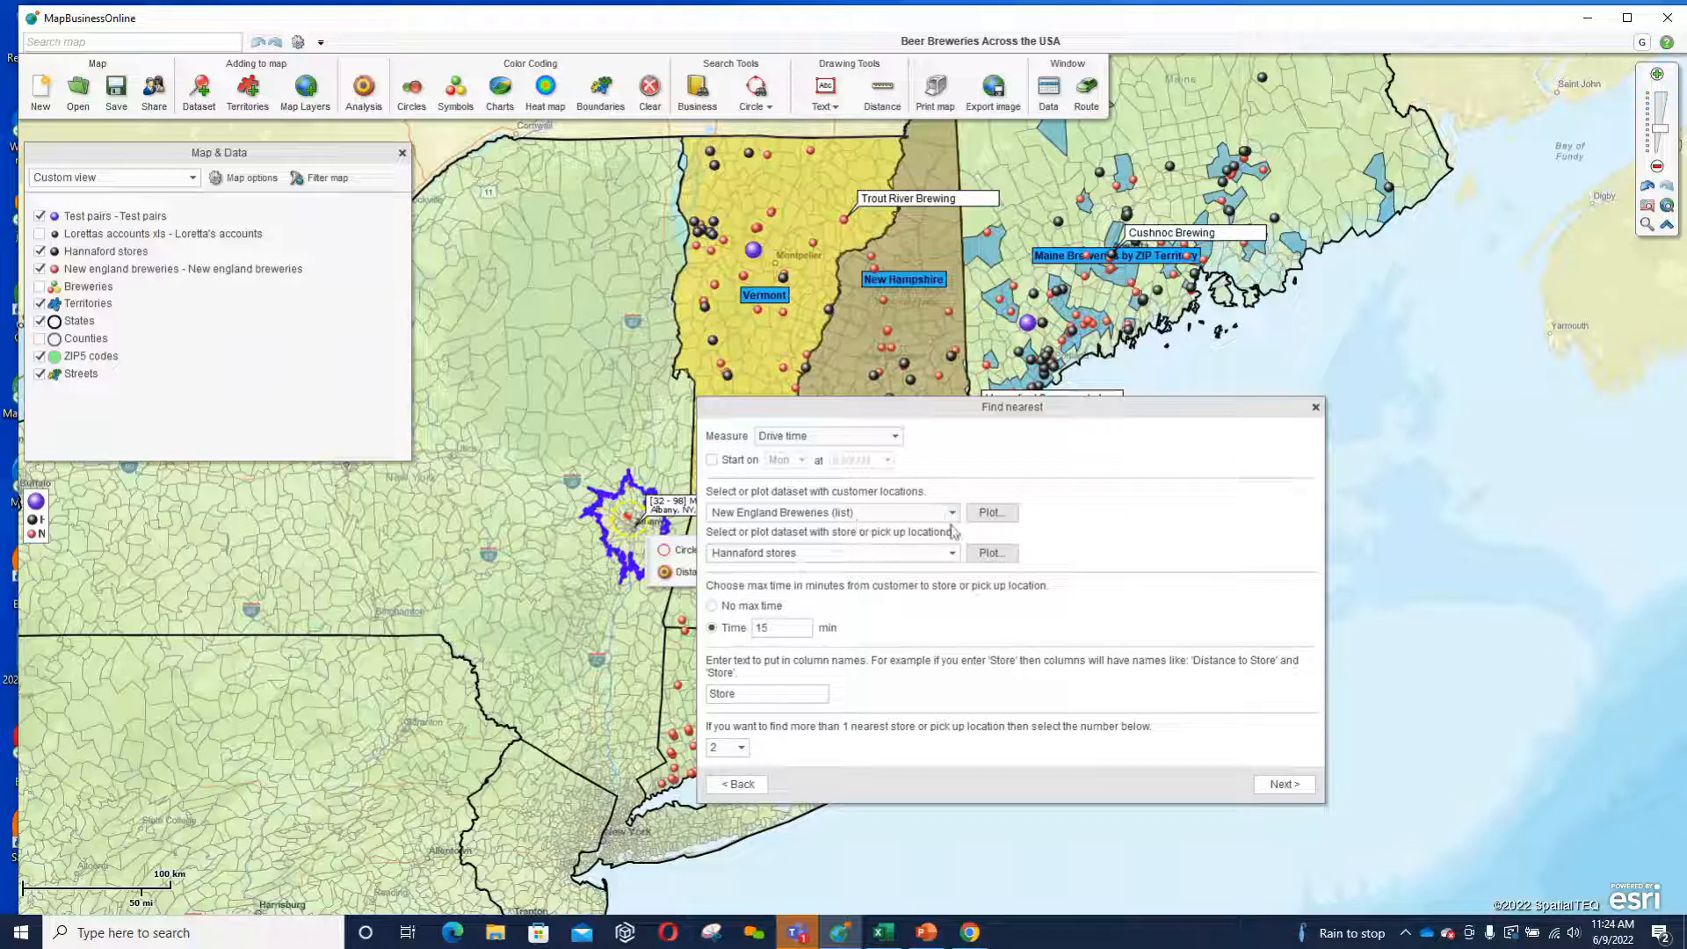
Add the presenter's first name after "Store" in the column name text and run the nearest-store analysis.
{"action": "left_click", "coordinate": [770, 703]}
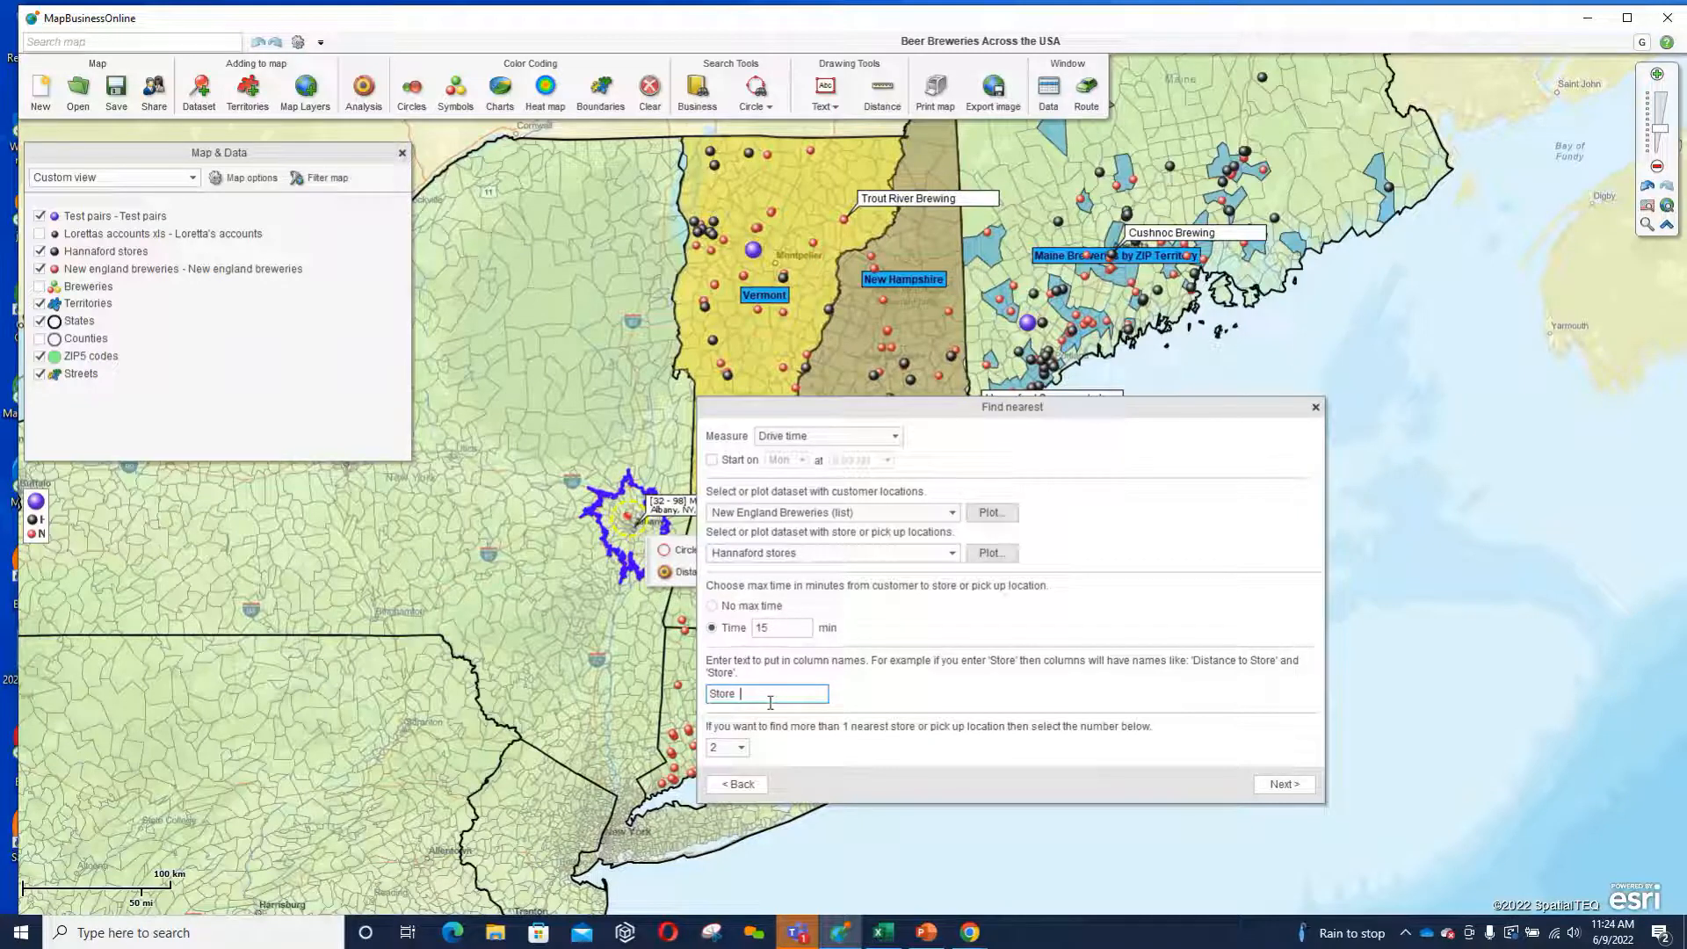
{"action": "type", "text": "Geoff"}
{"action": "left_click", "coordinate": [1291, 787]}
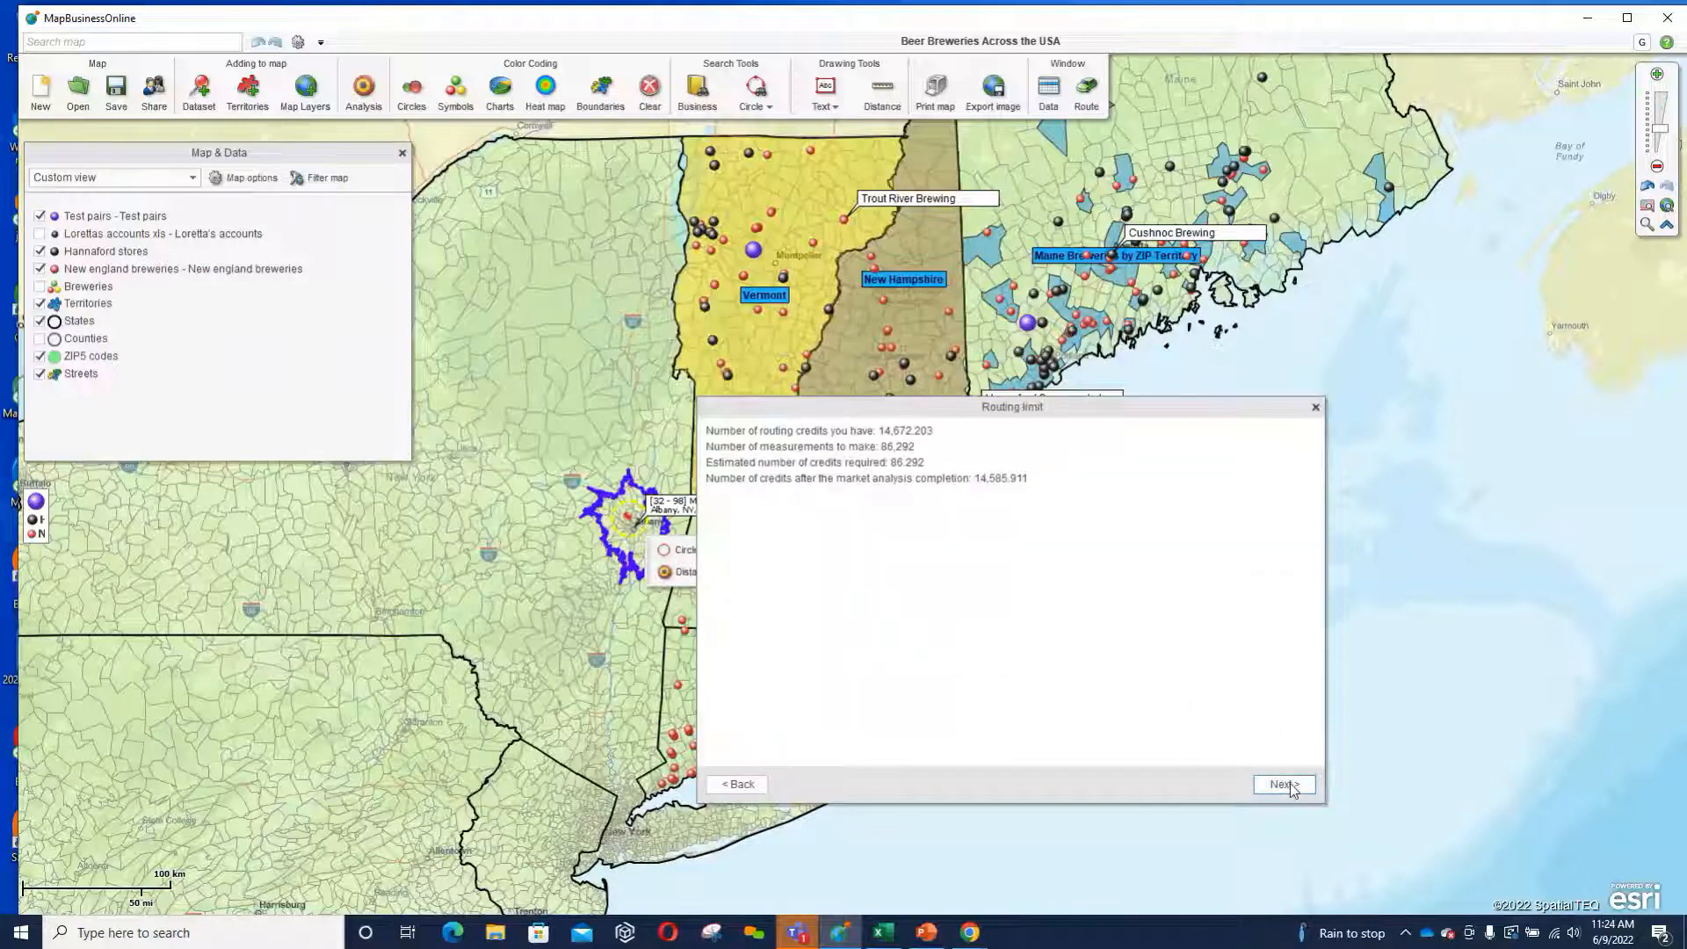
{"action": "left_click", "coordinate": [1288, 785]}
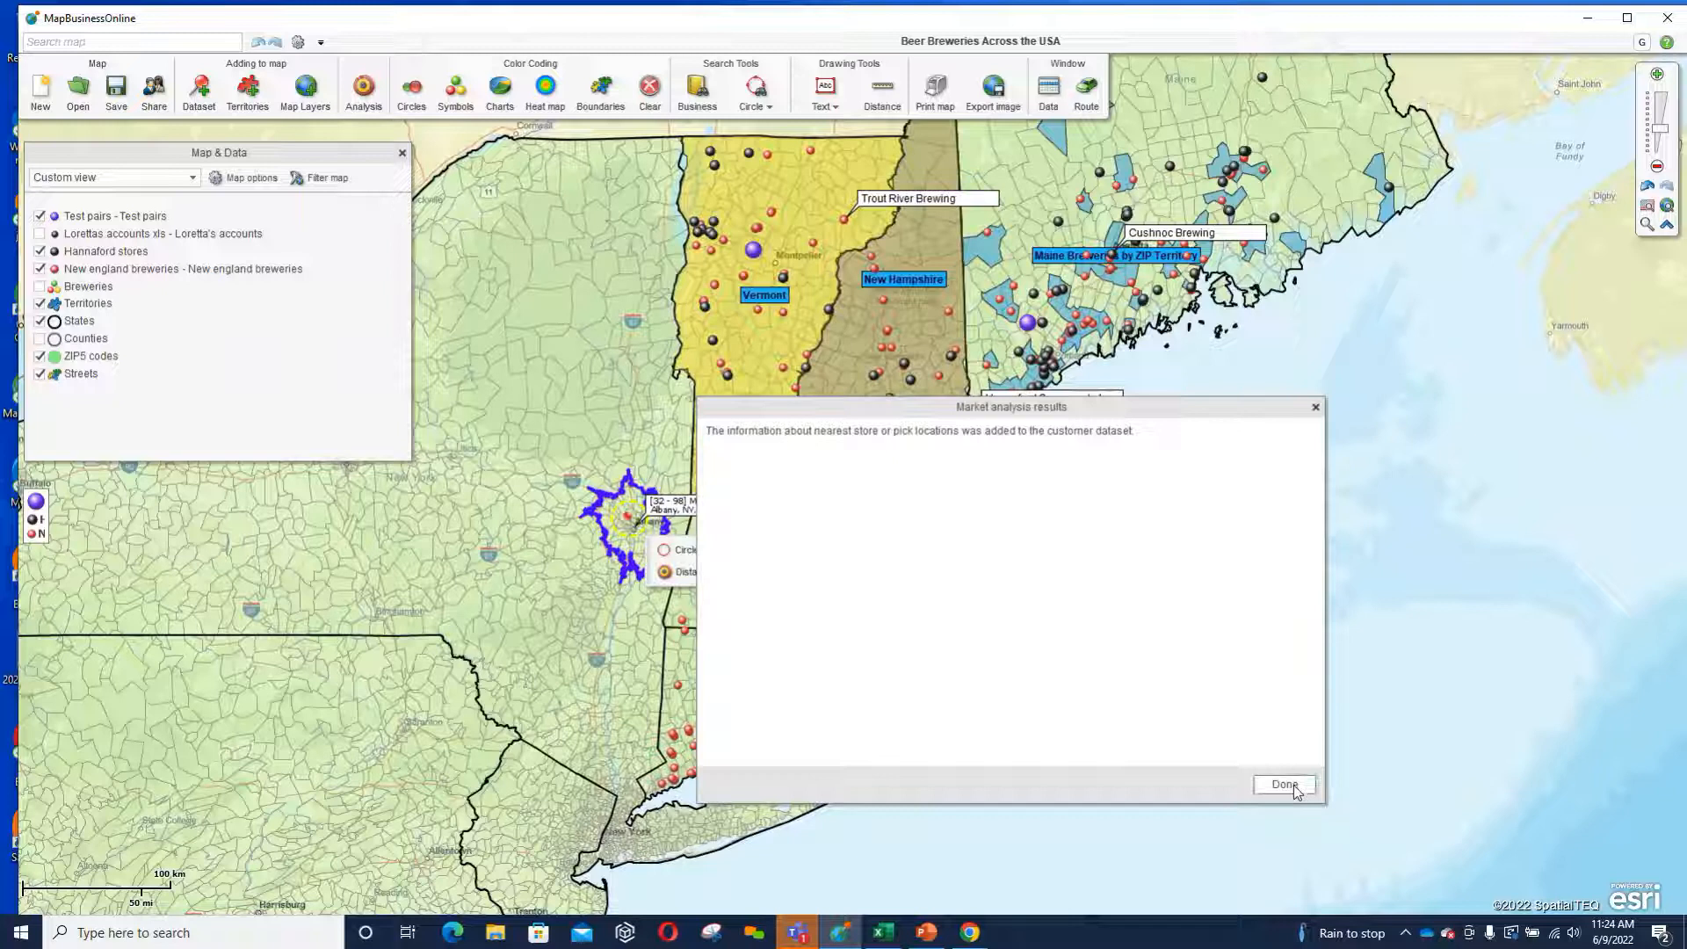
Finish the nearest-store analysis and sort the brewery list in descending order by the second store's drive time, followed by the first store's.
{"action": "left_click", "coordinate": [1285, 784]}
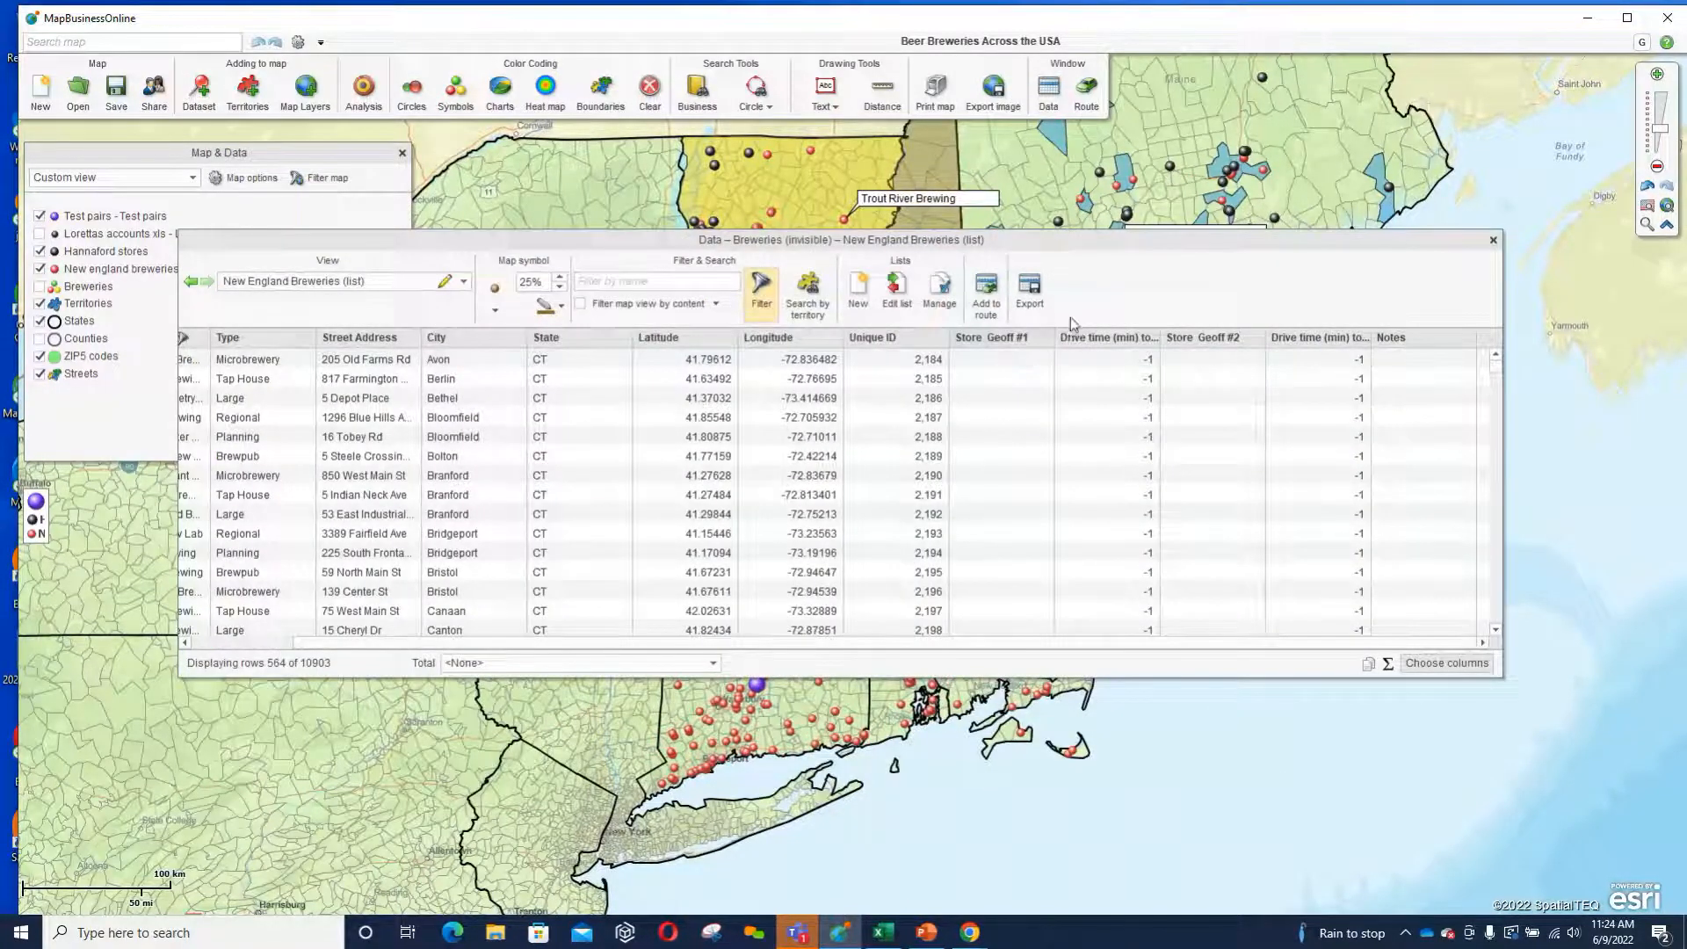
{"action": "left_click", "coordinate": [1288, 342]}
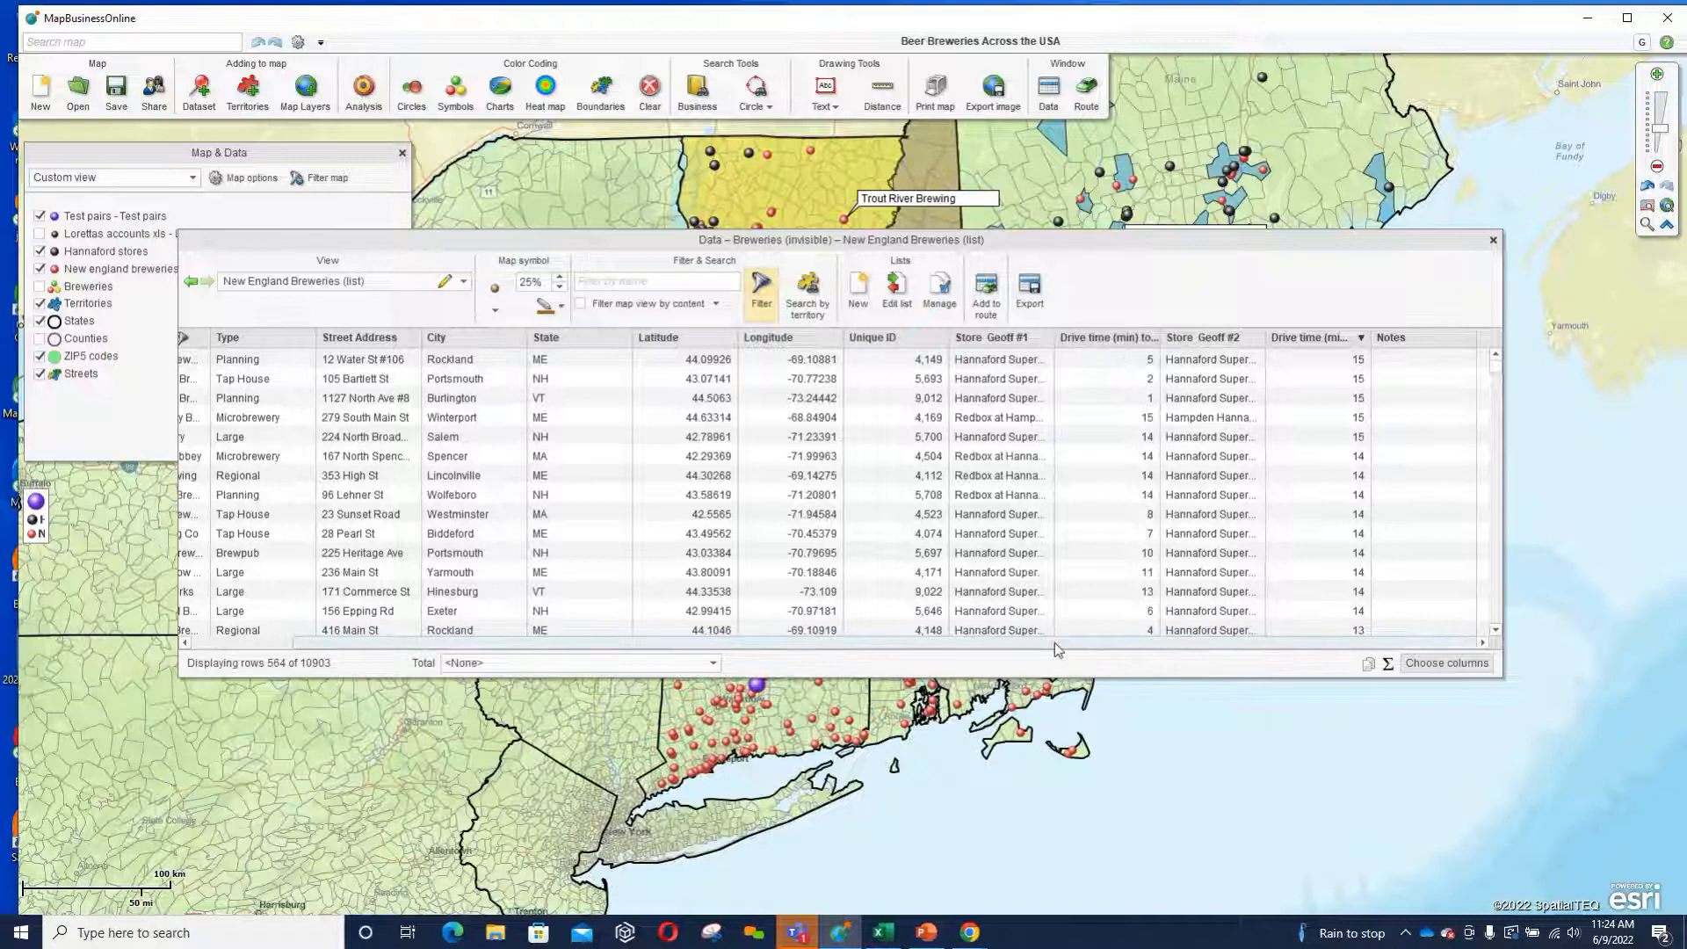
{"action": "left_click", "coordinate": [1093, 341]}
{"action": "left_click", "coordinate": [1093, 341]}
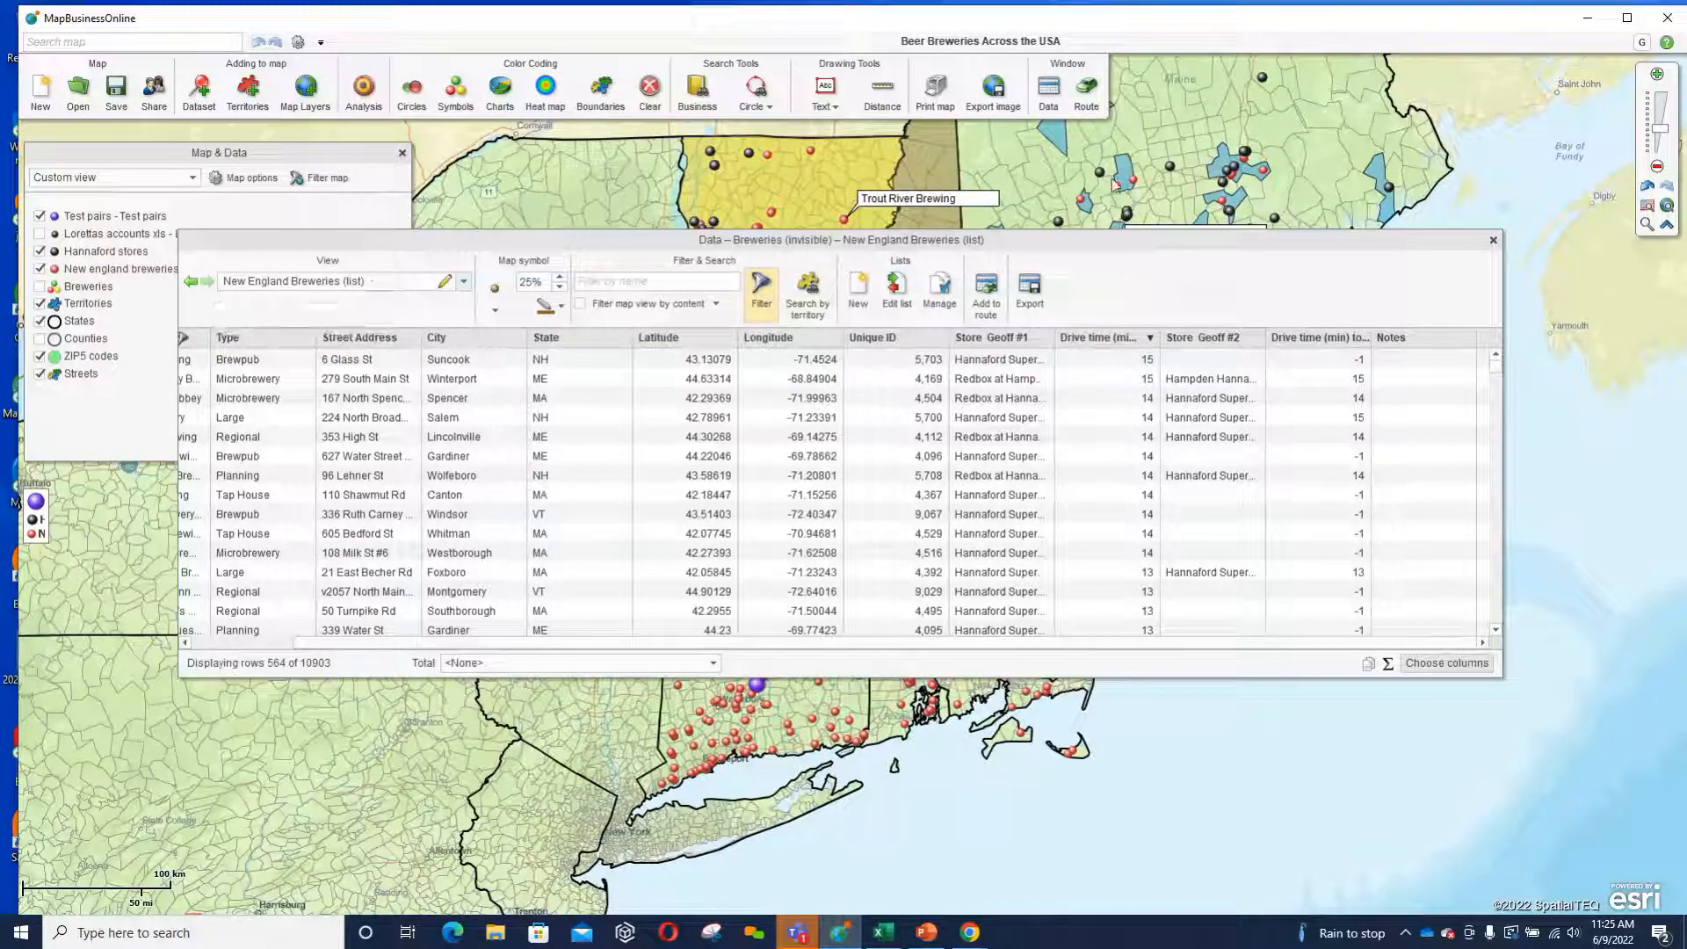
{"action": "left_click", "coordinate": [764, 290]}
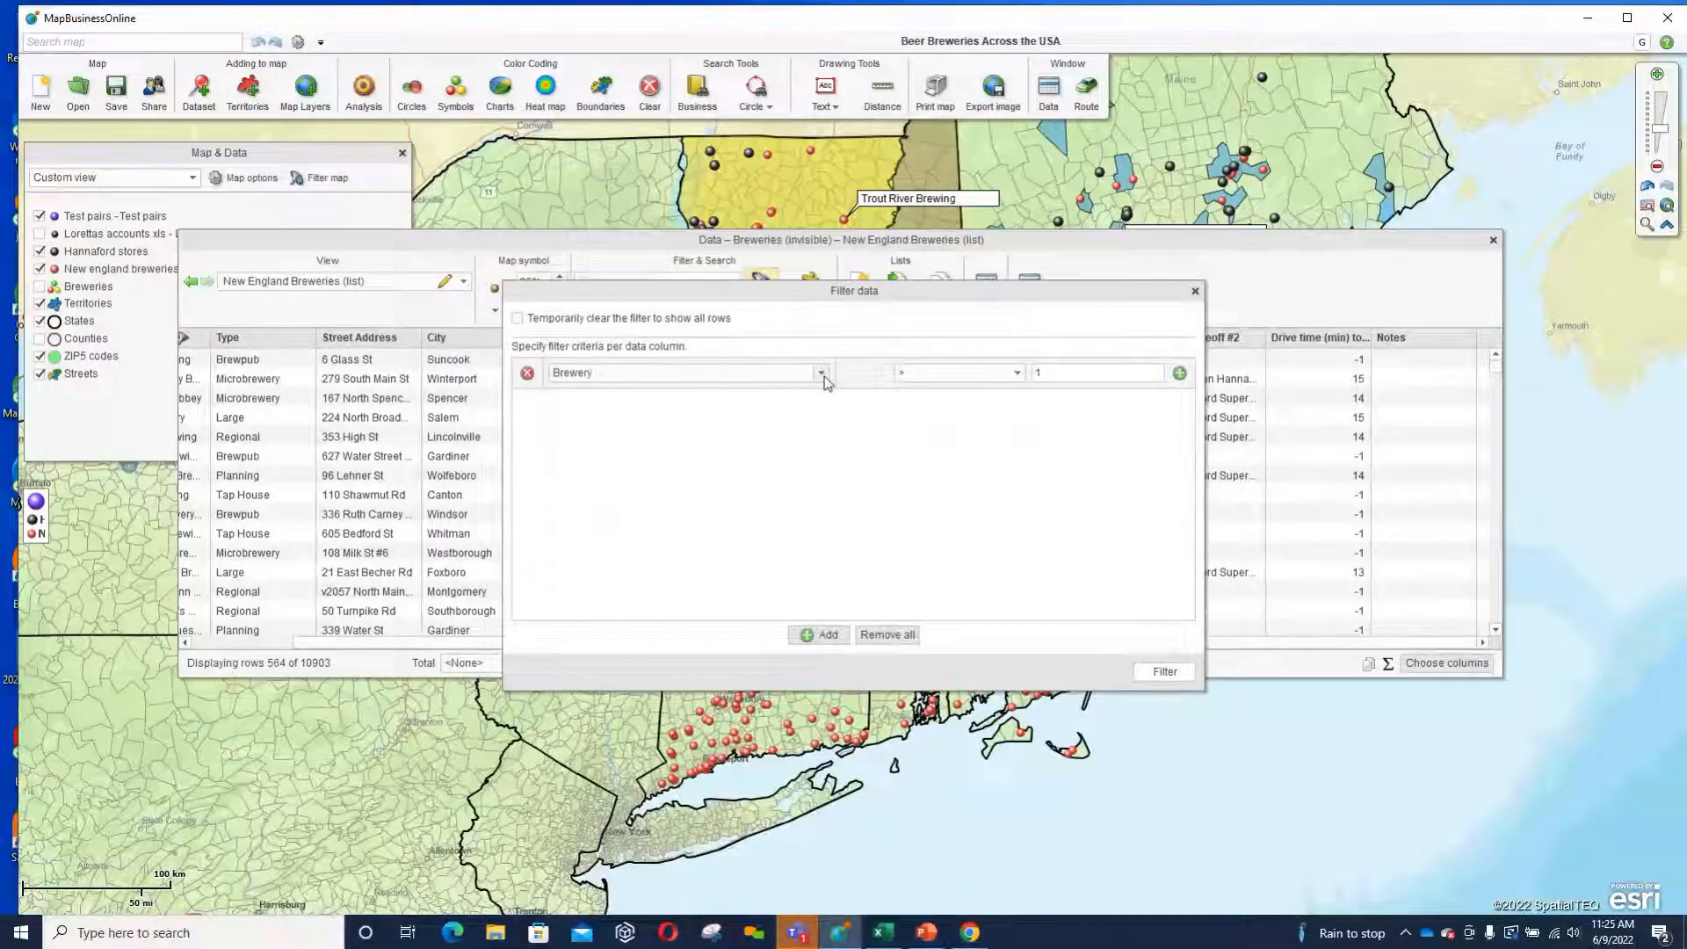
{"action": "left_click", "coordinate": [1017, 373]}
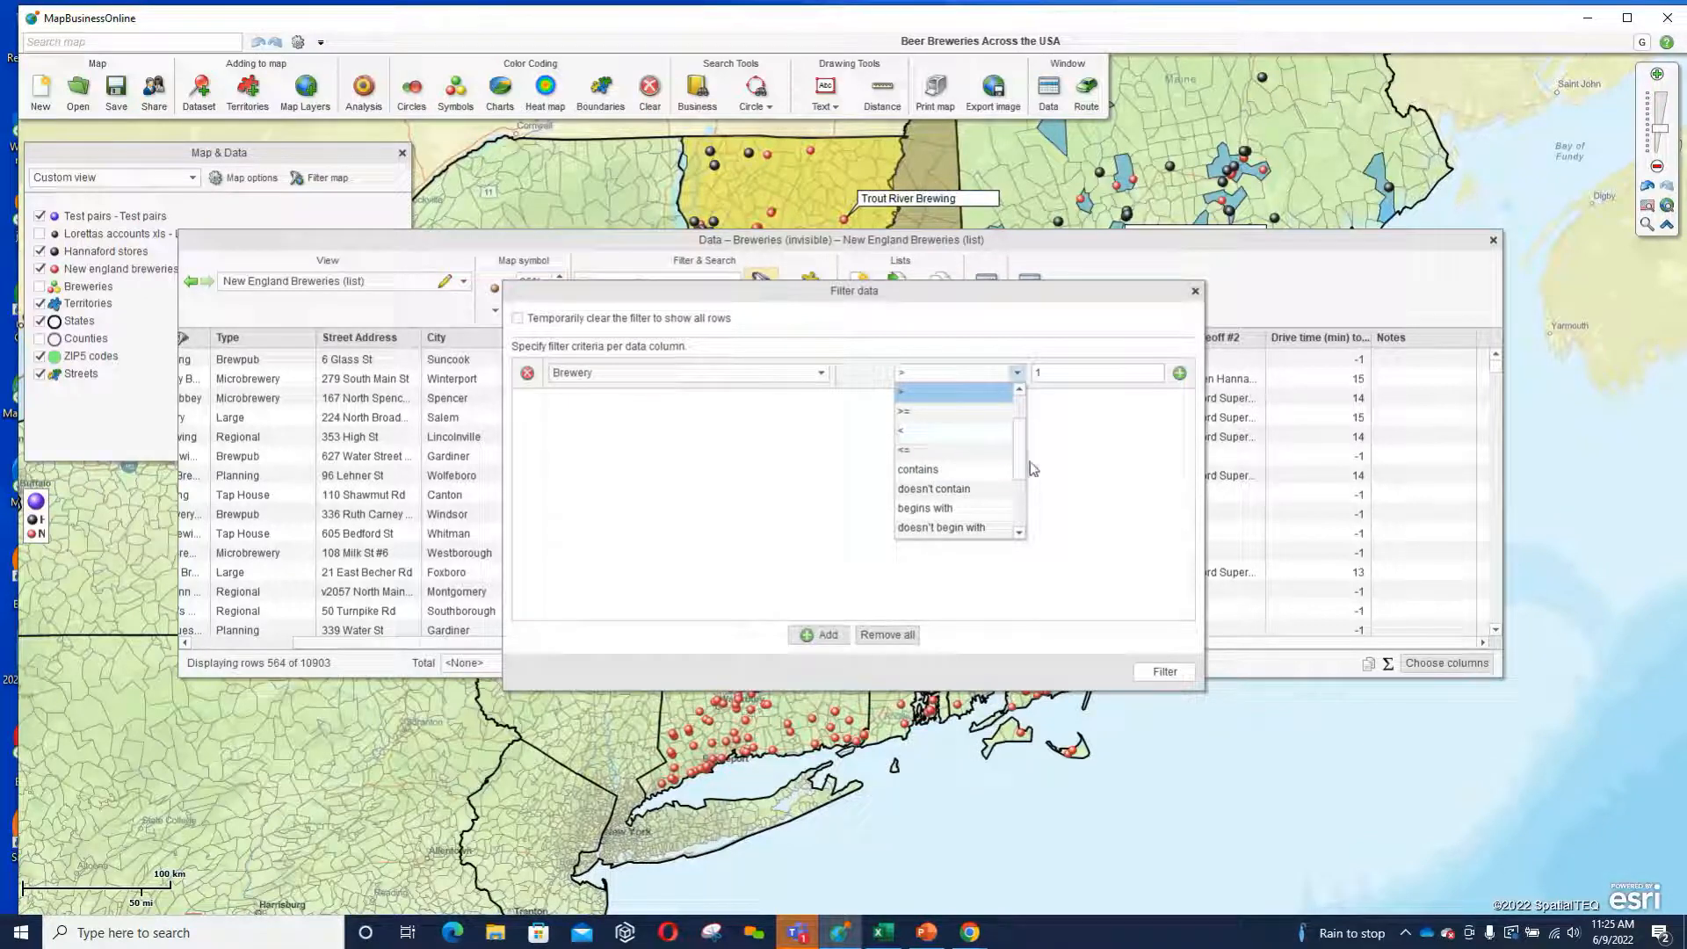
{"action": "left_click_drag", "start_coordinate": [1026, 451], "coordinate": [1019, 413]}
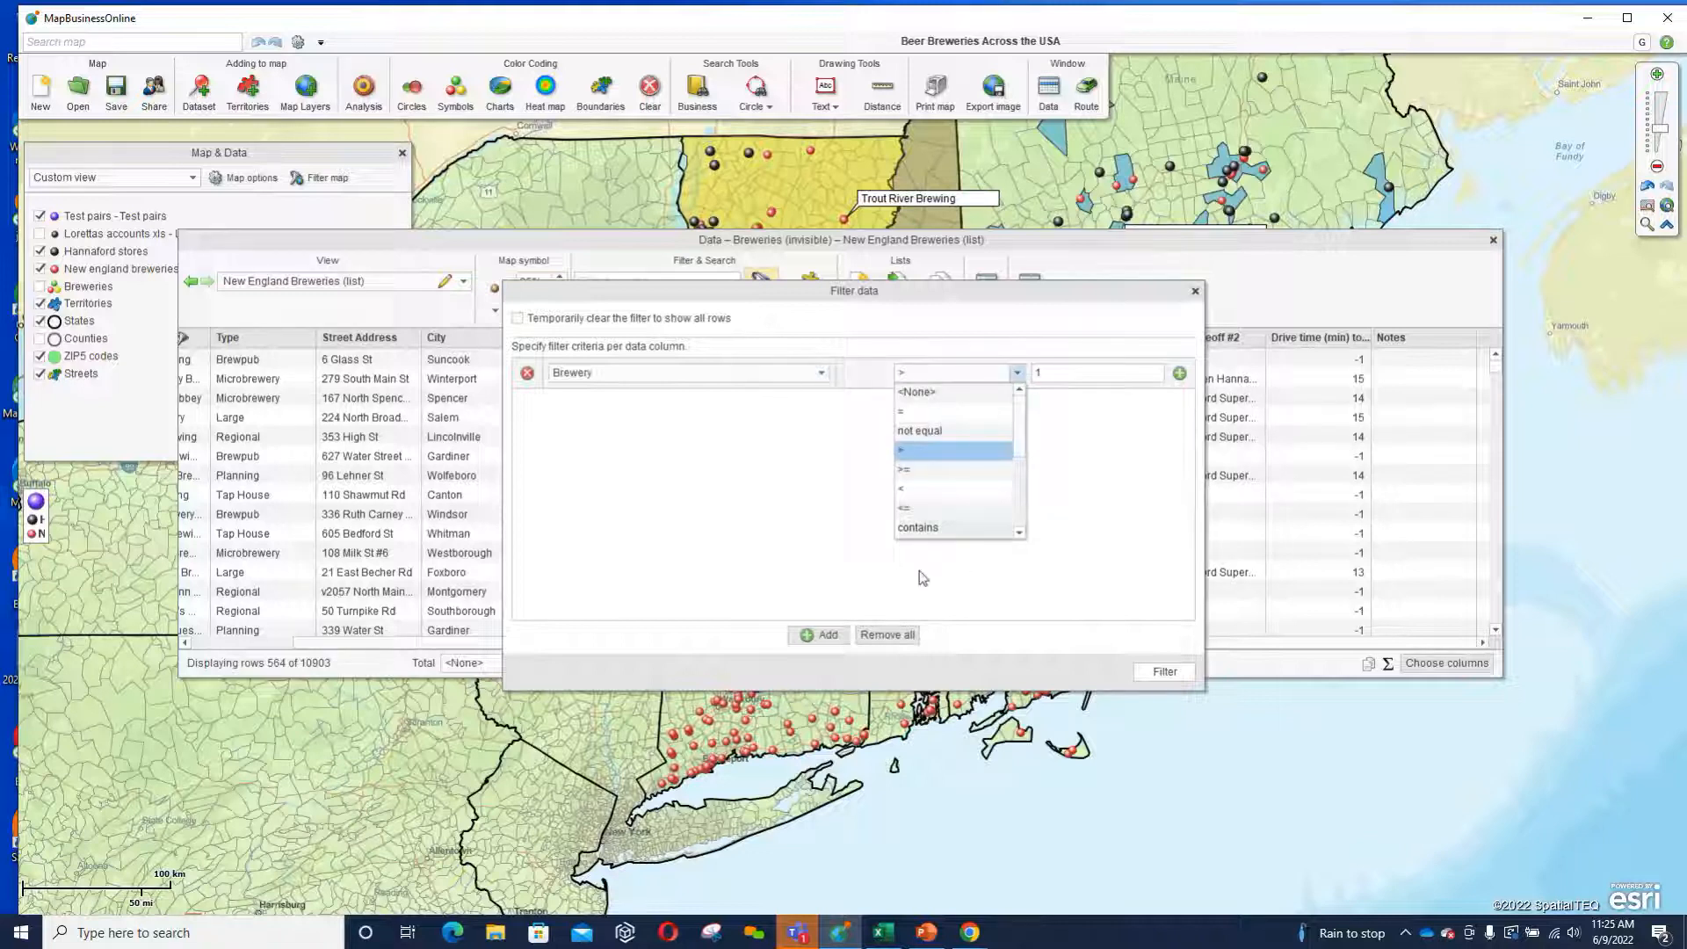
{"action": "left_click", "coordinate": [820, 636]}
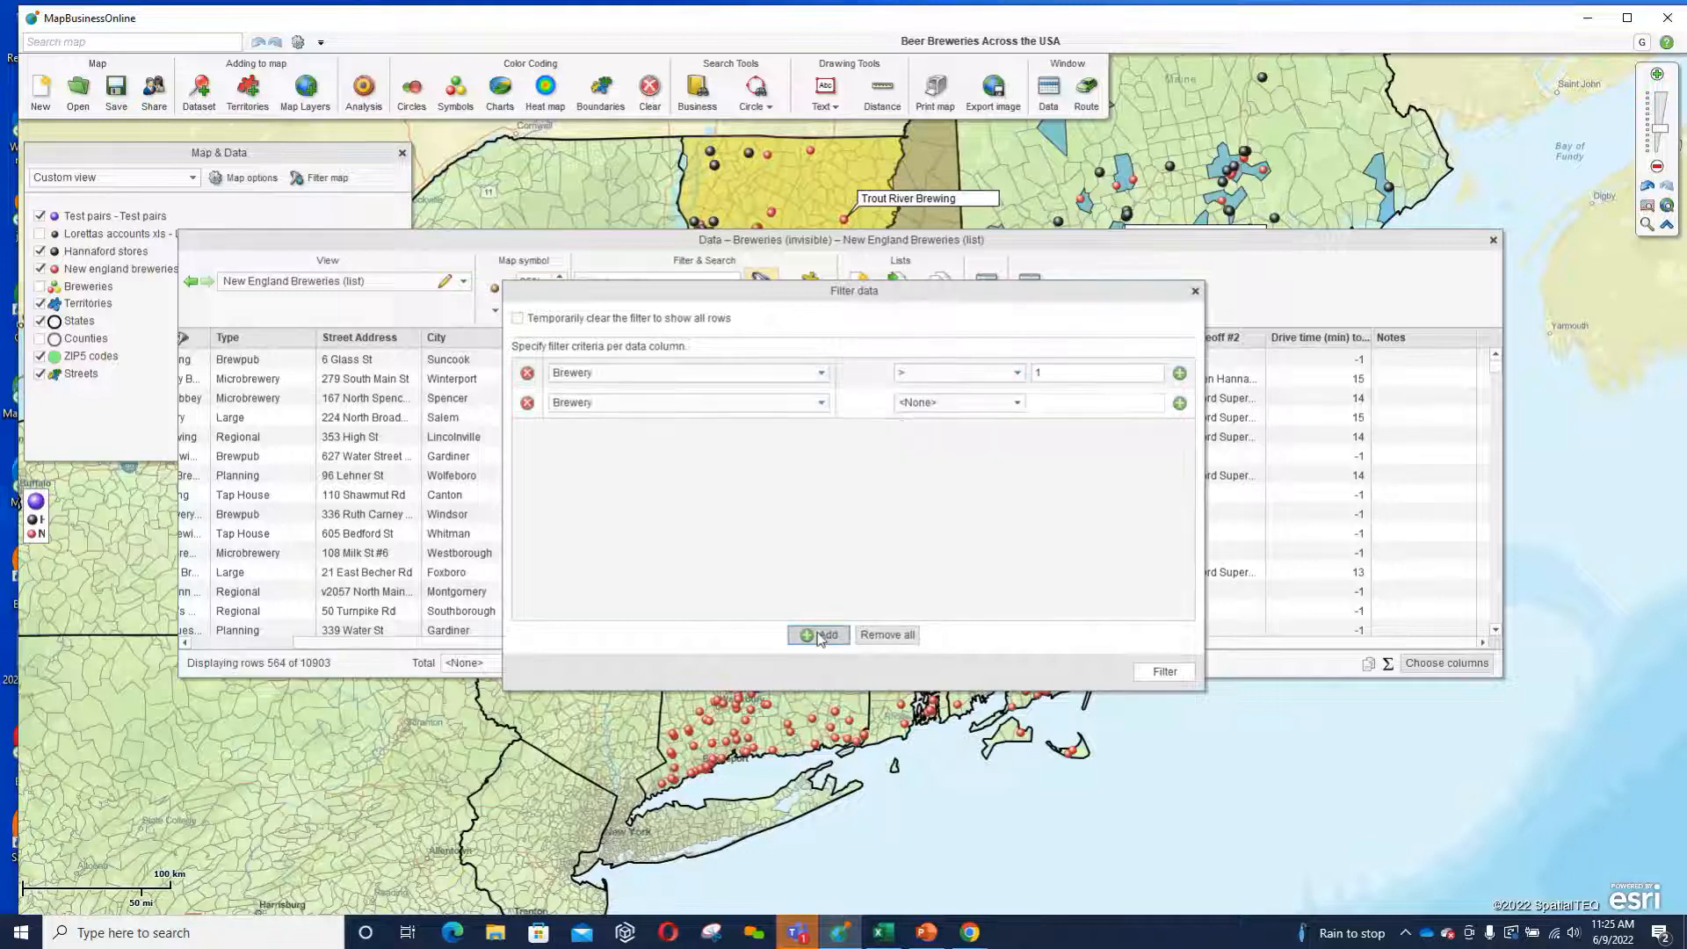
{"action": "left_click", "coordinate": [820, 402]}
{"action": "left_click", "coordinate": [621, 442]}
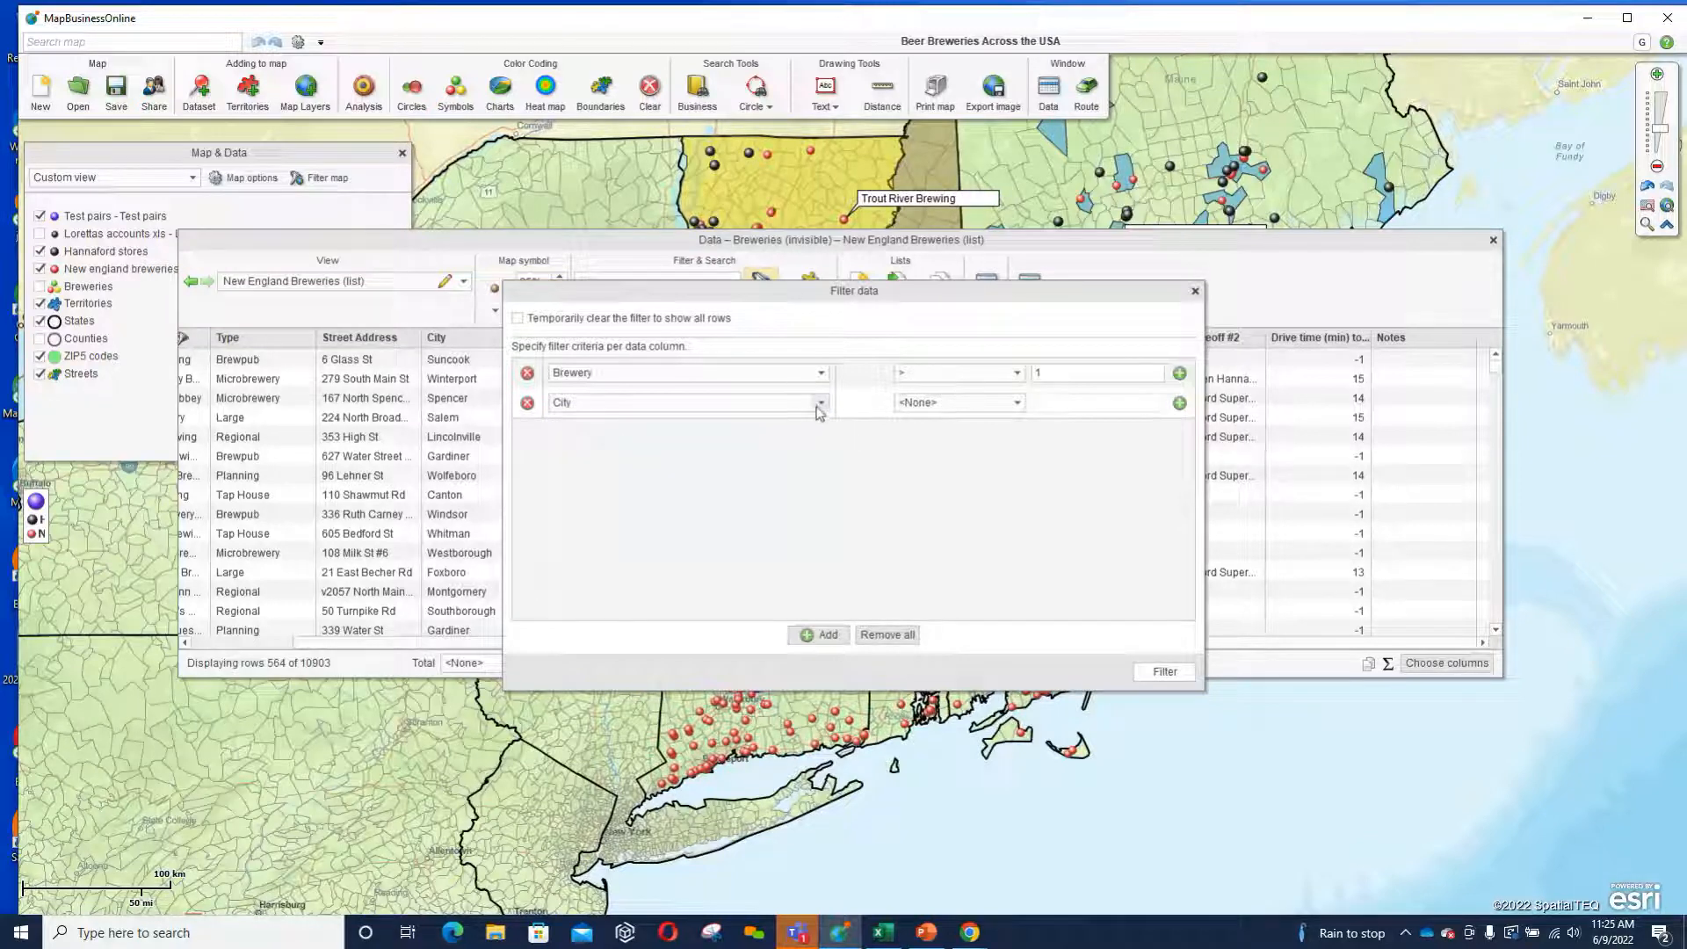
{"action": "left_click", "coordinate": [1193, 292]}
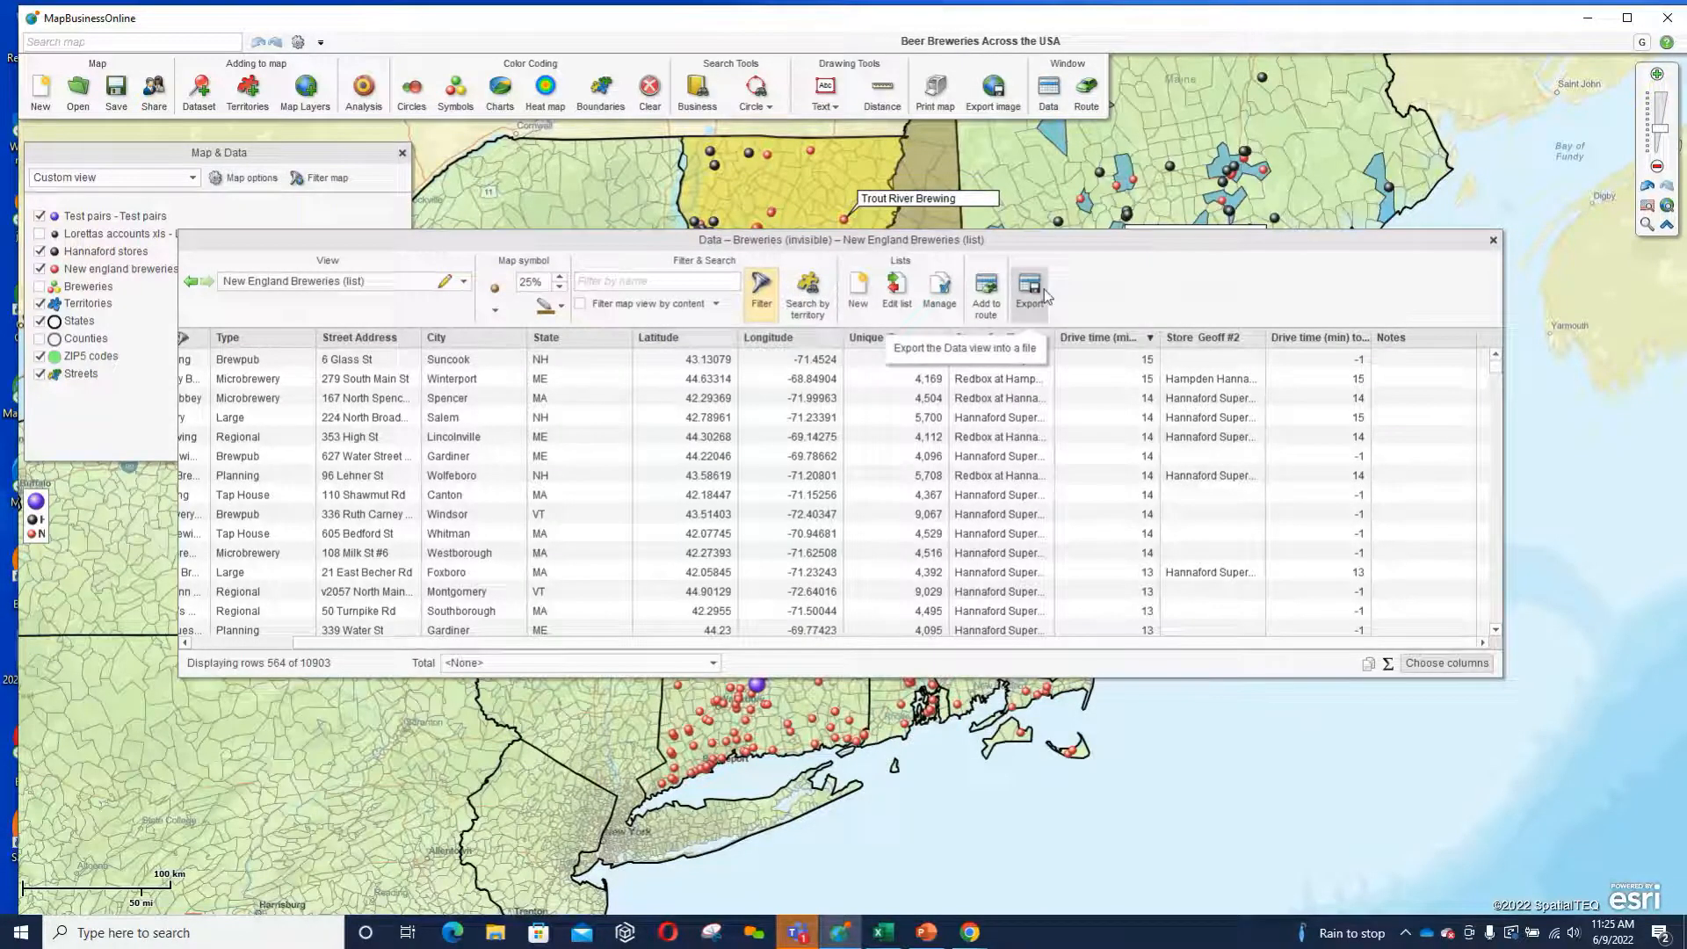
Close the brewery data view and start an Aggregate customer data analysis with the accounts spreadsheet dataset as customer locations.
{"action": "left_click_drag", "start_coordinate": [1047, 235], "coordinate": [1023, 373]}
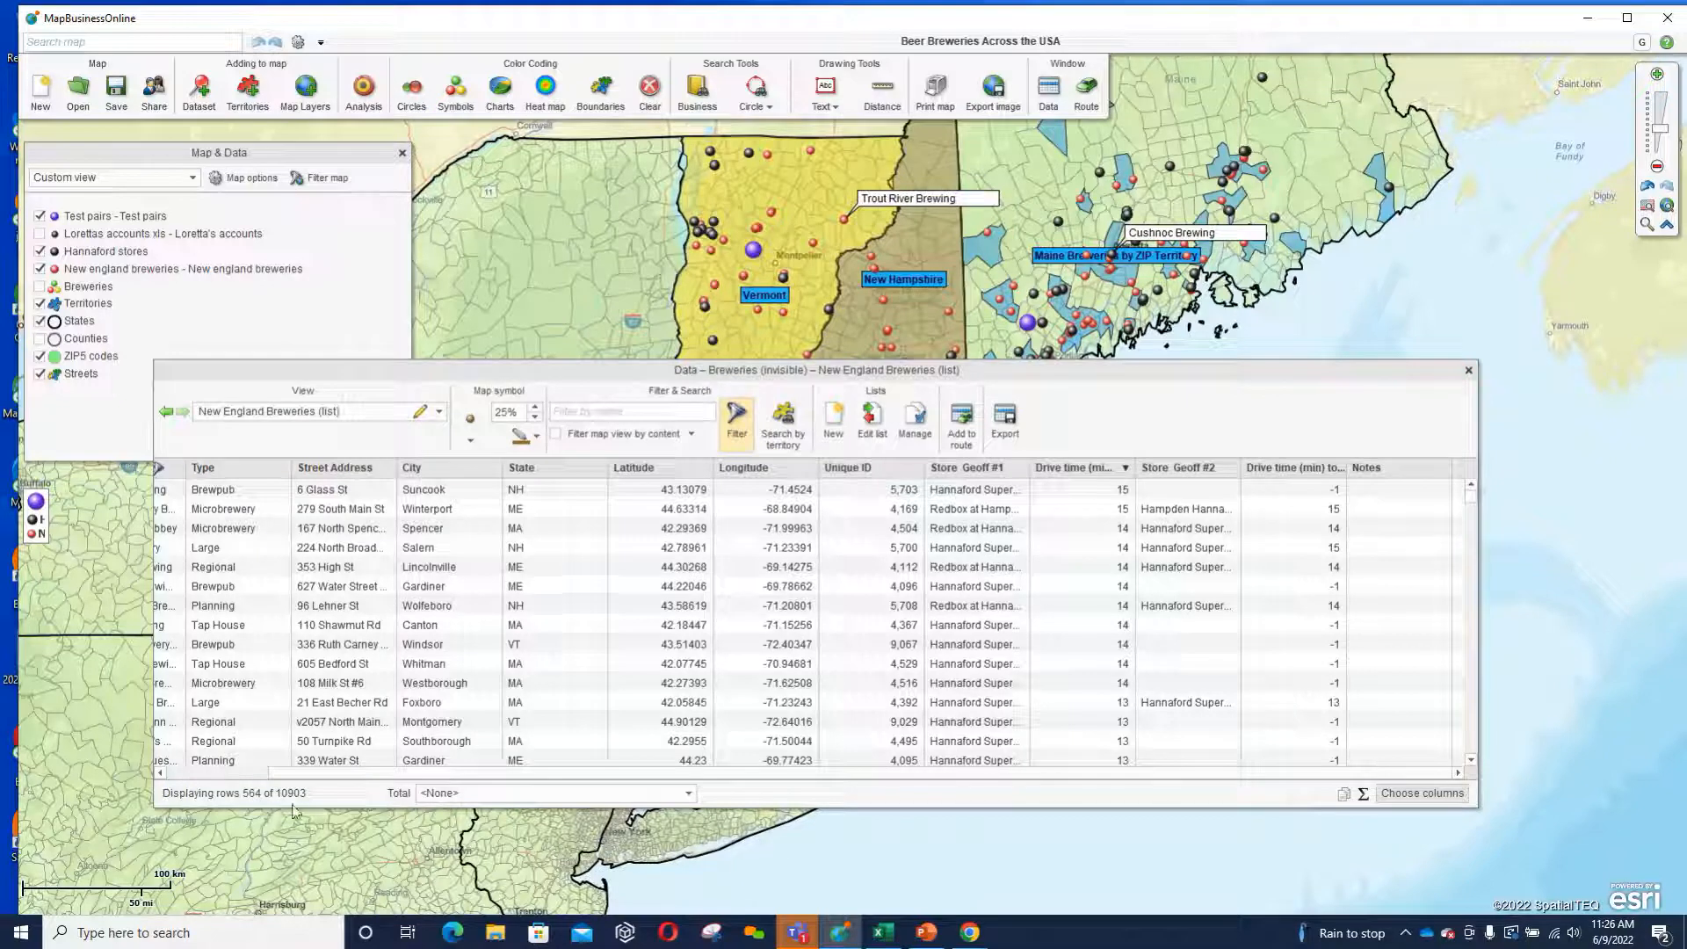
{"action": "left_click", "coordinate": [1469, 369]}
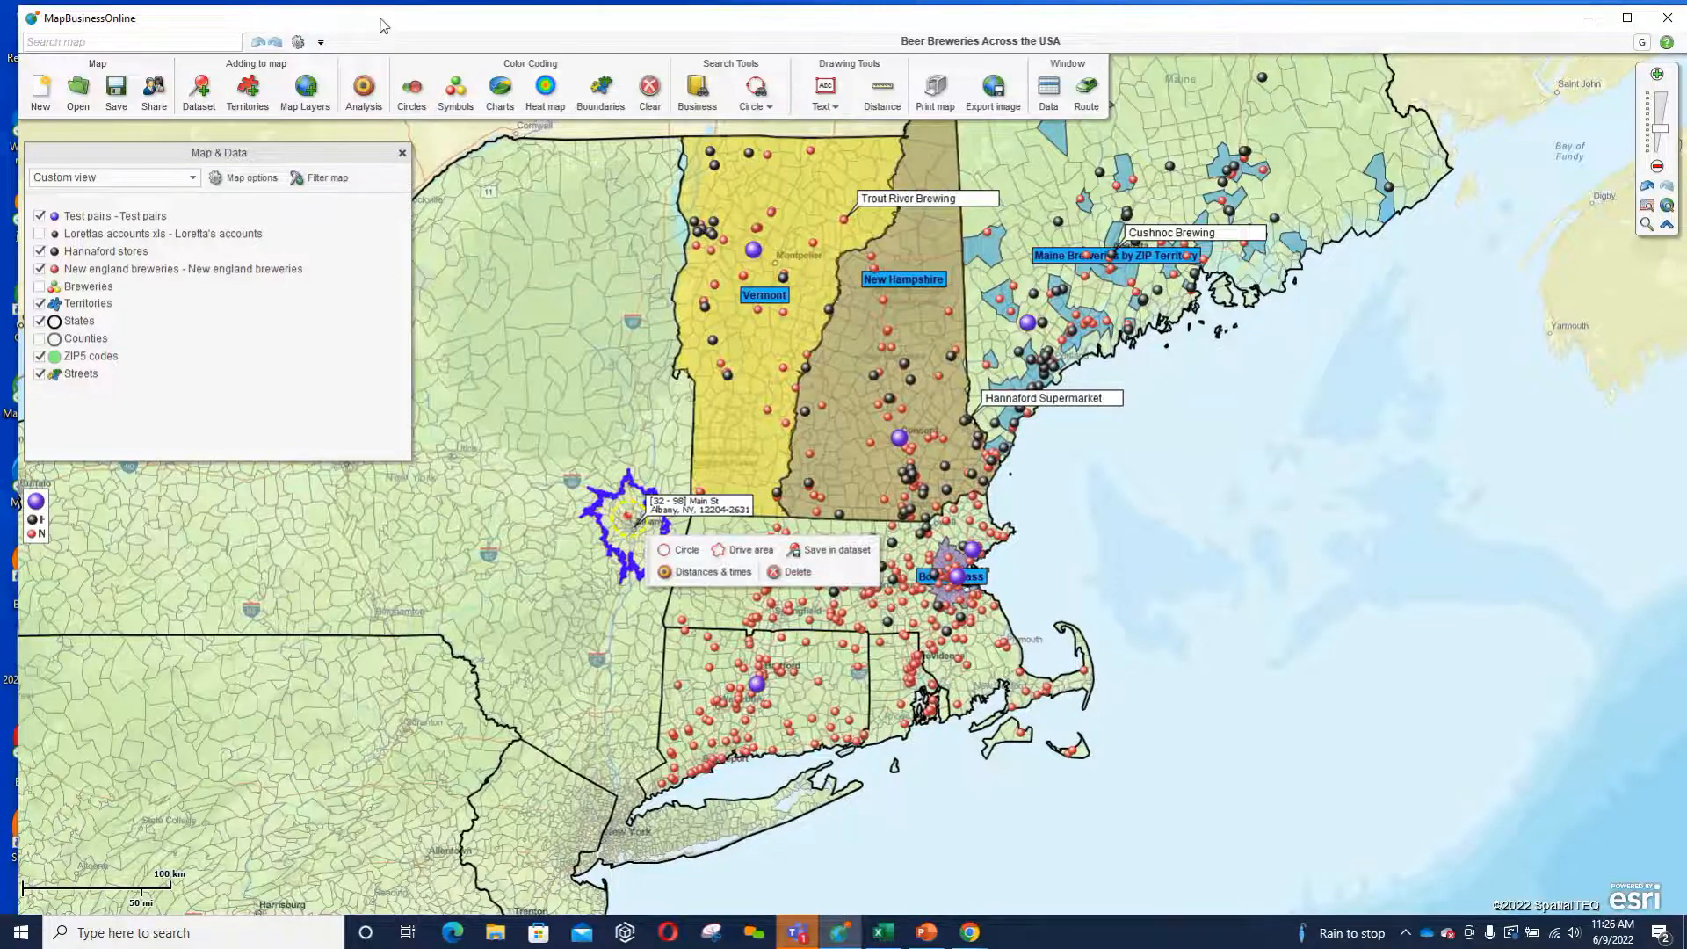
{"action": "left_click", "coordinate": [363, 88]}
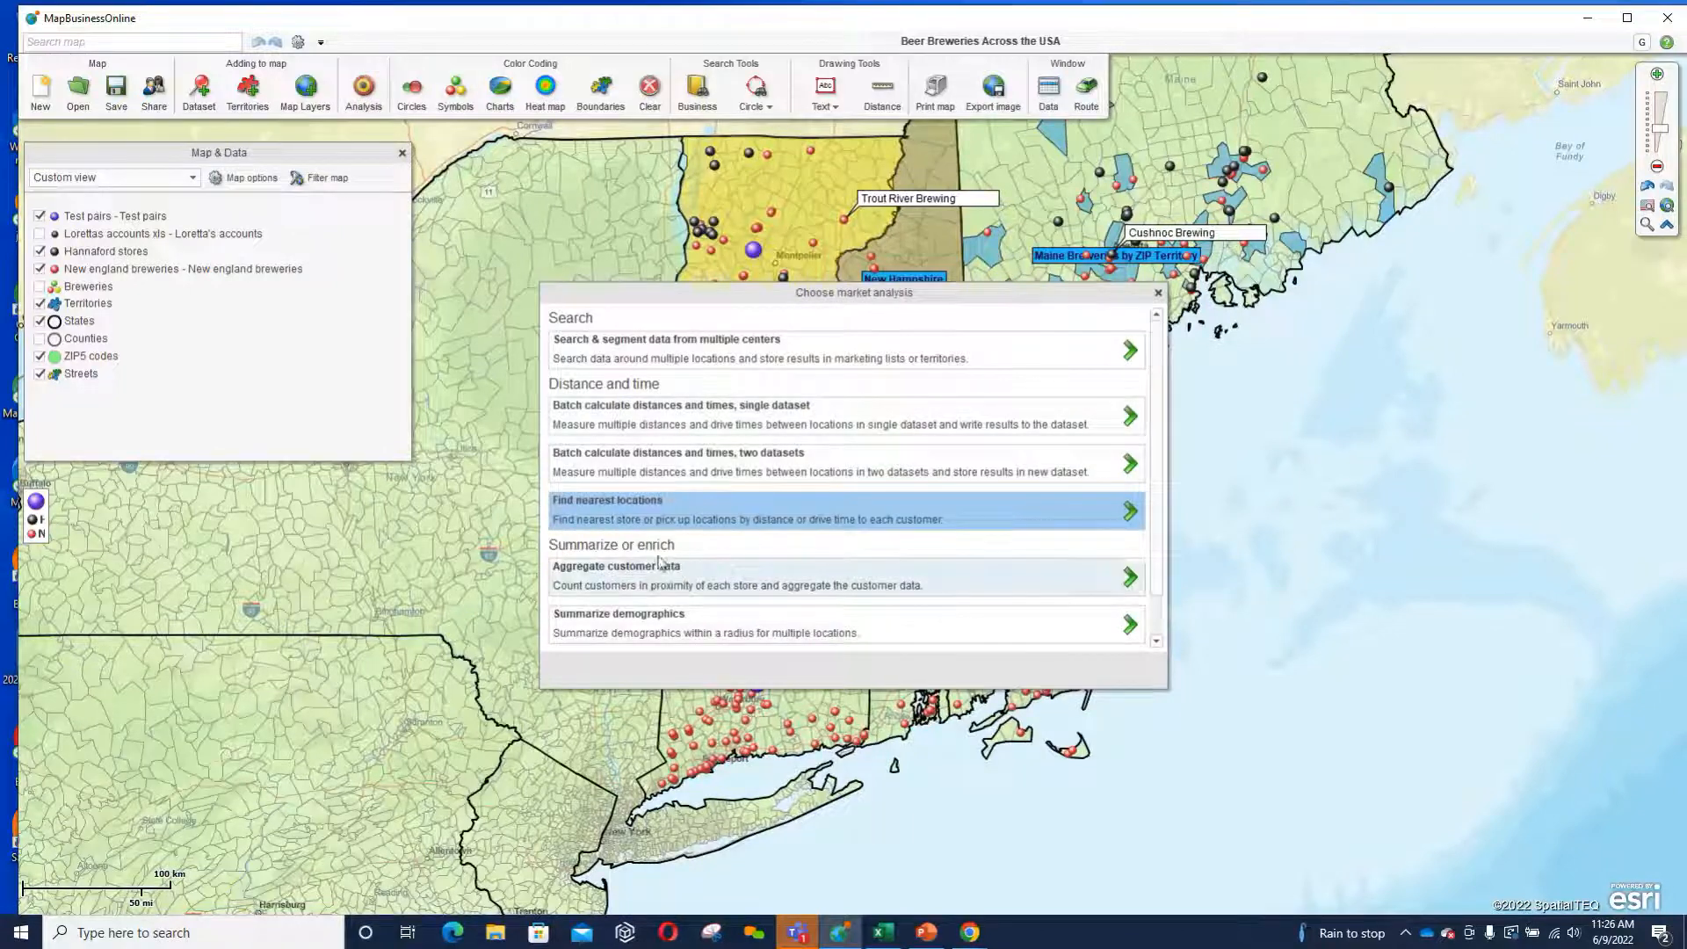
{"action": "left_click", "coordinate": [746, 575]}
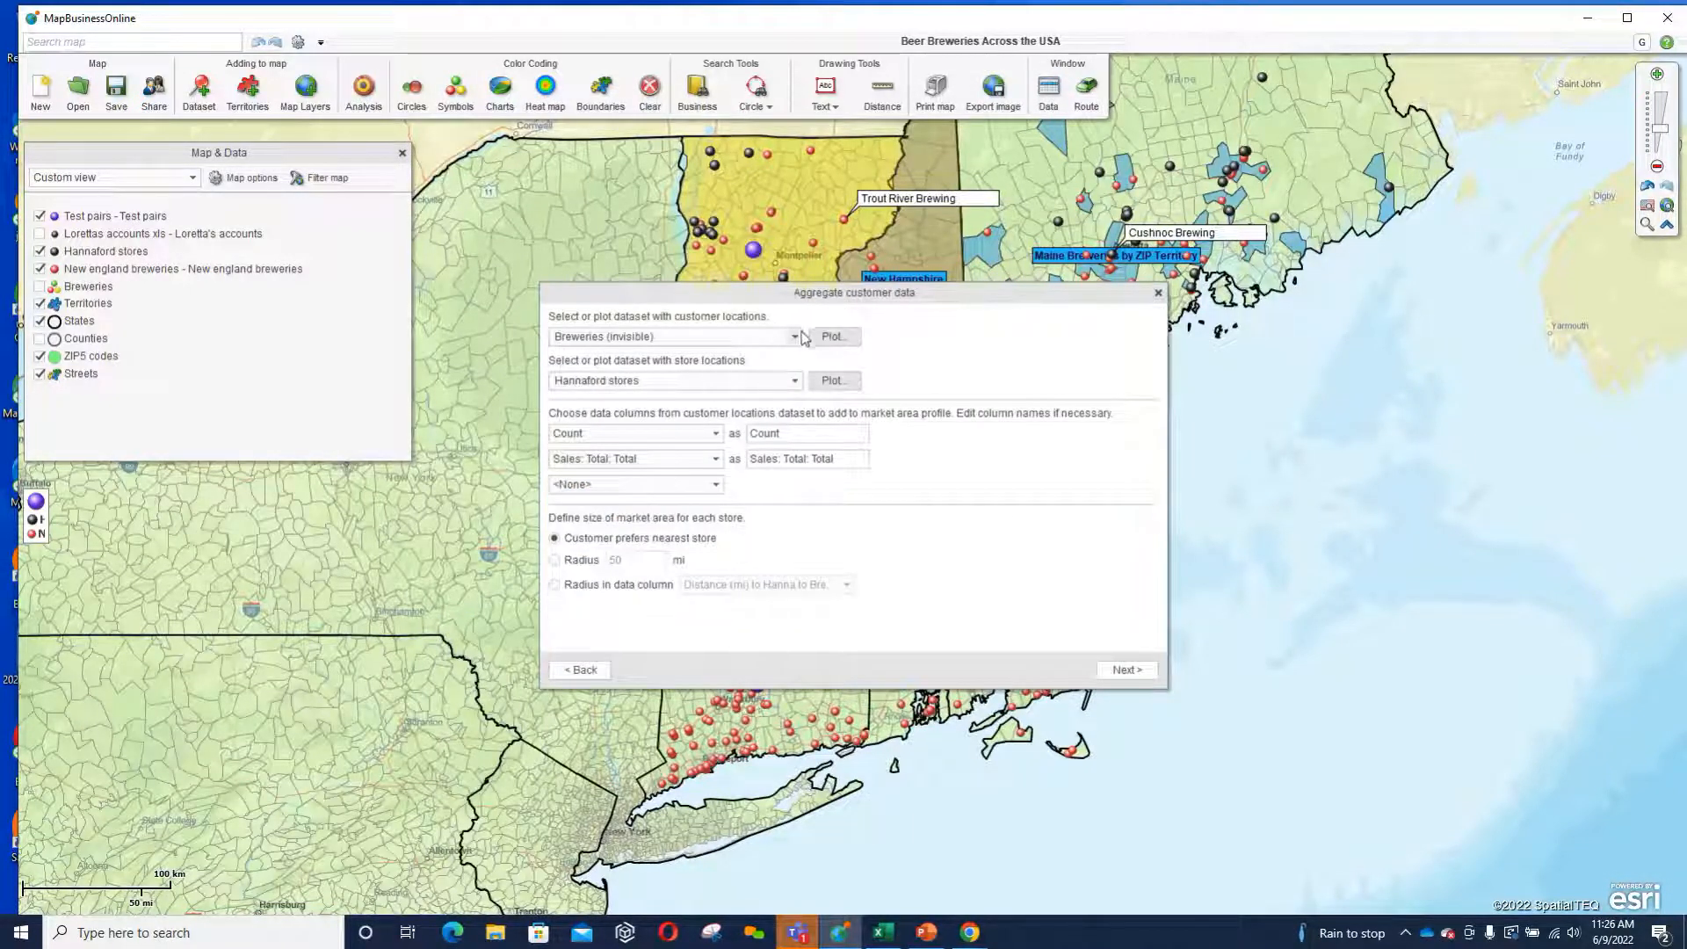
{"action": "left_click", "coordinate": [794, 335]}
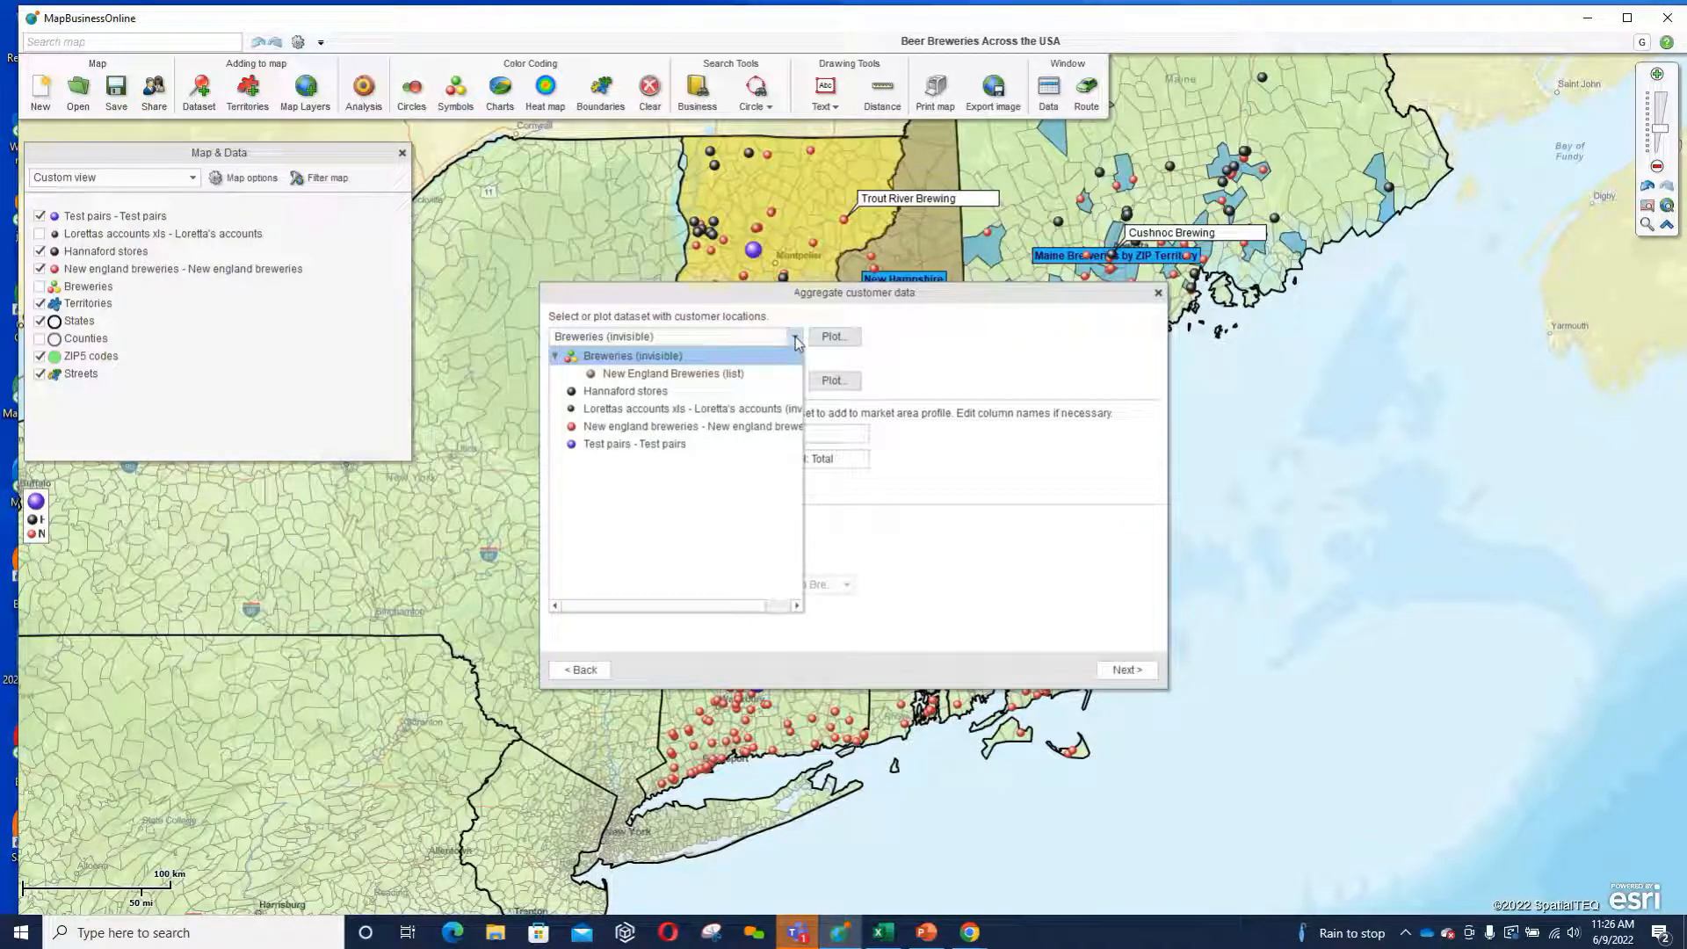
{"action": "left_click", "coordinate": [773, 335]}
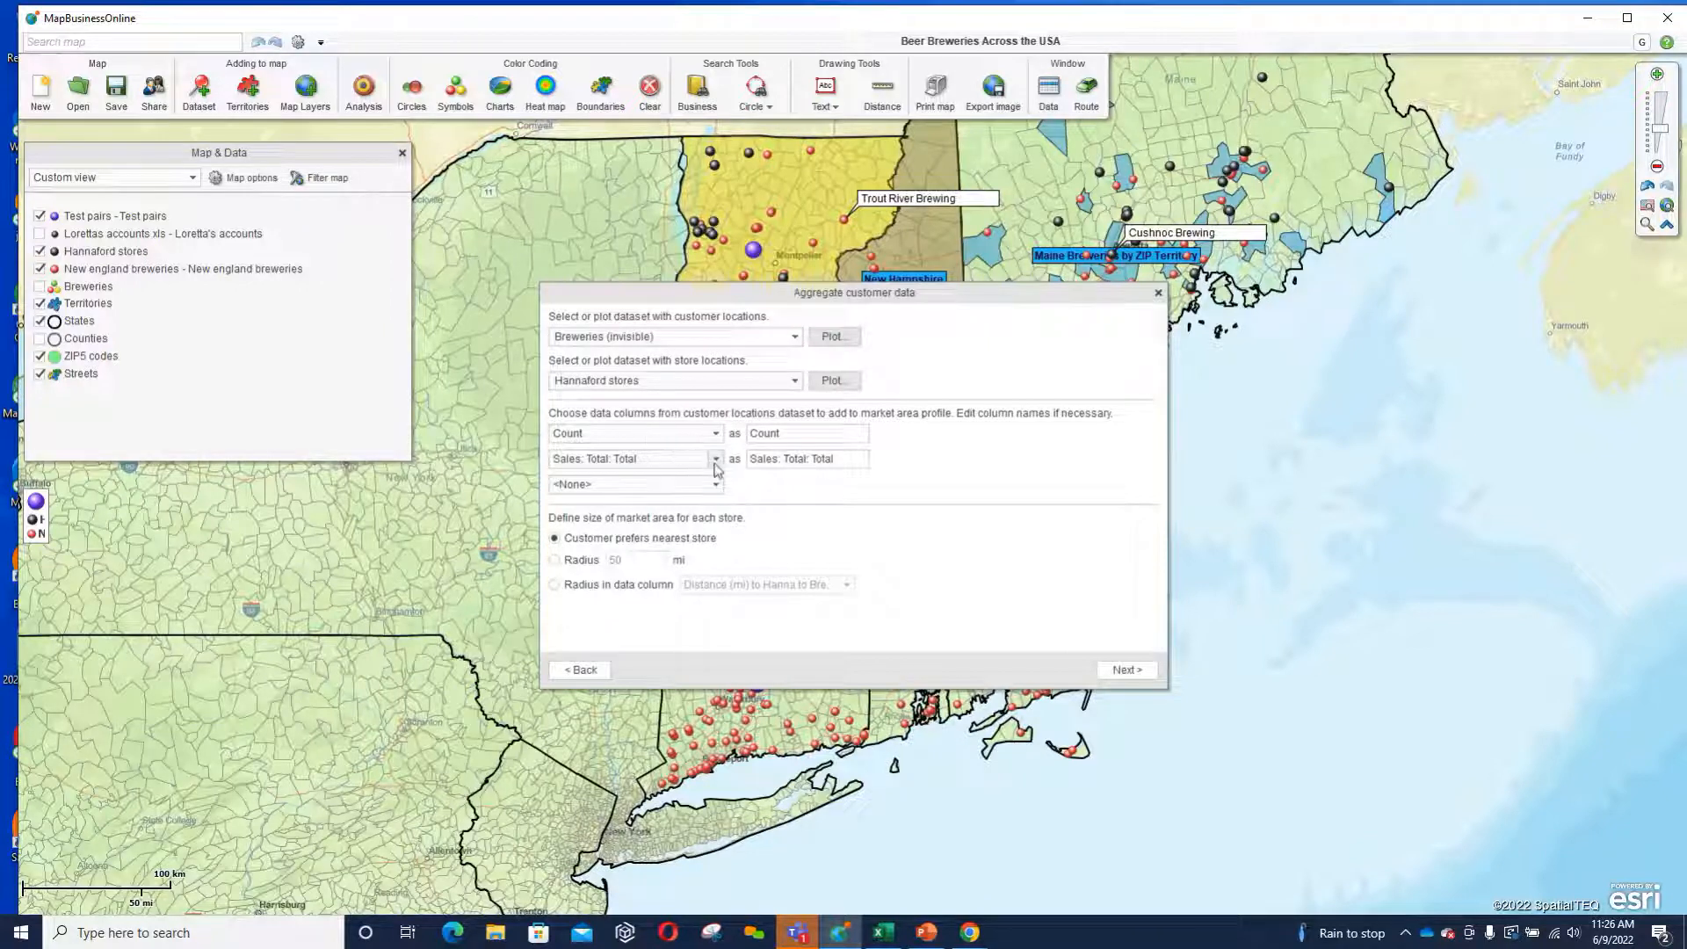
{"action": "left_click", "coordinate": [794, 336]}
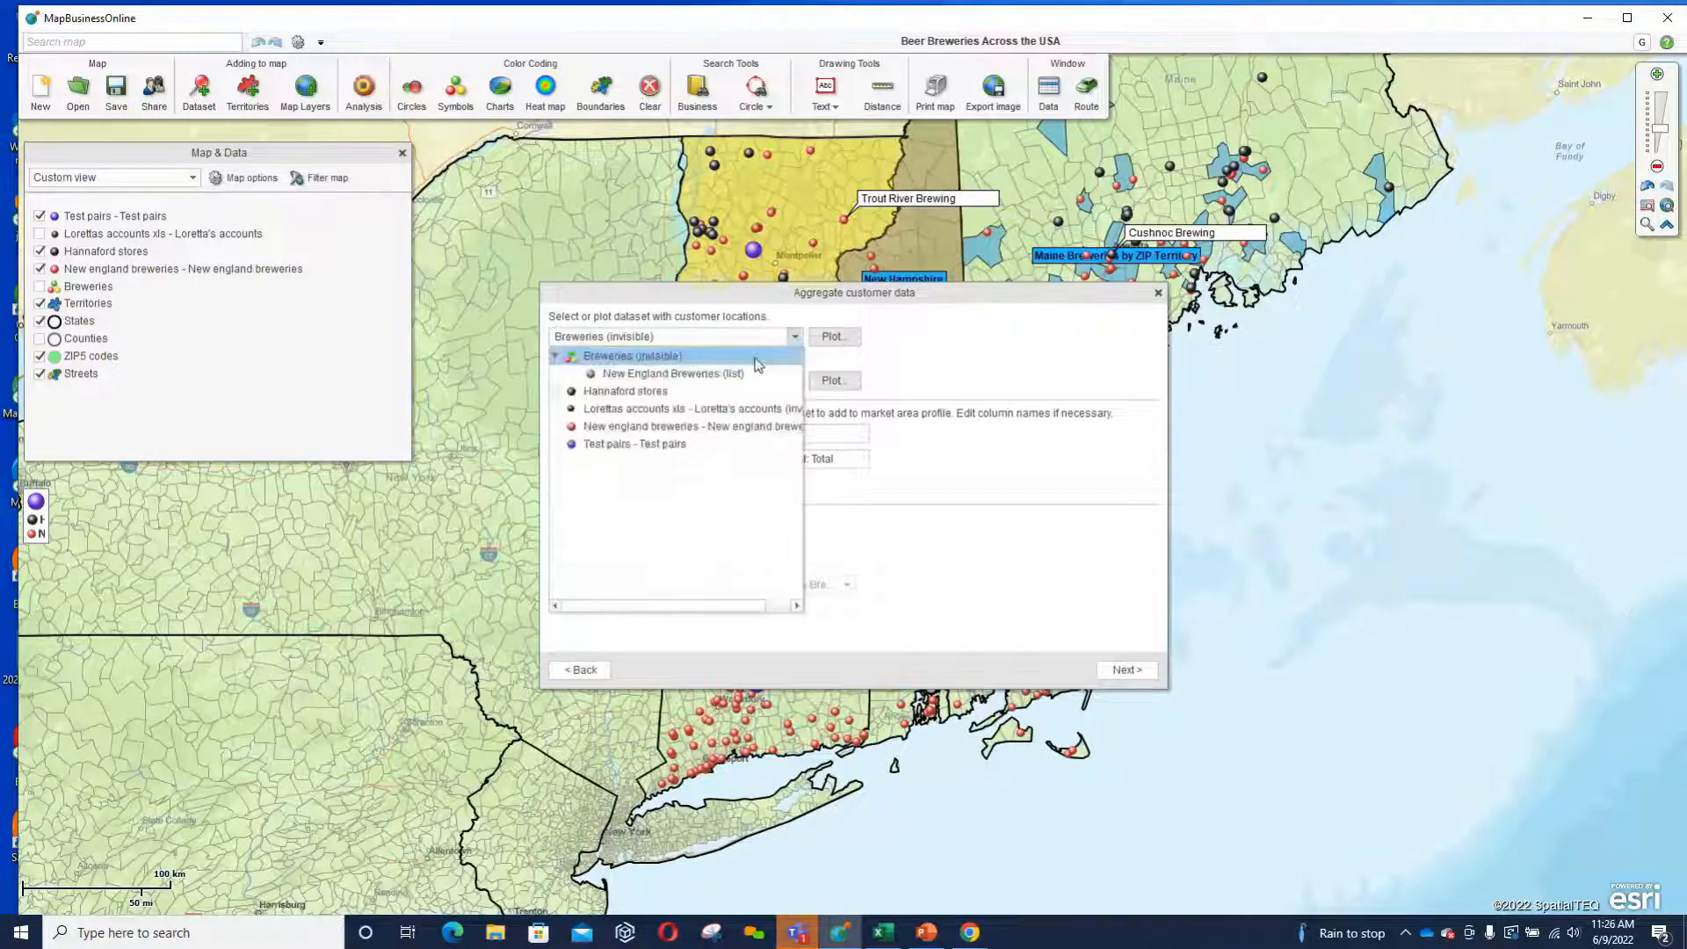
{"action": "left_click", "coordinate": [693, 409]}
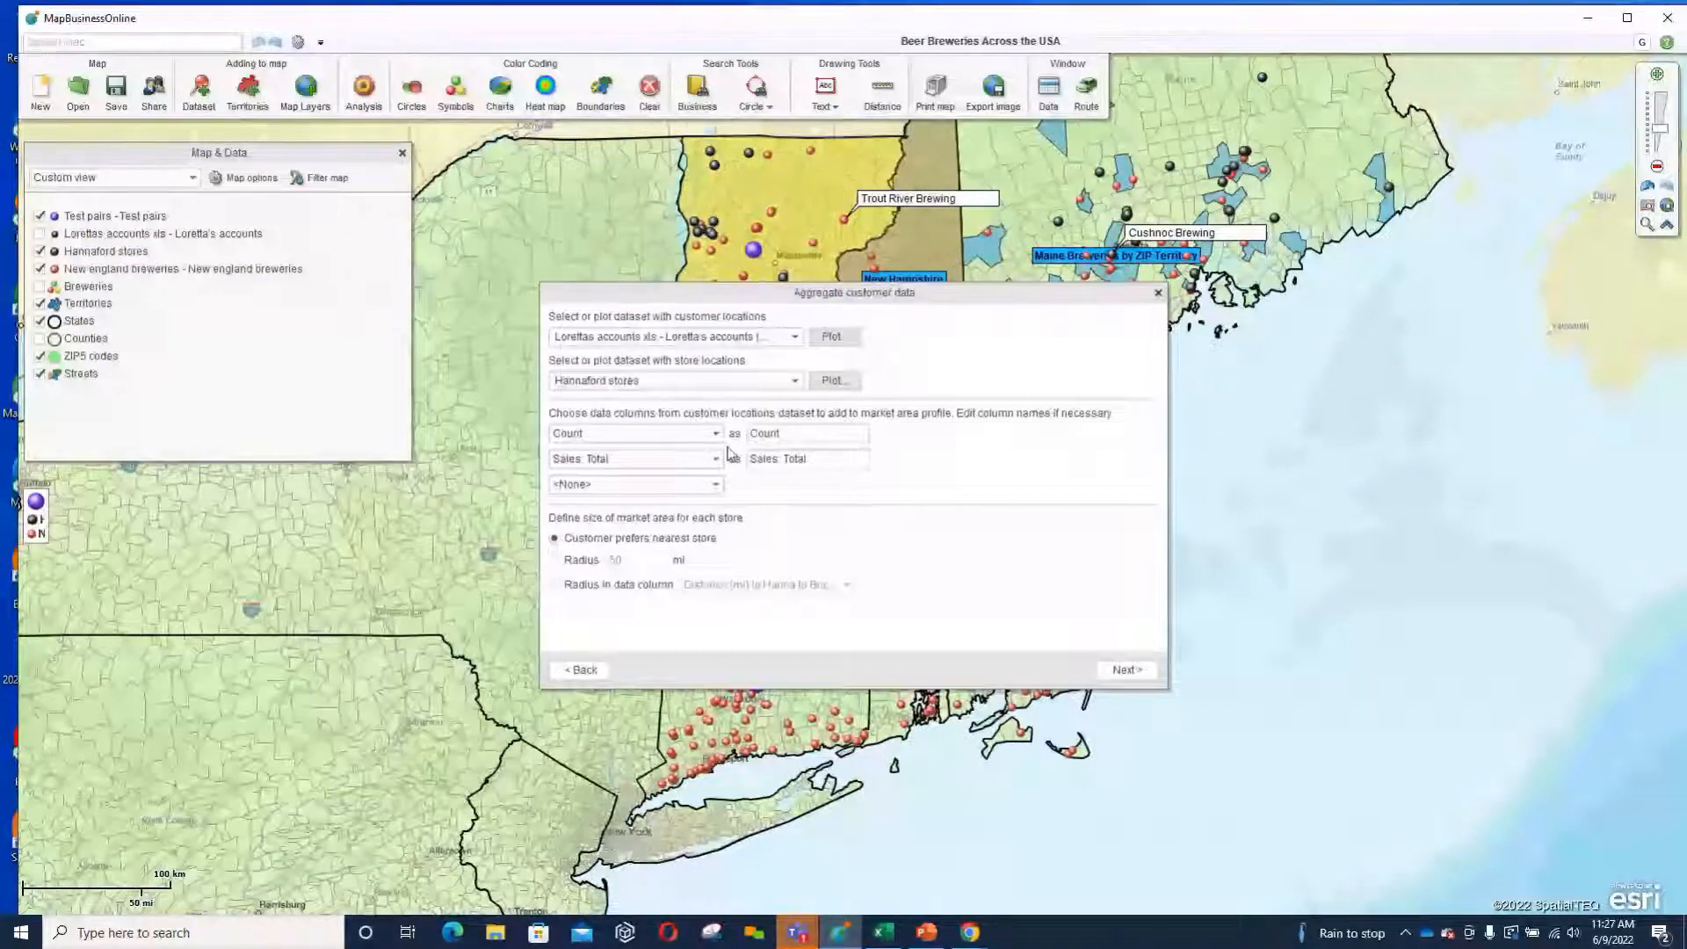
Choose Sales: Total as the first data column to aggregate and Count as the second.
{"action": "left_click", "coordinate": [717, 435]}
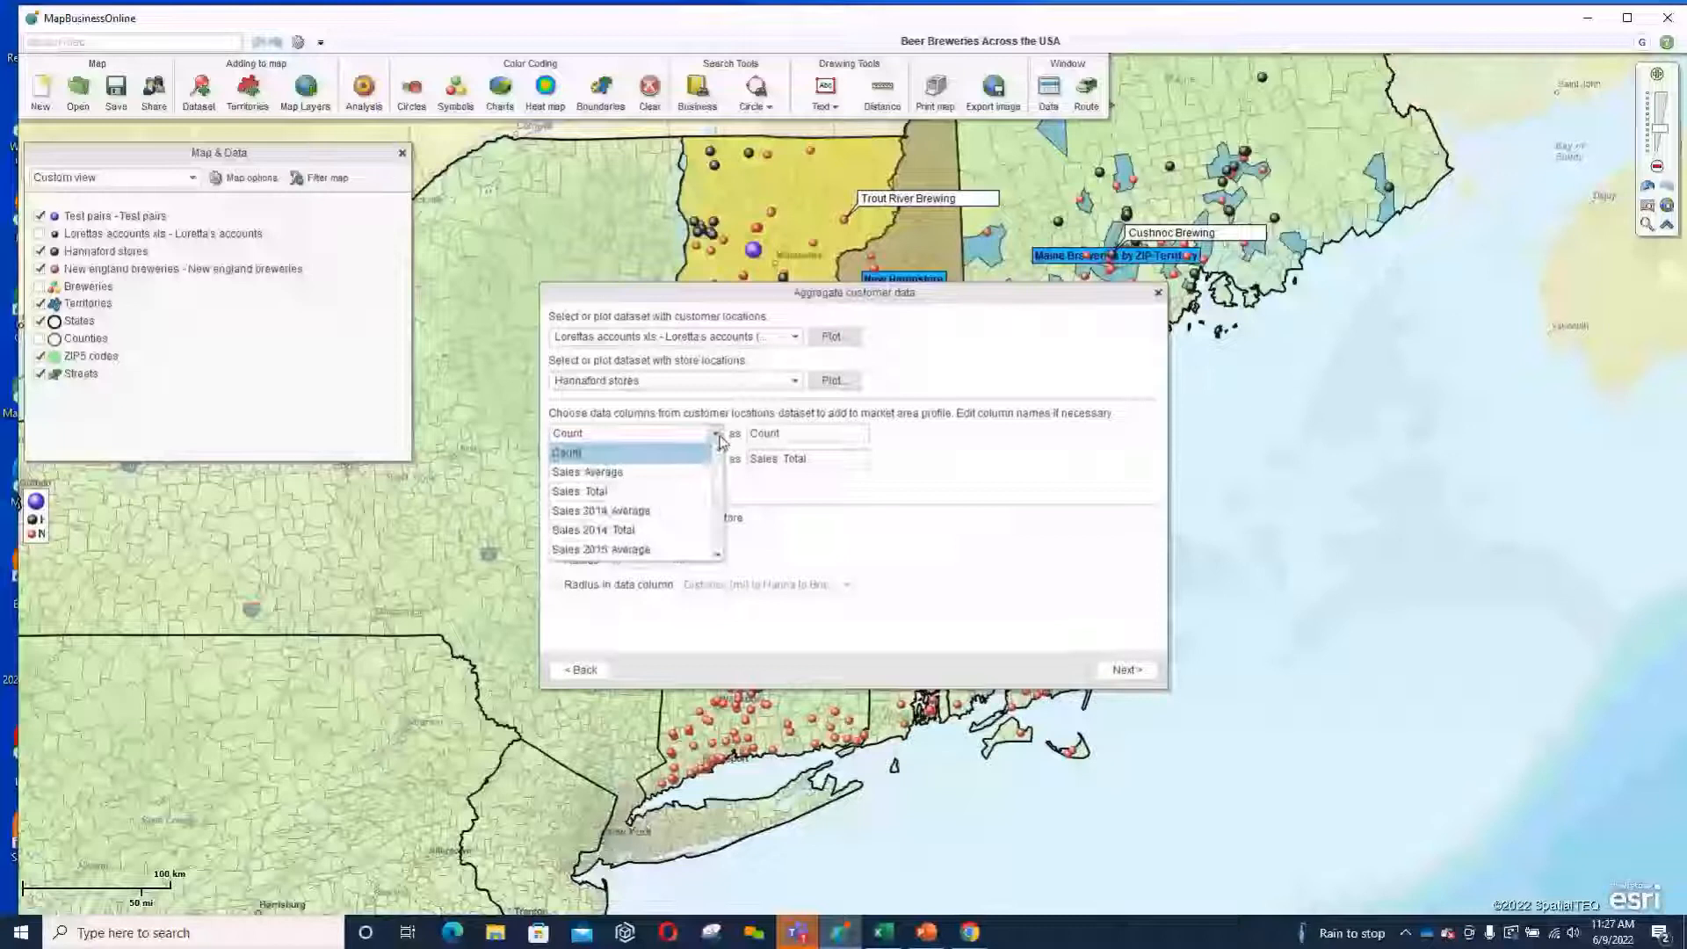
{"action": "left_click", "coordinate": [606, 491]}
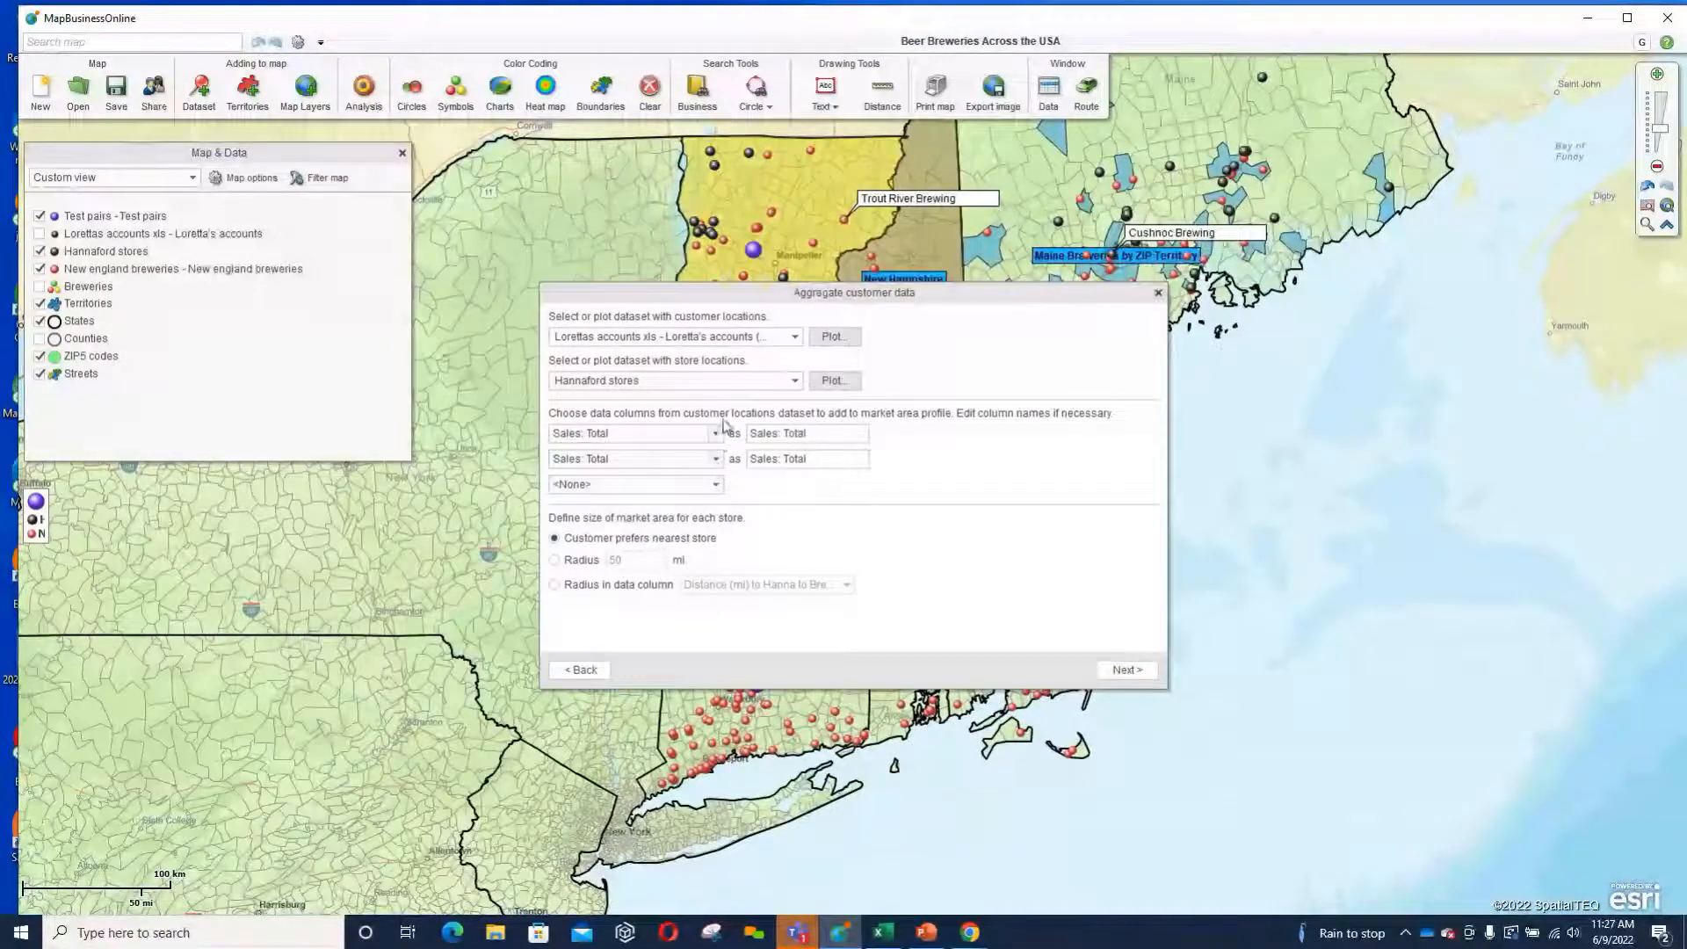
{"action": "left_click", "coordinate": [716, 458]}
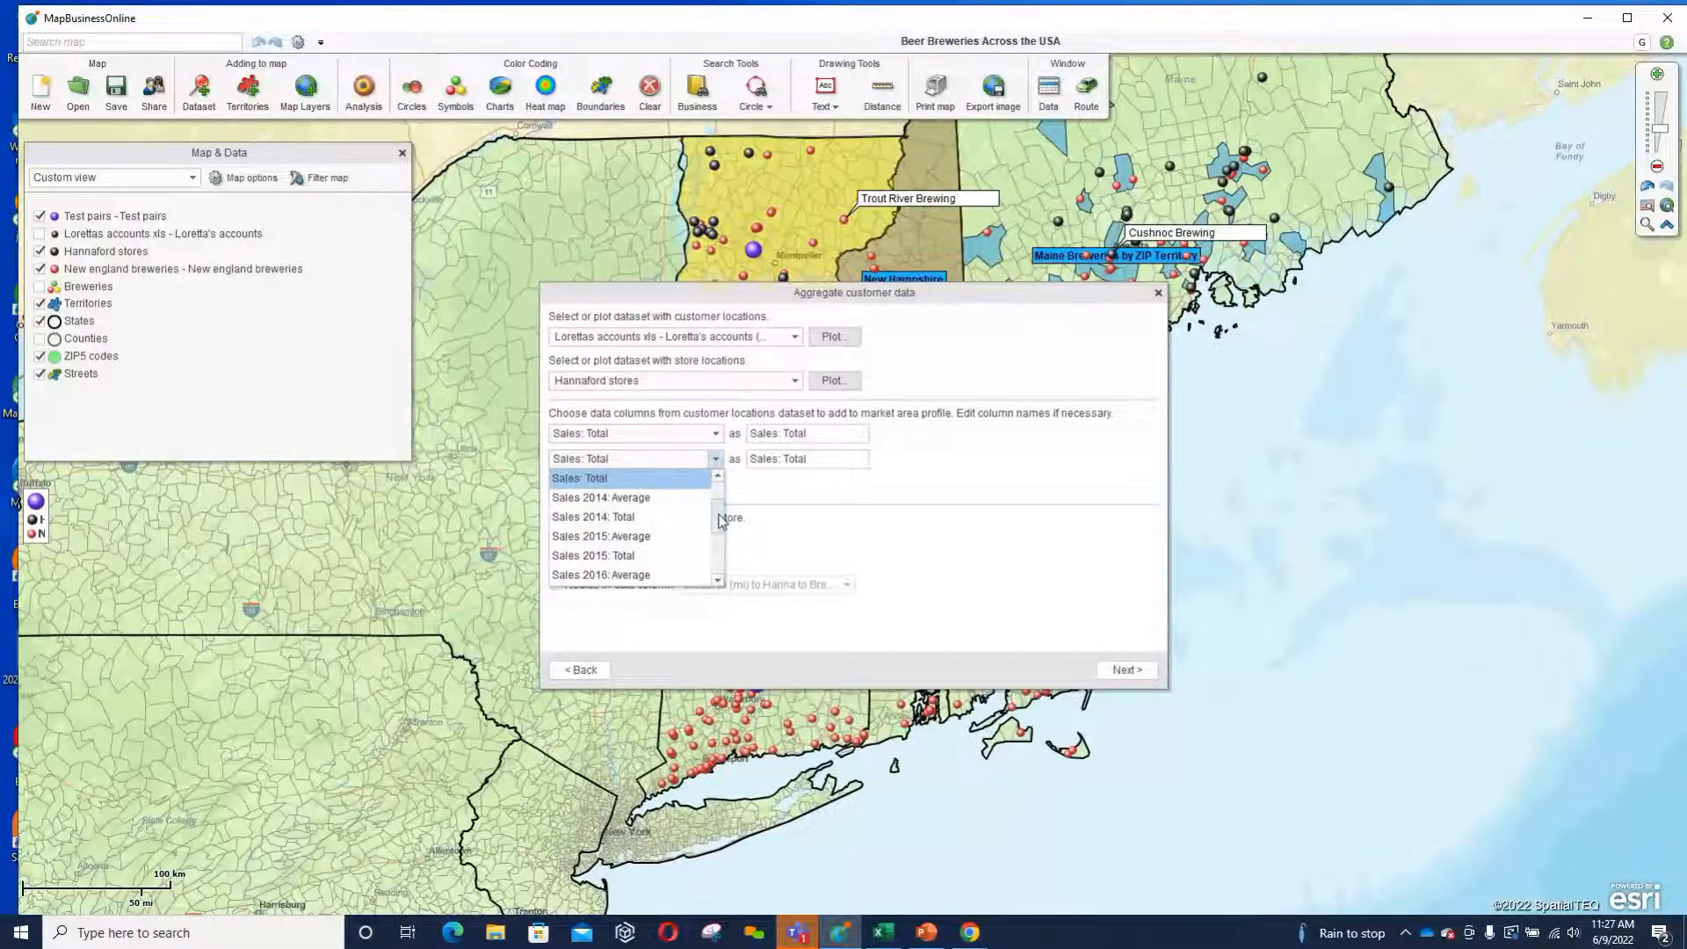
{"action": "left_click_drag", "start_coordinate": [720, 518], "coordinate": [719, 488]}
{"action": "left_click", "coordinate": [648, 497]}
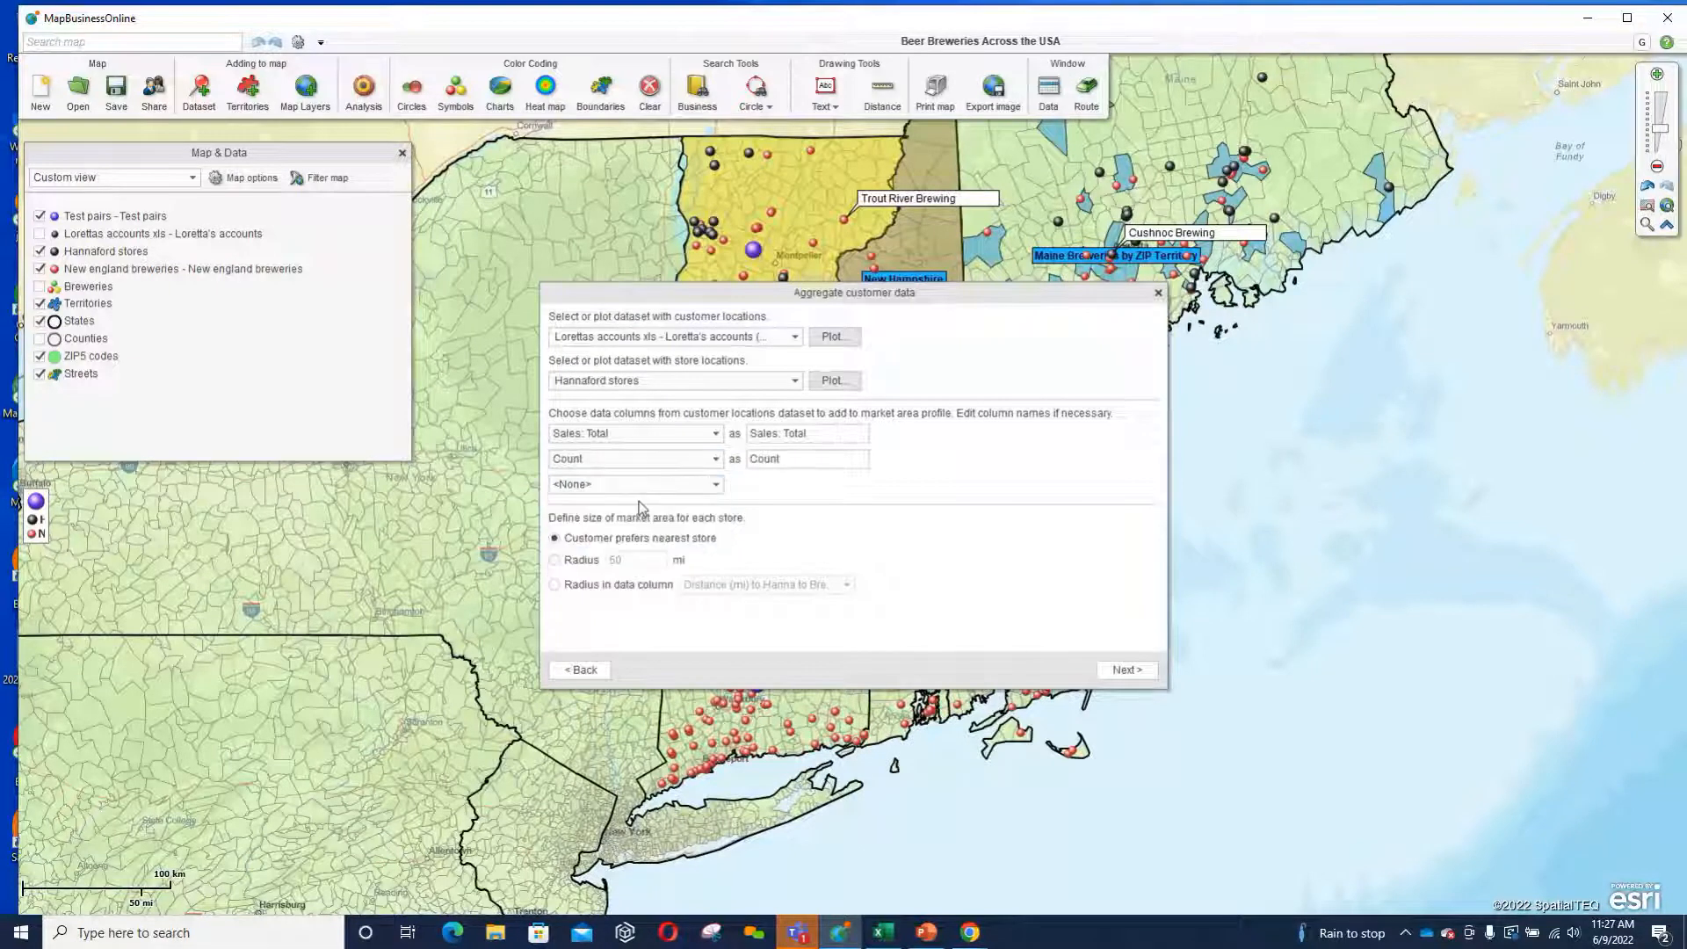
Append GBI to the output names of the Count and Sales: Total columns.
{"action": "left_click", "coordinate": [780, 459]}
{"action": "type", "text": "GE"}
{"action": "left_click", "coordinate": [817, 430]}
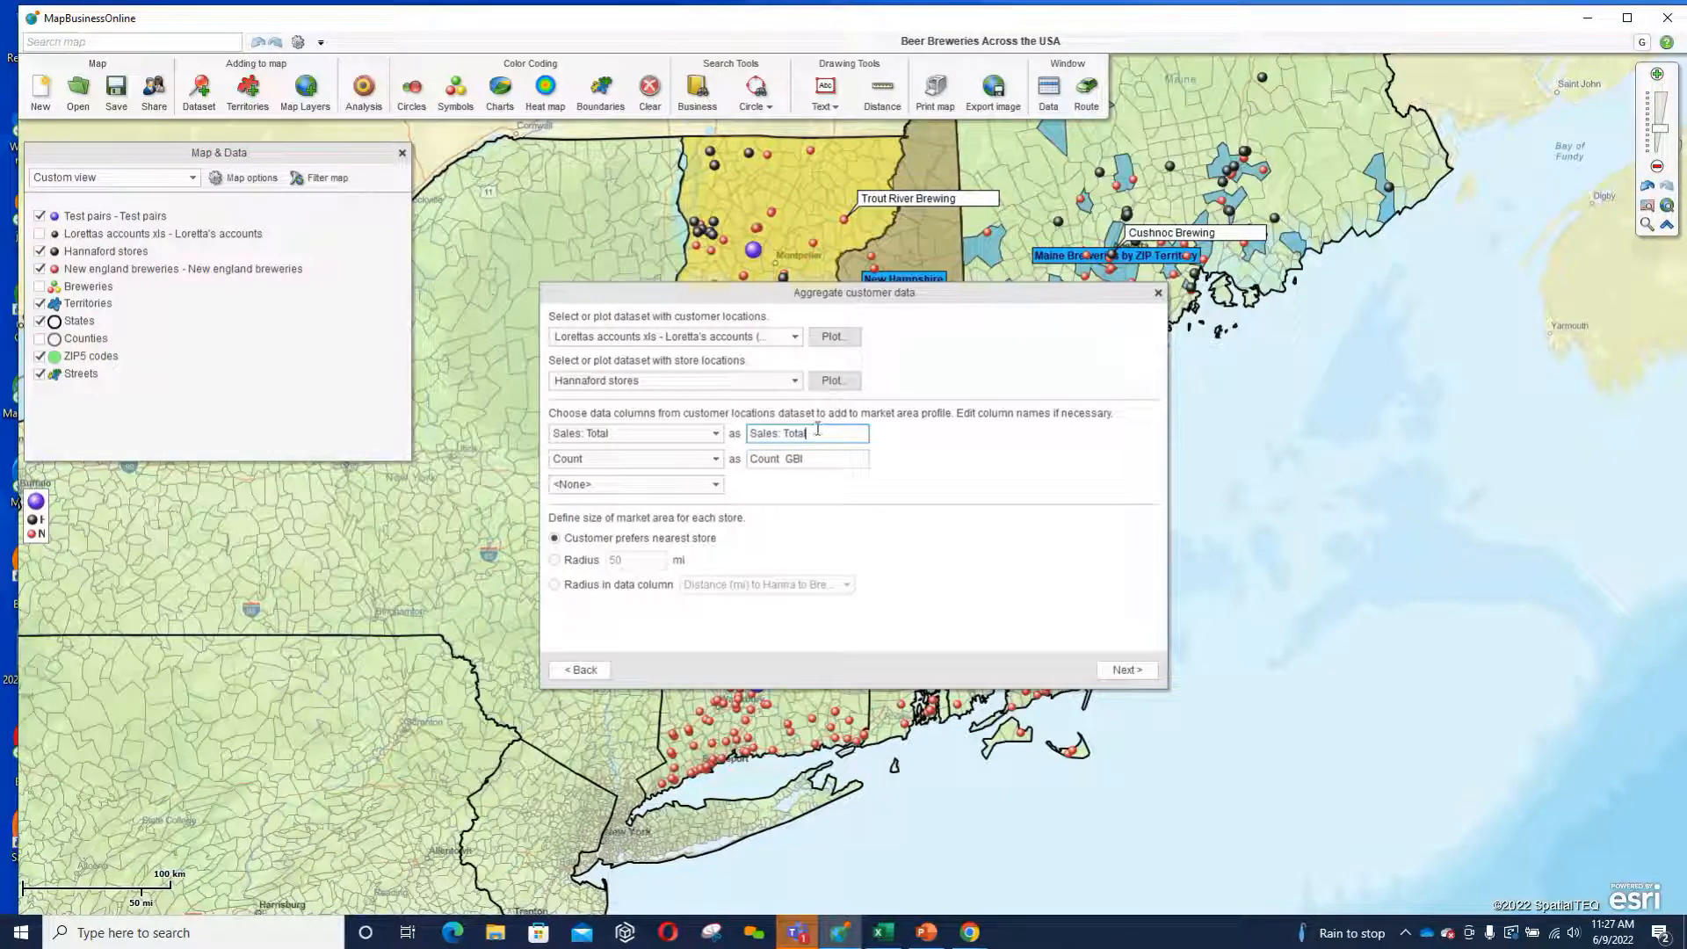
{"action": "type", "text": "G"}
{"action": "type", "text": "GBI"}
Define each store's market area by a radius of 15 miles.
{"action": "left_click", "coordinate": [556, 560]}
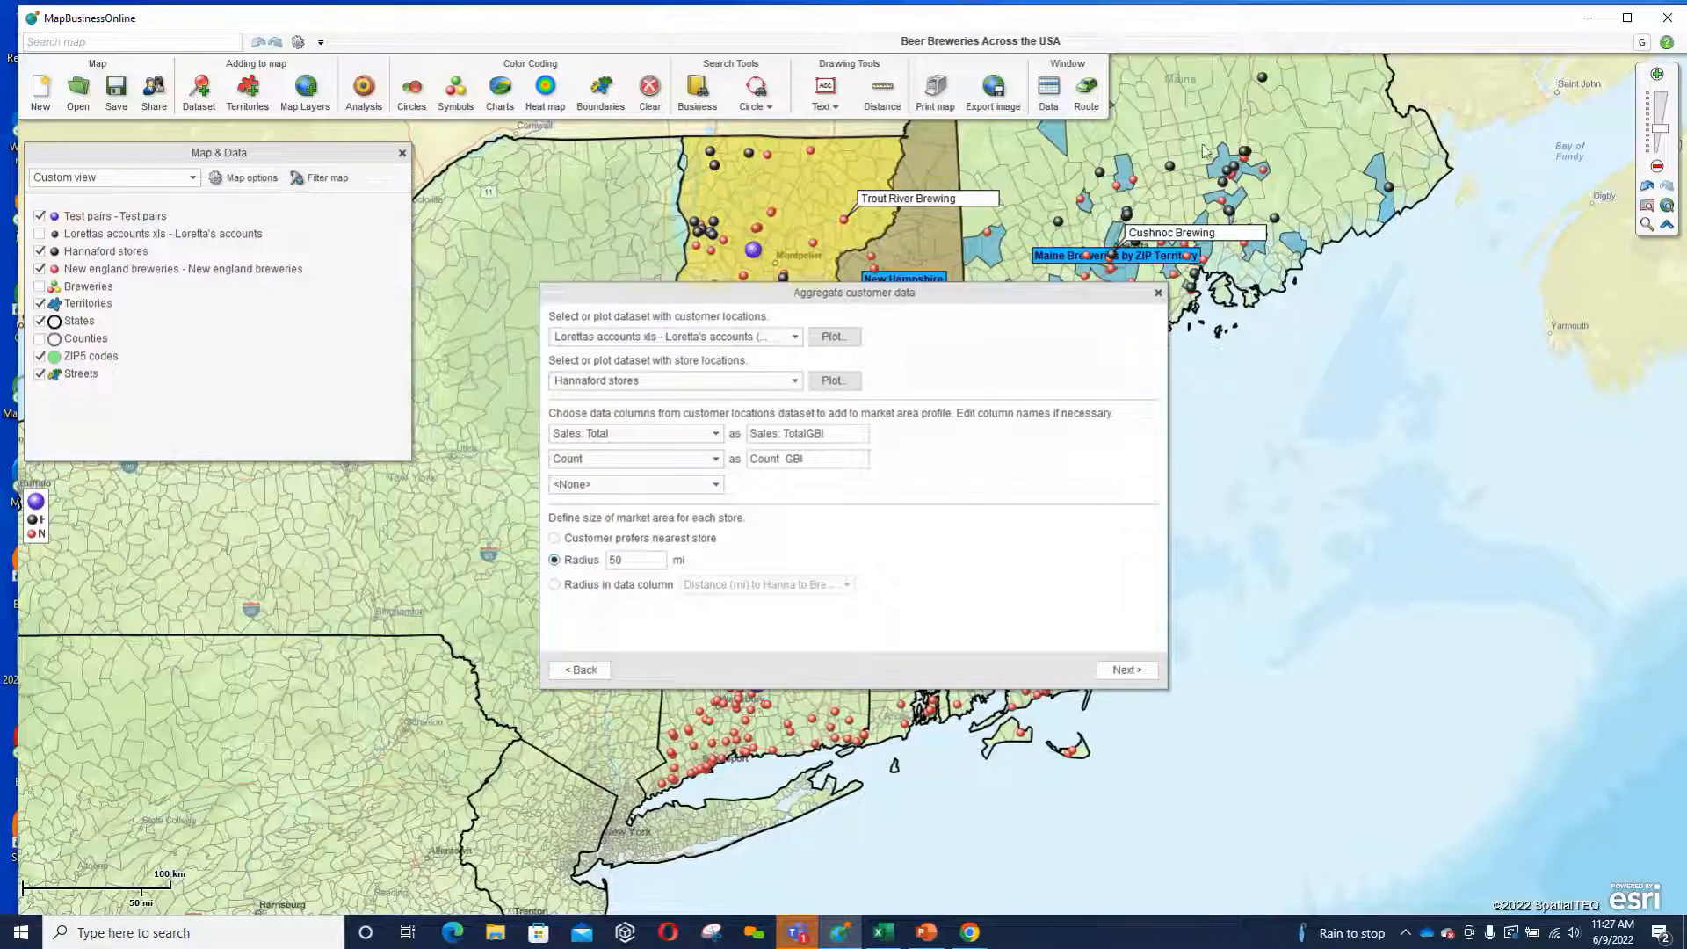
{"action": "double_click", "coordinate": [632, 560]}
{"action": "type", "text": "15"}
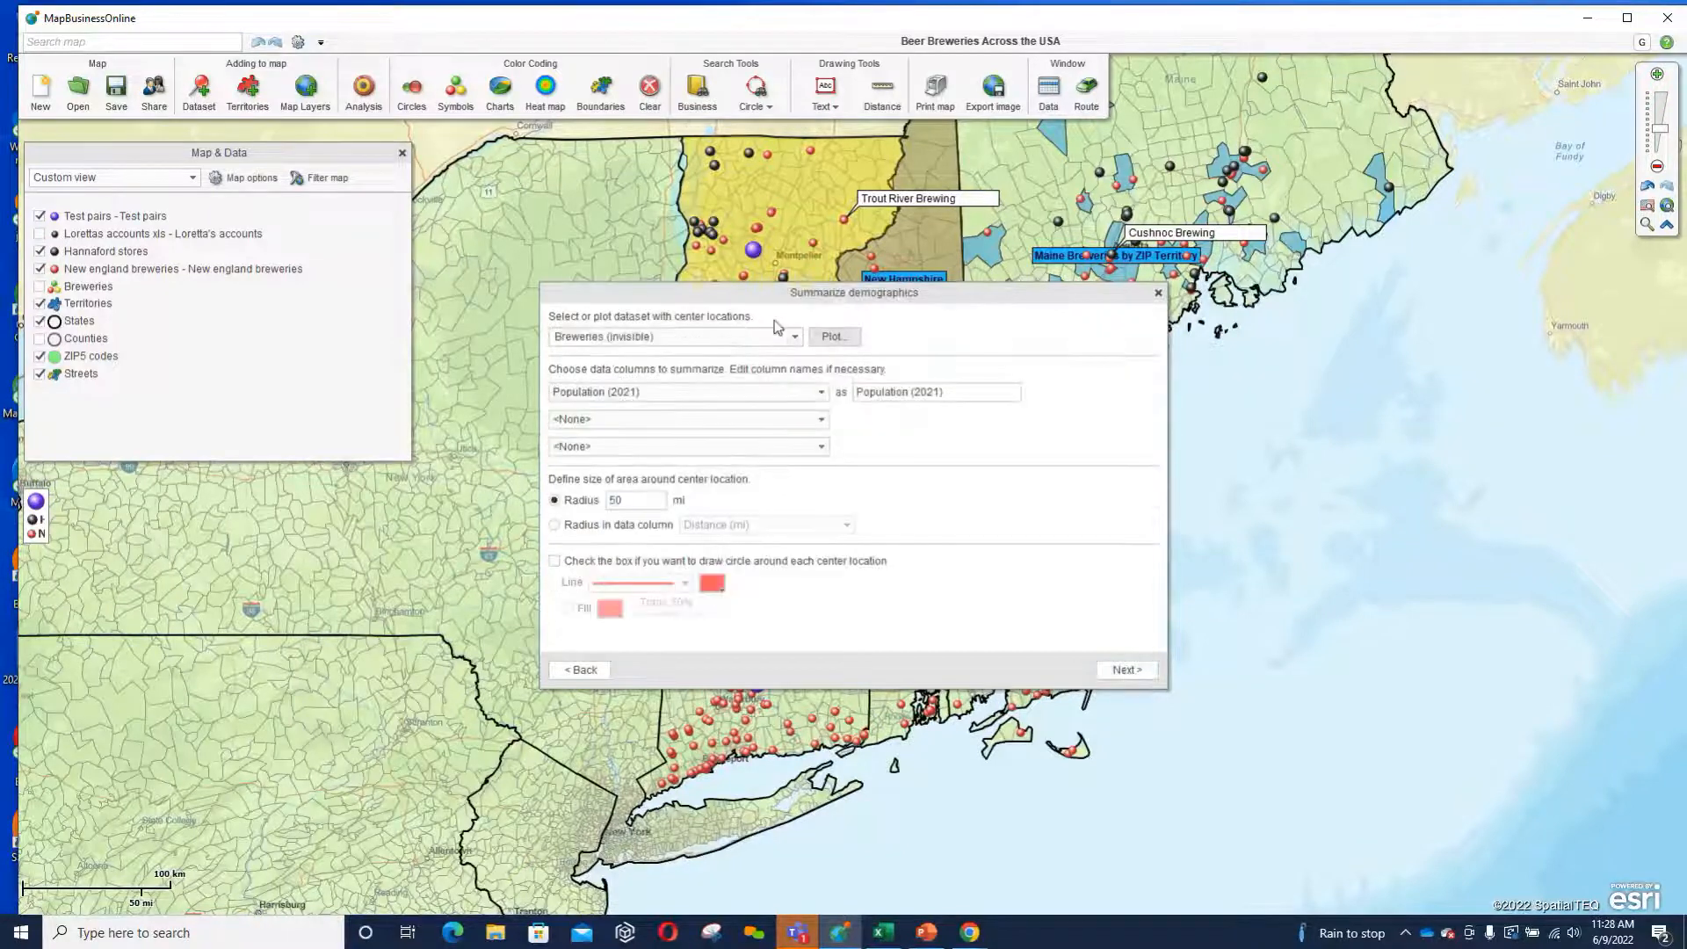
Choose the New England Breweries list as the center locations for the Summarize demographics analysis.
{"action": "left_click", "coordinate": [793, 338]}
{"action": "left_click", "coordinate": [793, 338]}
{"action": "left_click", "coordinate": [795, 339]}
{"action": "left_click", "coordinate": [761, 373]}
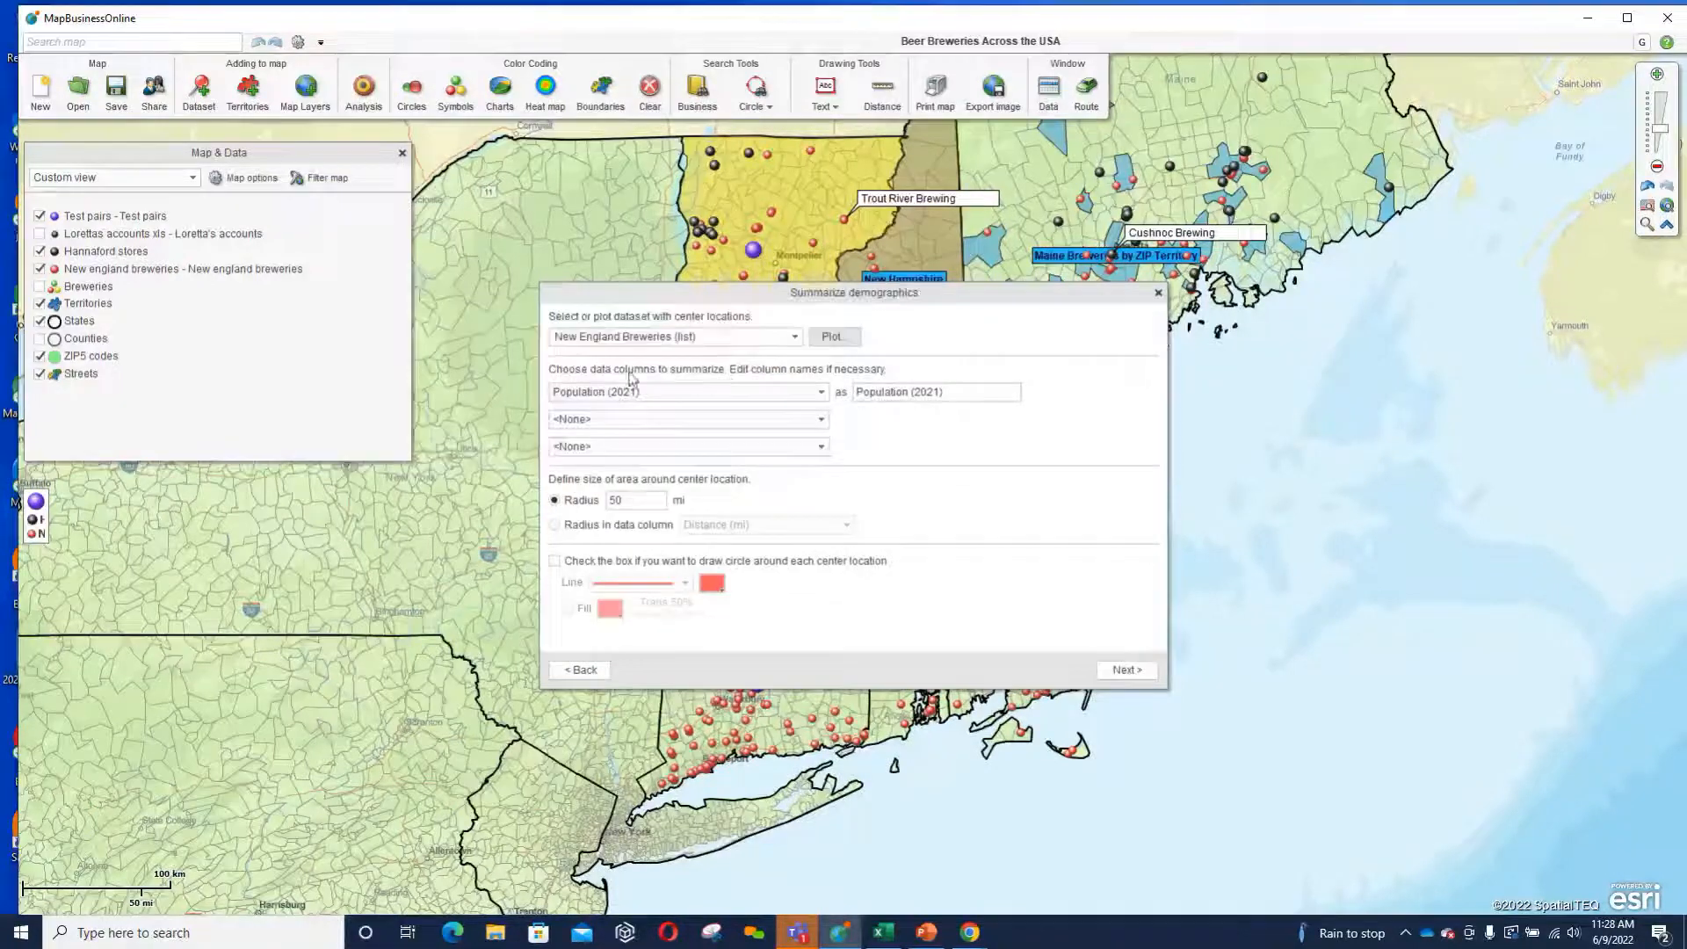
Add Travel time to work (2019): 60 - 89 min and Households (2019): Income $15,000 - $19,999 as columns to summarize.
{"action": "left_click", "coordinate": [821, 419]}
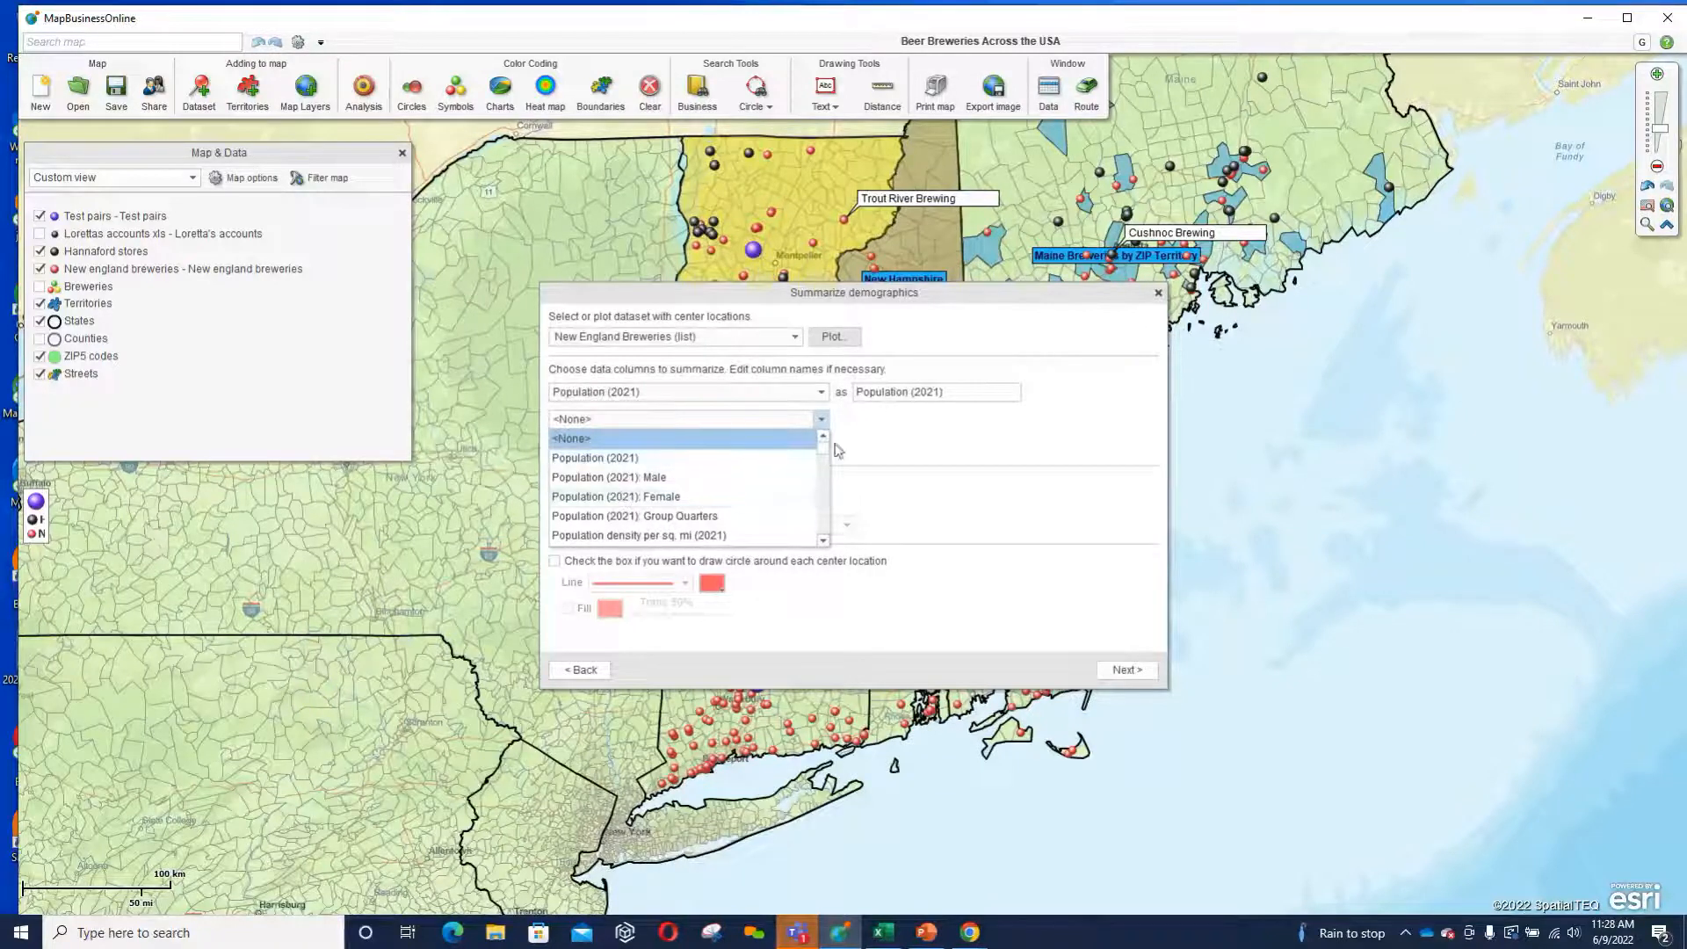
{"action": "left_click_drag", "start_coordinate": [824, 446], "coordinate": [826, 469]}
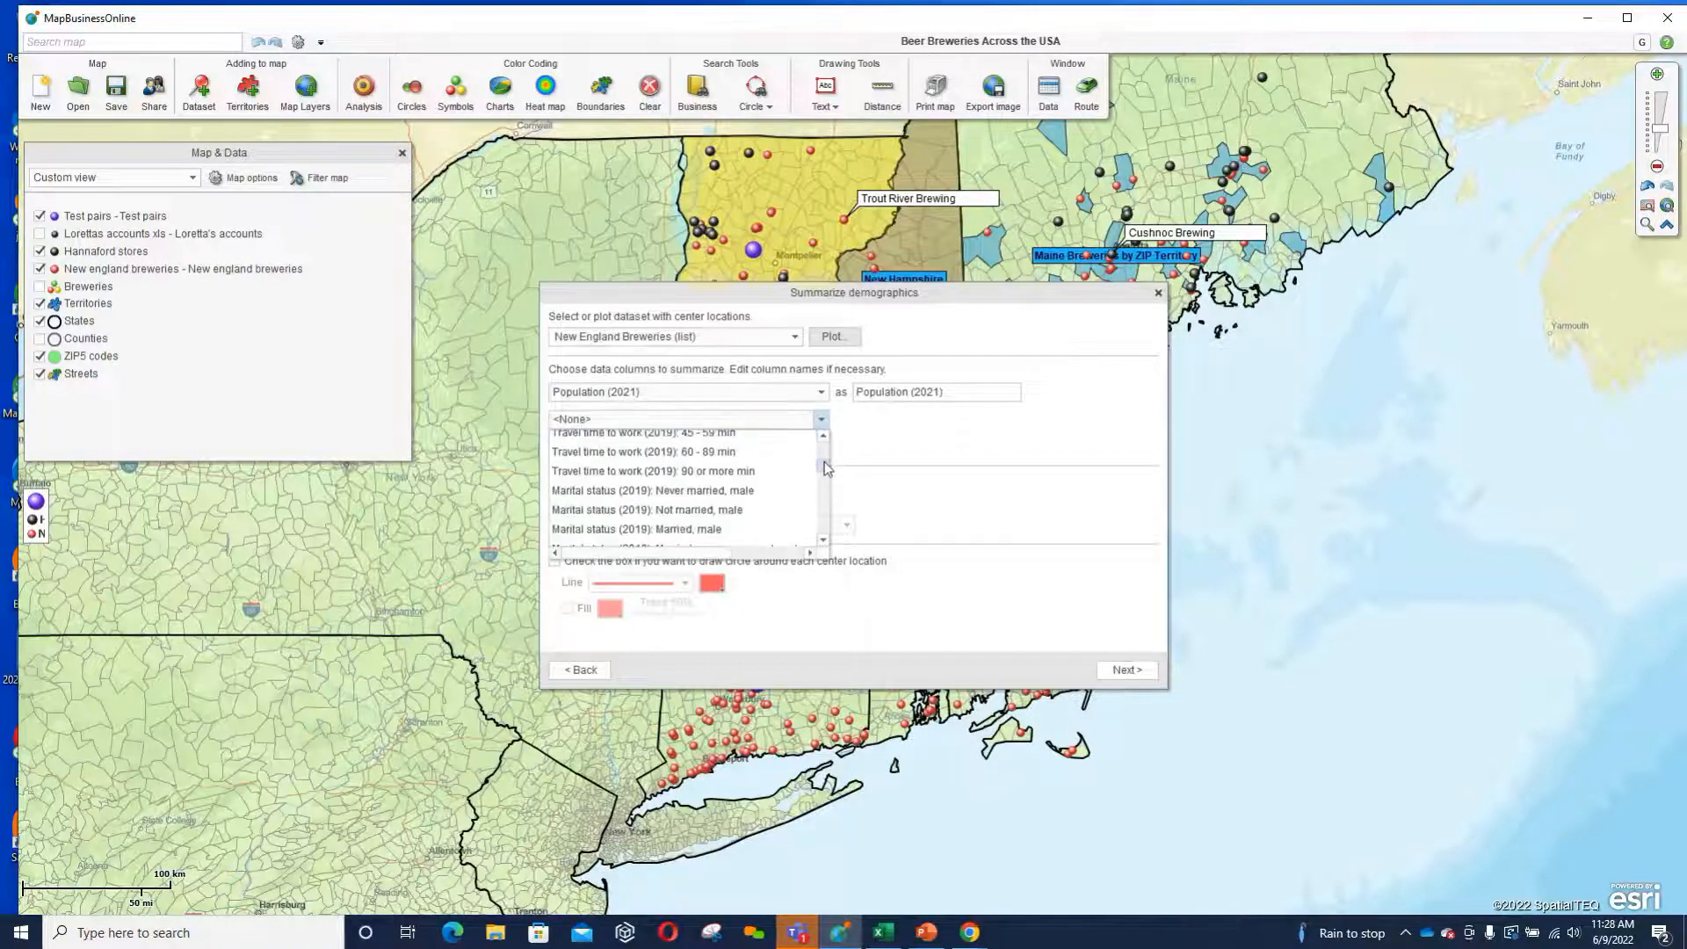
{"action": "left_click", "coordinate": [663, 452]}
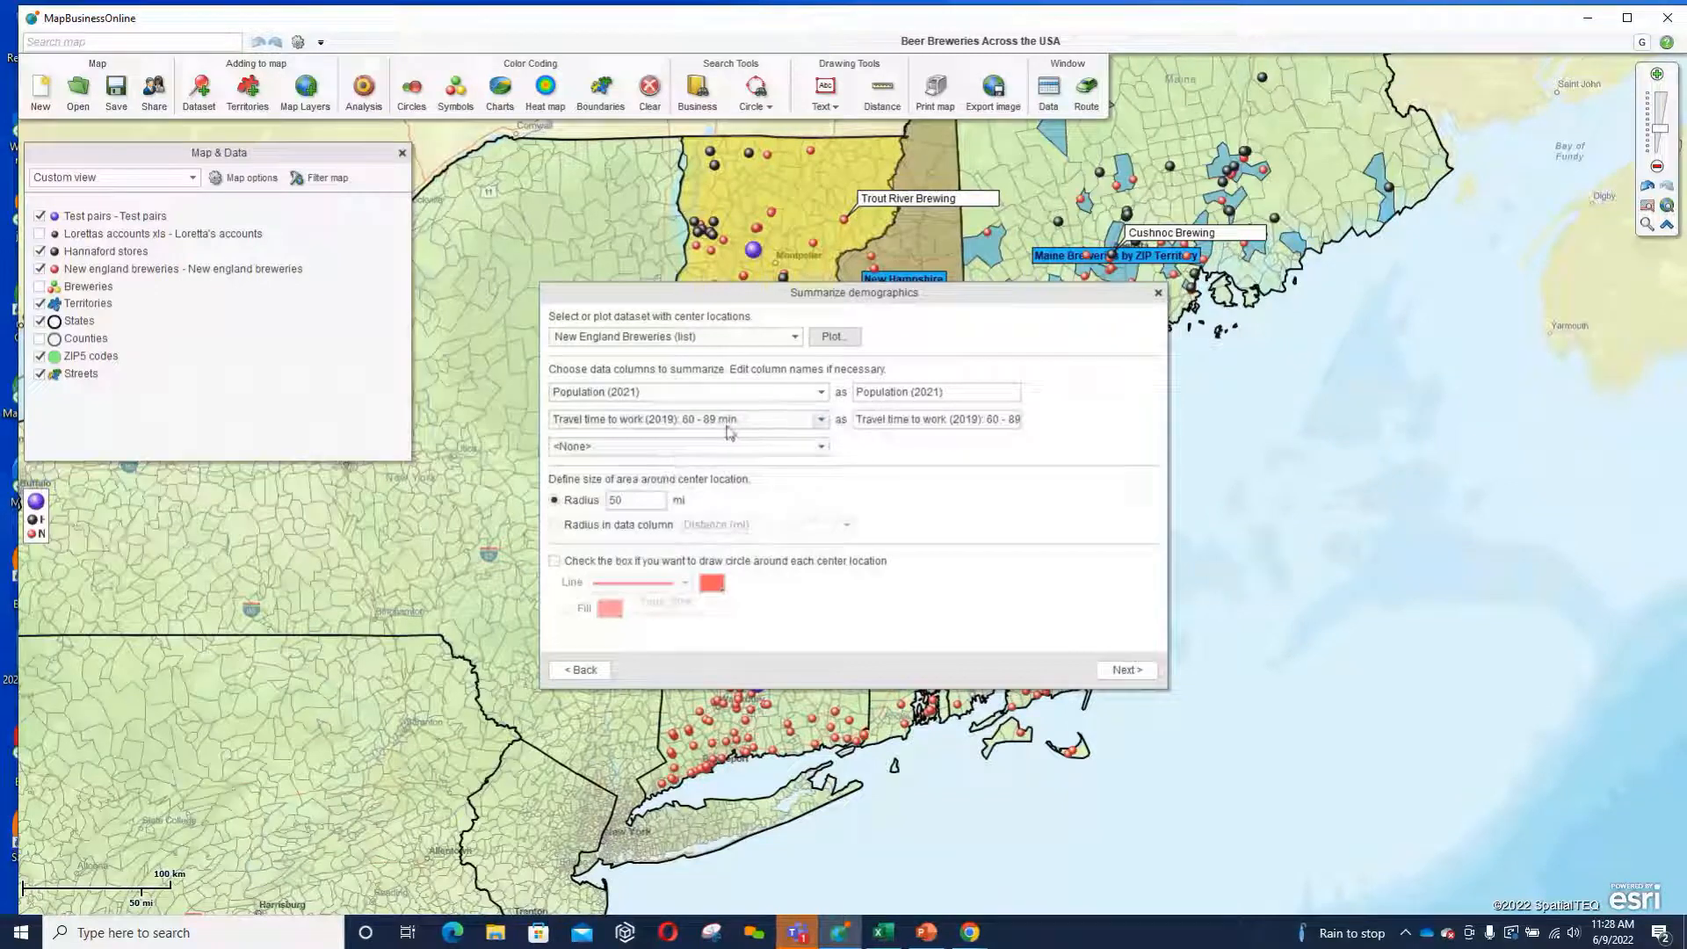
{"action": "left_click", "coordinate": [818, 444]}
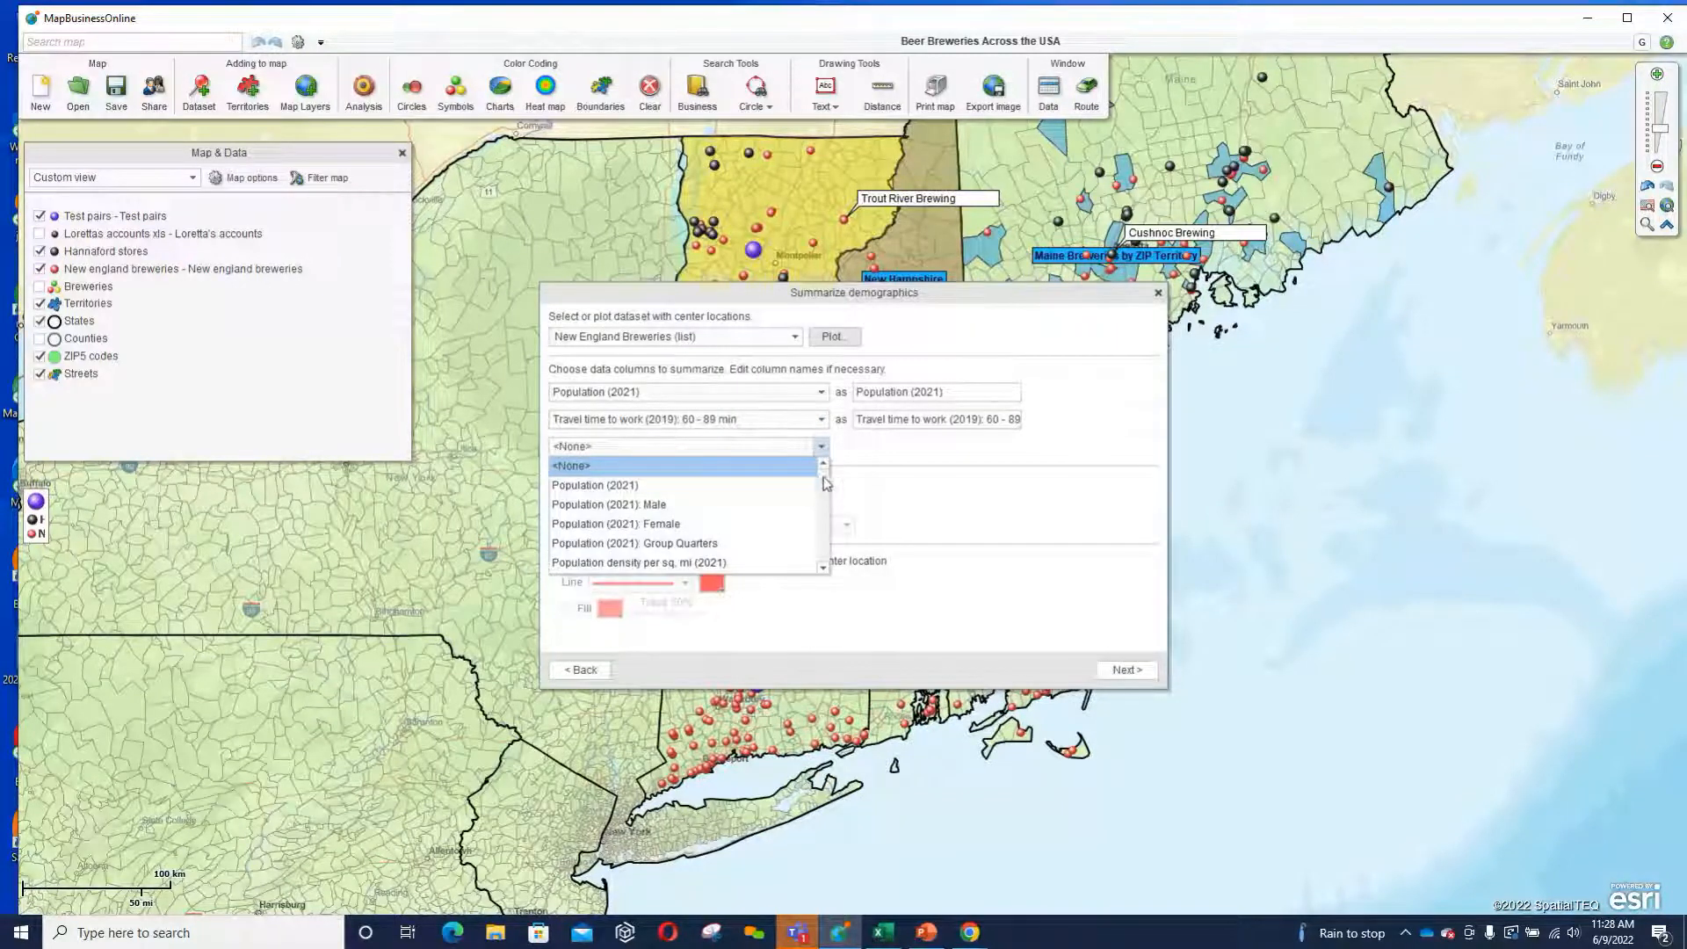
{"action": "left_click_drag", "start_coordinate": [826, 485], "coordinate": [826, 505]}
{"action": "left_click", "coordinate": [736, 522]}
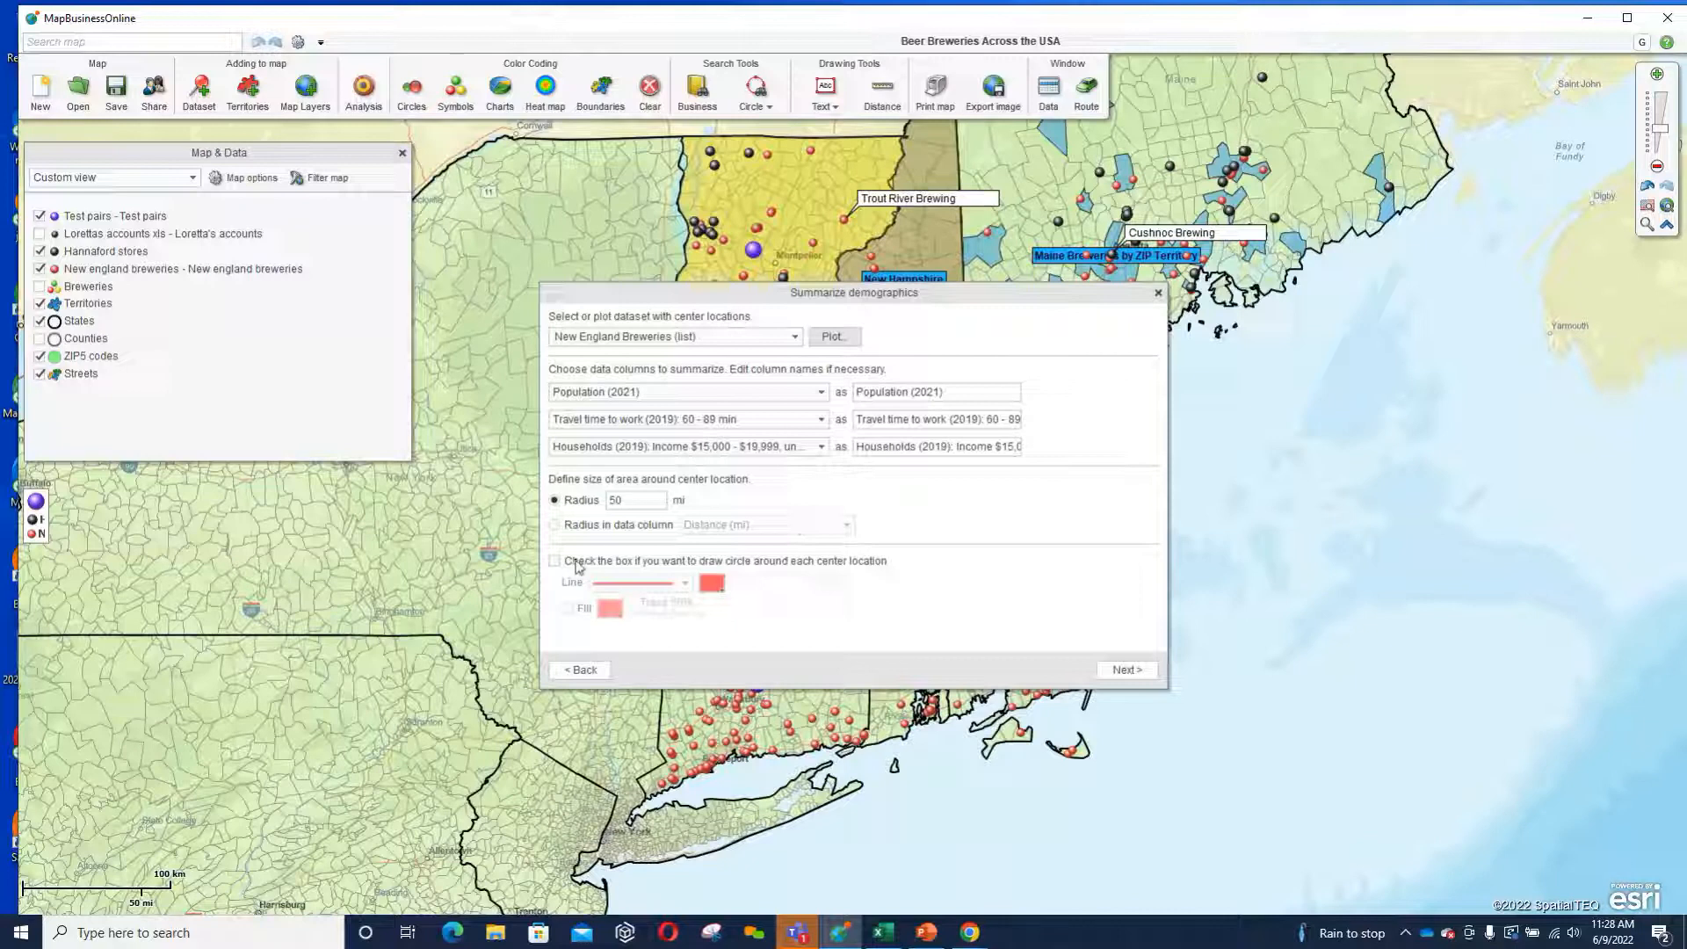
{"action": "left_click", "coordinate": [555, 524]}
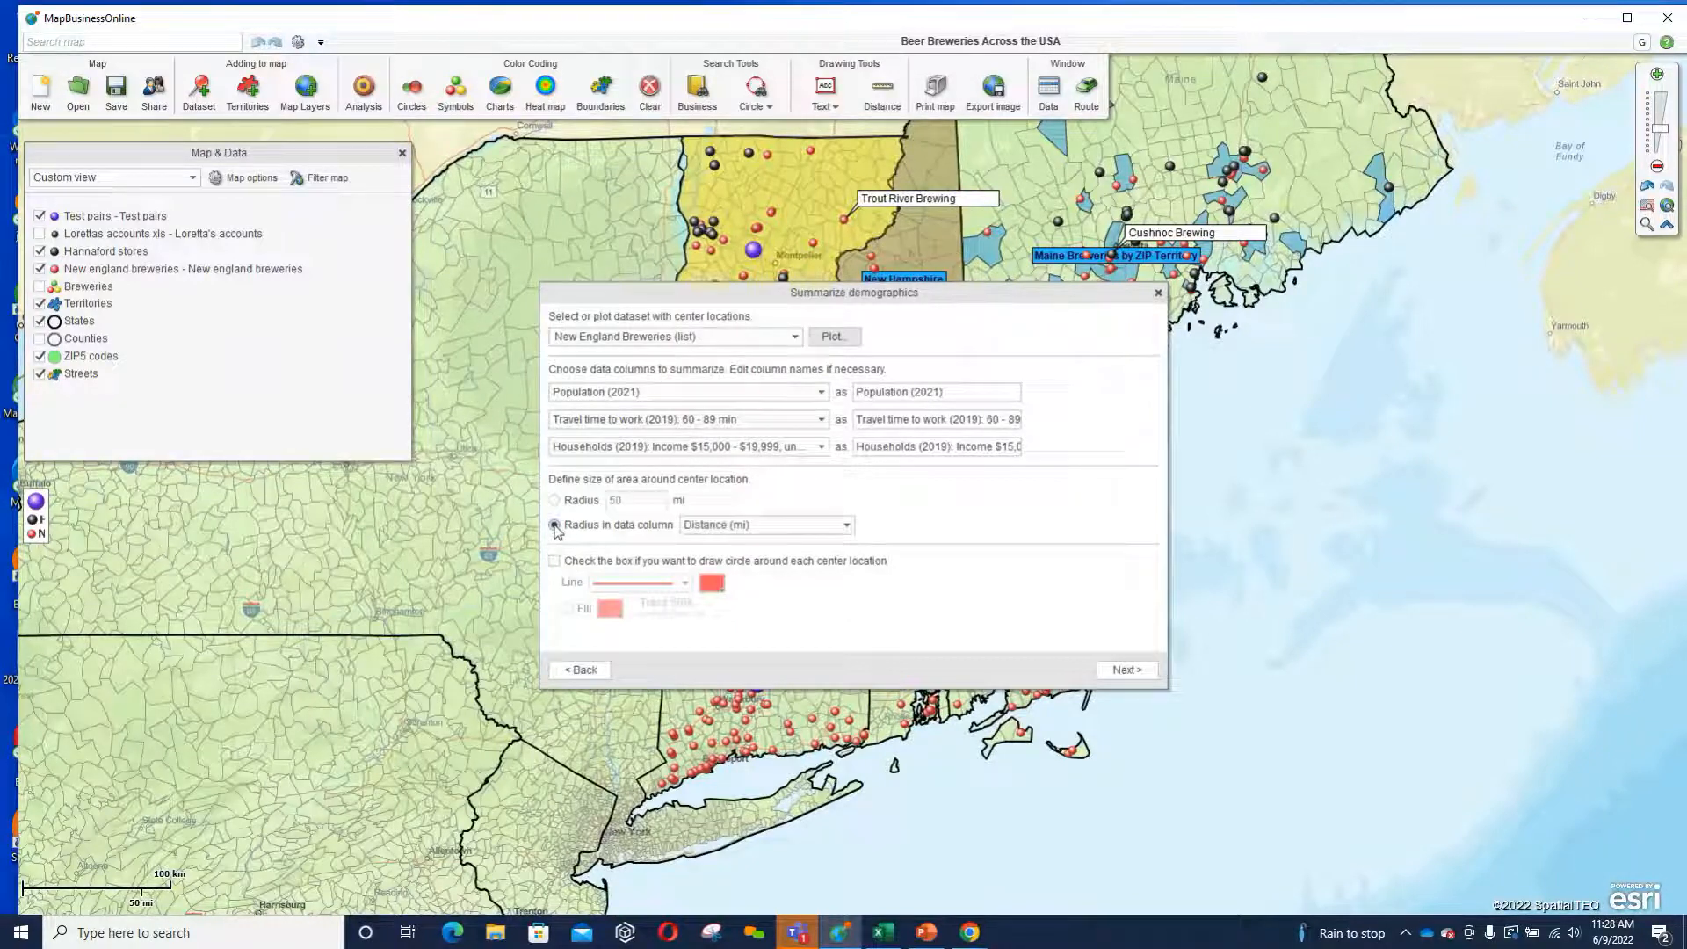
{"action": "left_click", "coordinate": [845, 525]}
{"action": "left_click", "coordinate": [867, 497]}
Use a fixed radius of 10 miles around each center location and run the demographic summary through to completion.
{"action": "left_click", "coordinate": [554, 499]}
{"action": "double_click", "coordinate": [613, 500]}
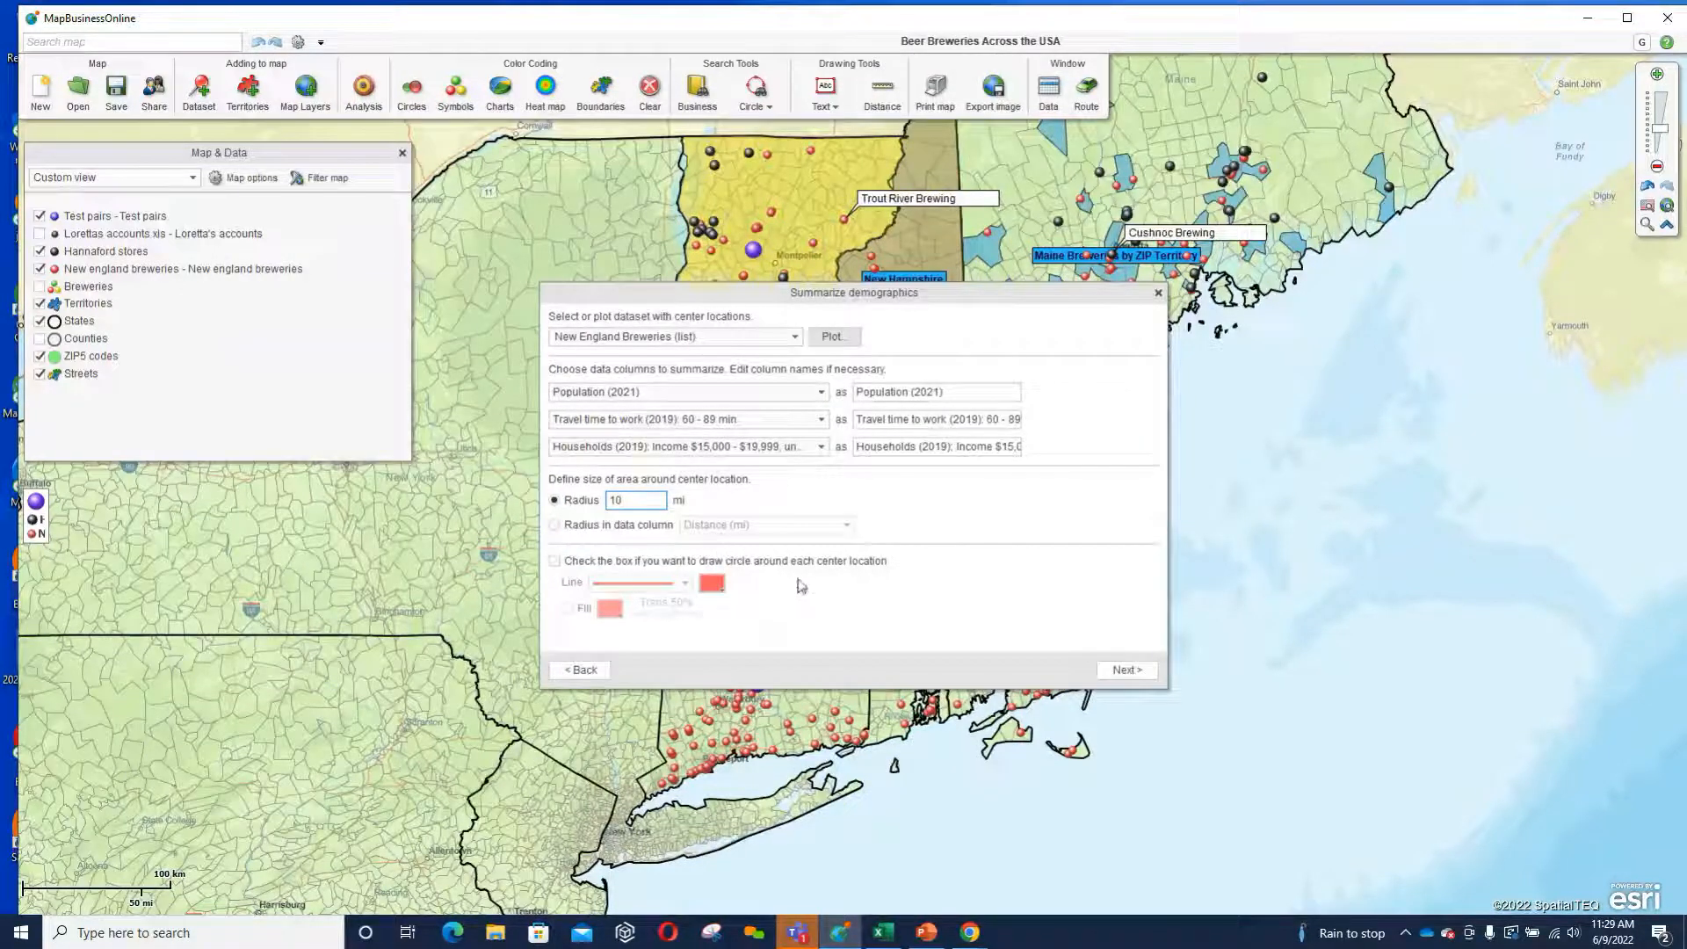
{"action": "left_click", "coordinate": [1114, 674]}
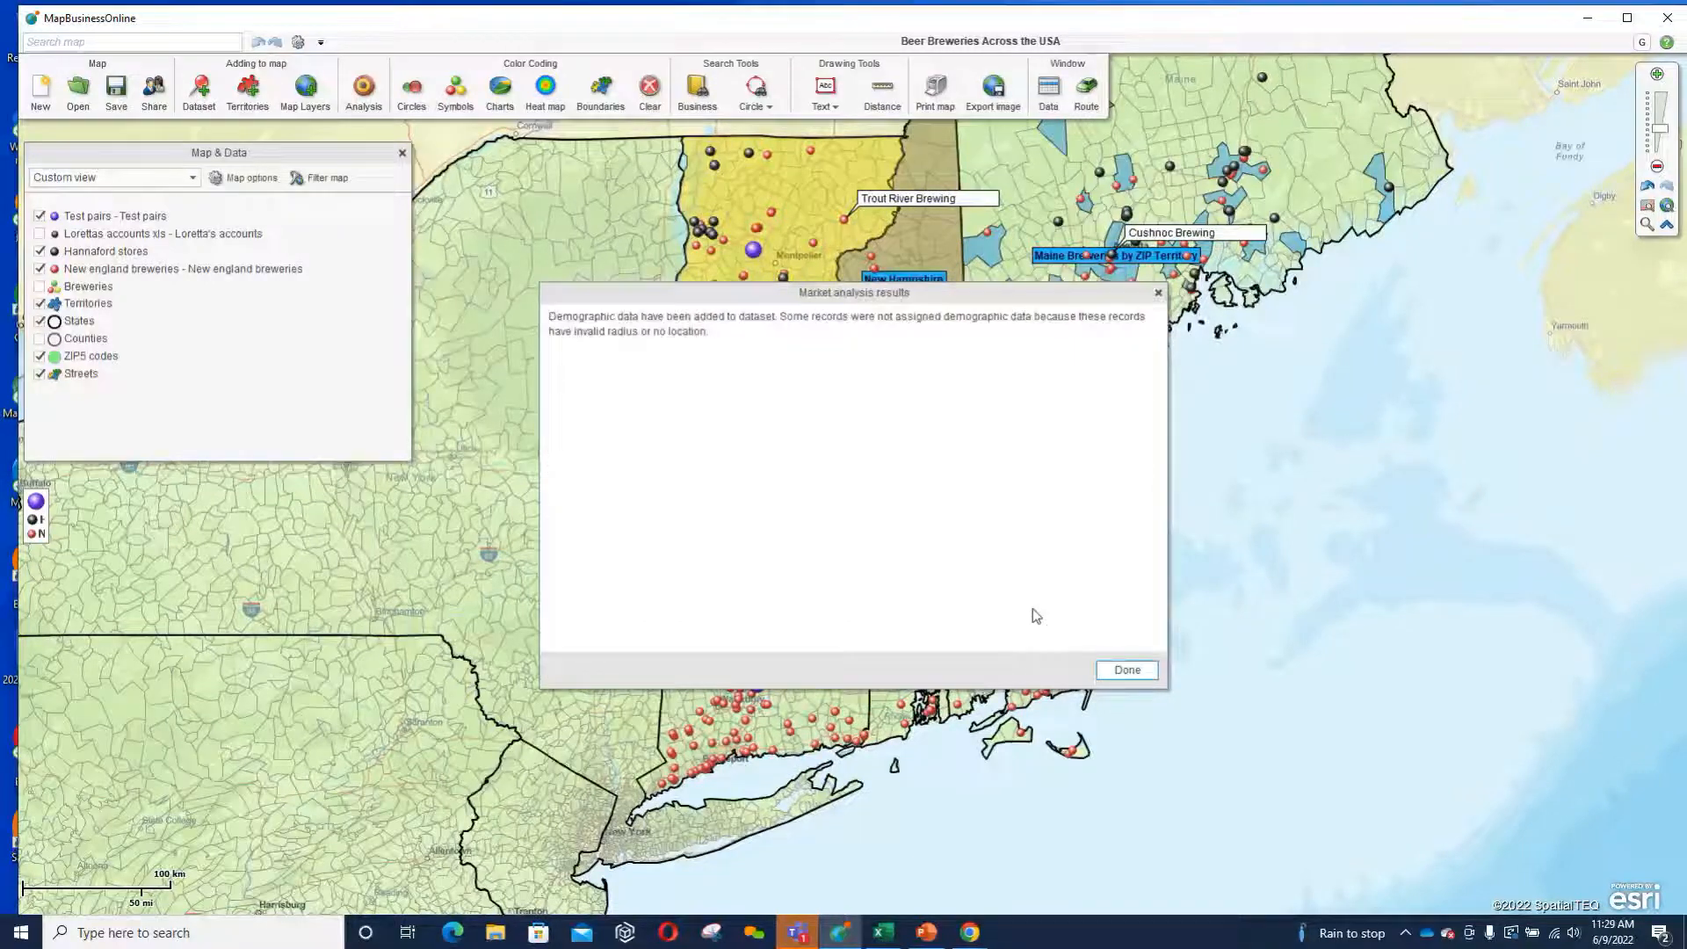
{"action": "left_click", "coordinate": [1128, 670]}
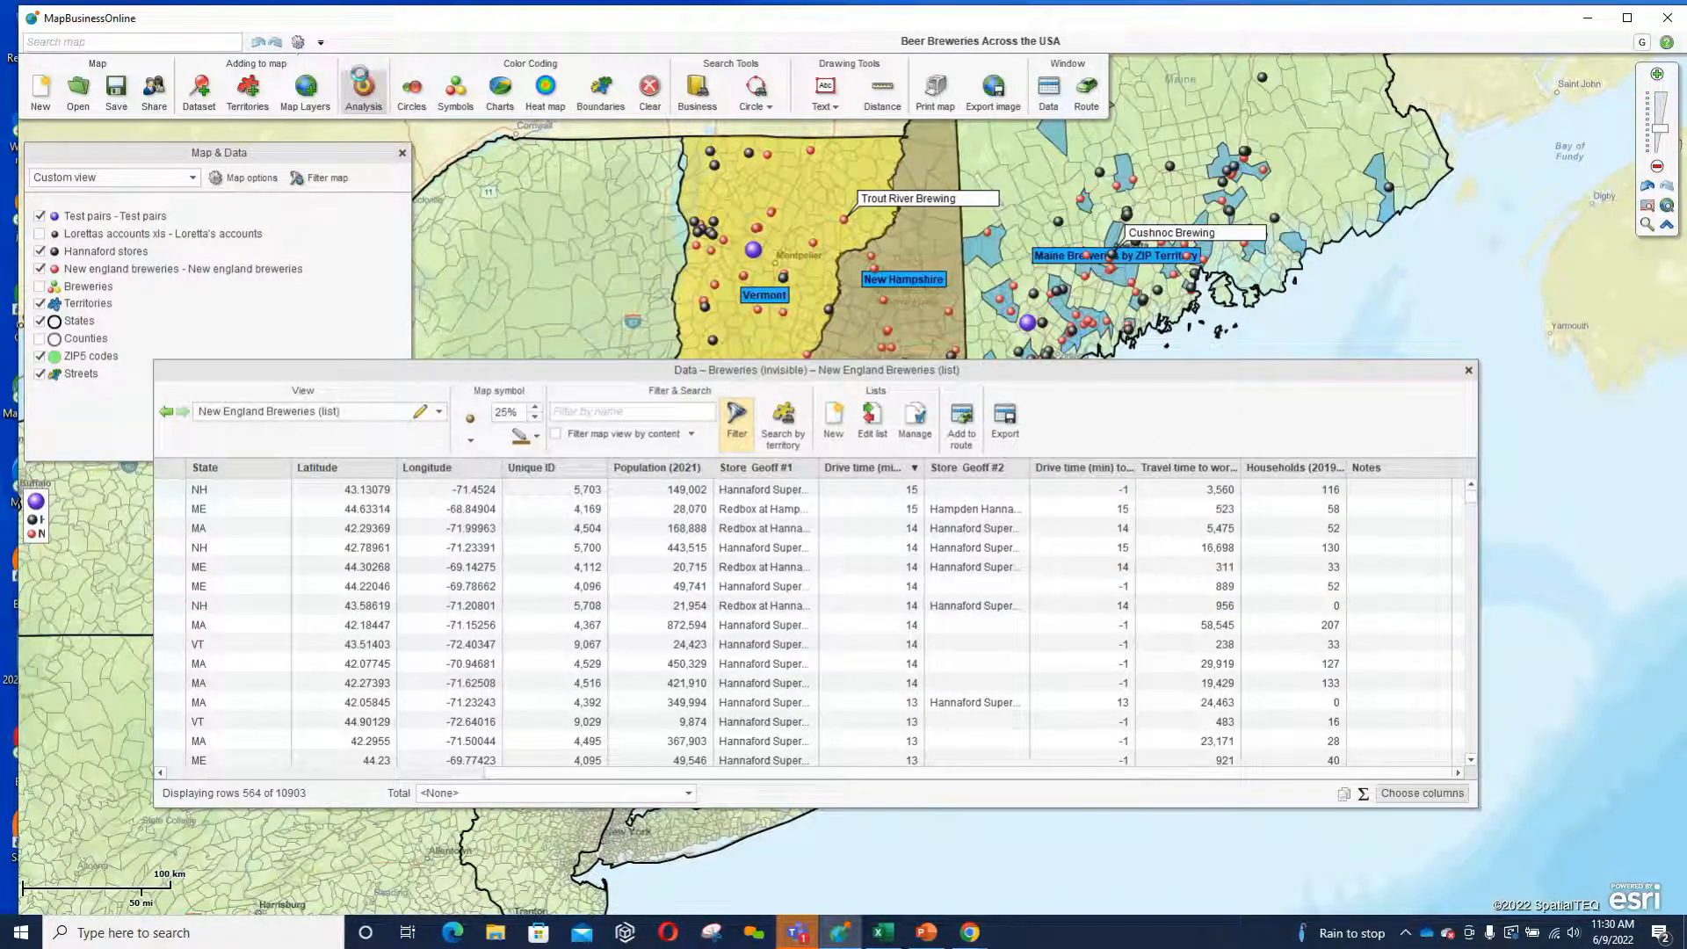
Start the Add data from map layer market analysis.
{"action": "left_click", "coordinate": [363, 88]}
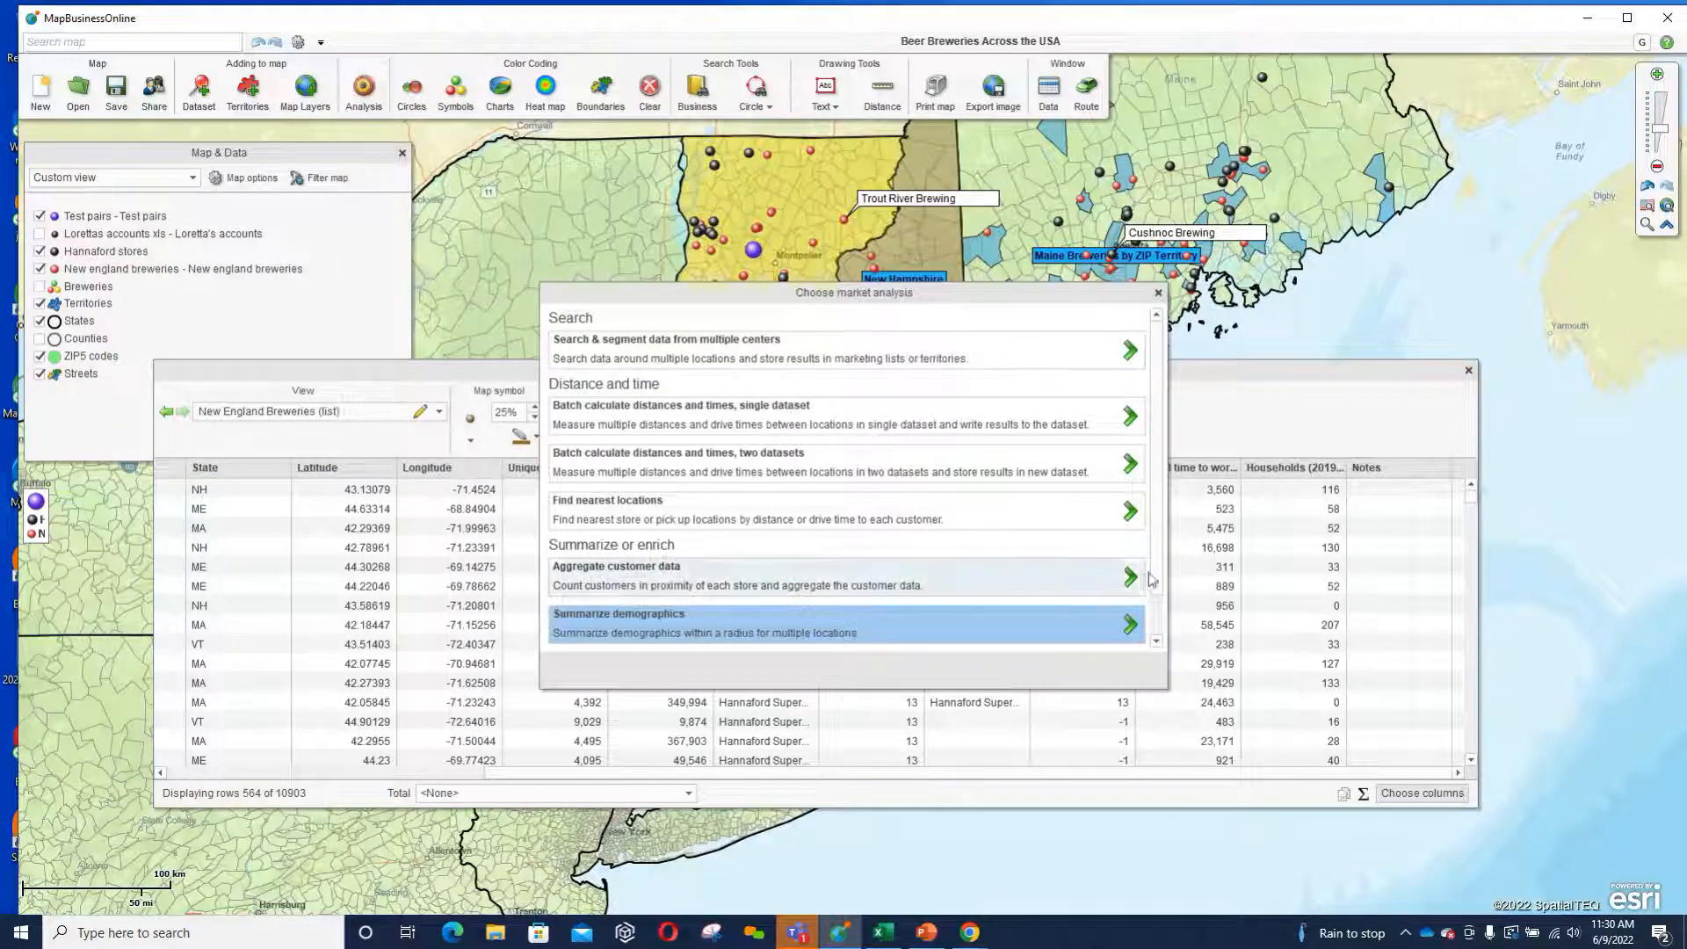
{"action": "scroll", "coordinate": [1054, 606], "scroll_direction": "down", "scroll_amount": 1}
{"action": "left_click", "coordinate": [664, 642]}
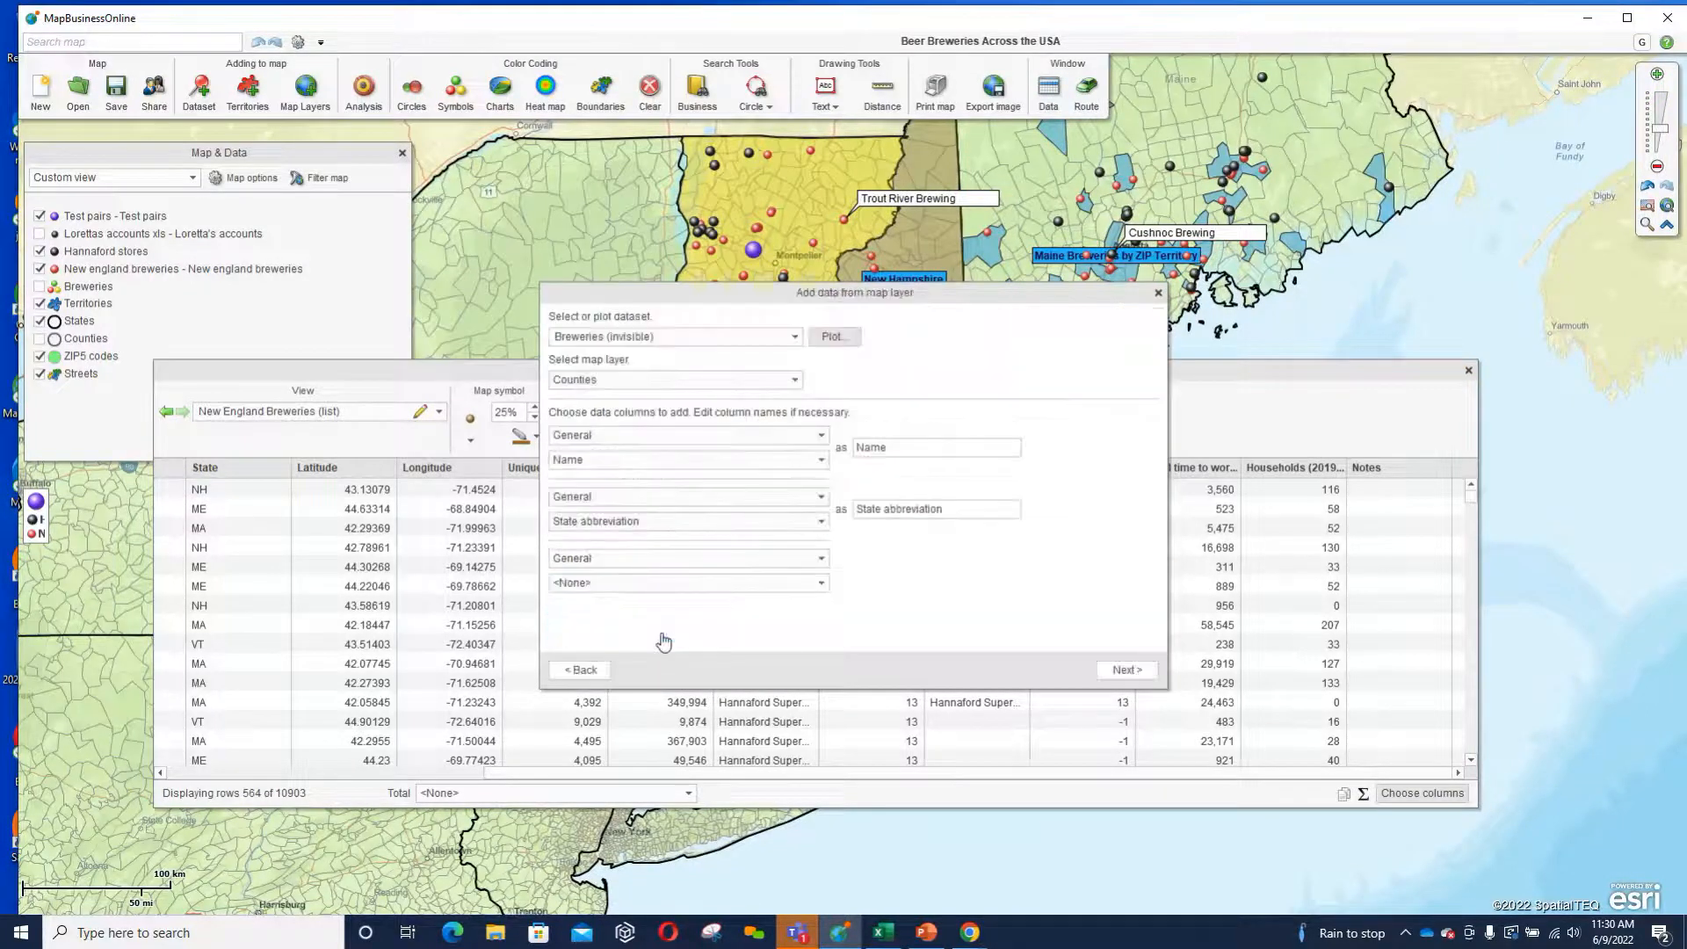
Choose the New England Breweries list as the dataset and ZIP5 codes as the map layer to add data from.
{"action": "left_click", "coordinate": [795, 337]}
{"action": "left_click", "coordinate": [685, 373]}
{"action": "left_click", "coordinate": [795, 381]}
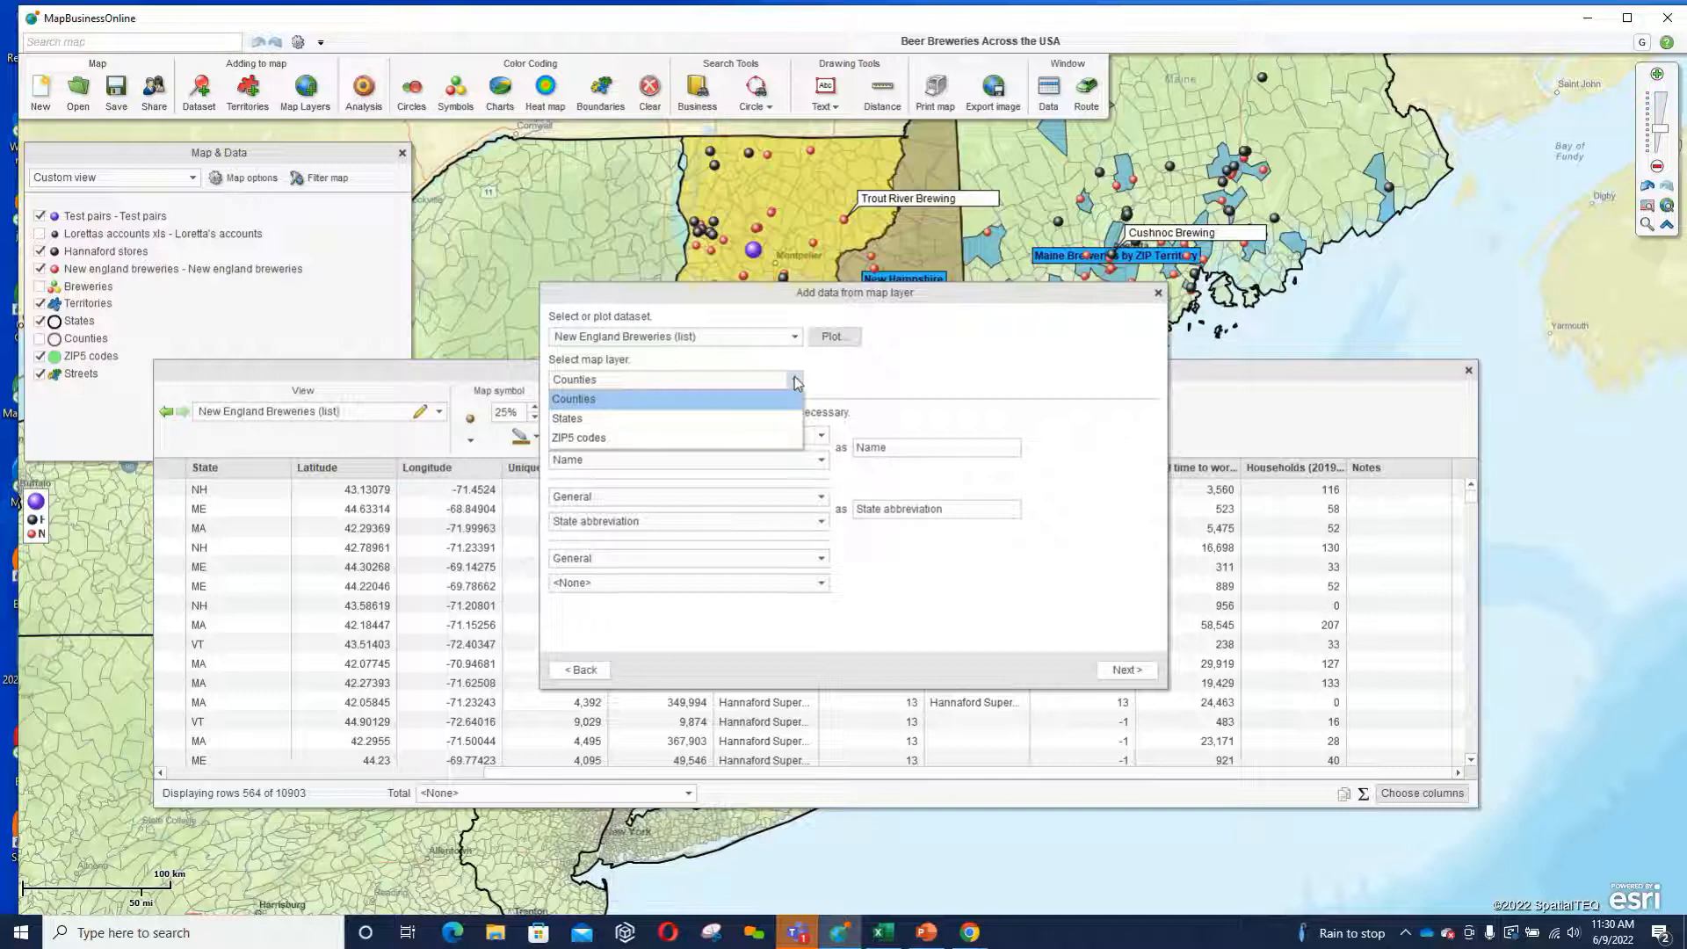
{"action": "left_click", "coordinate": [602, 437]}
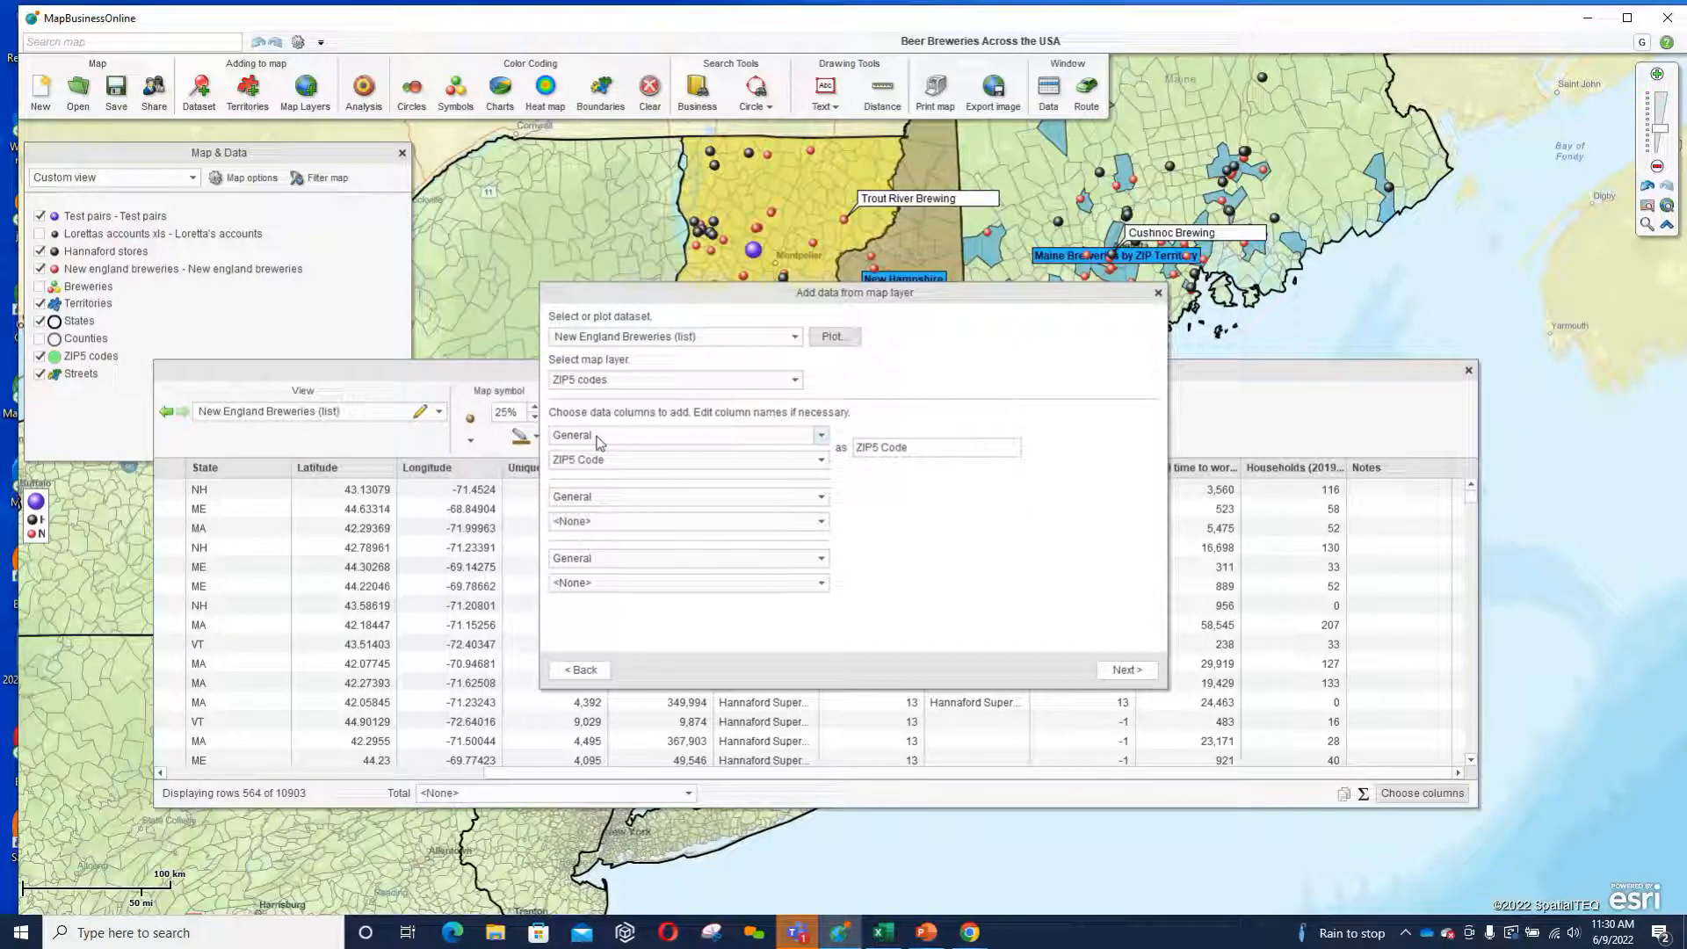
Add the demographic column Population (2021) as the second data column and start processing the map layer data.
{"action": "left_click", "coordinate": [821, 497]}
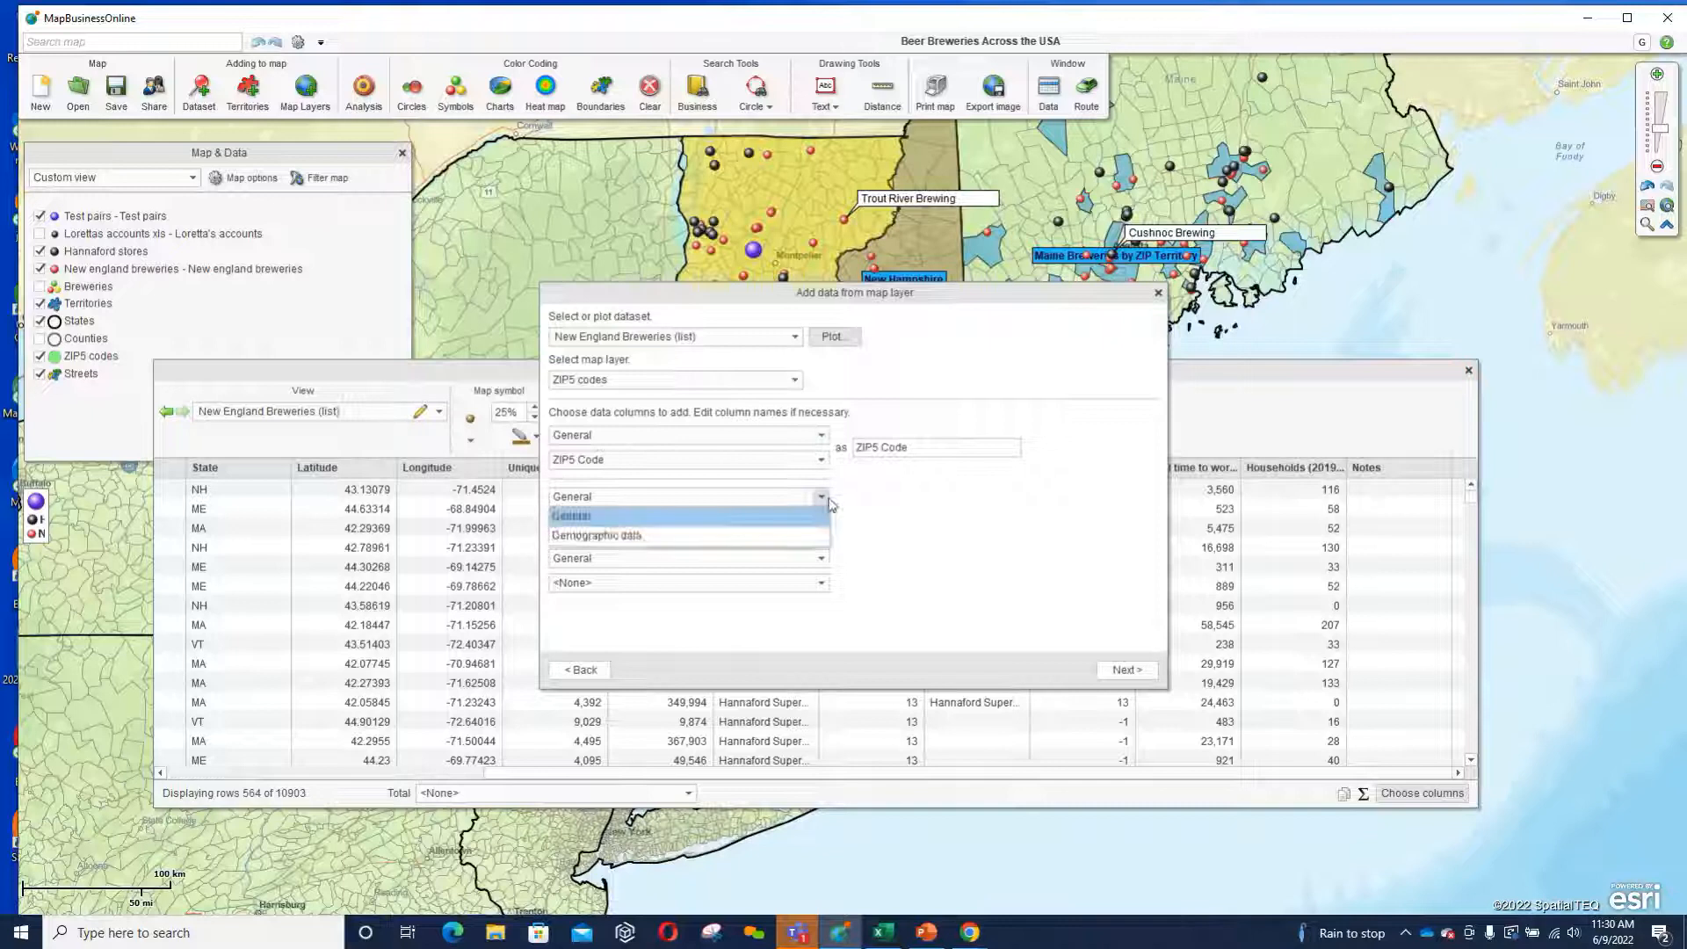
{"action": "left_click", "coordinate": [742, 533]}
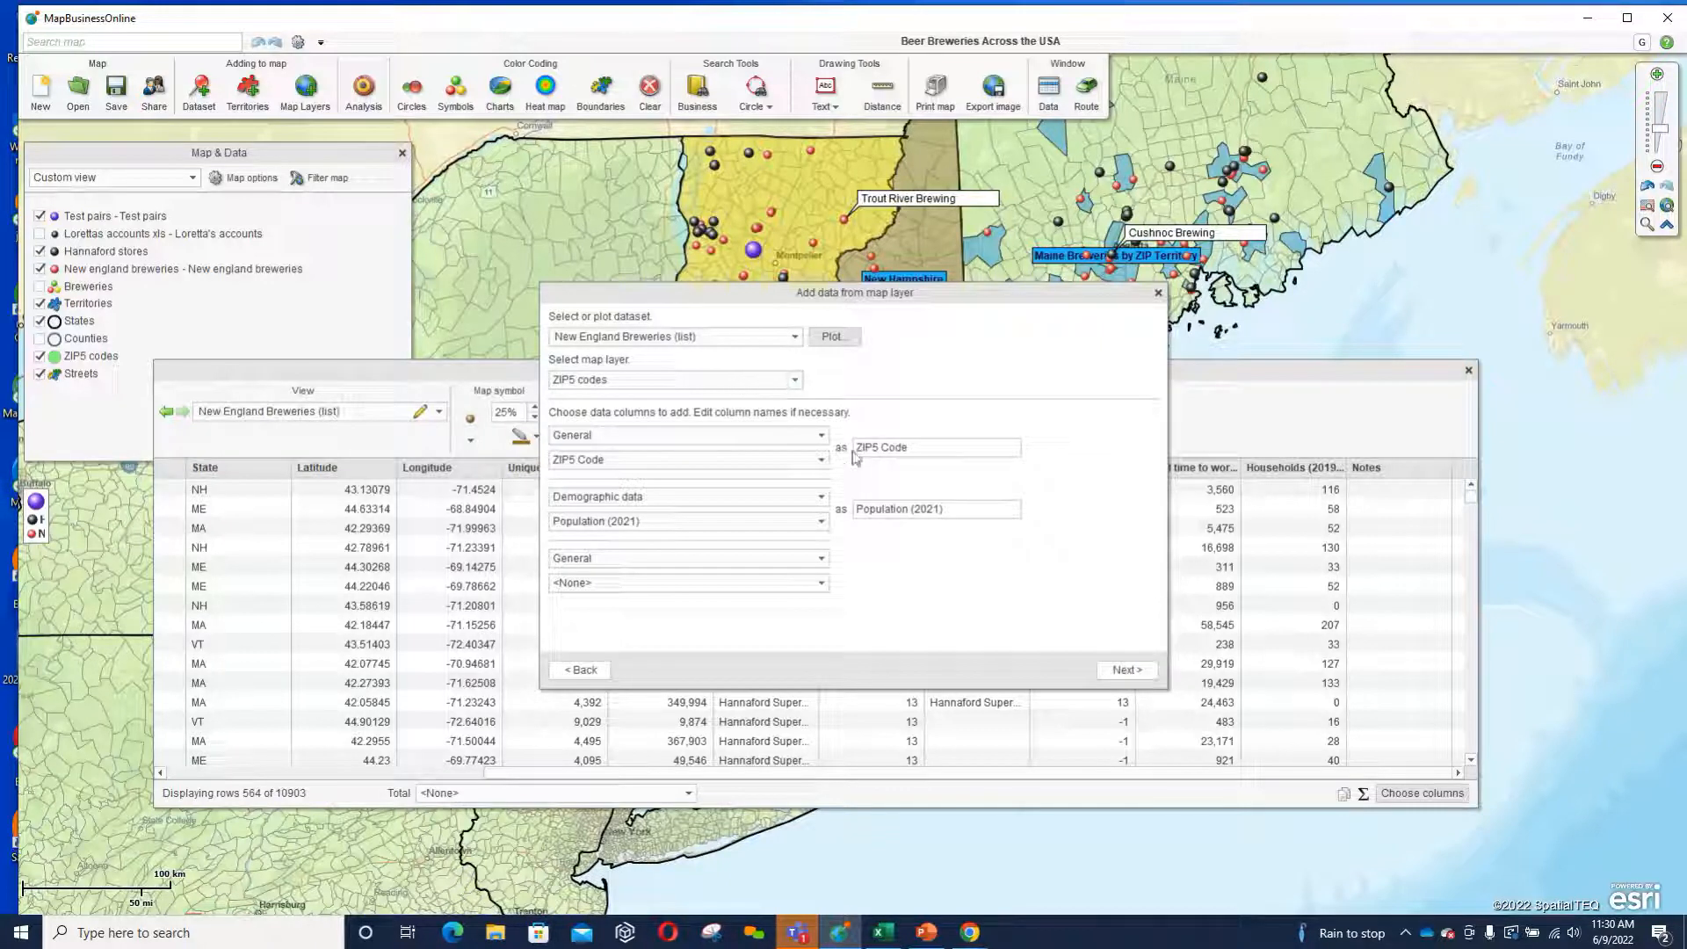
{"action": "left_click", "coordinate": [1123, 671]}
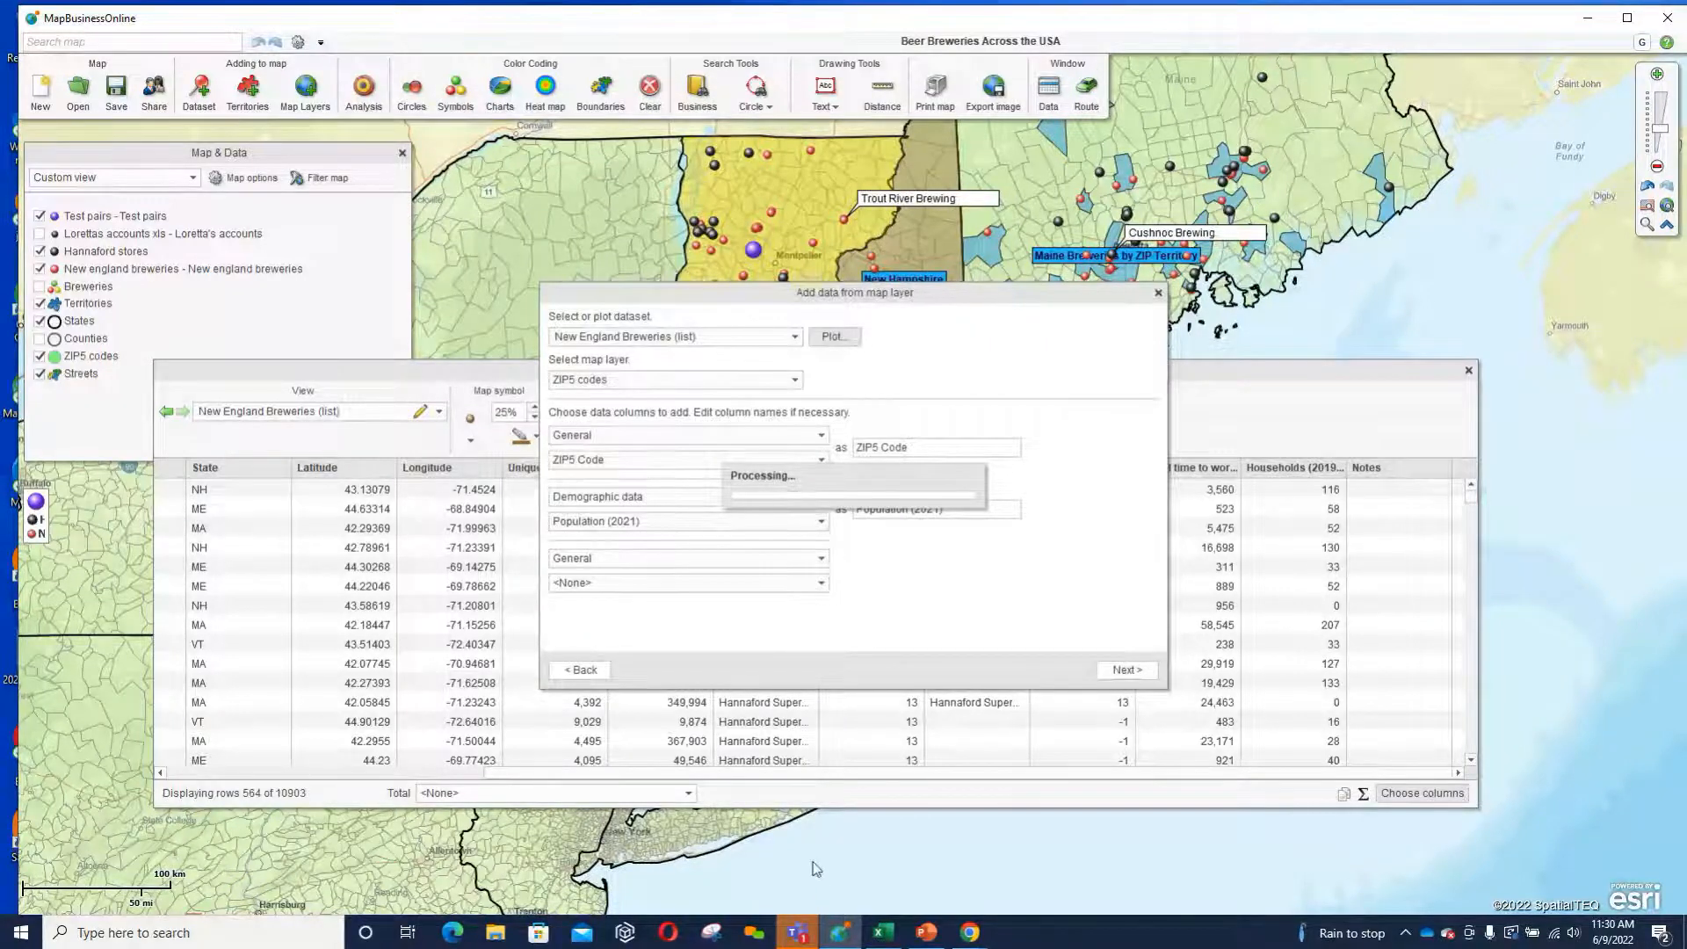
Switch to the Power of Drive time presentation in PowerPoint and start the slide show from slide 17, Why Use MapBusinessOnline Pro?
{"action": "mouse_move", "coordinate": [929, 933]}
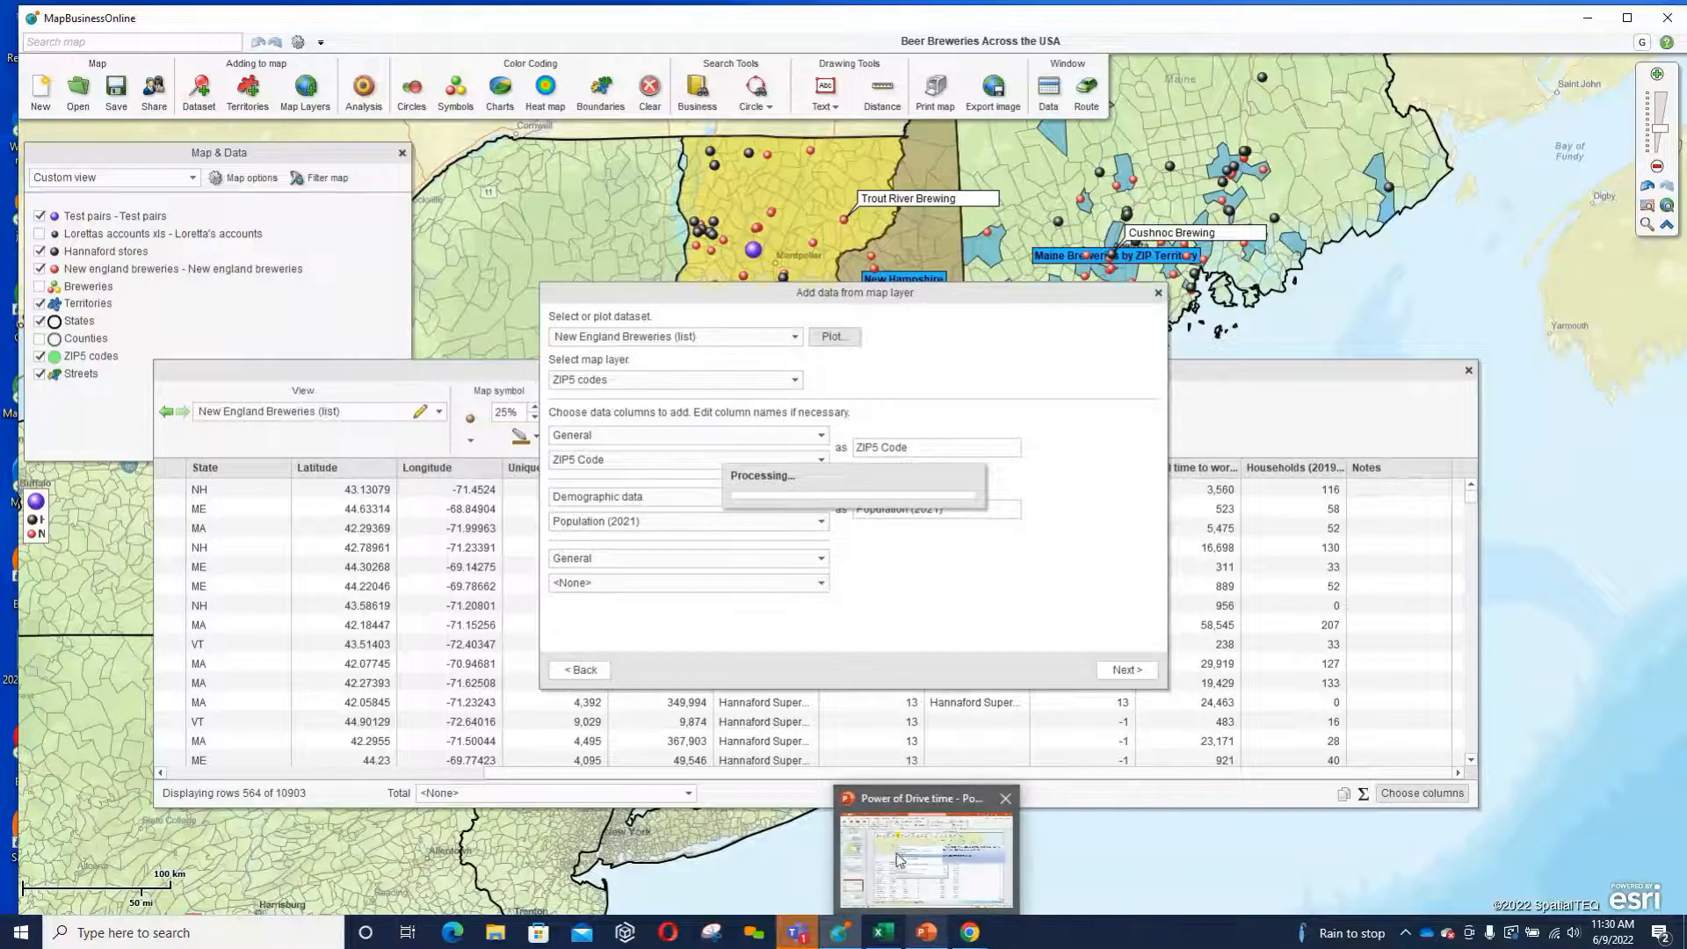
{"action": "left_click", "coordinate": [900, 863]}
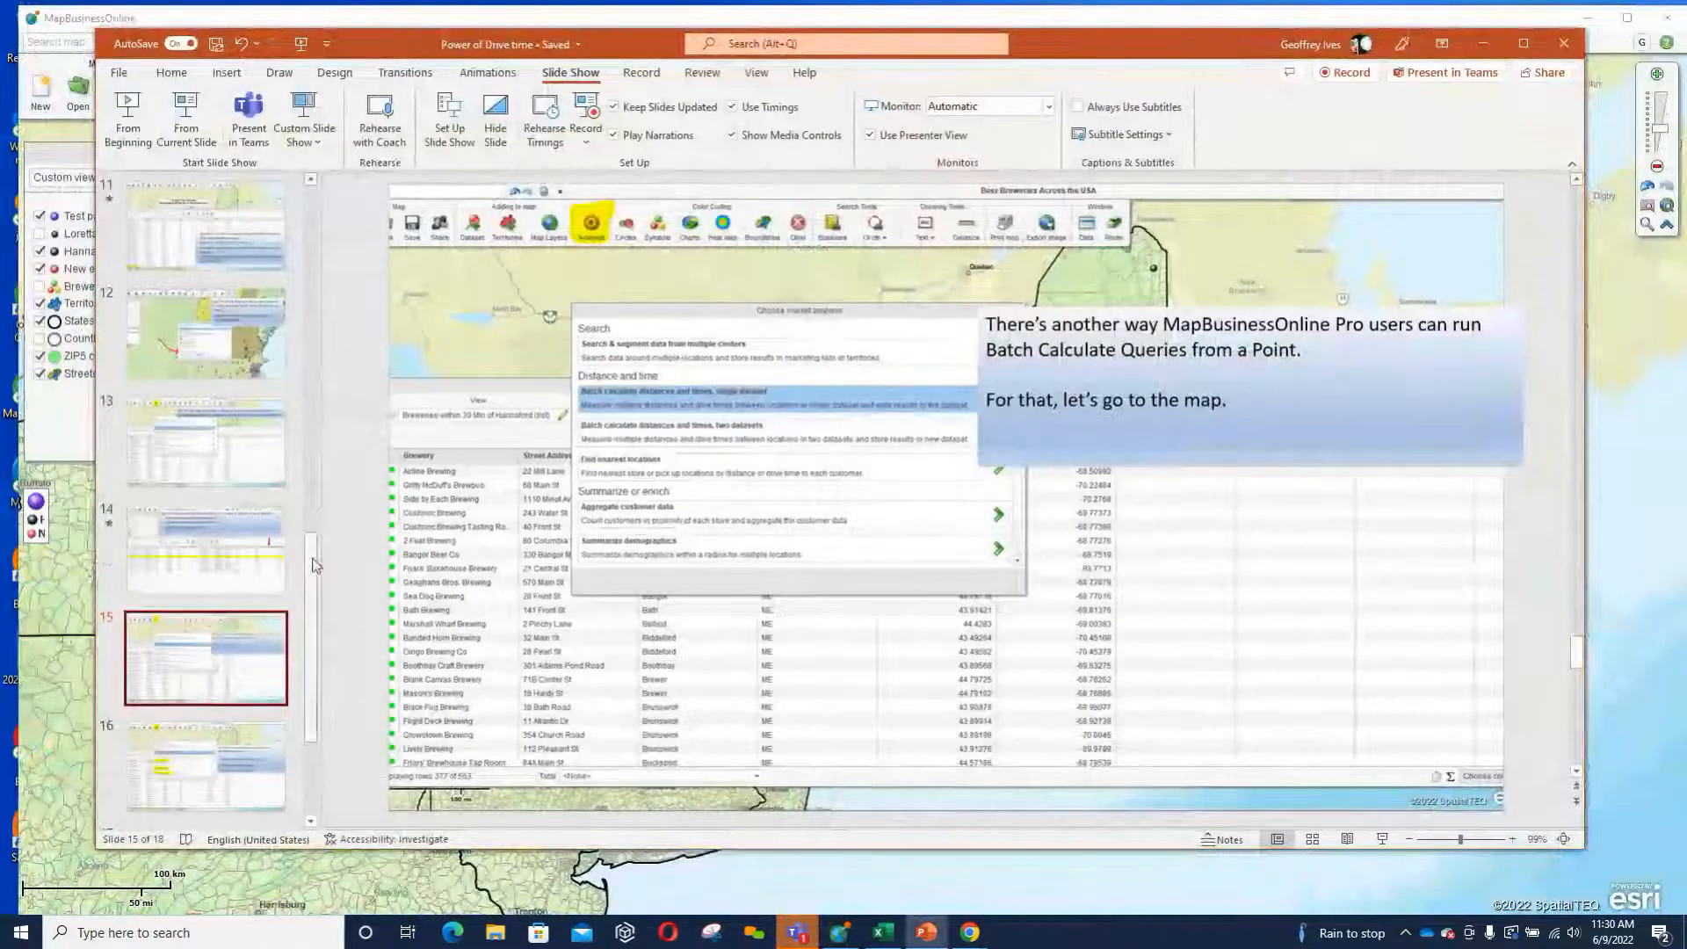
{"action": "scroll", "coordinate": [323, 653], "scroll_direction": "down", "scroll_amount": 2}
{"action": "left_click", "coordinate": [173, 656]}
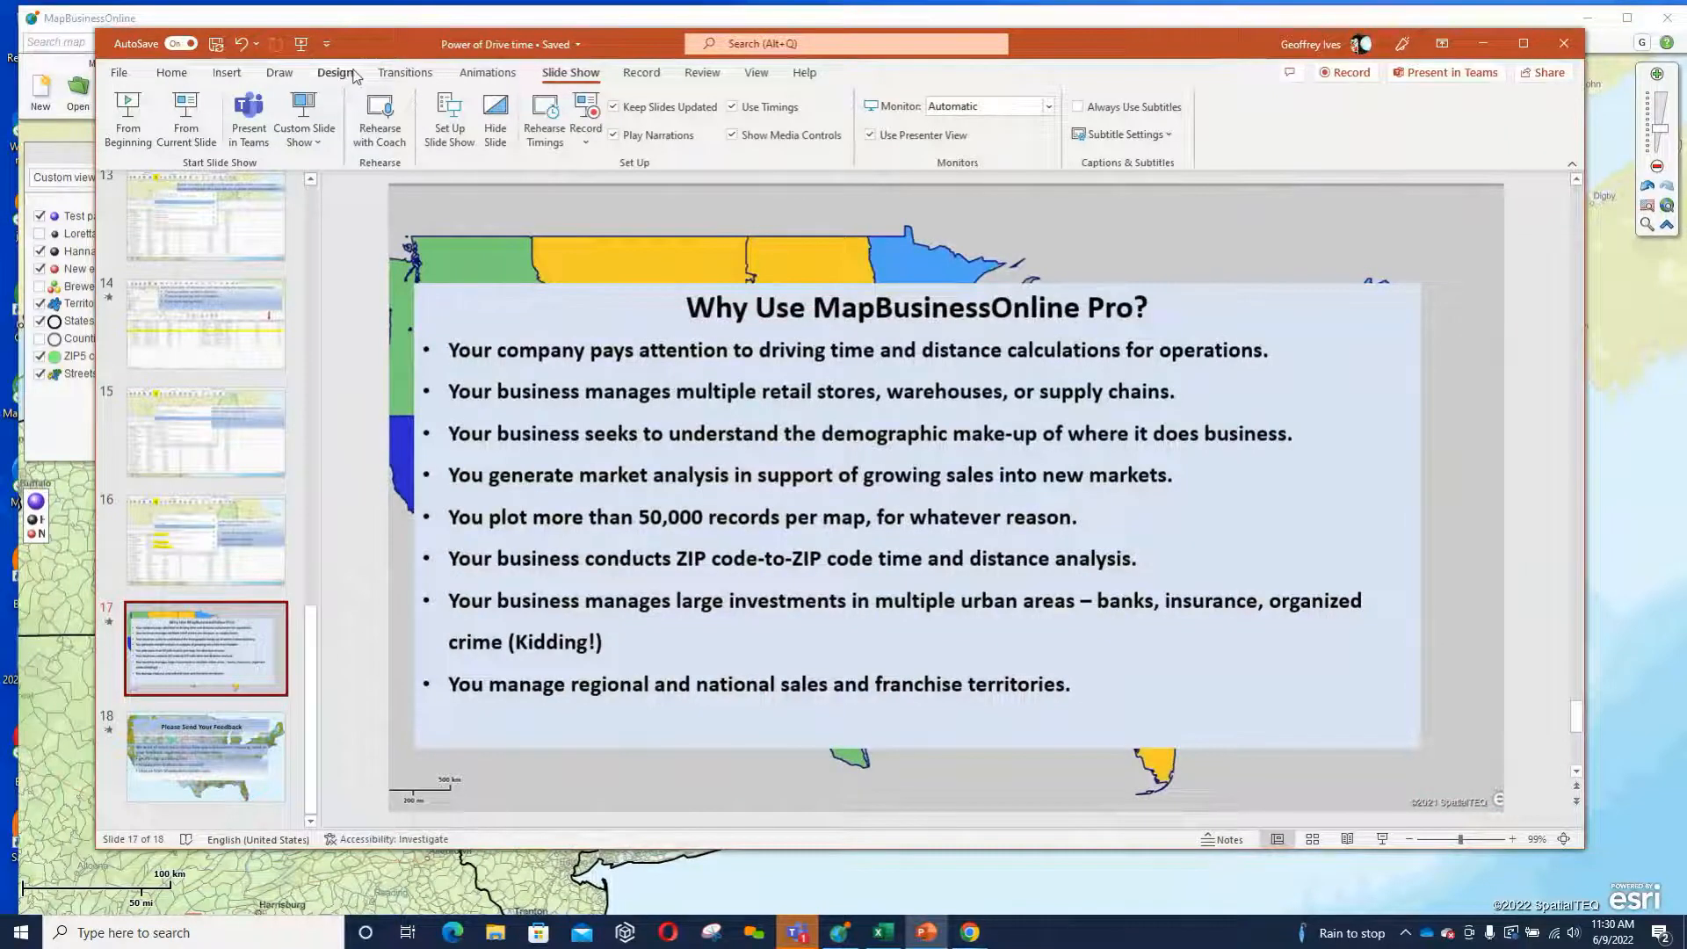
{"action": "left_click", "coordinate": [181, 114]}
Swap the presenter view with the slide show and advance the animations to reveal the first bullet about driving time and distance calculations.
{"action": "left_click", "coordinate": [273, 28]}
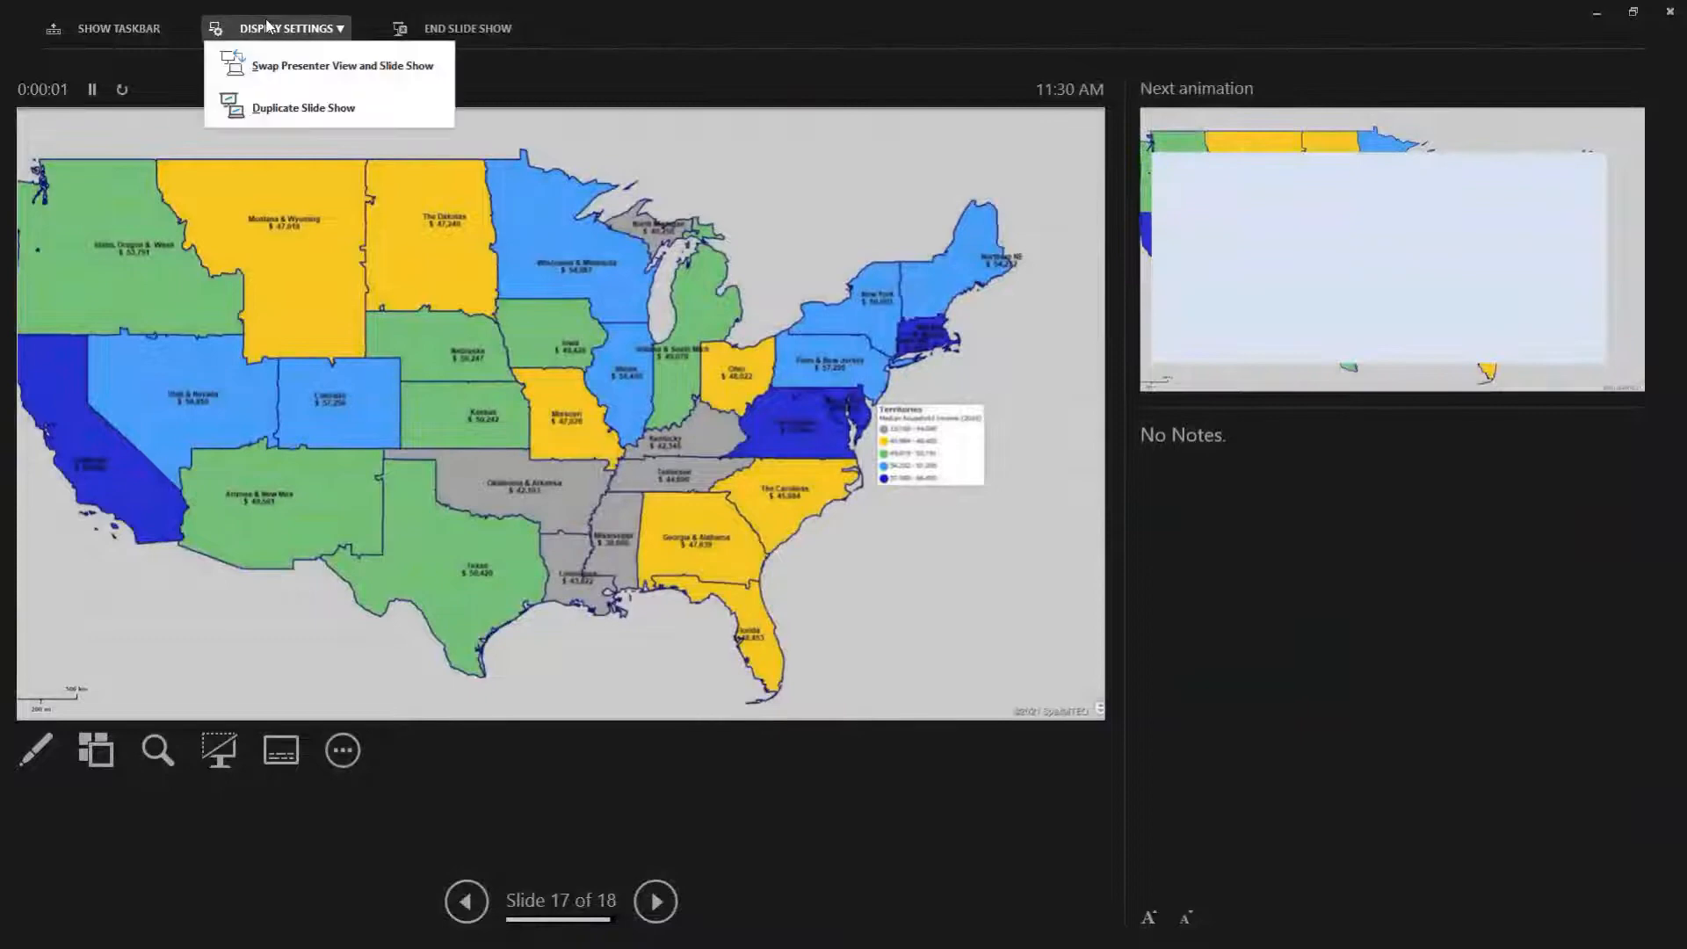
{"action": "left_click", "coordinate": [302, 67]}
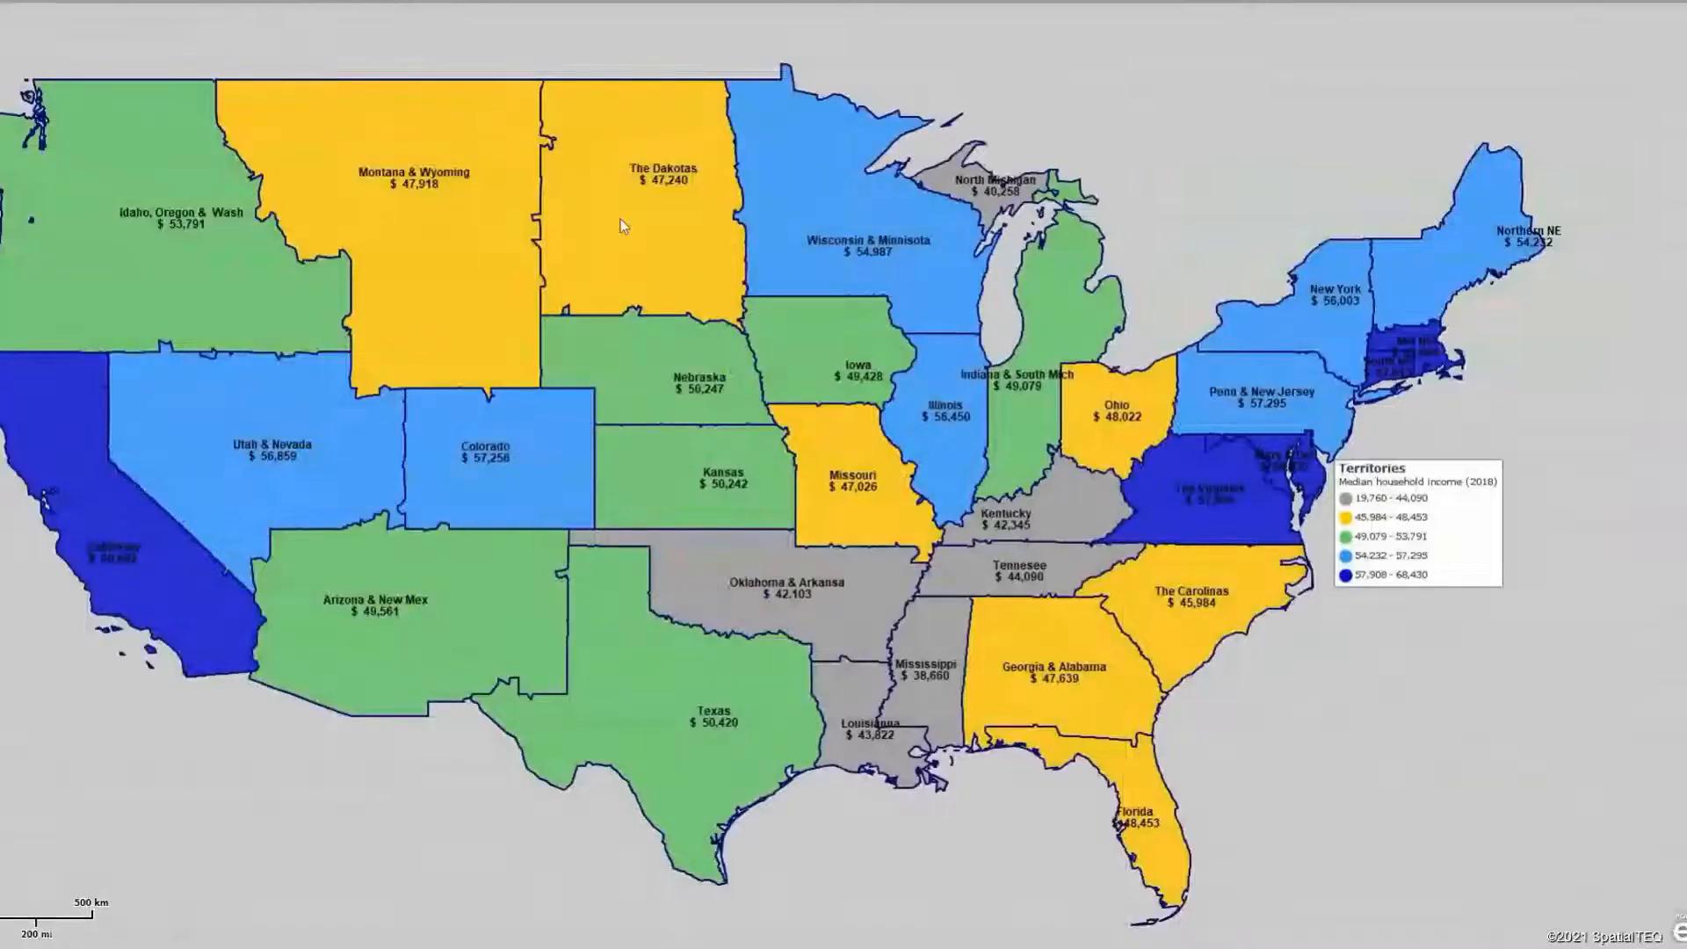
{"action": "left_click", "coordinate": [696, 281]}
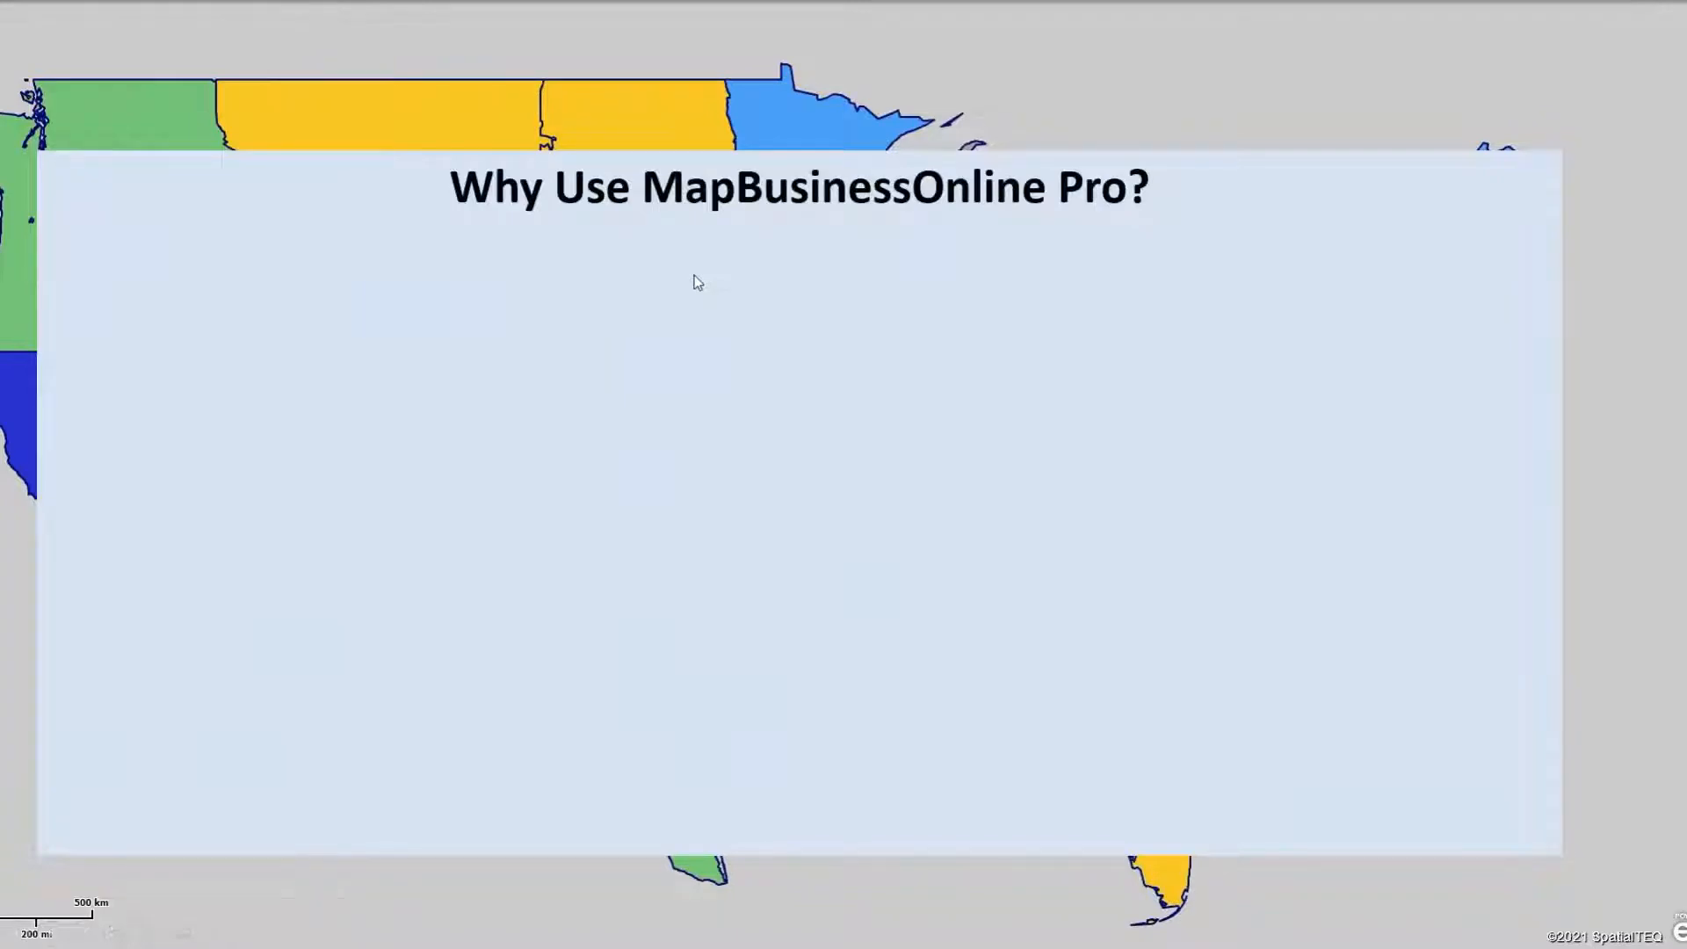
{"action": "left_click", "coordinate": [693, 275]}
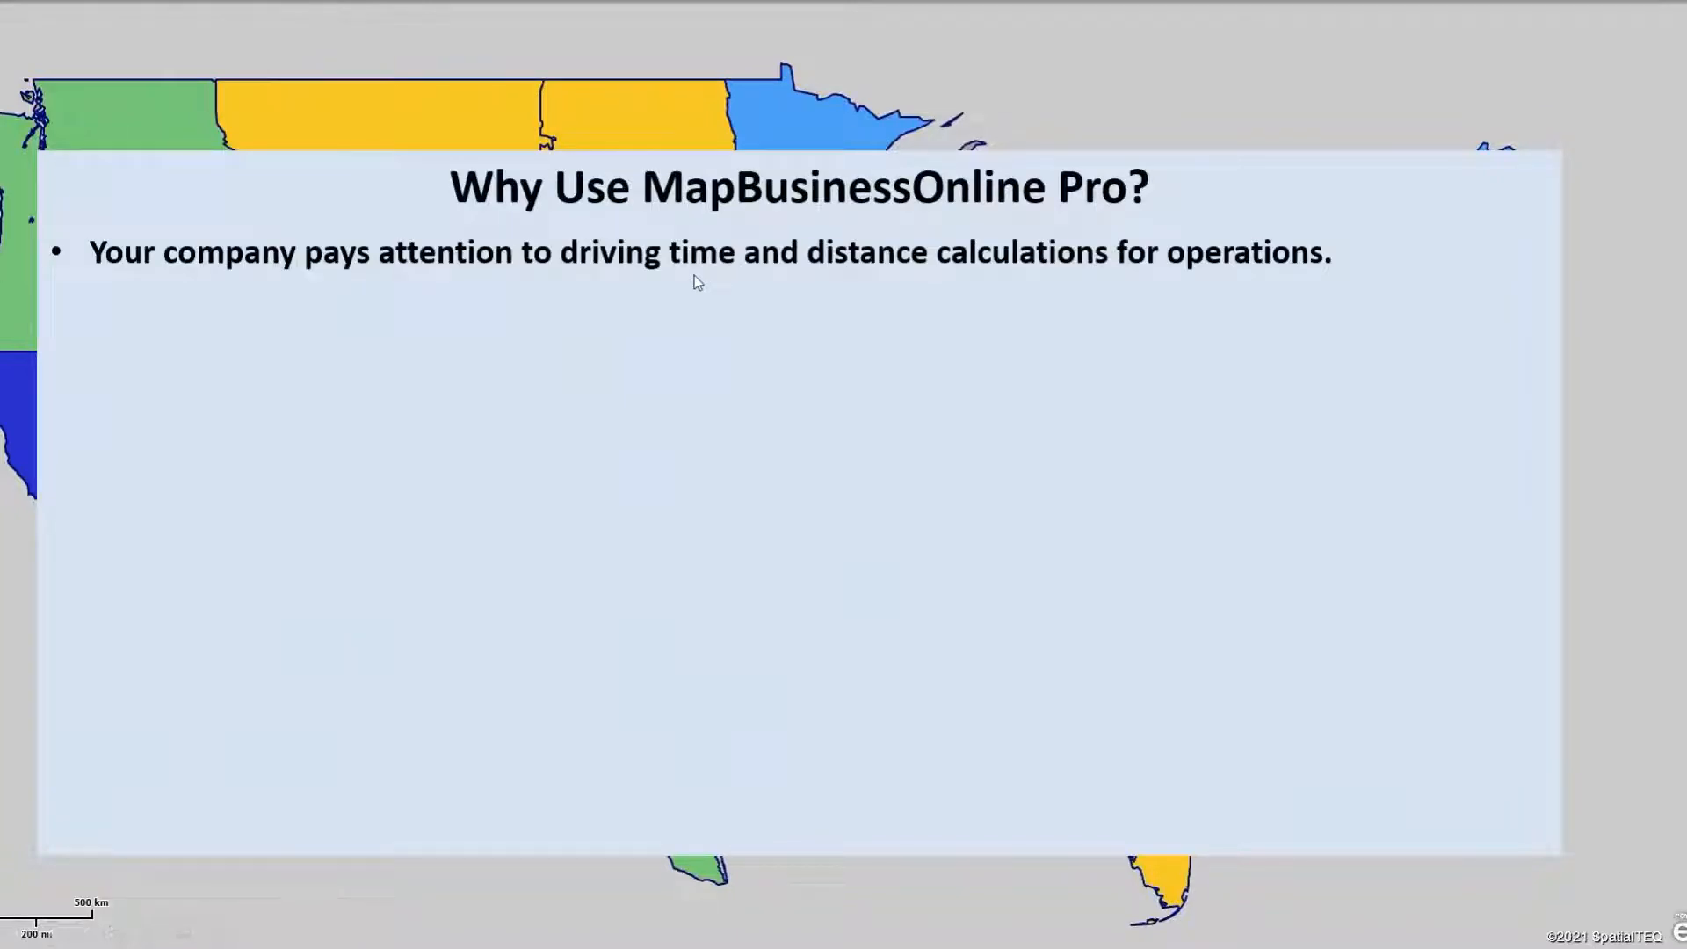
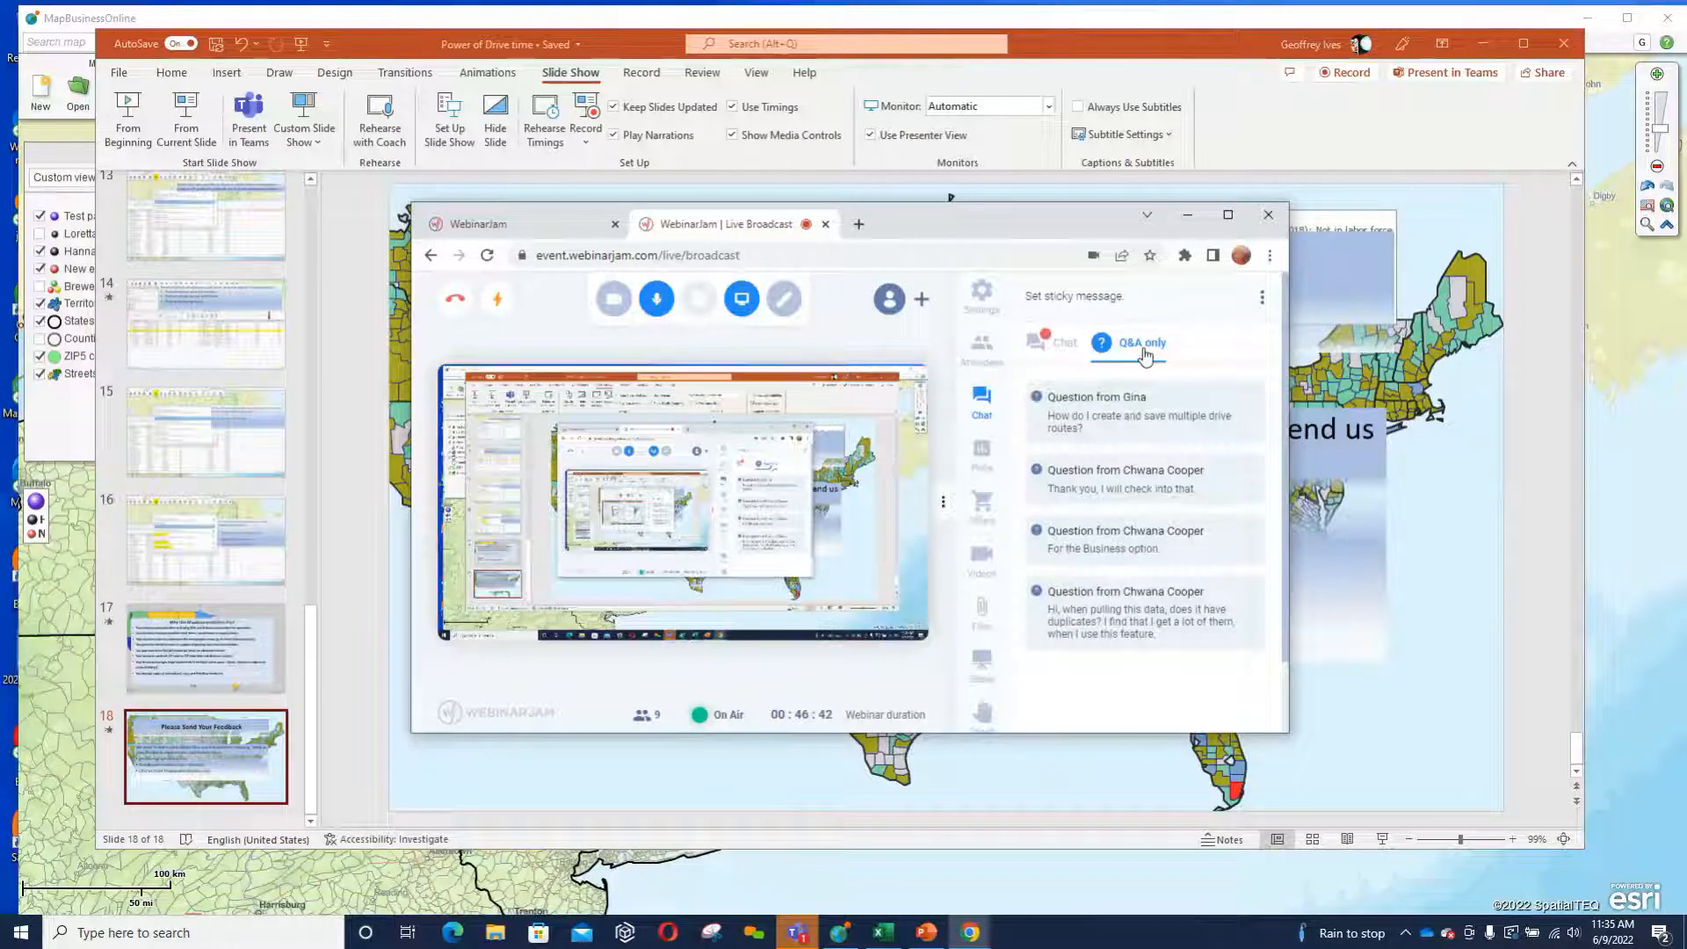
Switch to MapBusinessOnline, close the market analysis results and open the Route window.
{"action": "left_click", "coordinate": [1625, 360]}
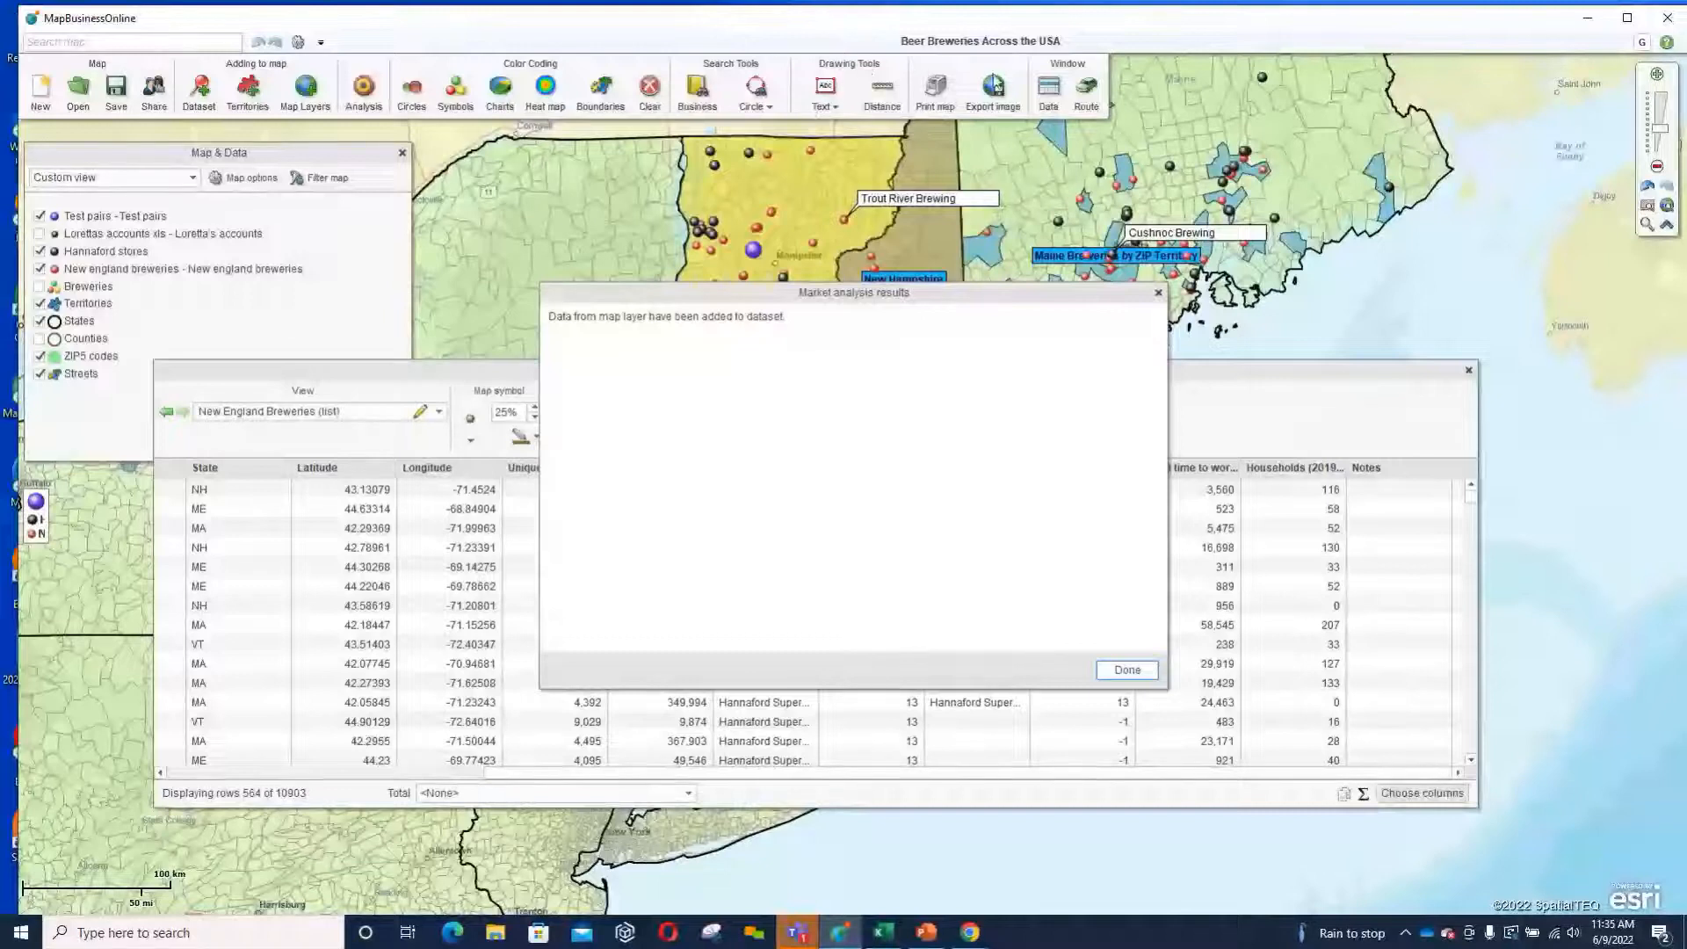
{"action": "left_click", "coordinate": [1156, 292]}
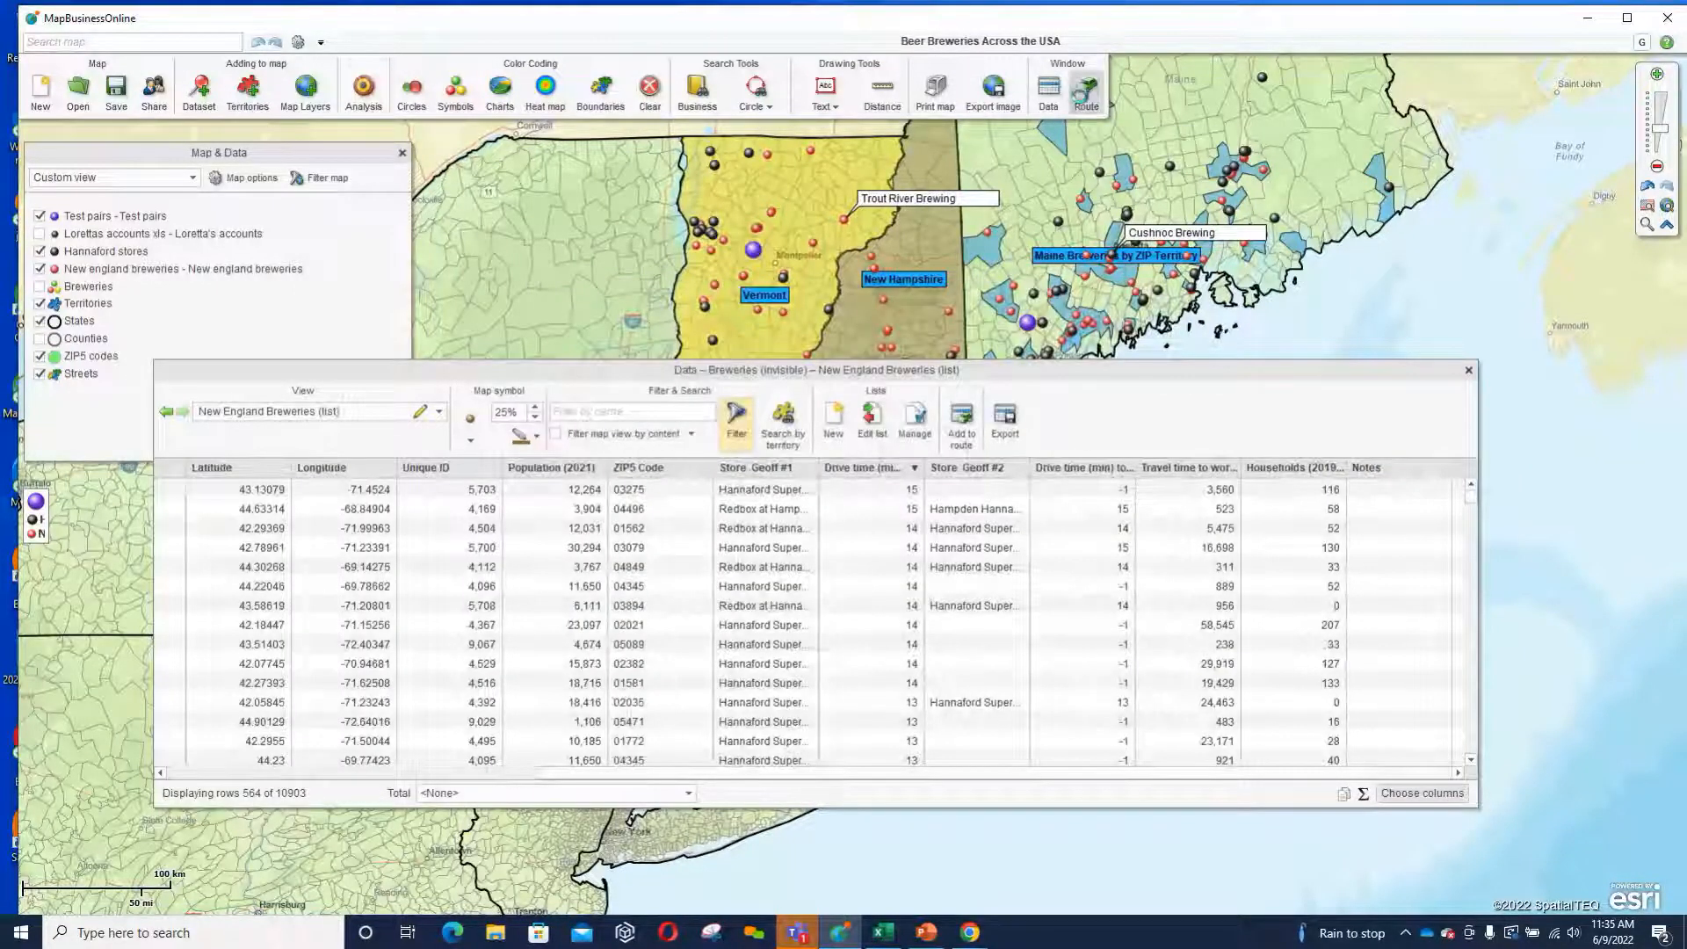
{"action": "left_click", "coordinate": [1082, 93]}
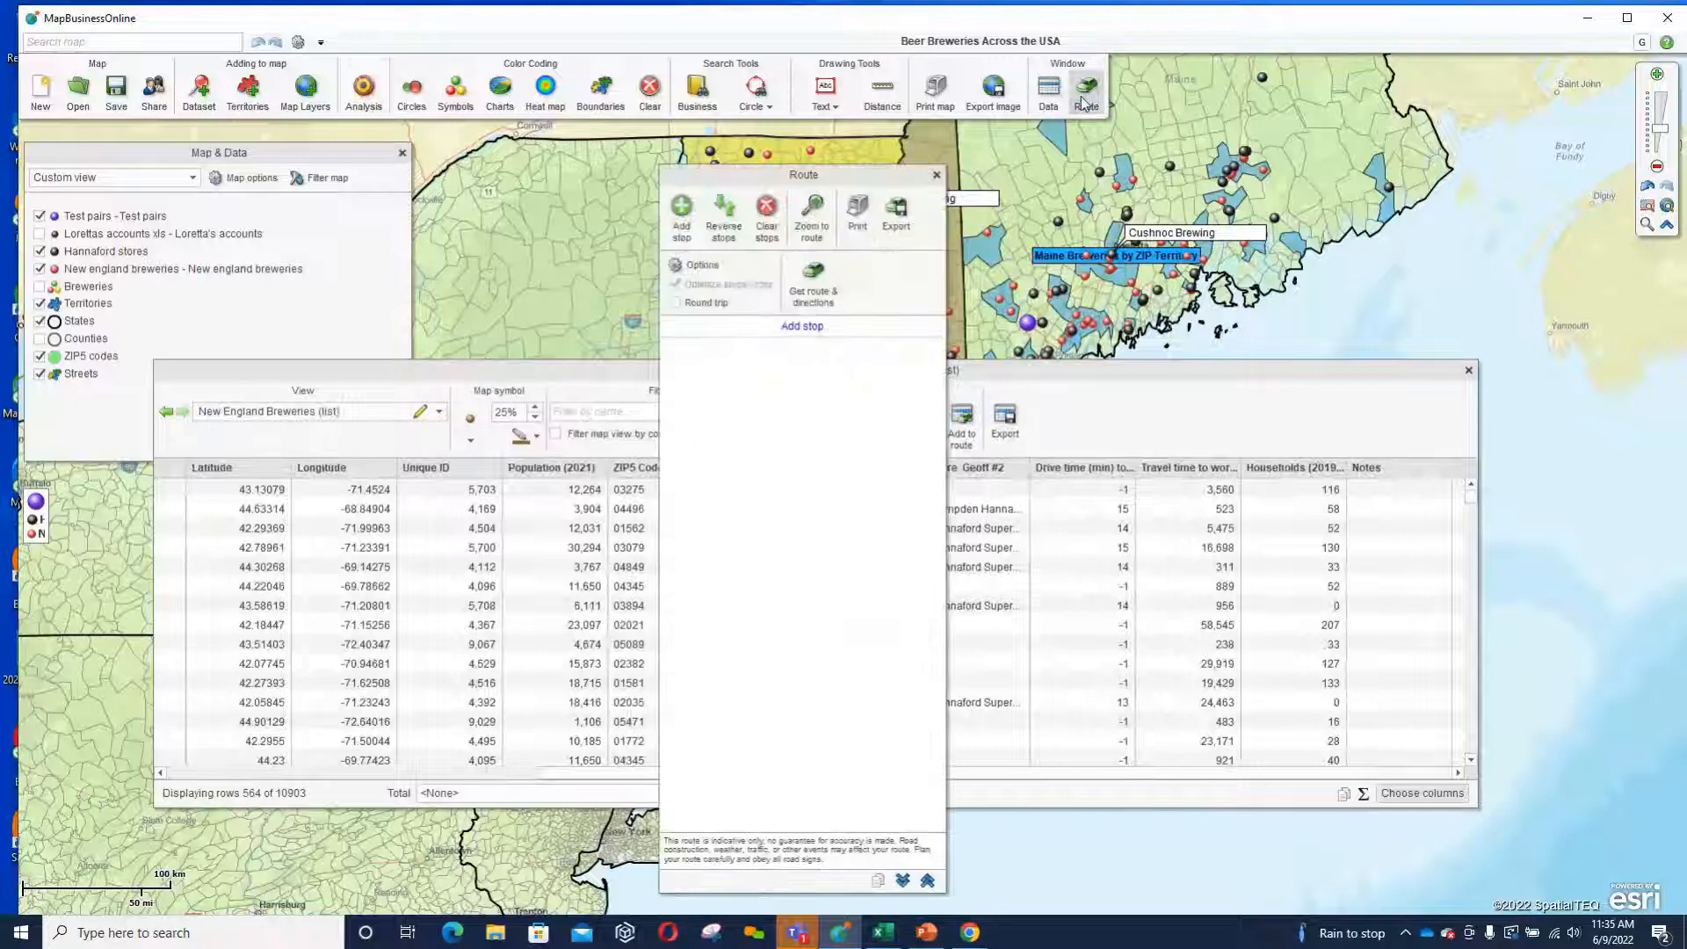
Try to export the empty route and view the trip planning settings in the routing options.
{"action": "left_click", "coordinate": [895, 215]}
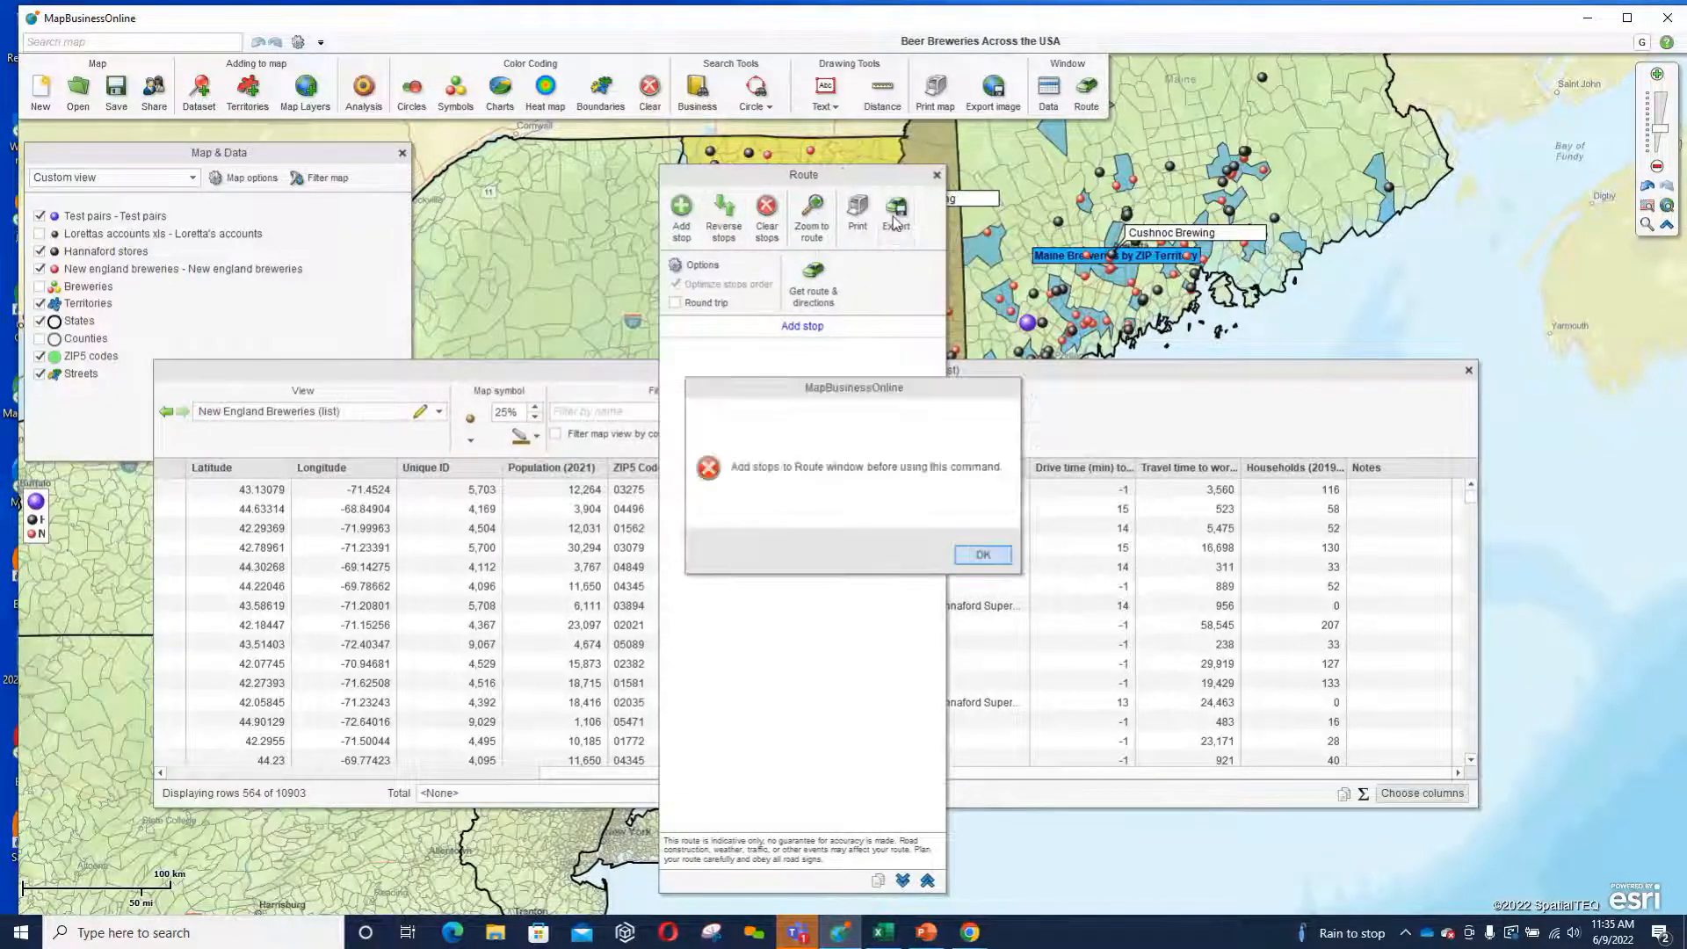
{"action": "left_click", "coordinate": [980, 555]}
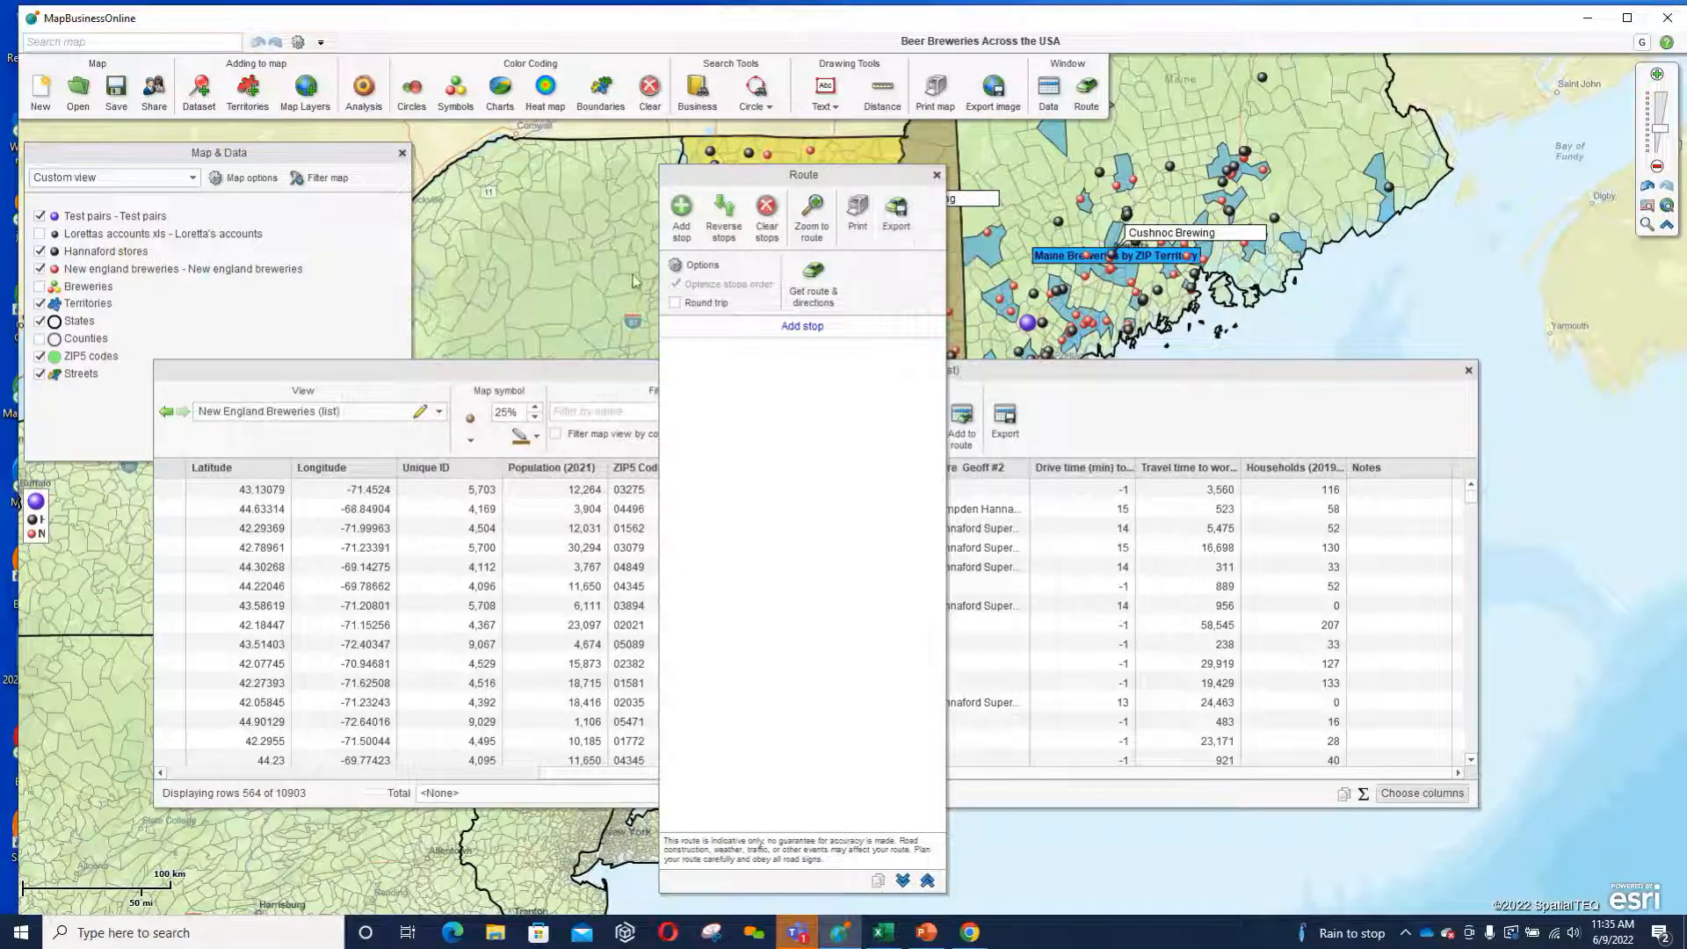
{"action": "left_click", "coordinate": [680, 265]}
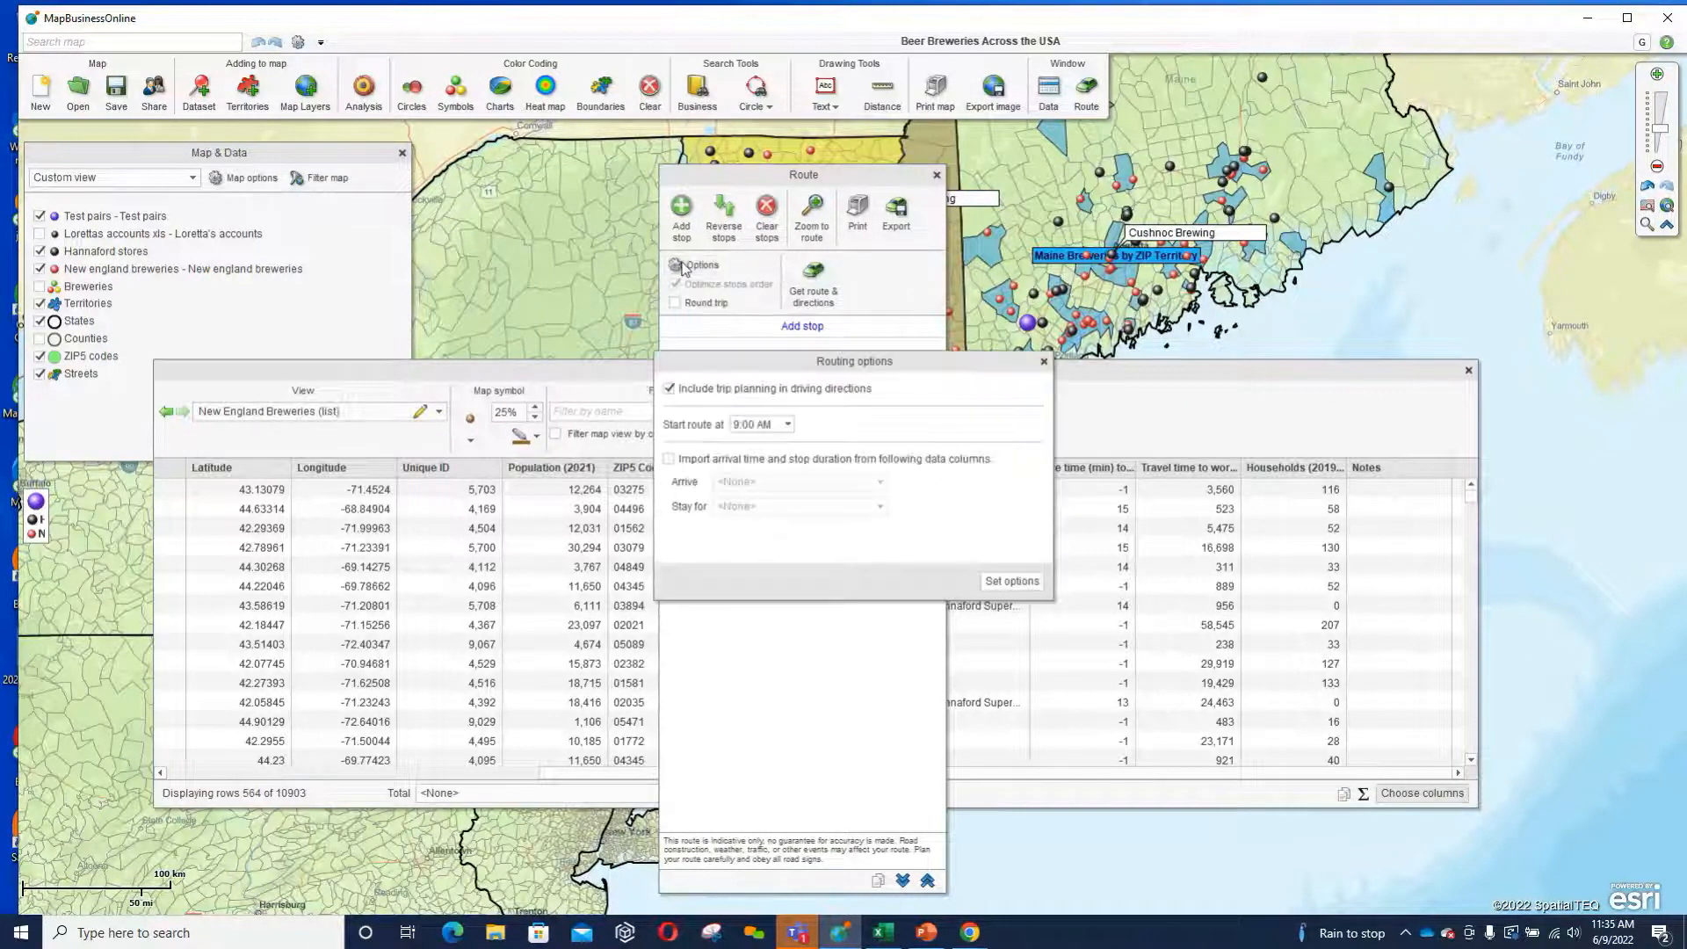
{"action": "left_click", "coordinate": [1042, 362]}
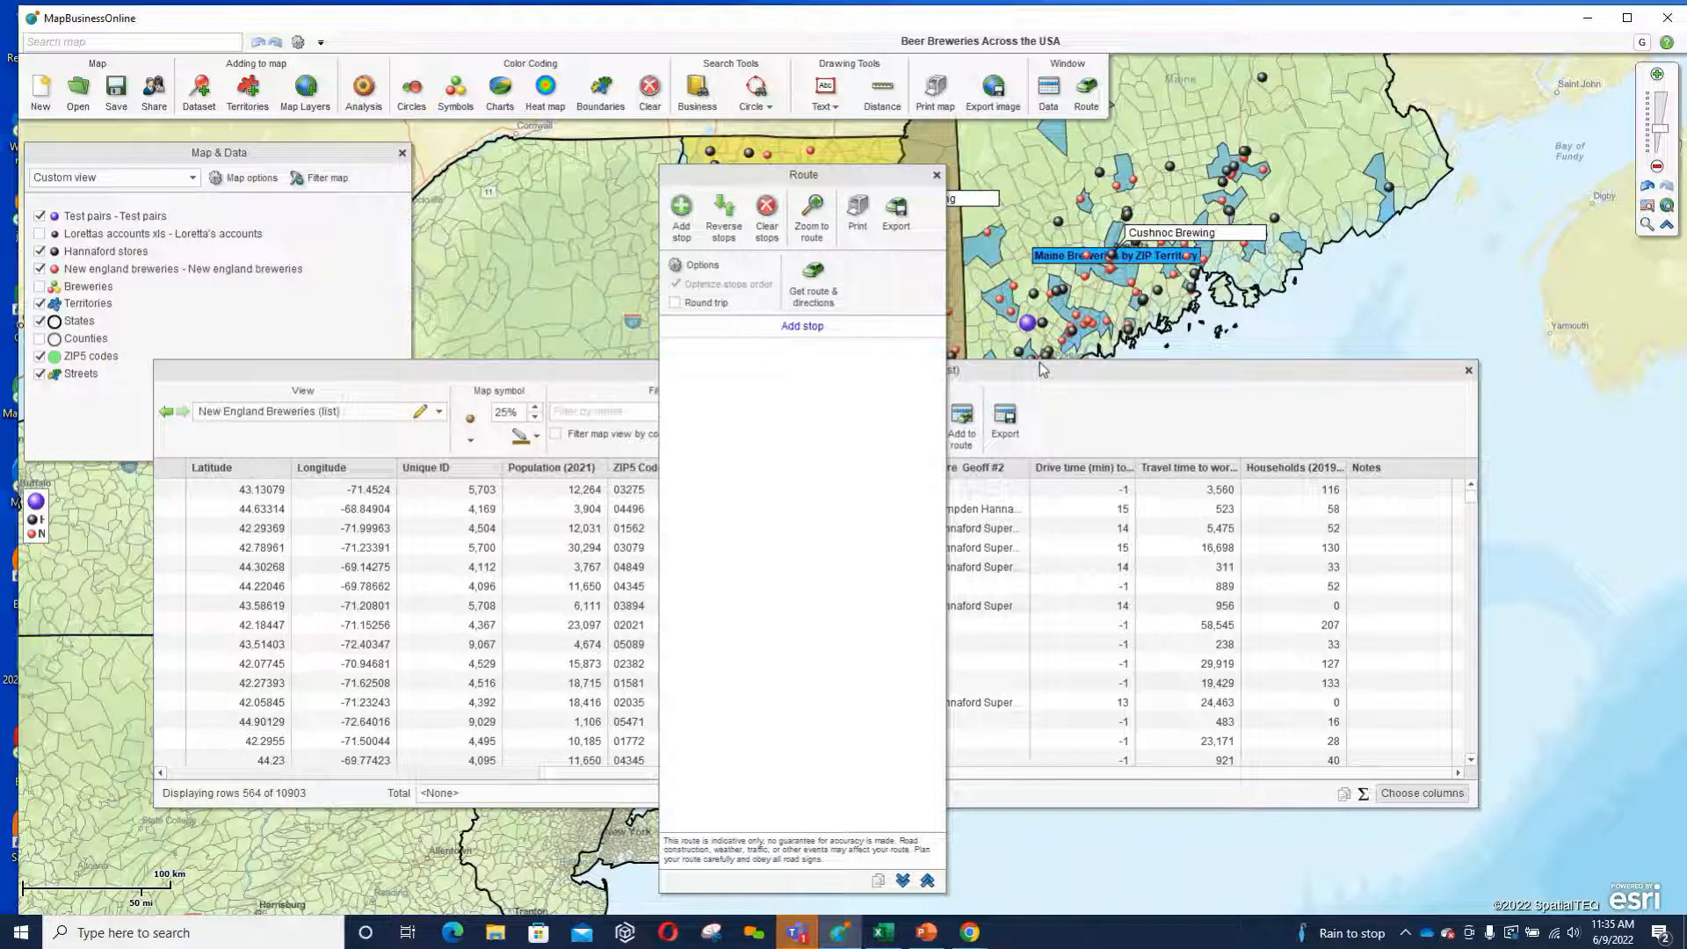
{"action": "left_click", "coordinate": [894, 225]}
Add the Hannaford Supermarket in Newport, Maine, to the route as its start.
{"action": "left_click", "coordinate": [1176, 171]}
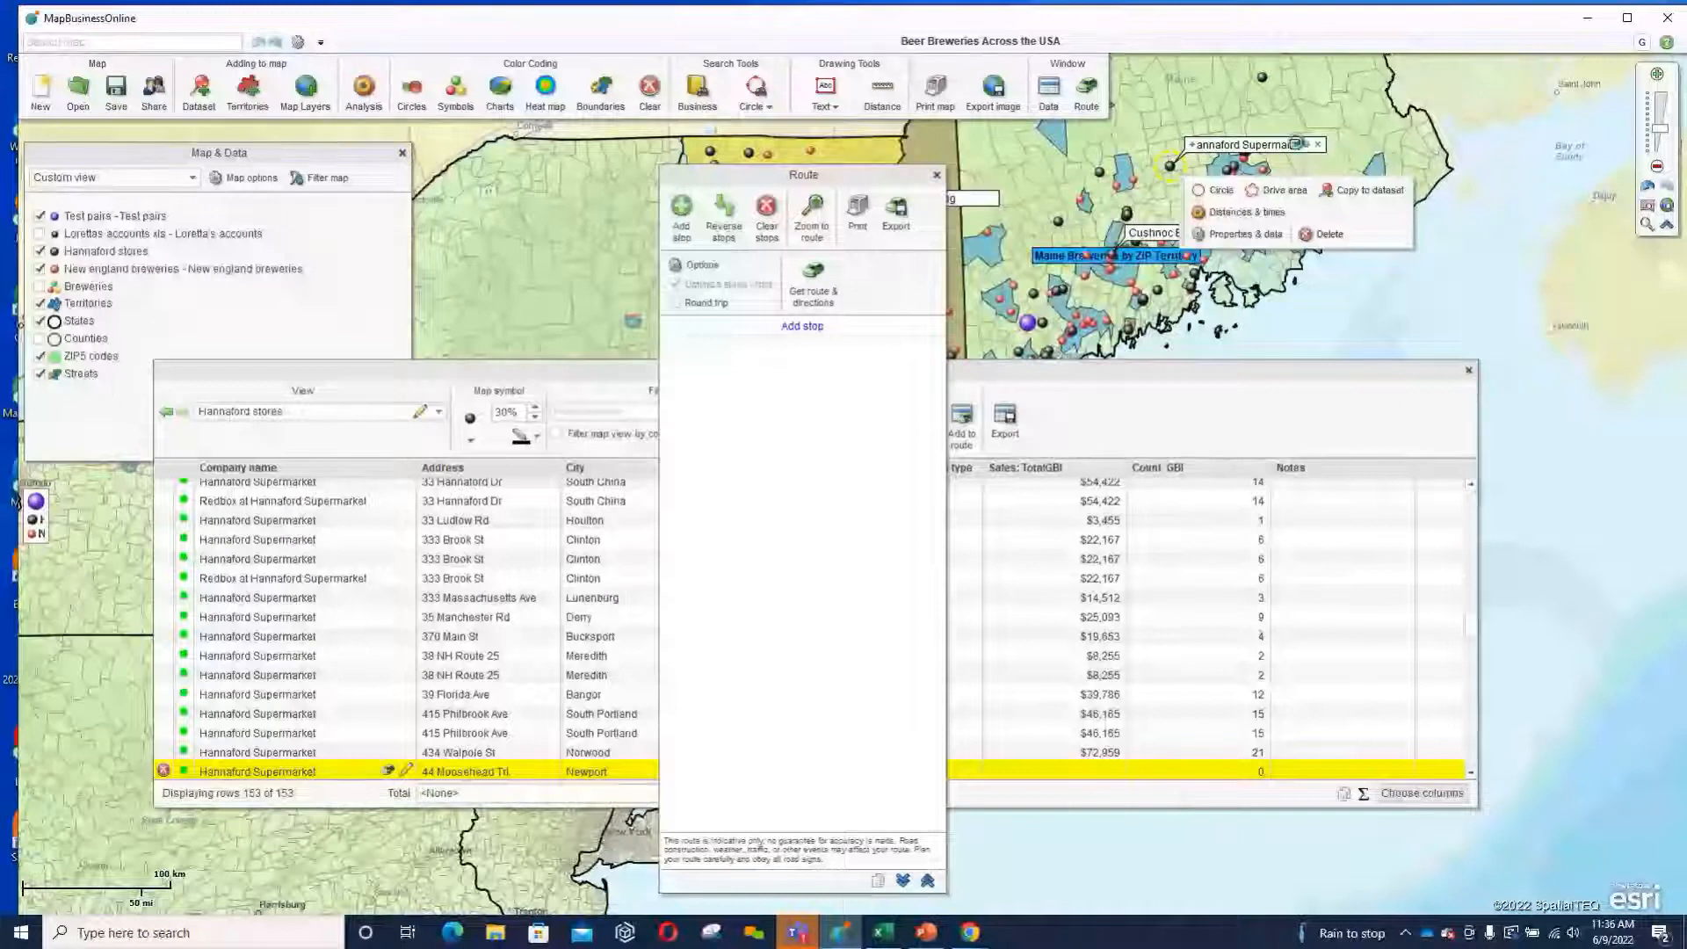
{"action": "left_click", "coordinate": [1301, 146]}
{"action": "left_click", "coordinate": [1331, 162]}
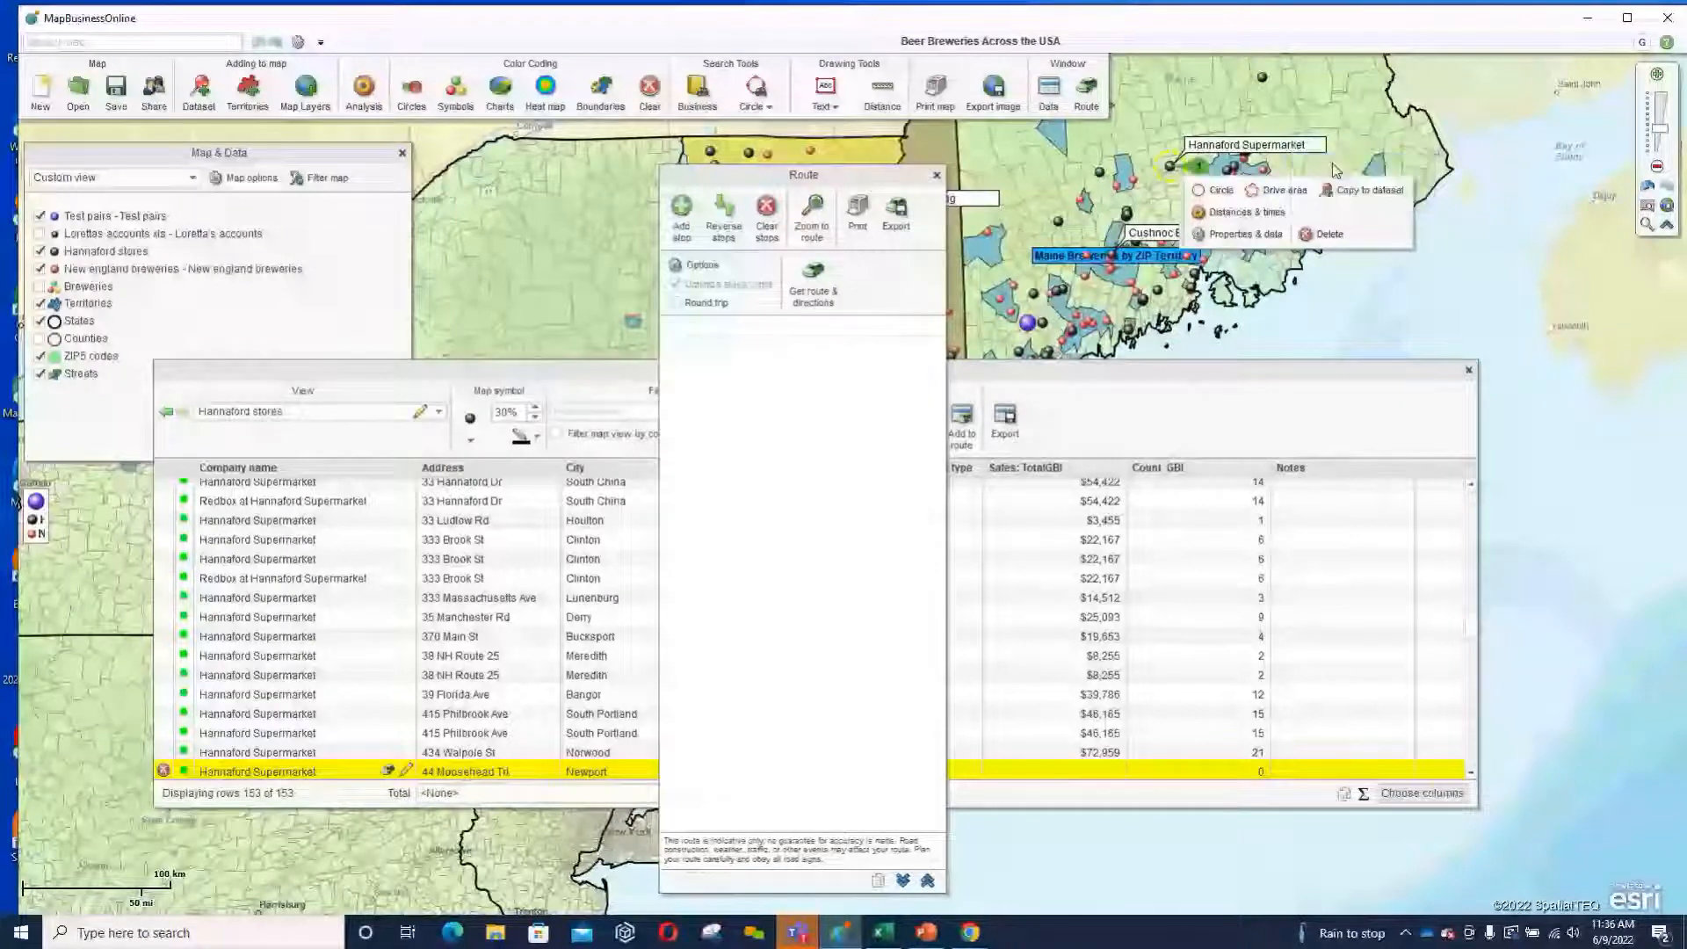
Add the Hannaford Supermarket in Madison, Maine, as the route finish and calculate the route and driving directions.
{"action": "left_click", "coordinate": [1098, 172]}
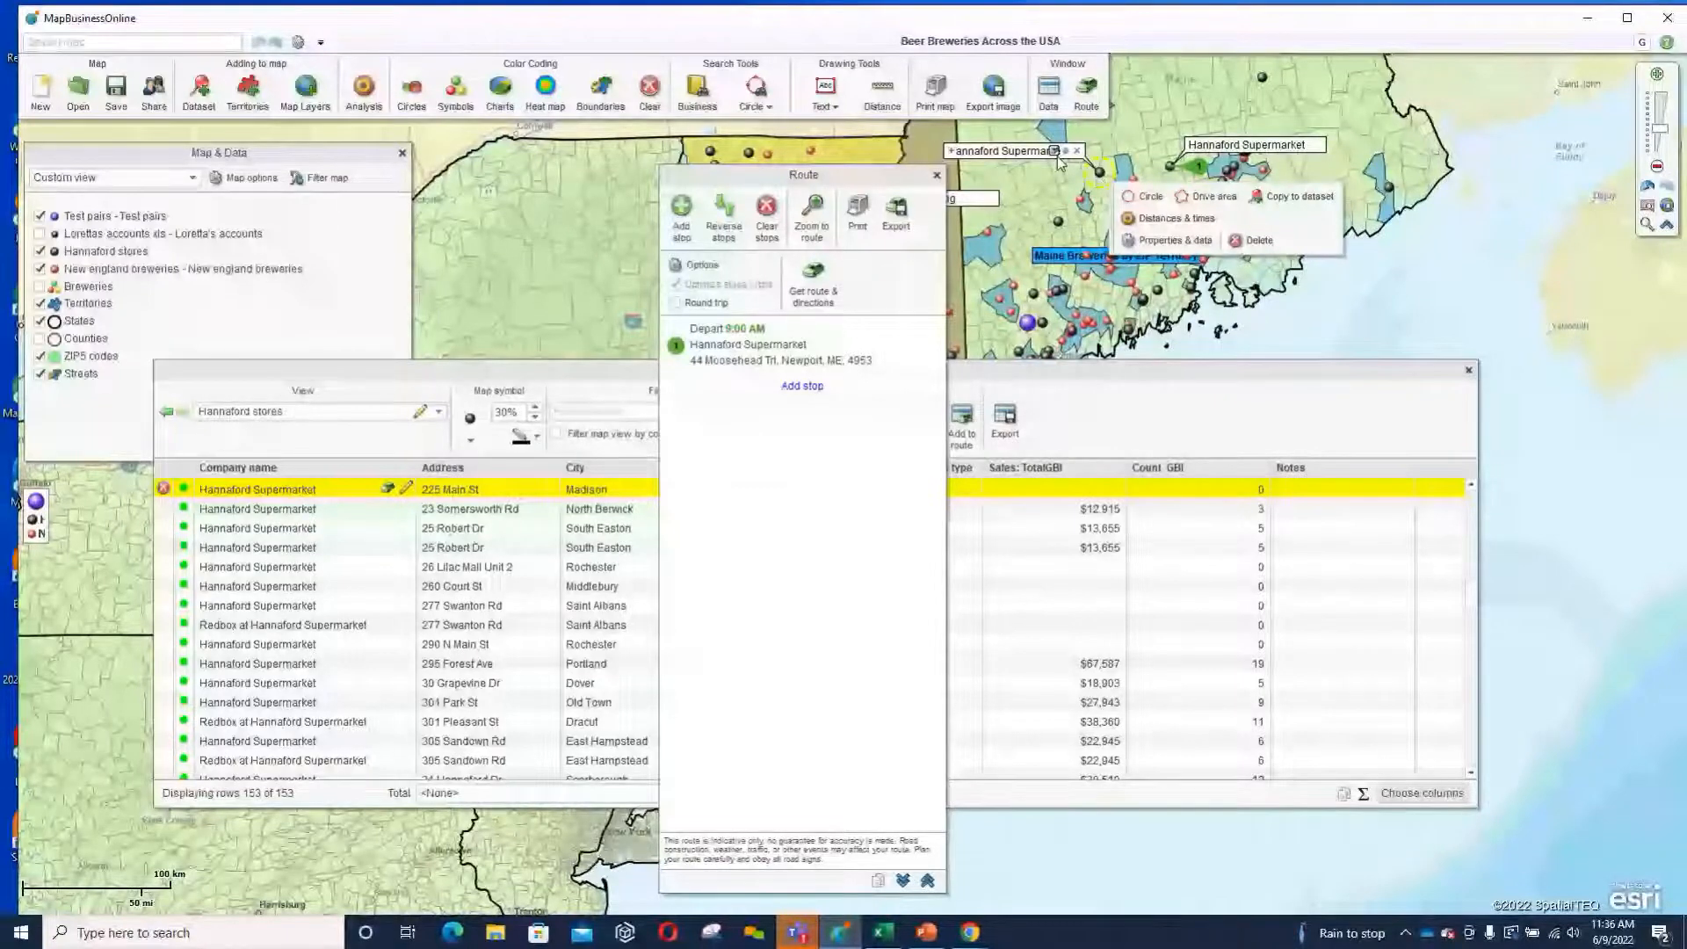
{"action": "left_click", "coordinate": [1056, 155]}
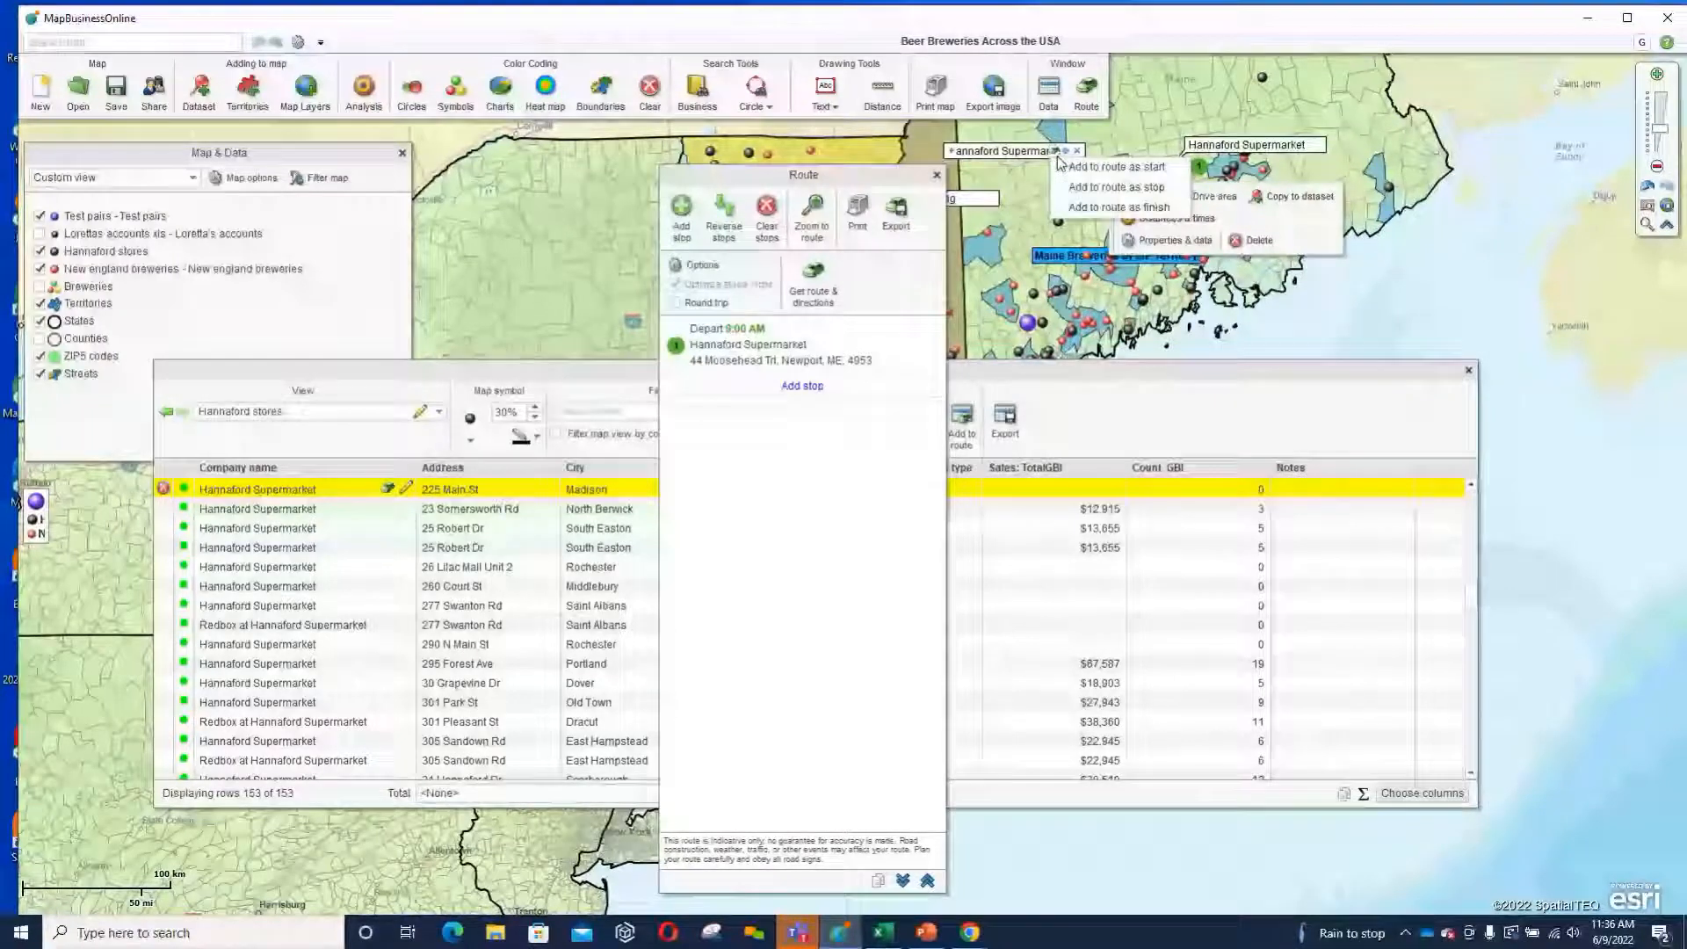
{"action": "left_click", "coordinate": [1113, 208]}
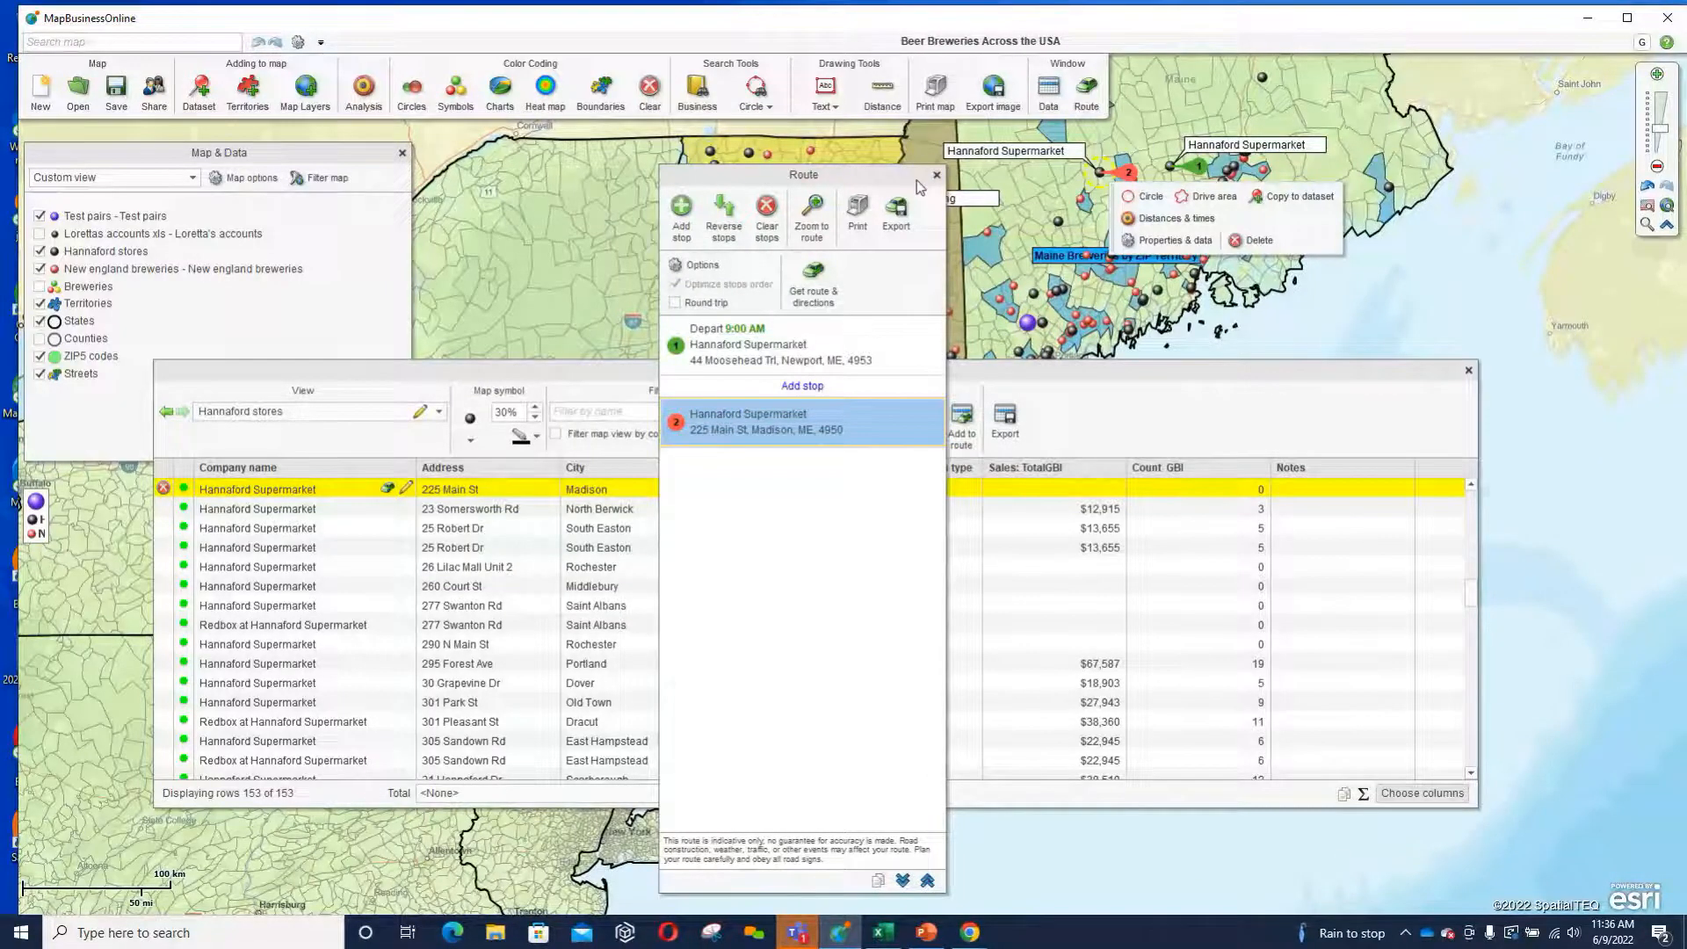
{"action": "left_click", "coordinate": [802, 288]}
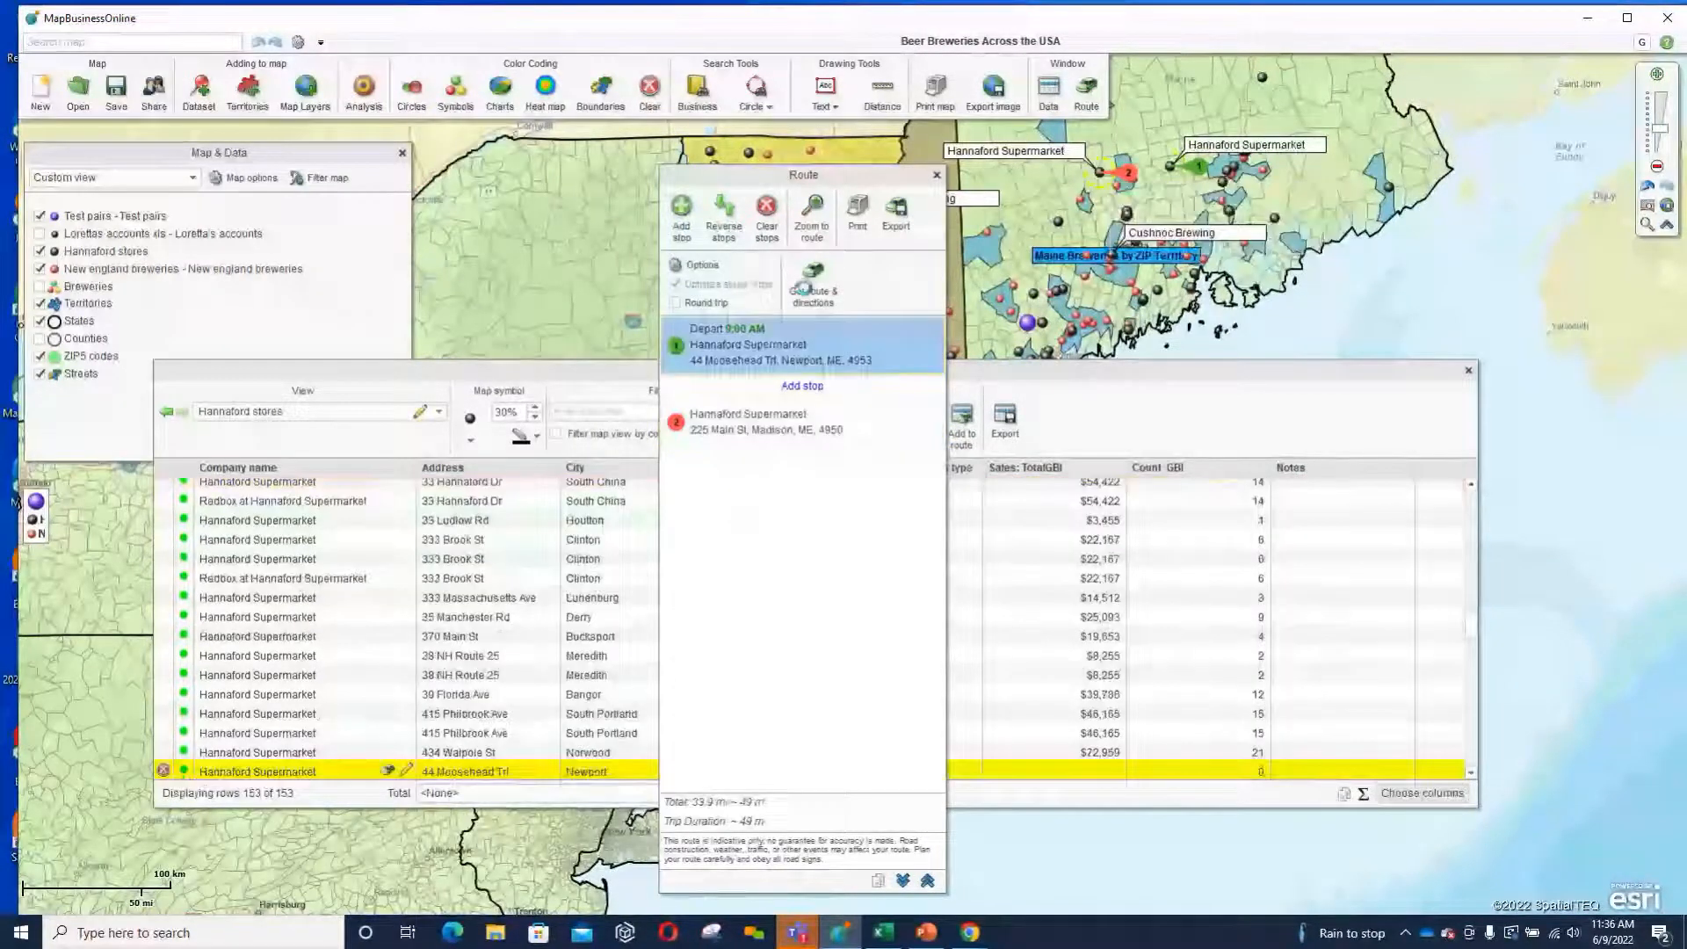
View the file formats offered for exporting the route, and close the export dialog without exporting.
{"action": "left_click", "coordinate": [898, 215]}
{"action": "left_click", "coordinate": [887, 425]}
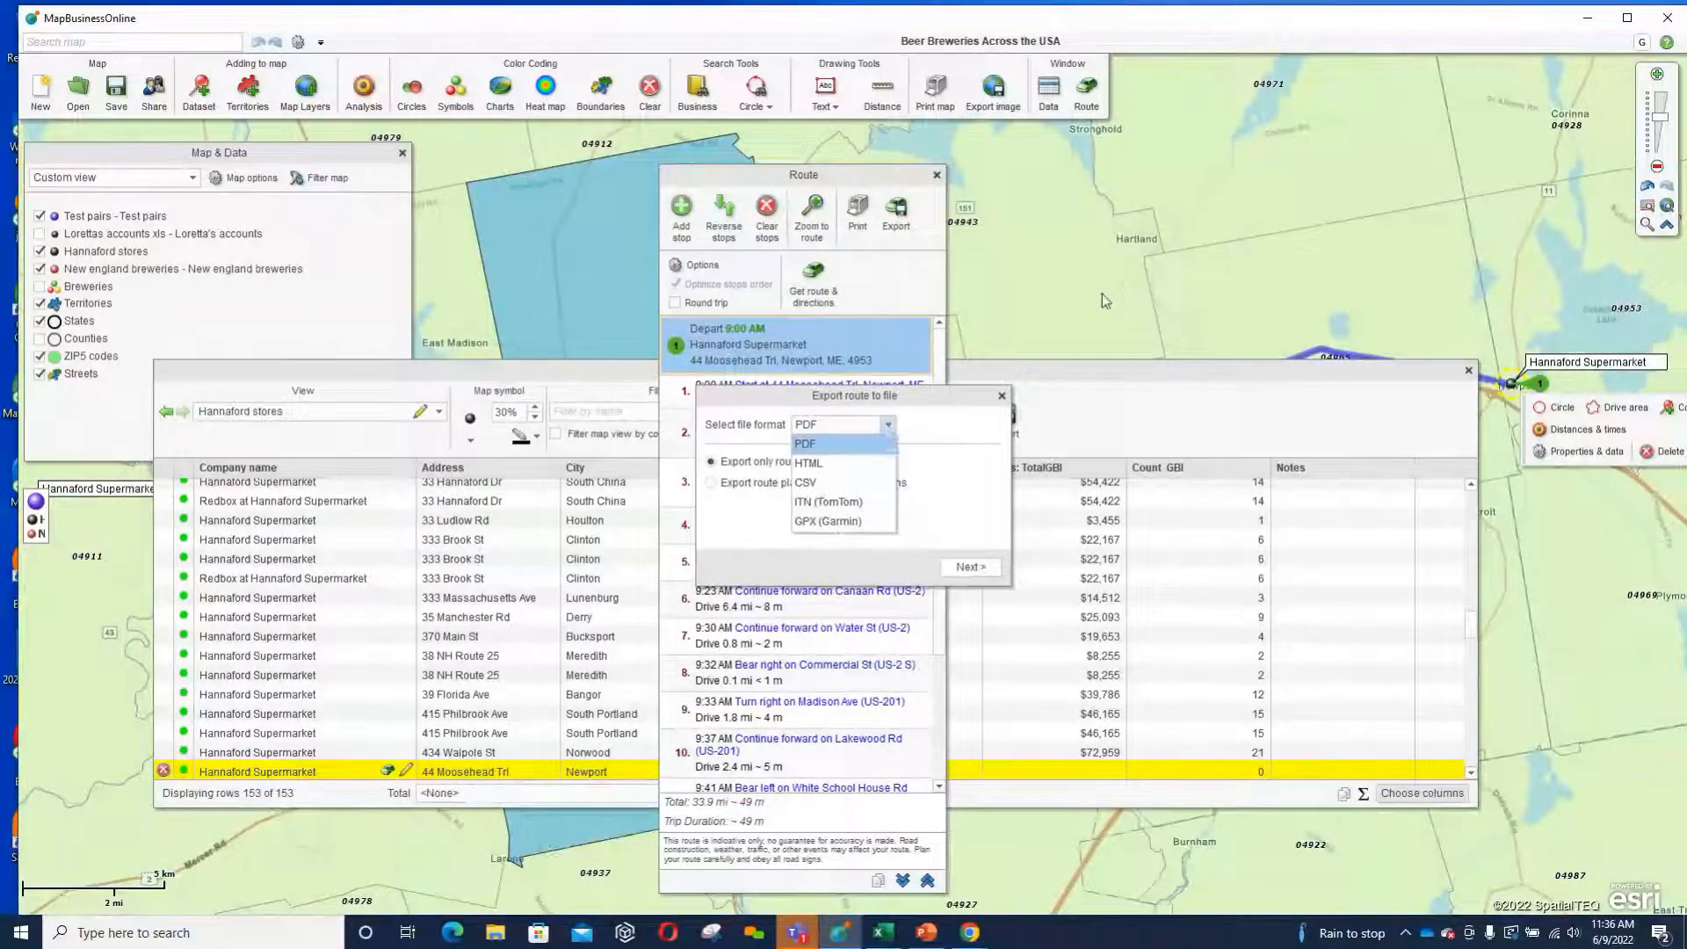
{"action": "left_click_drag", "start_coordinate": [952, 391], "coordinate": [1220, 360]}
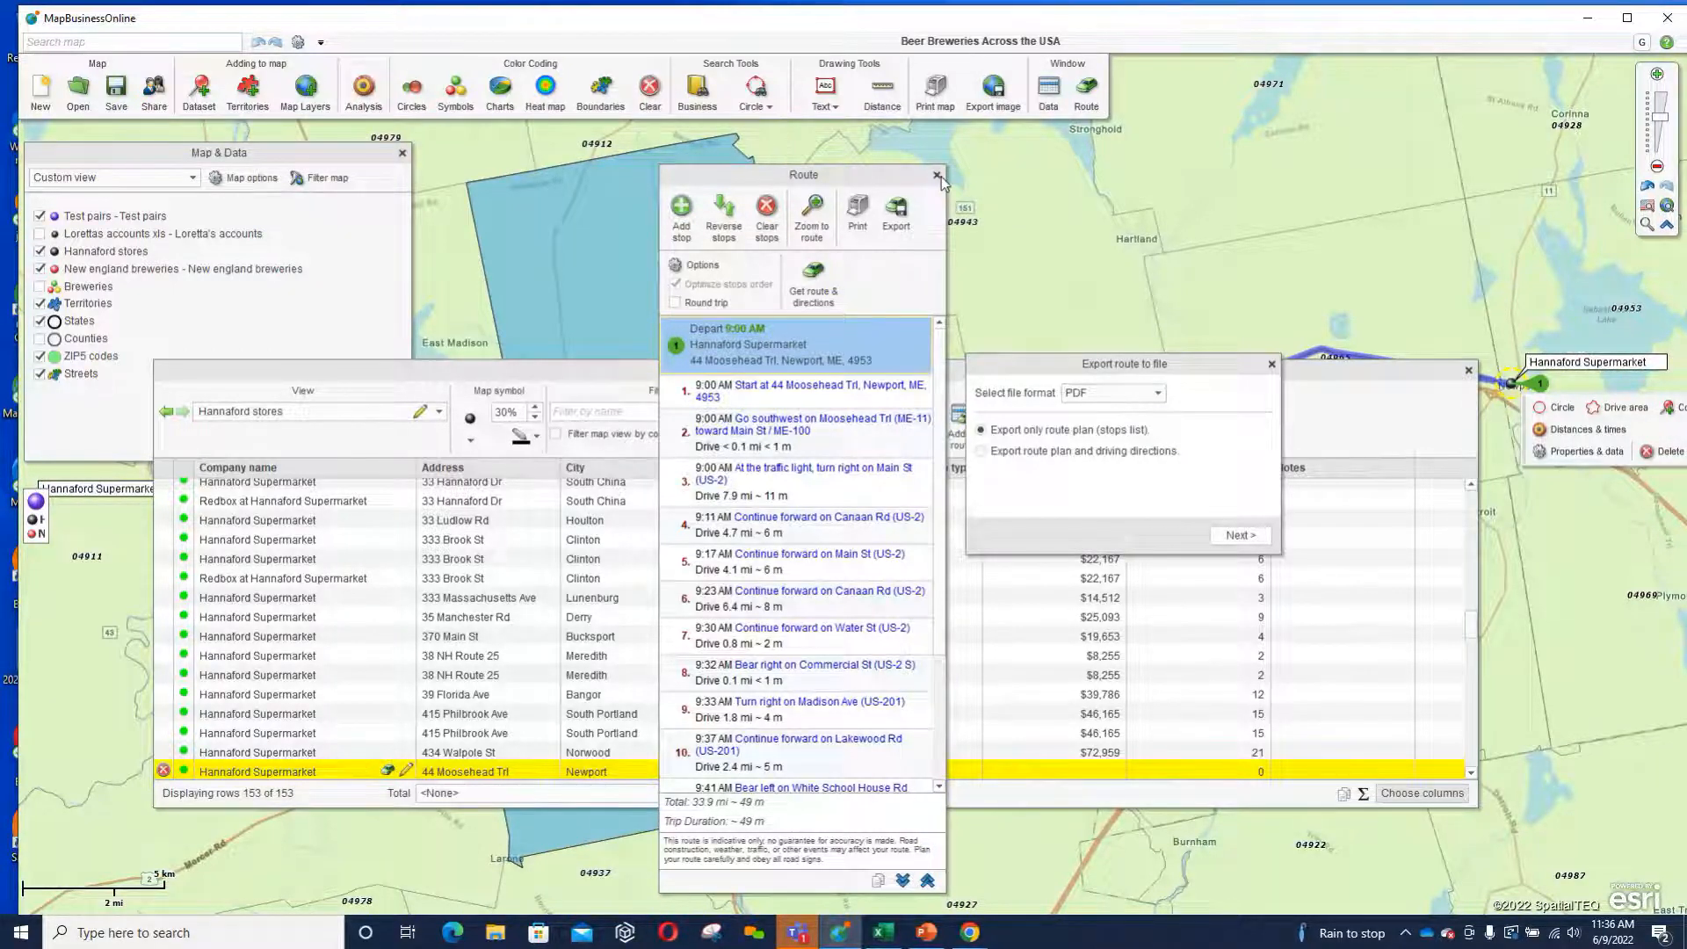
{"action": "left_click", "coordinate": [1274, 364]}
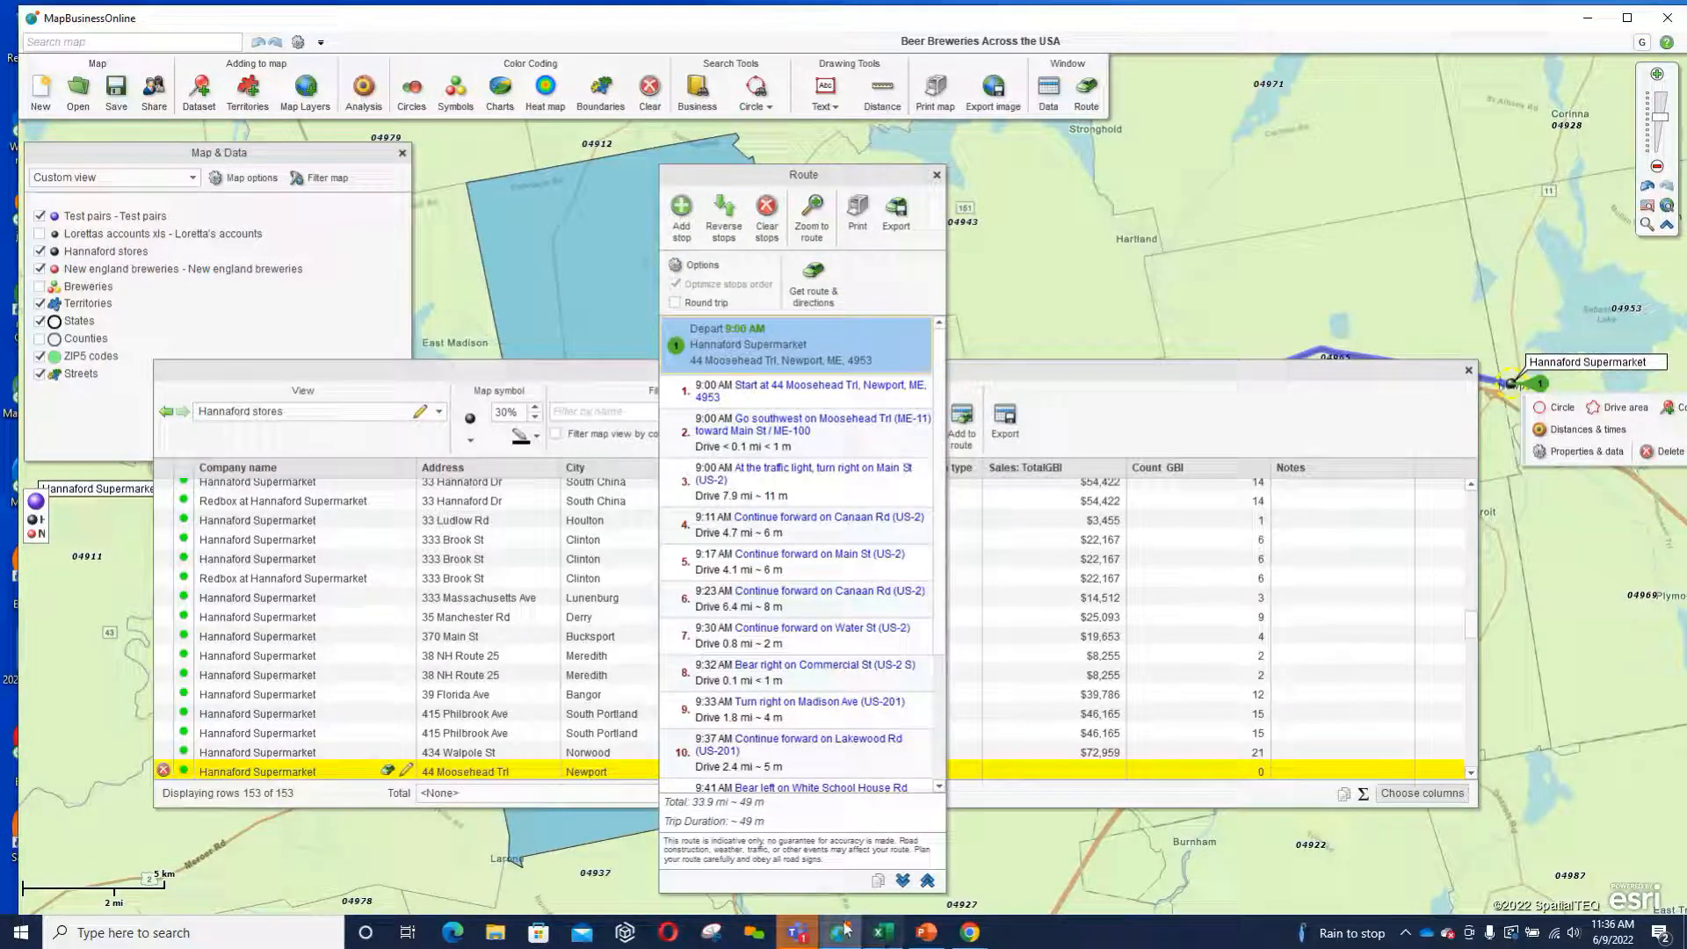
Check the audience questions in the WebinarJam browser window and return to the Power of Drive time presentation in PowerPoint.
{"action": "mouse_move", "coordinate": [969, 933]}
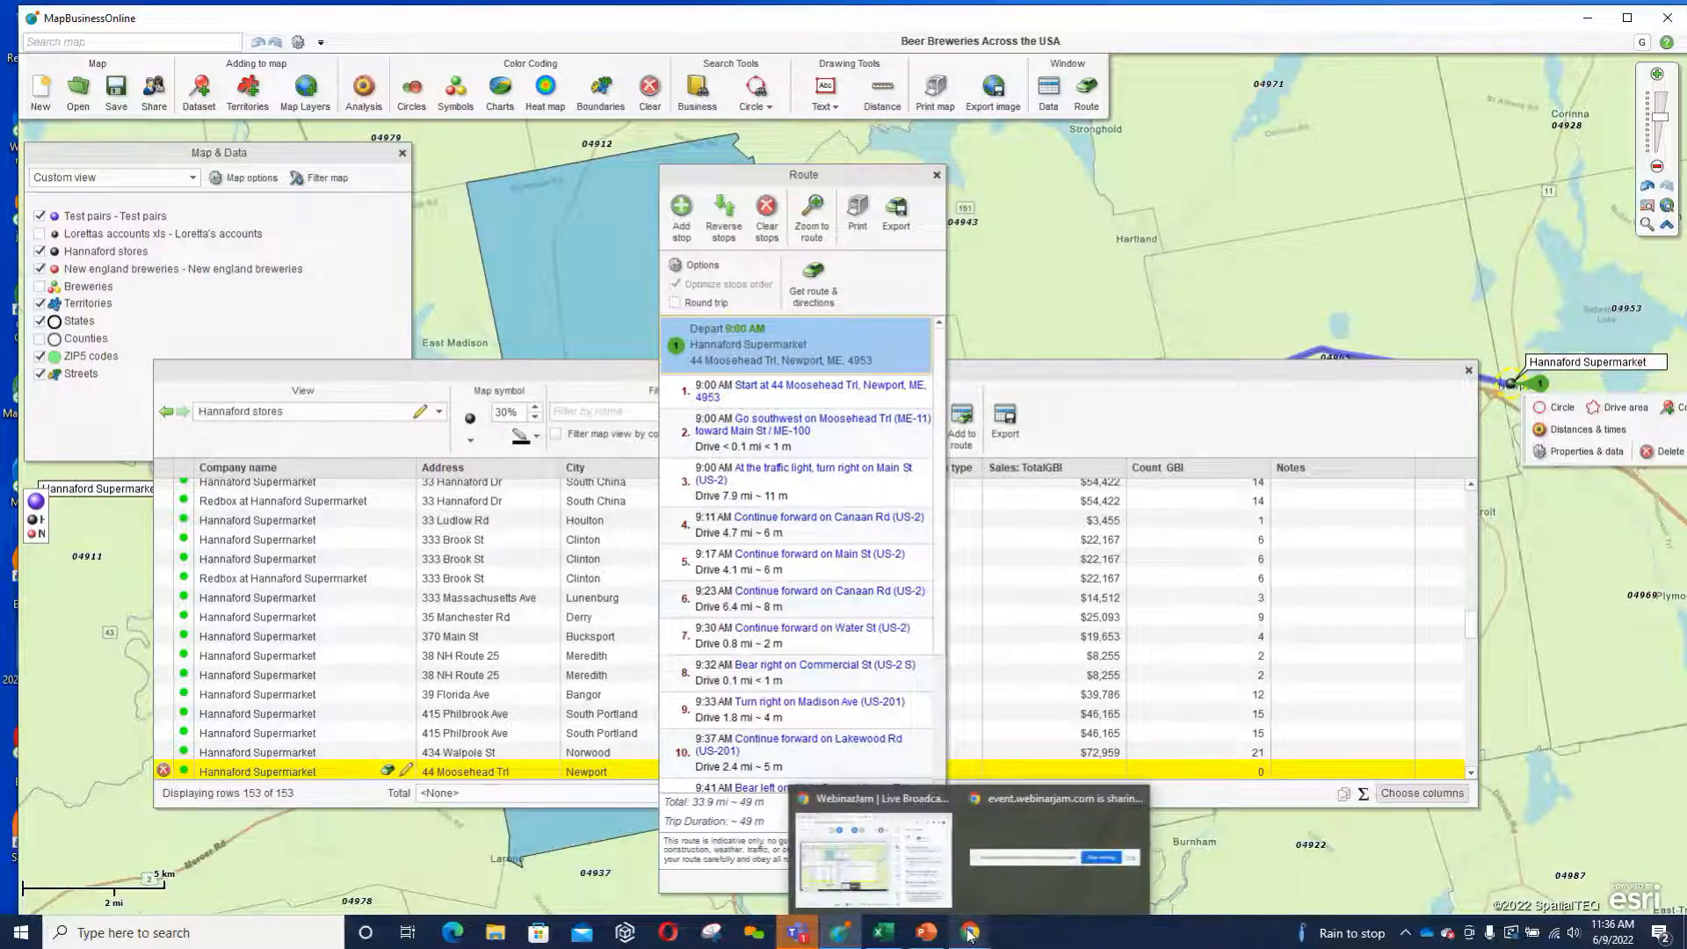
{"action": "left_click", "coordinate": [874, 857]}
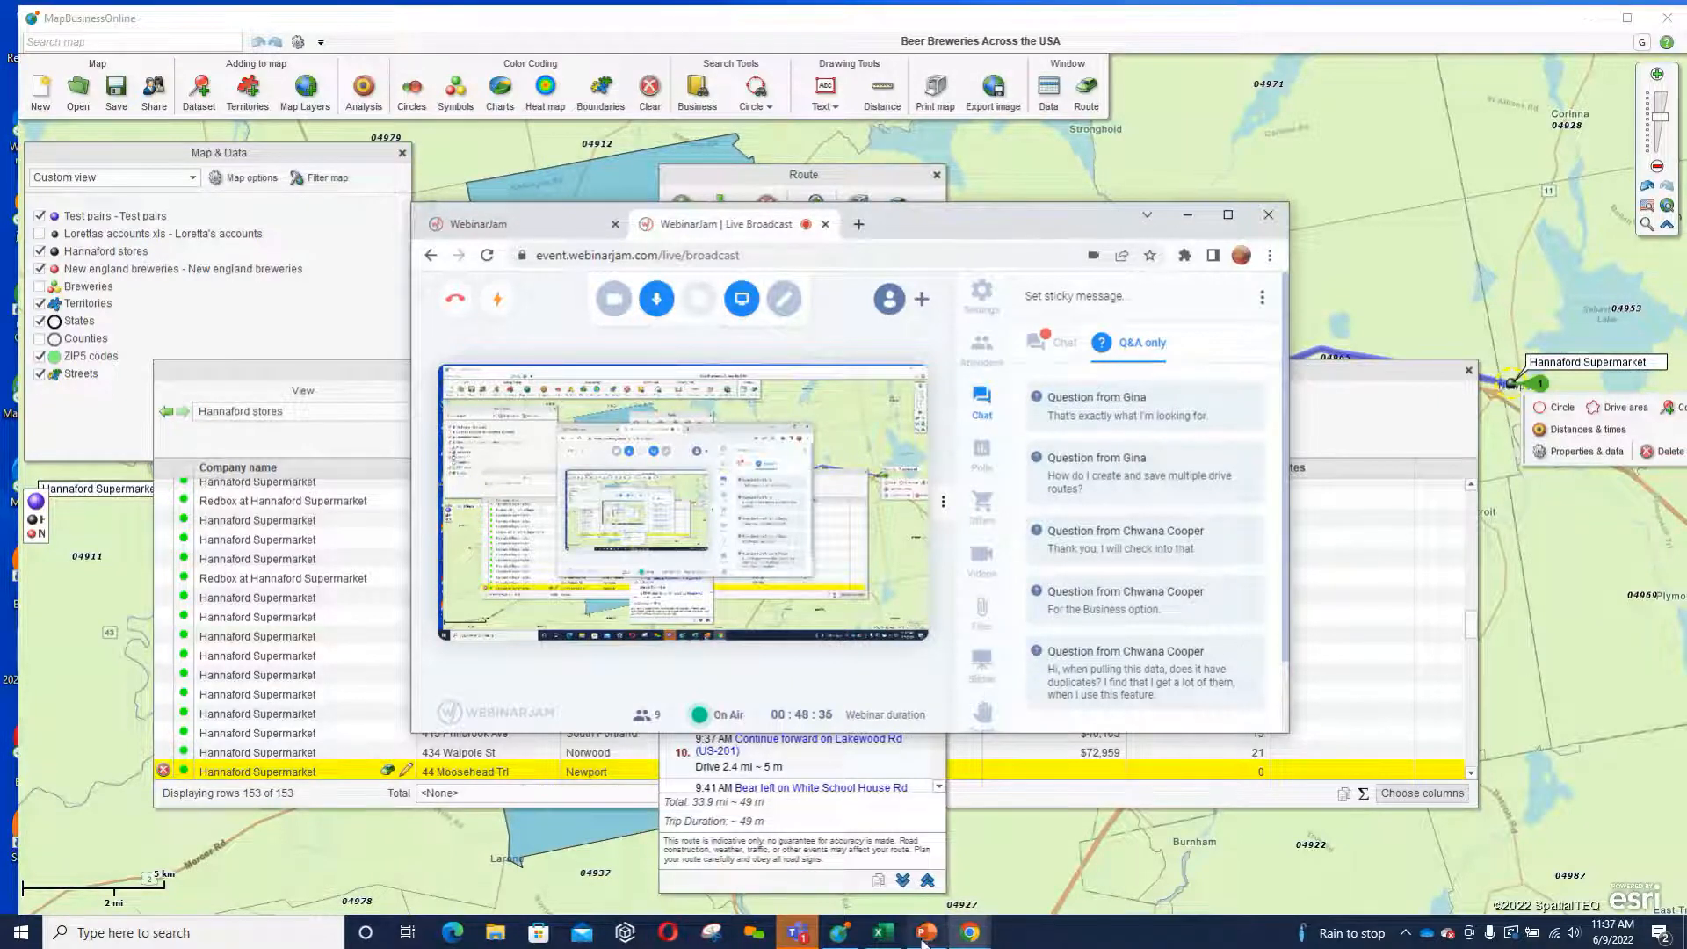
{"action": "mouse_move", "coordinate": [926, 938]}
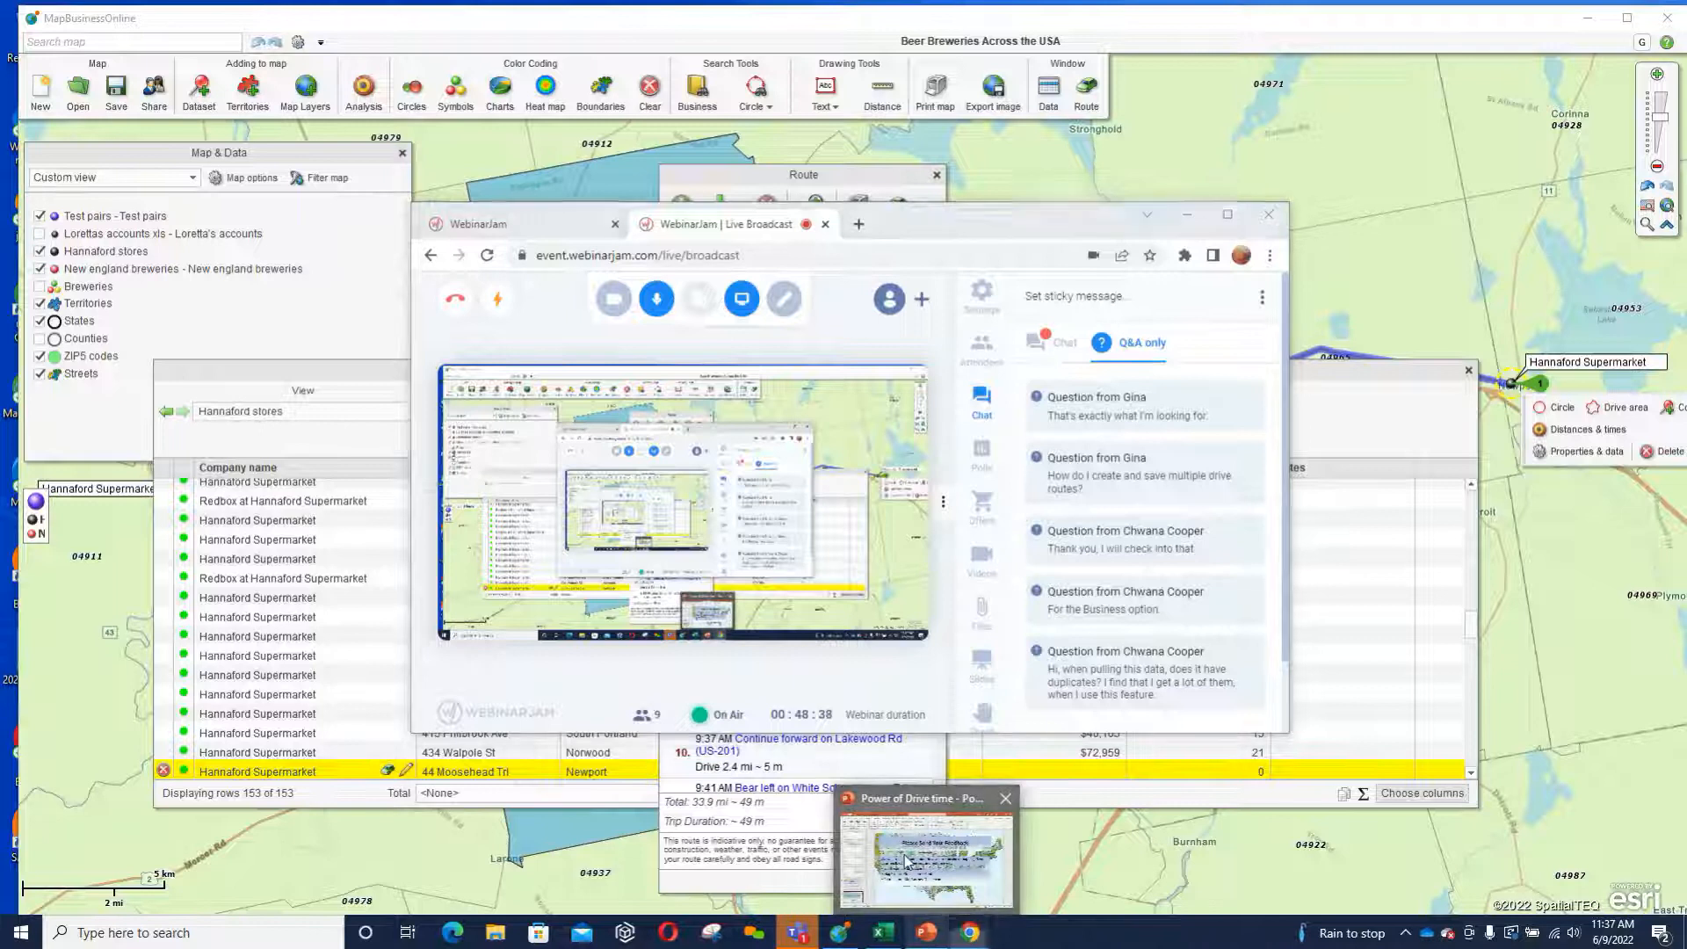
{"action": "left_click", "coordinate": [904, 852]}
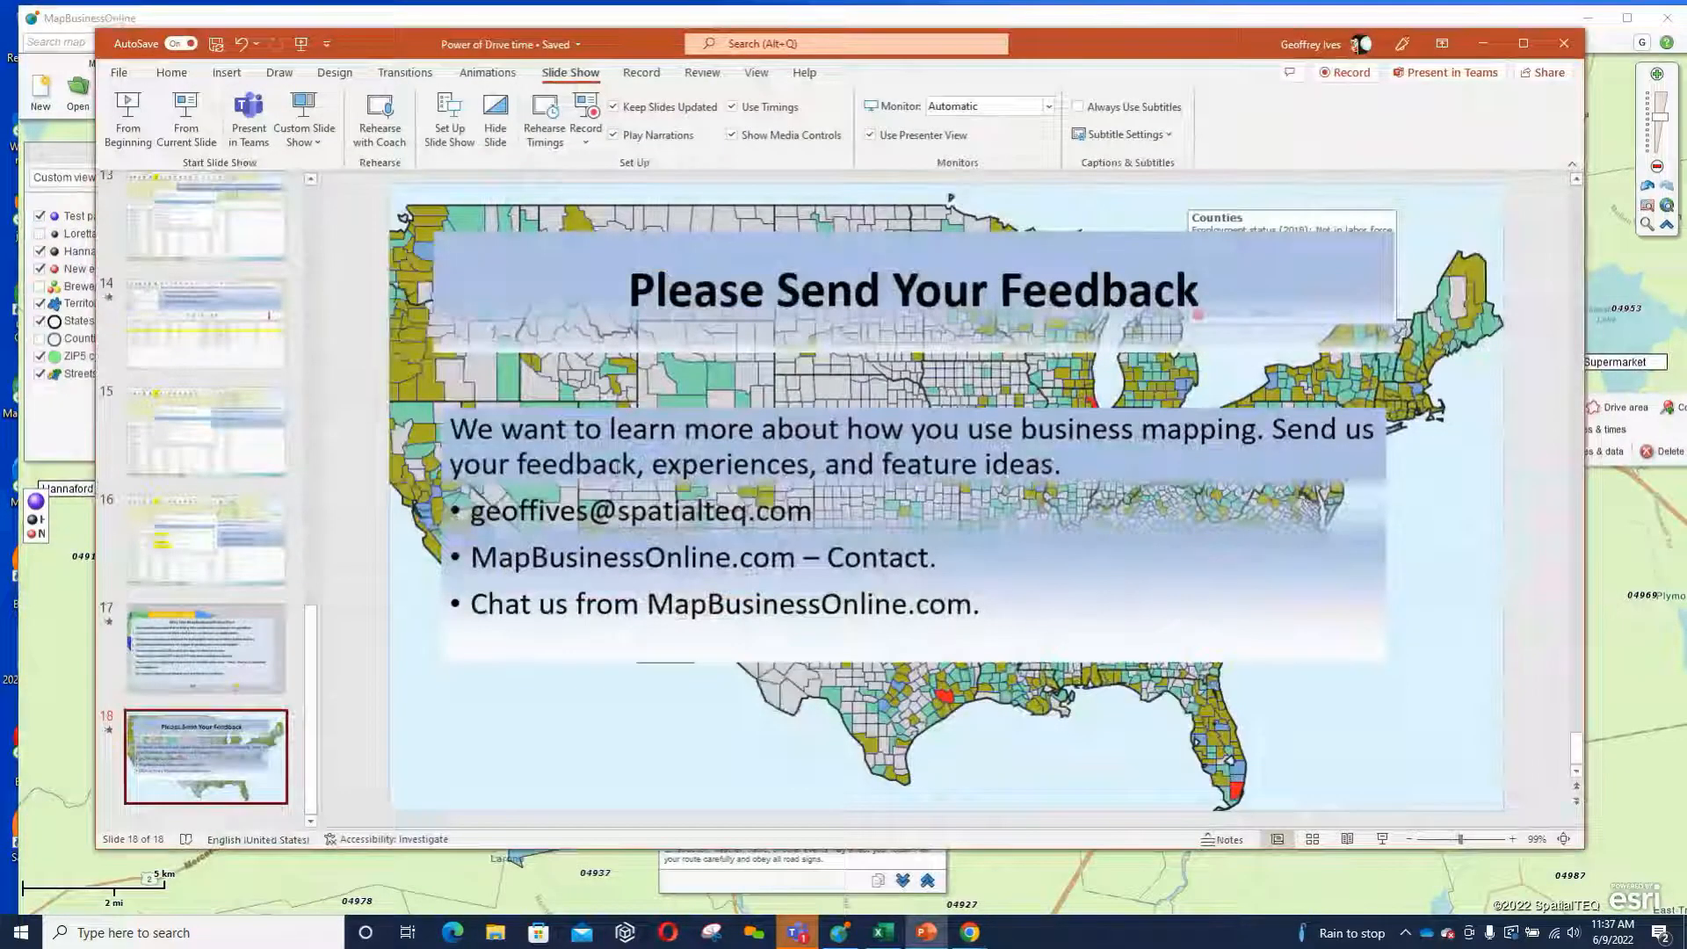